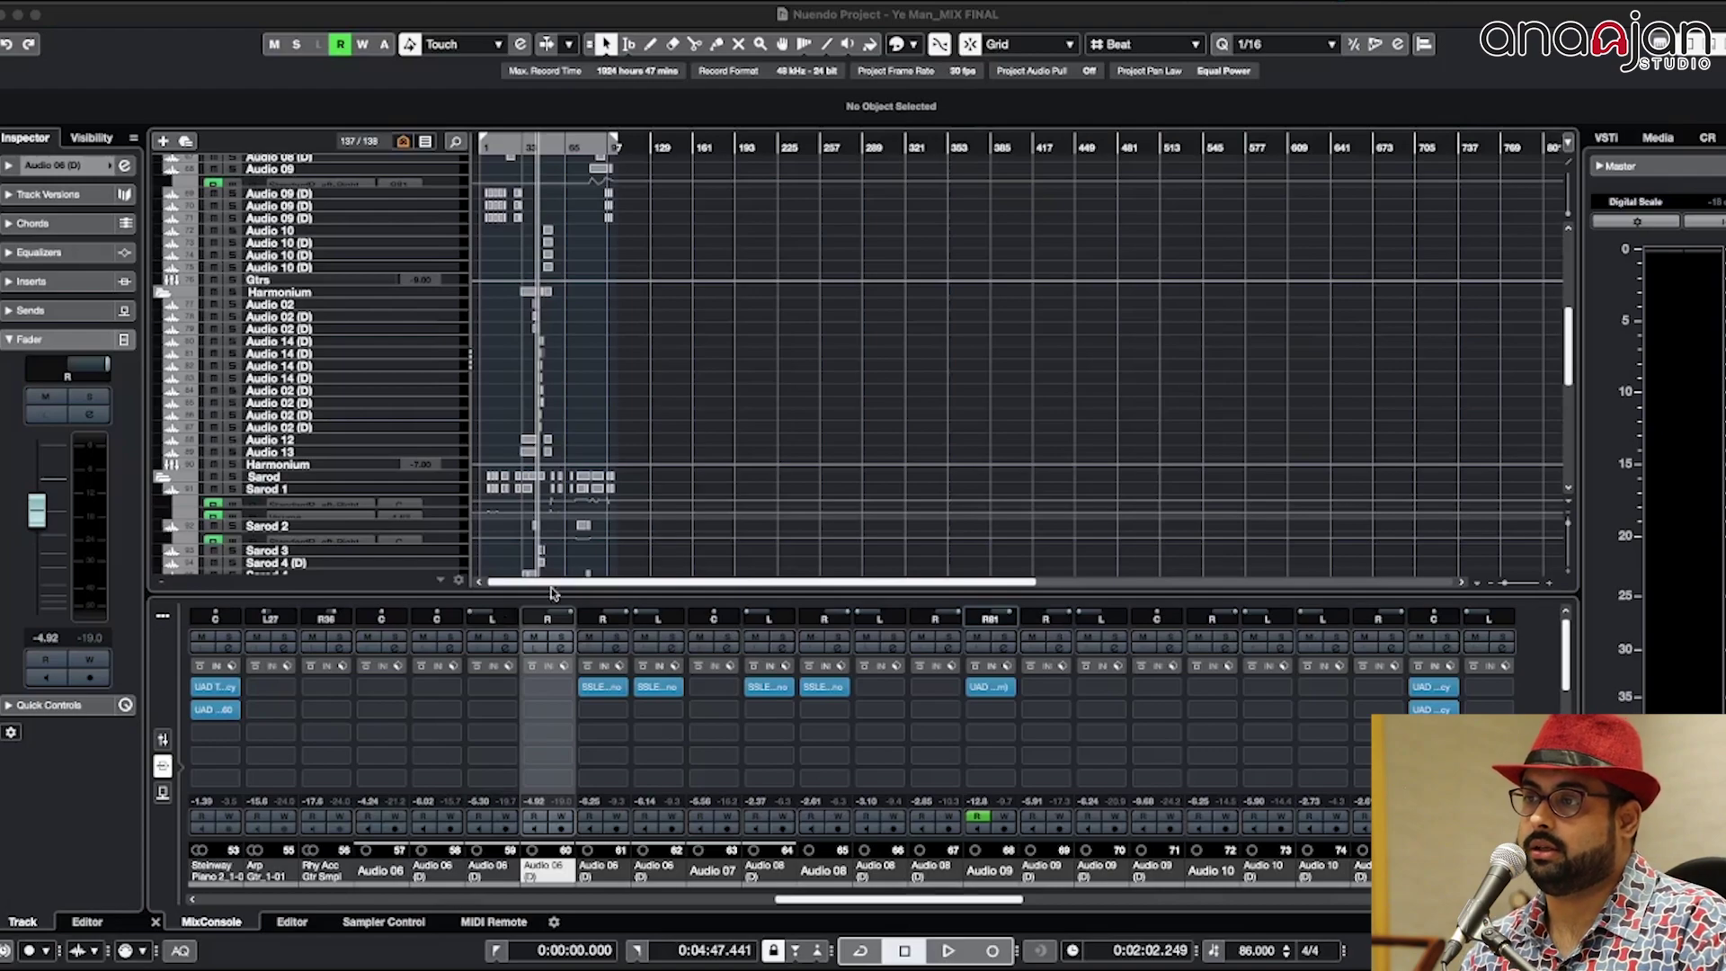
# Step: Zoom in to bars 29–59, then solo the Harmonium folder and play it from bar 41
pyautogui.press('h')
pyautogui.press('h')
pyautogui.press('h')
pyautogui.hotkey('shift', 'h')
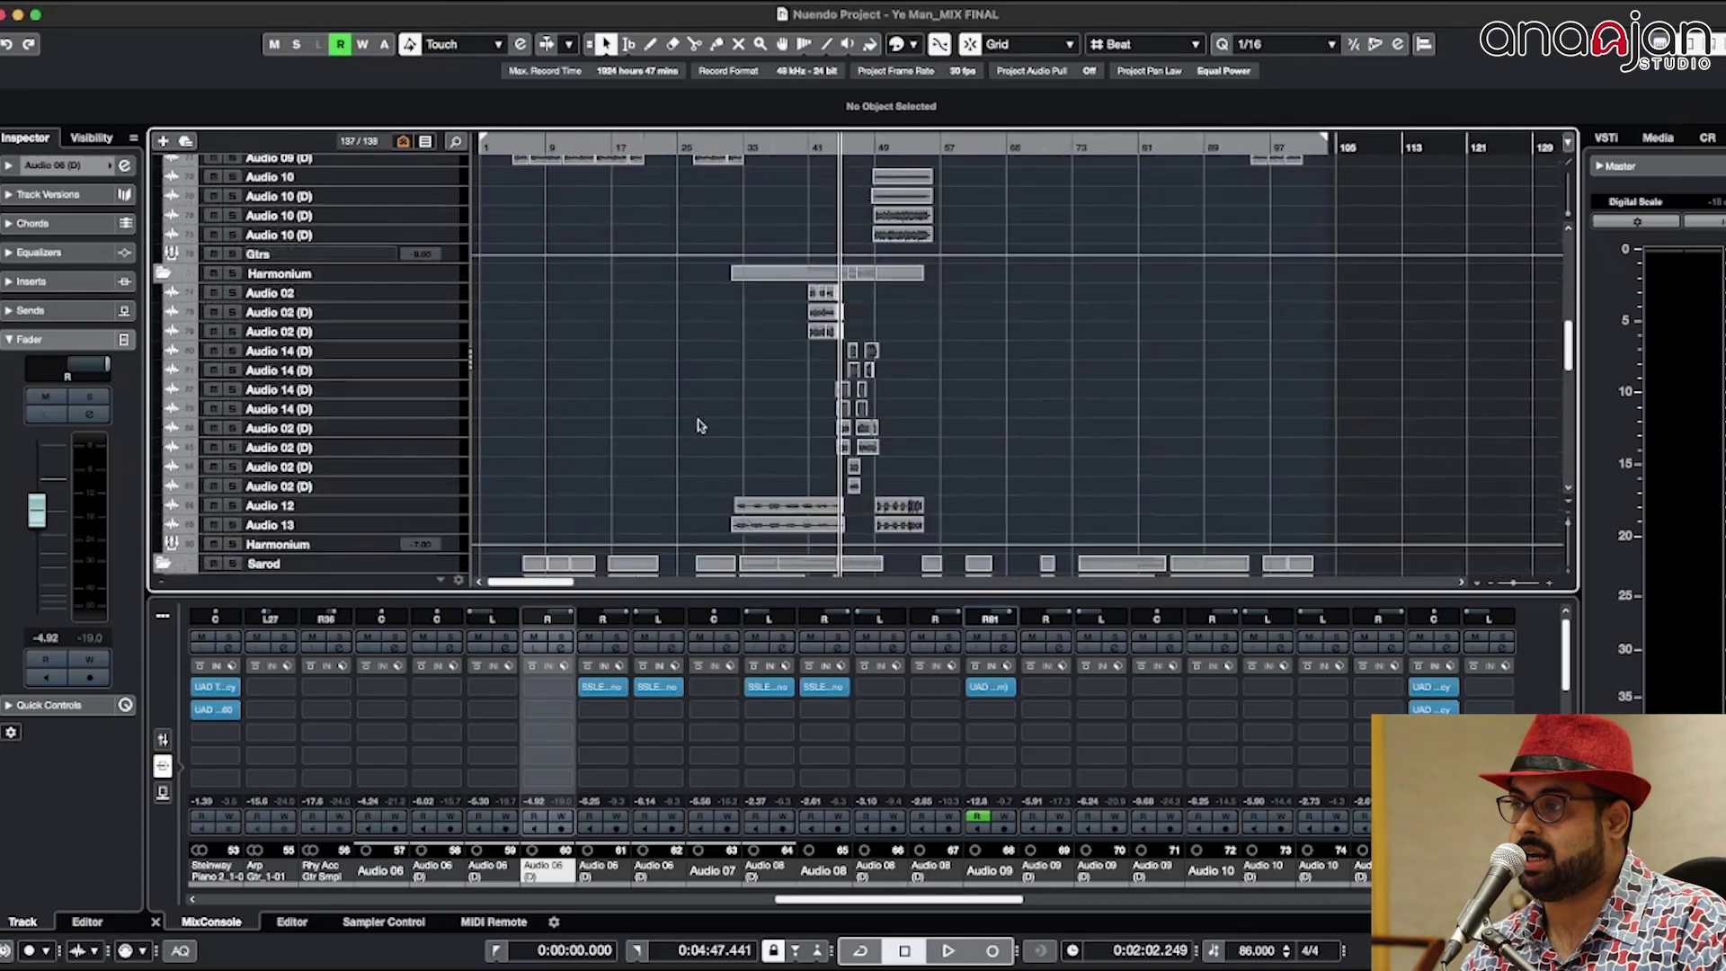
pyautogui.press('h')
pyautogui.press('h')
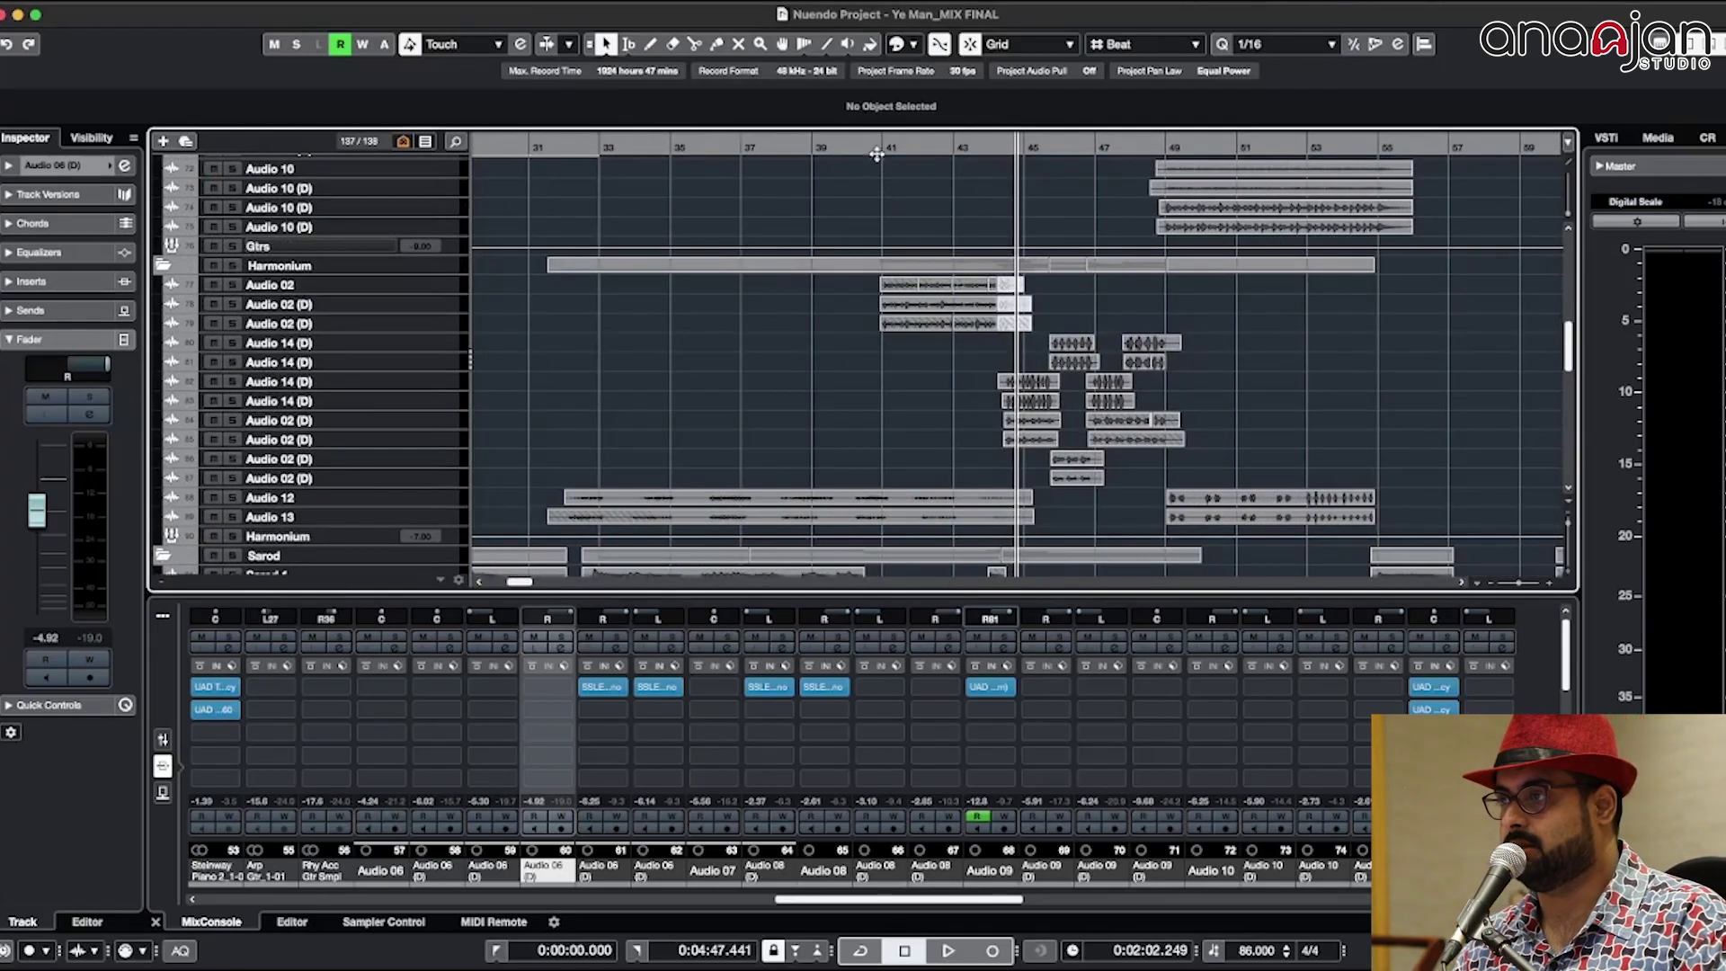
pyautogui.click(878, 146)
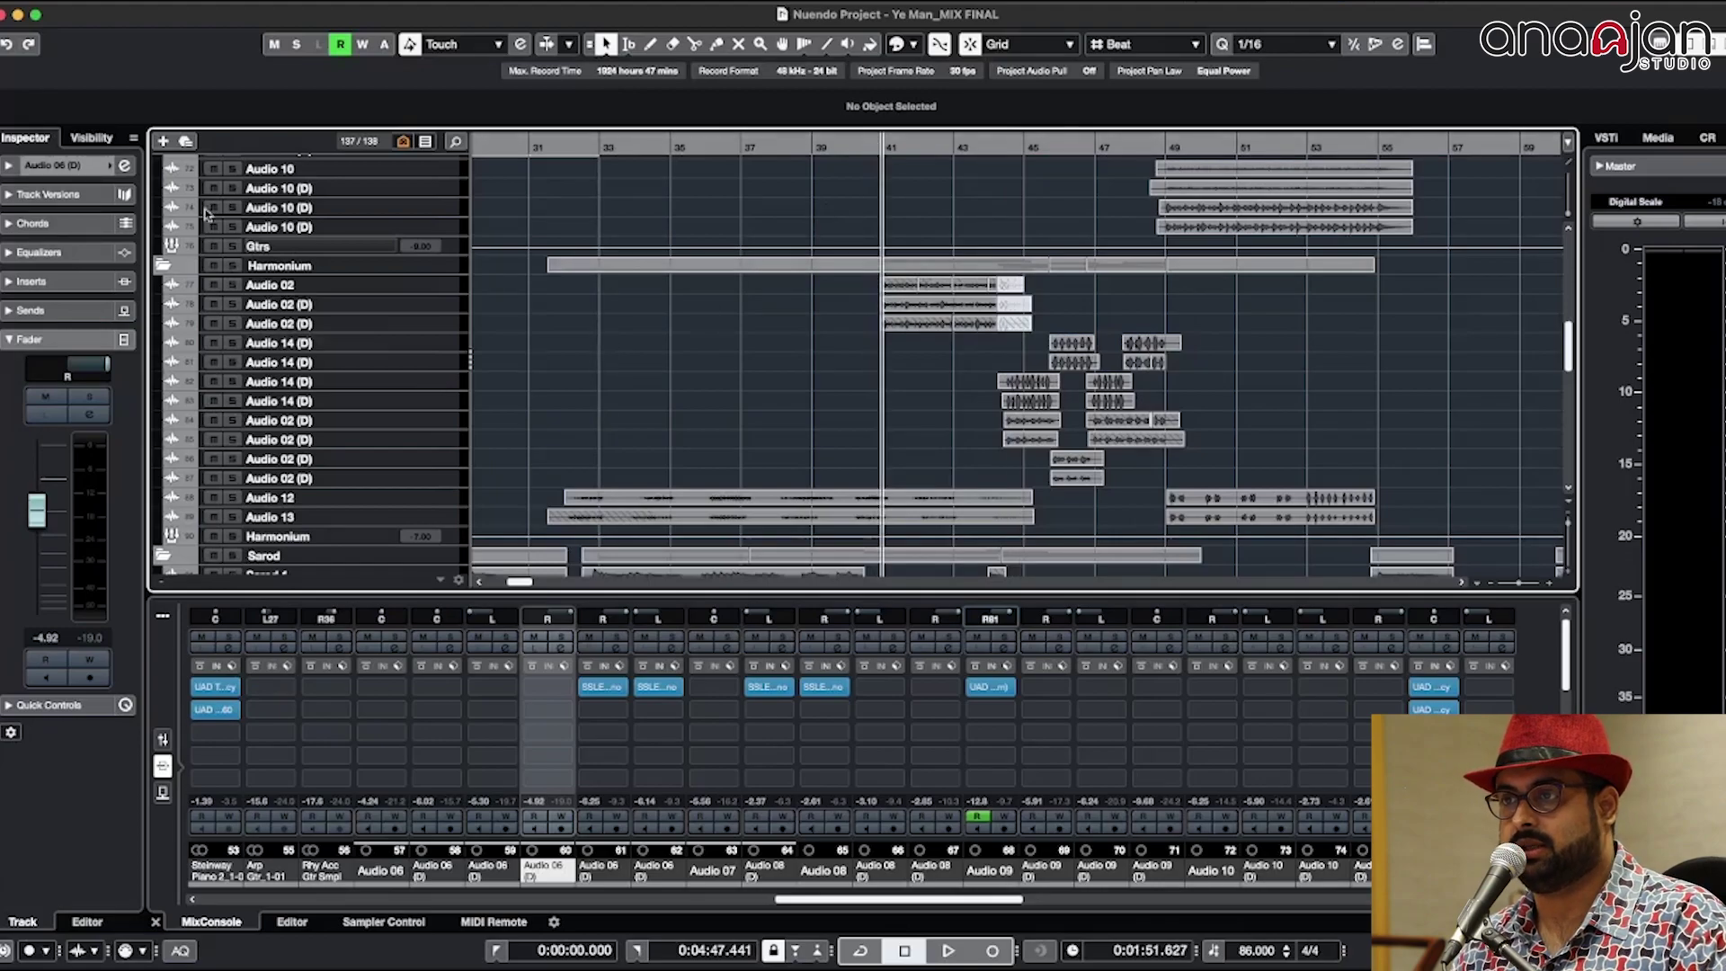
pyautogui.click(233, 266)
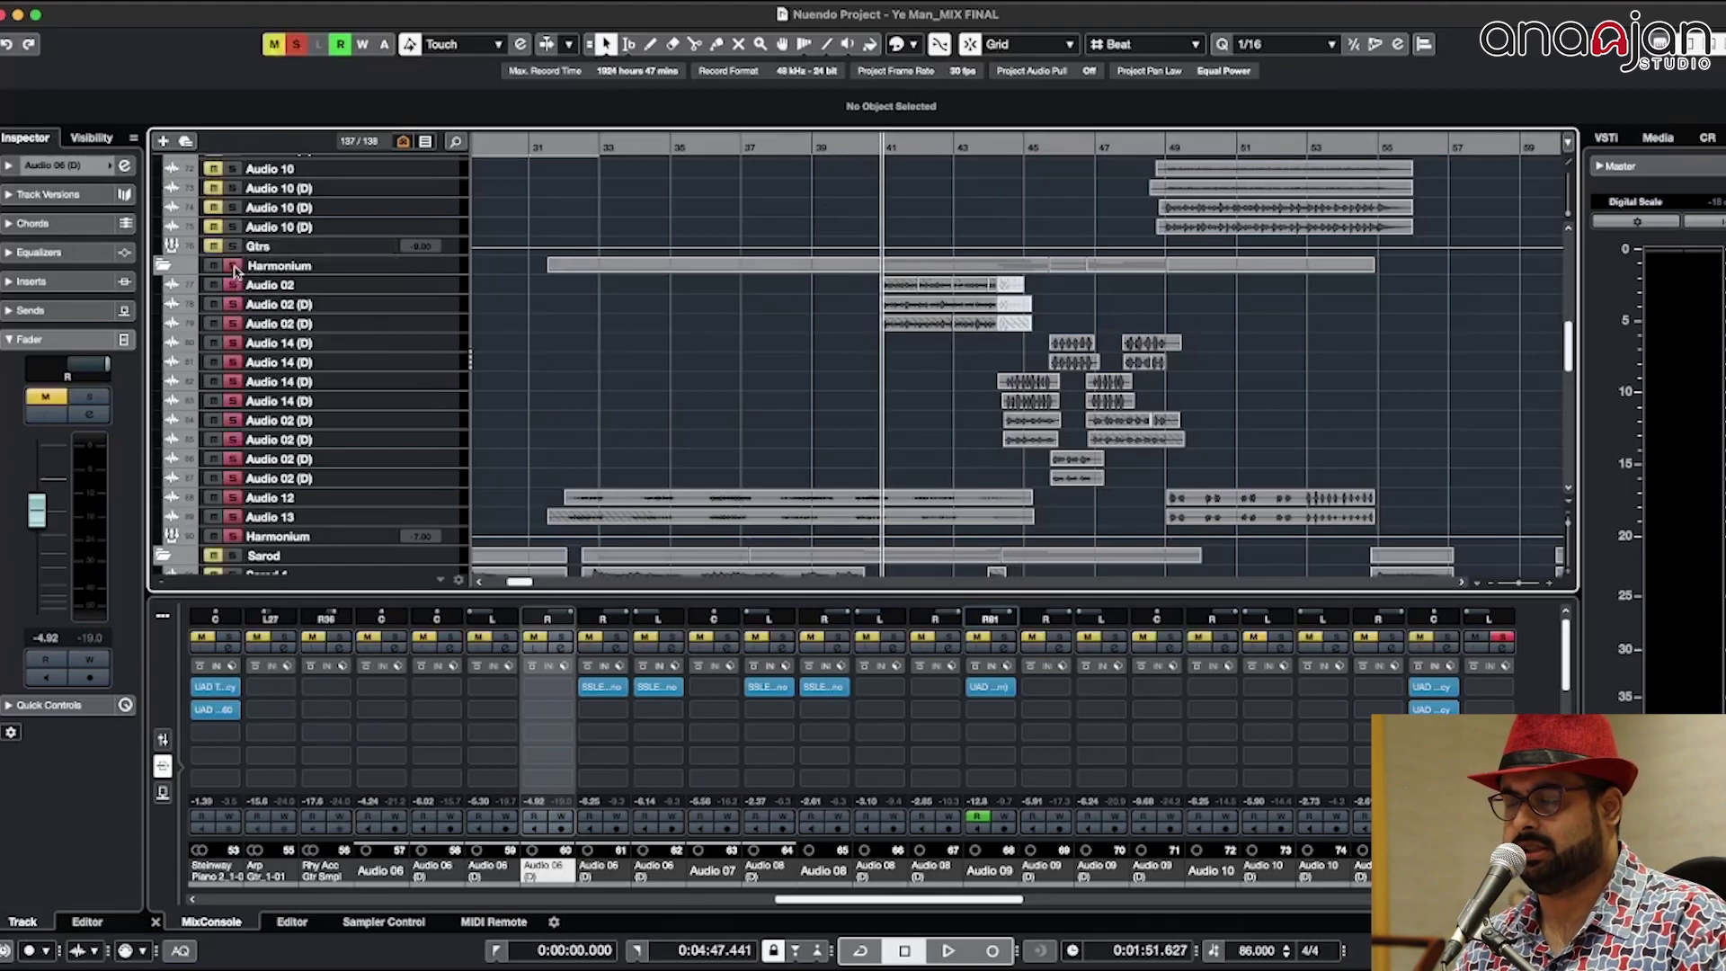
pyautogui.press('space')
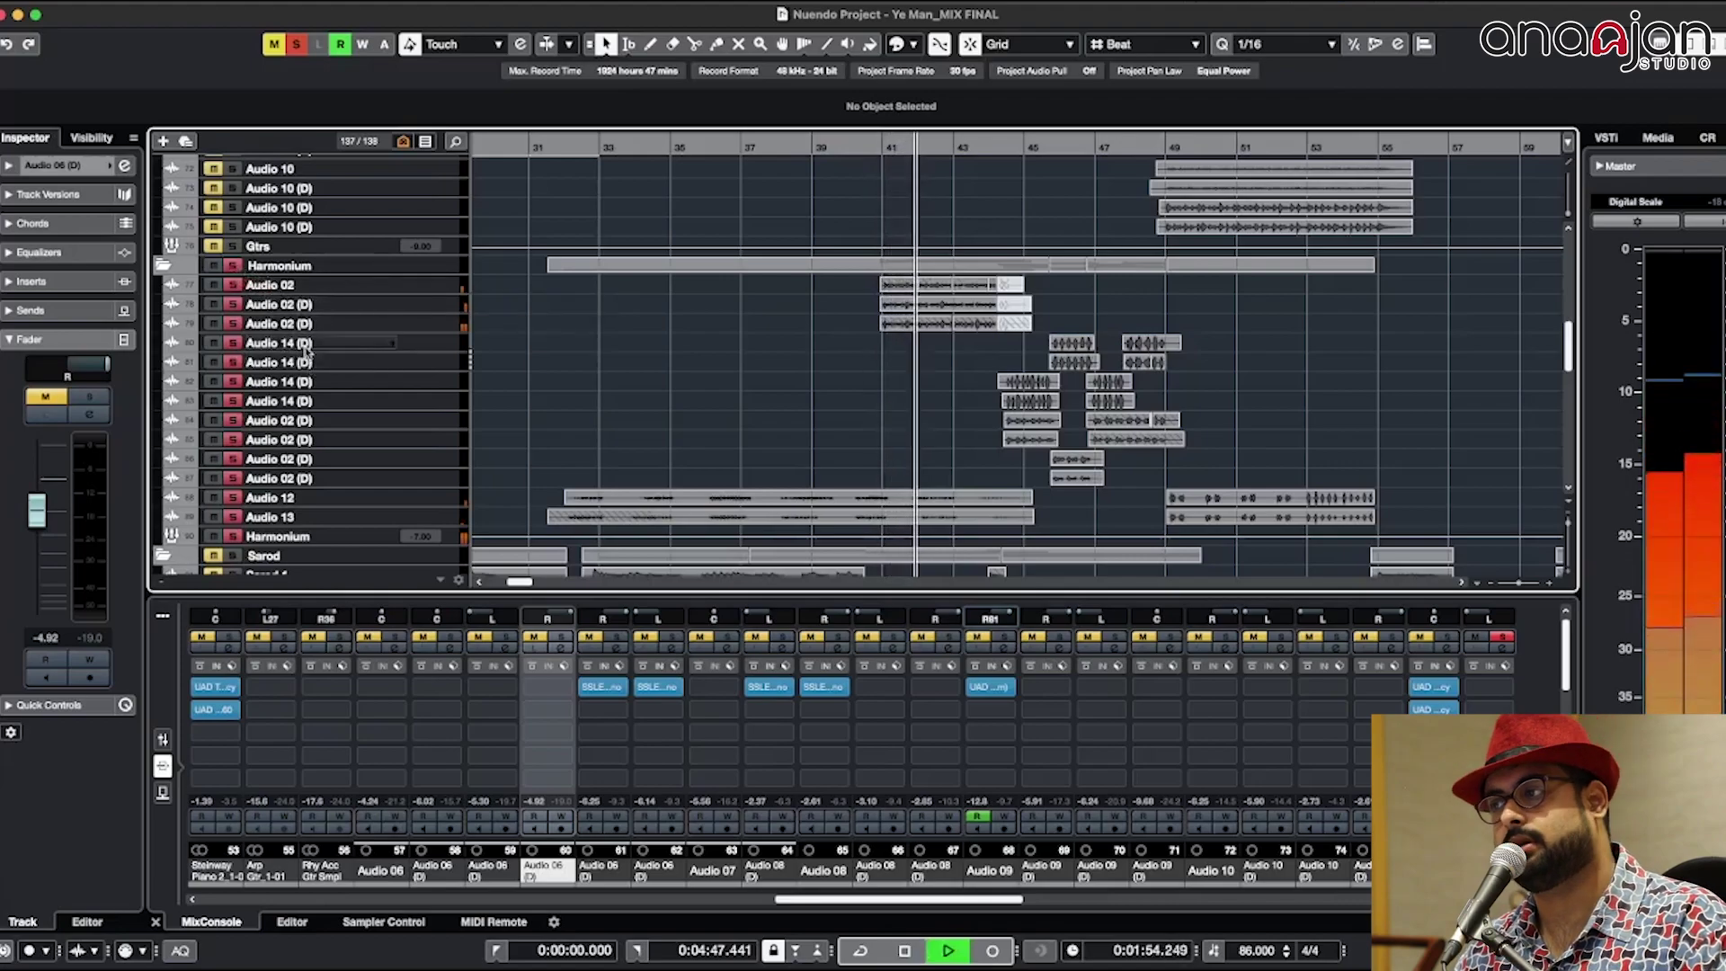
pyautogui.press('space')
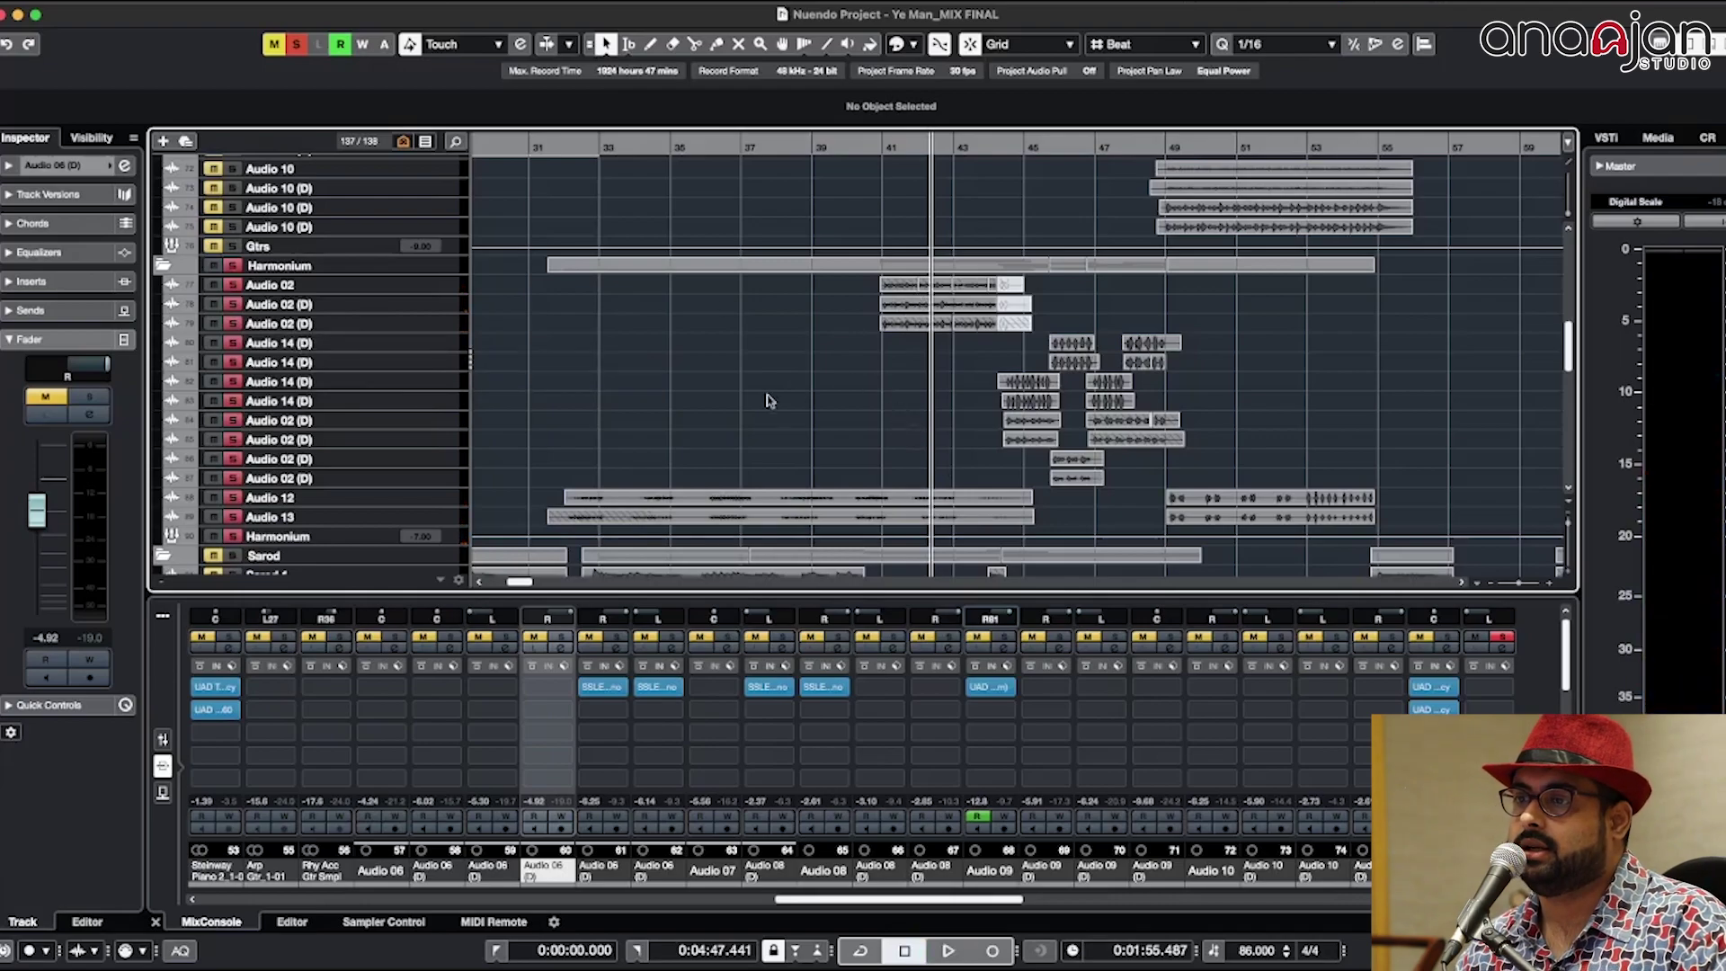
pyautogui.scroll(-2, 647, 404)
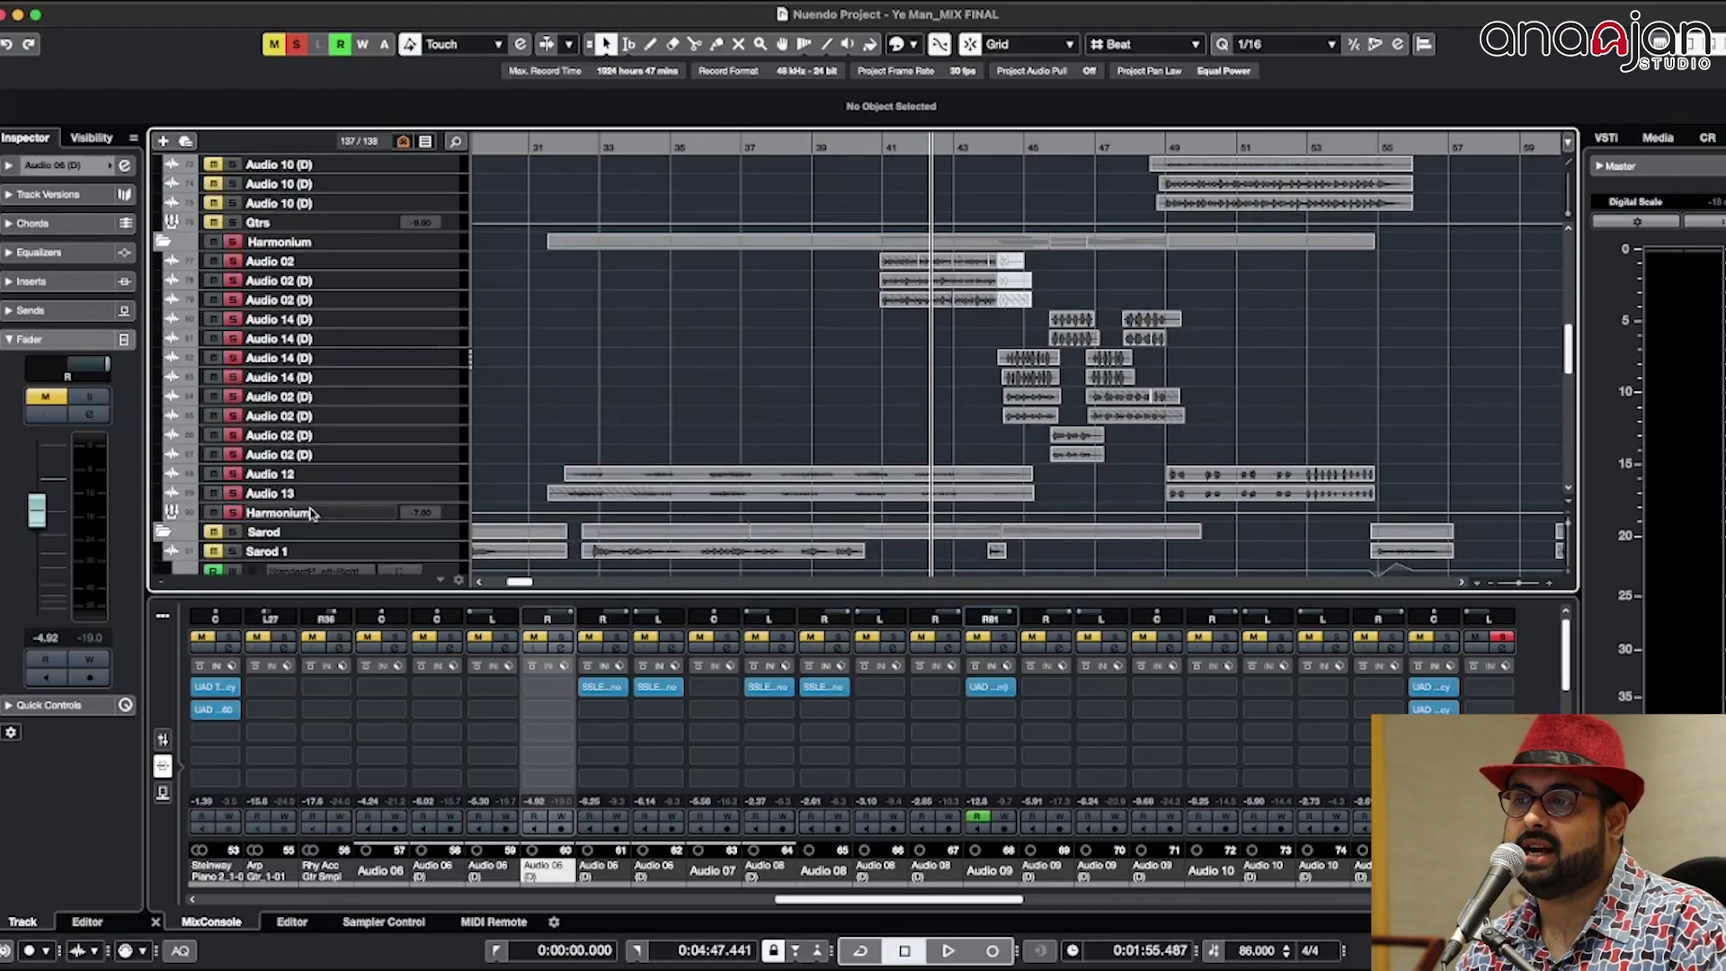
# Step: Select the Harmonium and Audio 02 (D) tracks and listen to them during playback
pyautogui.click(314, 512)
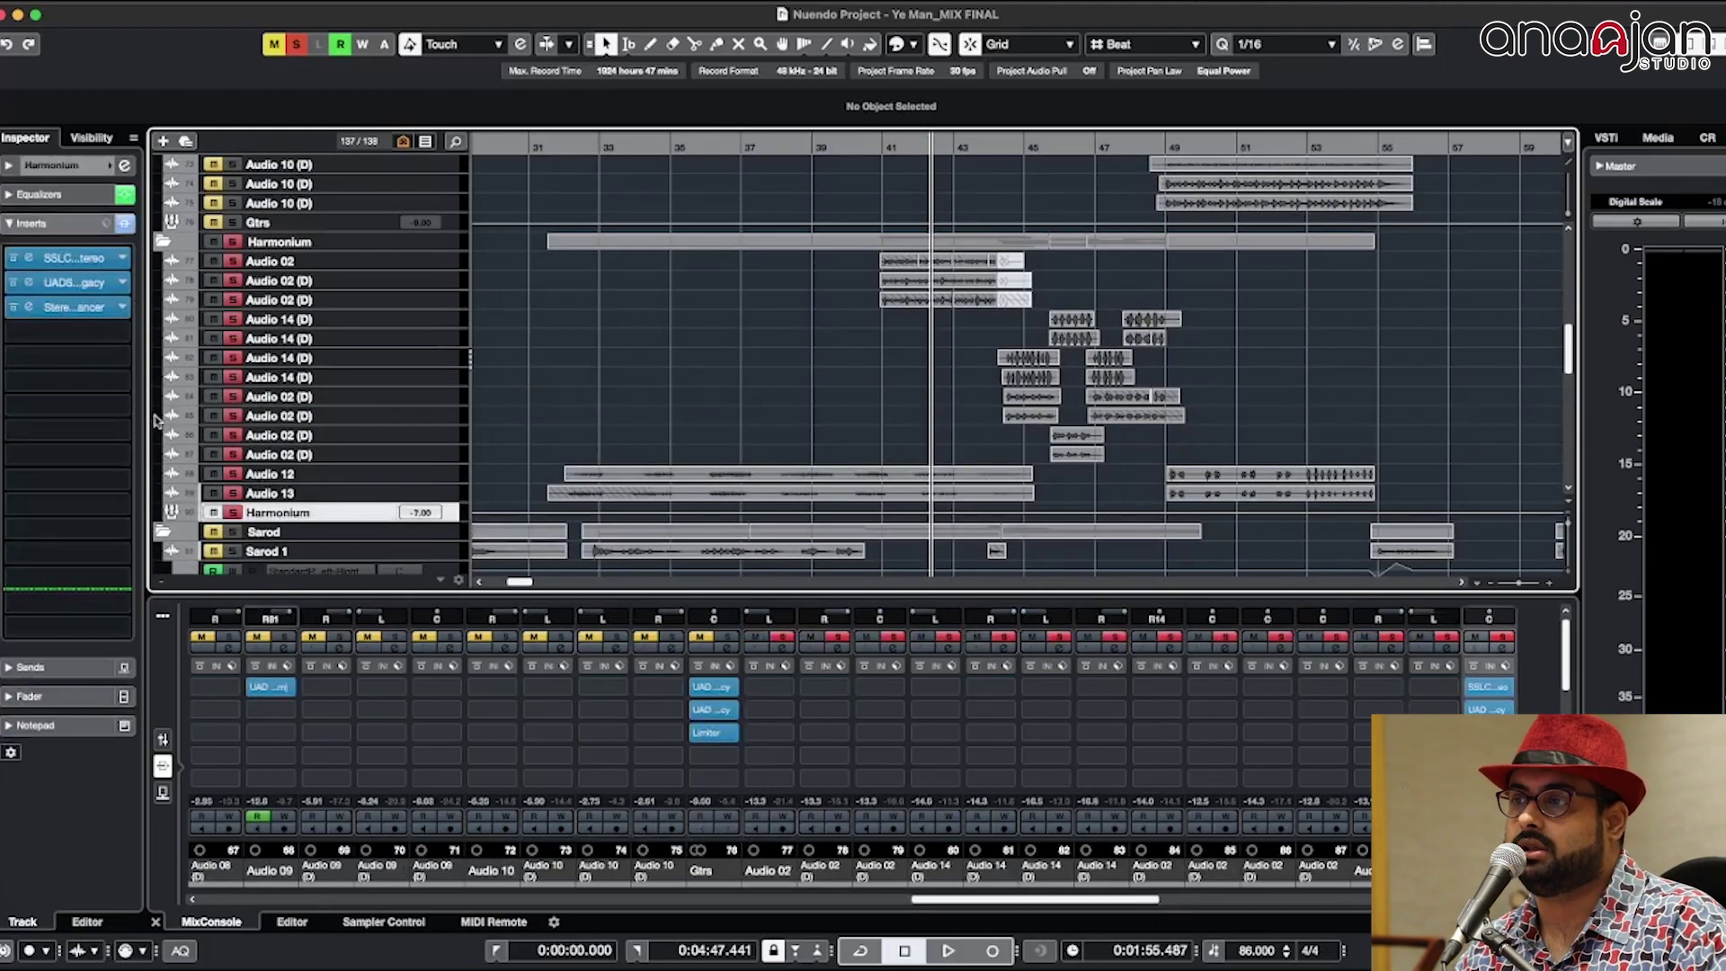
pyautogui.click(381, 264)
pyautogui.click(377, 279)
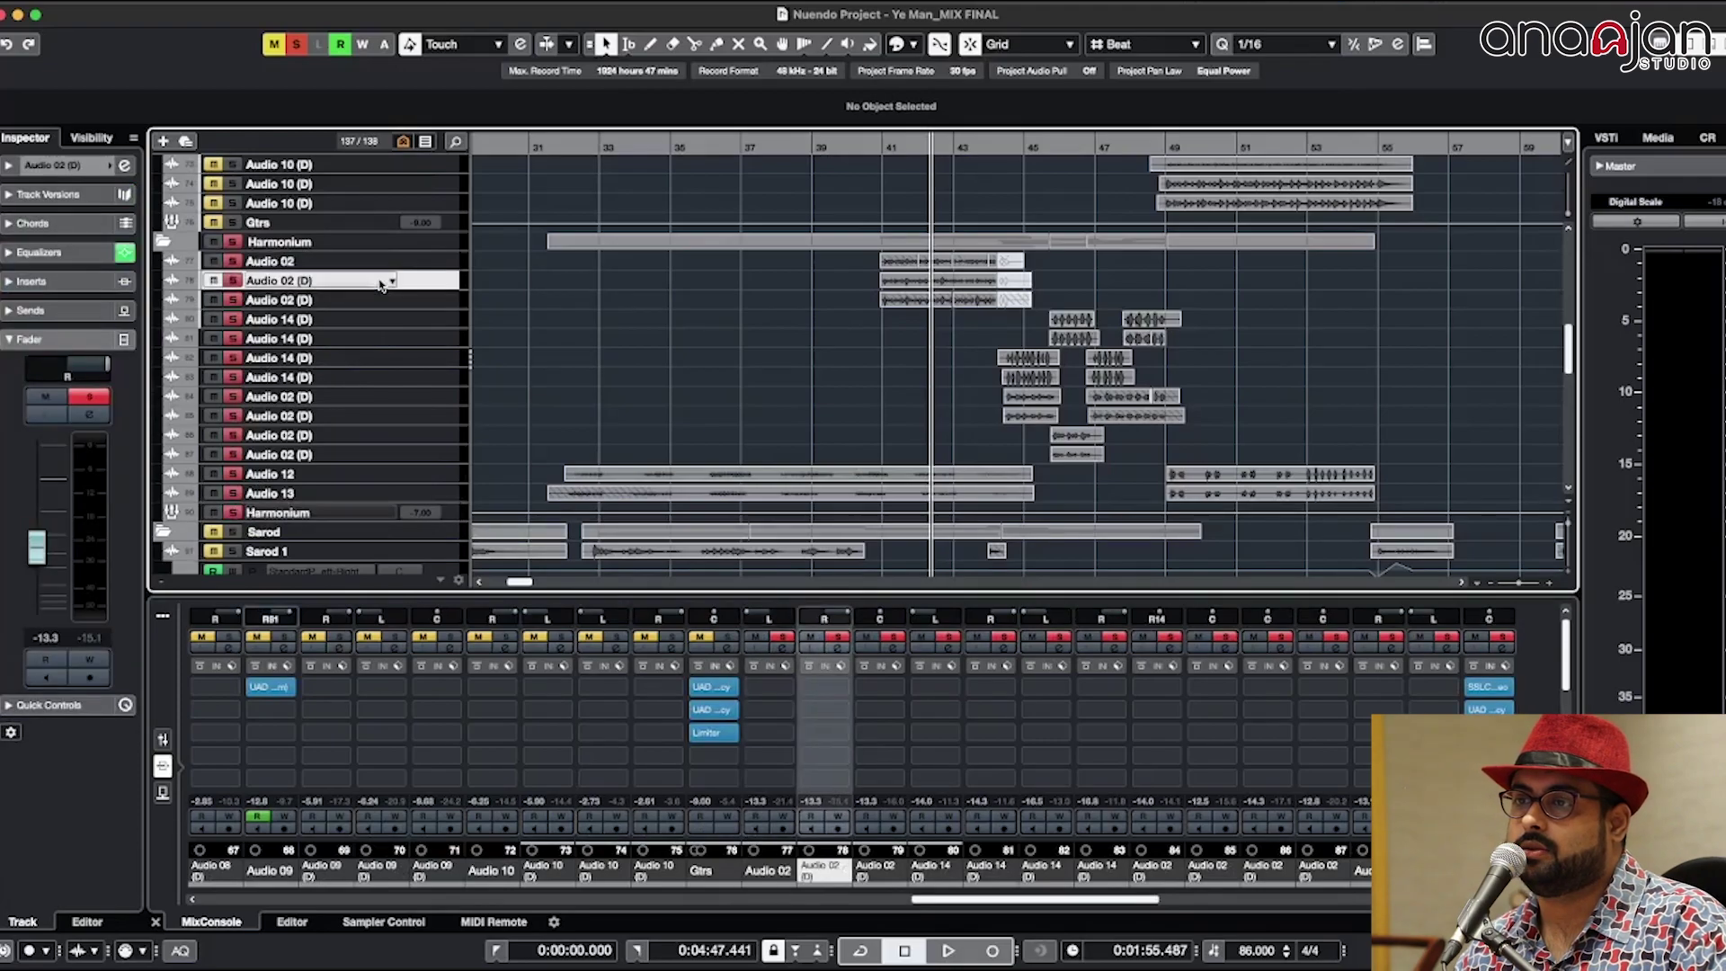
pyautogui.click(374, 300)
pyautogui.press('space')
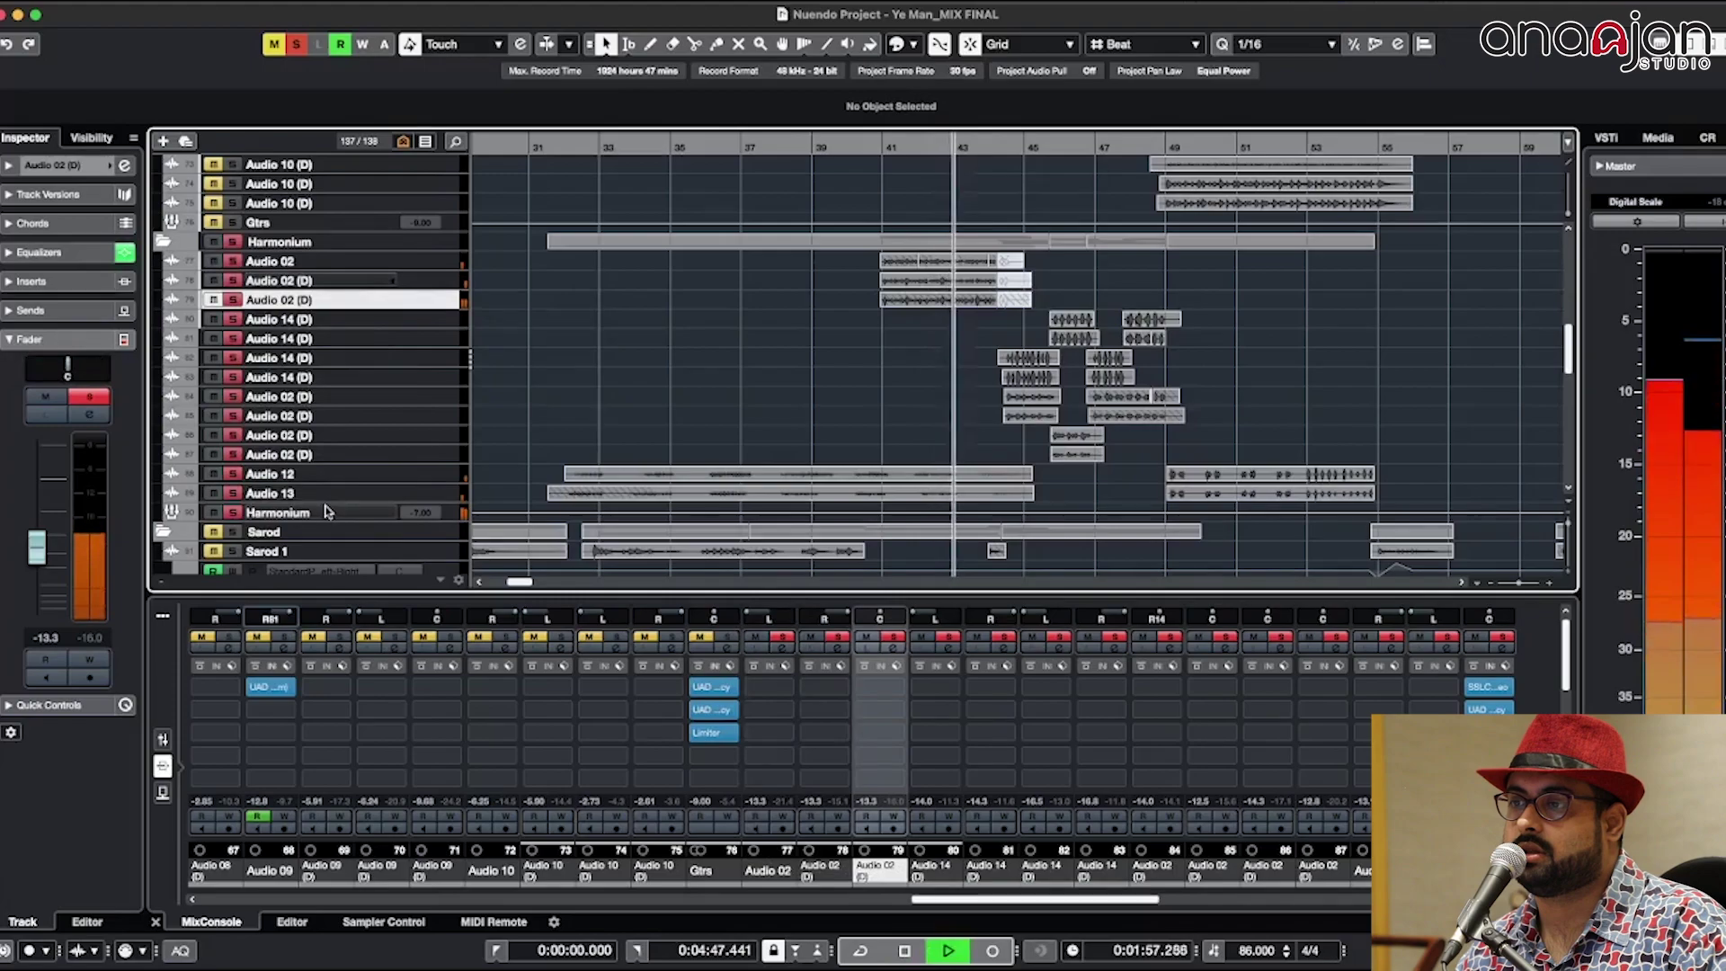
pyautogui.click(329, 510)
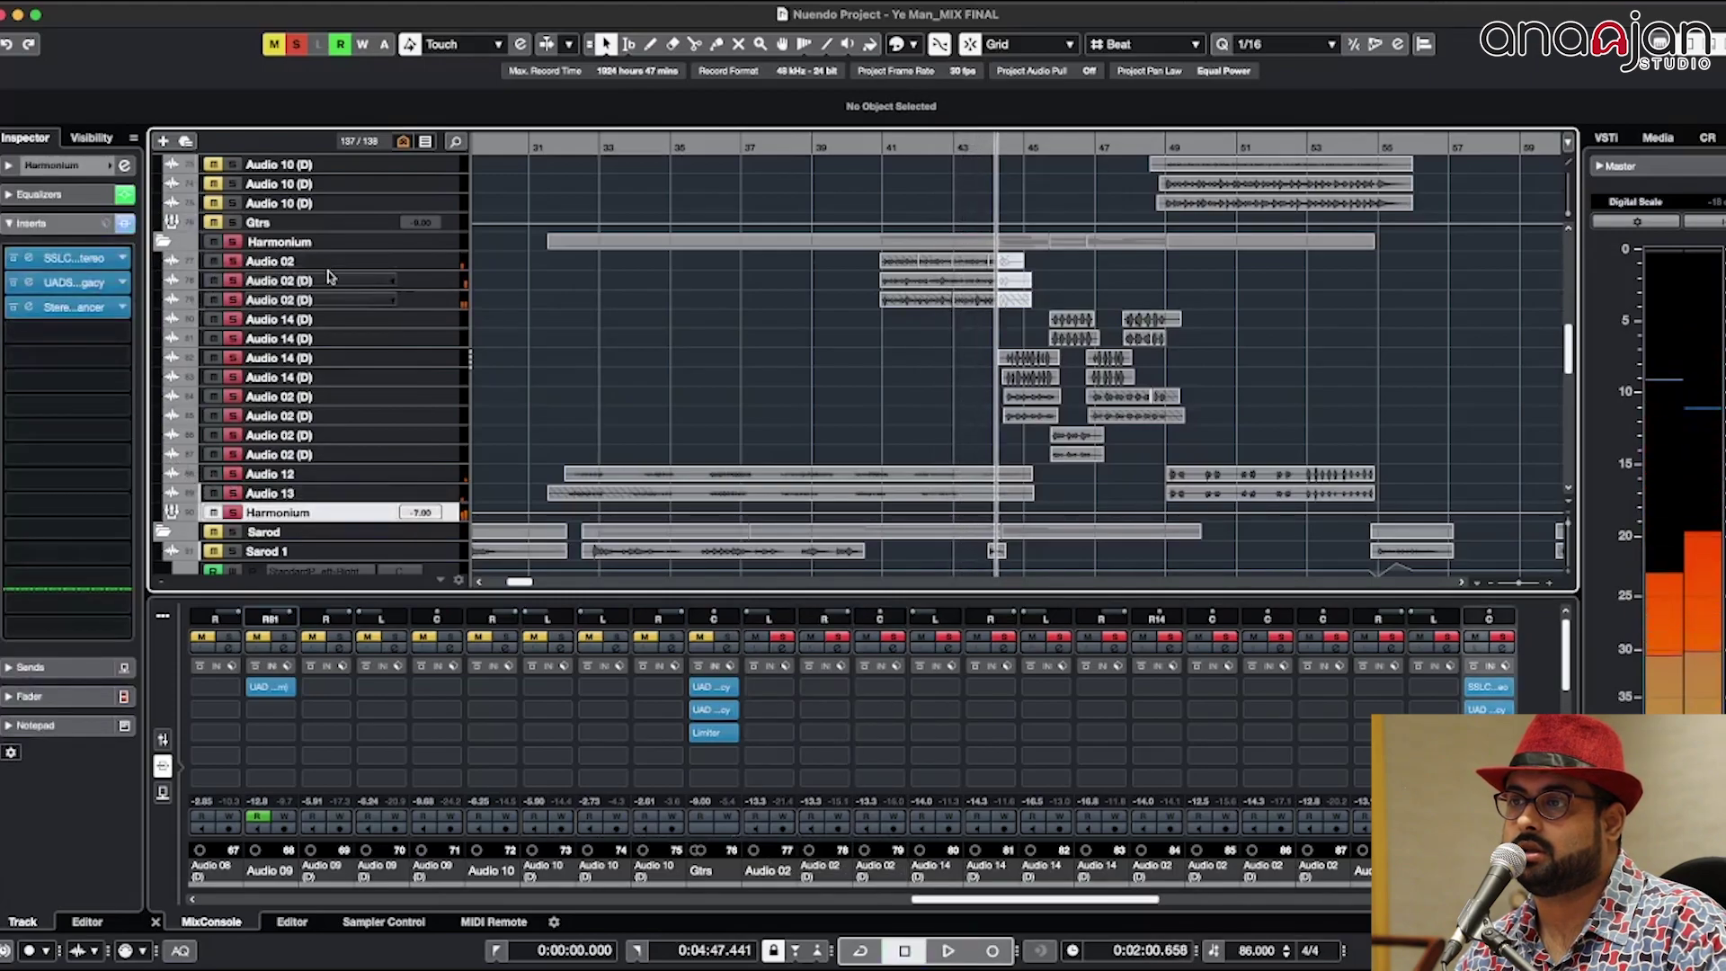
pyautogui.press('space')
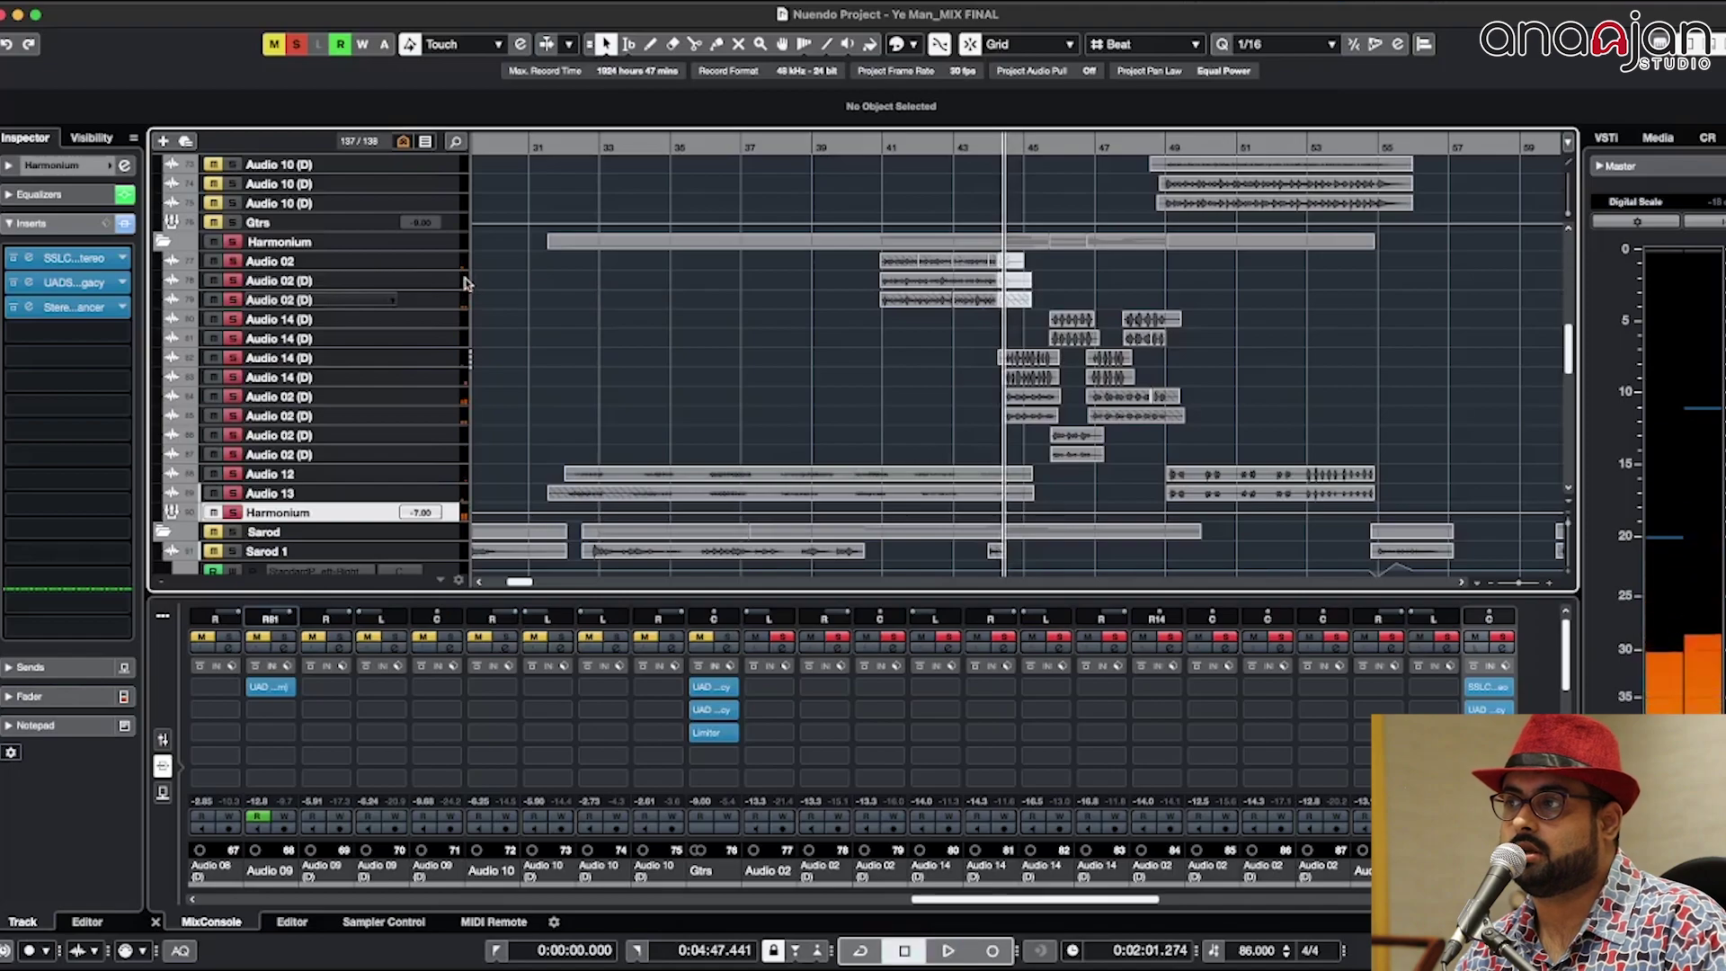
# Step: Make the track rows taller, play from bar 32, then move the playback position to bar 40
pyautogui.hotkey('shift', 'h')
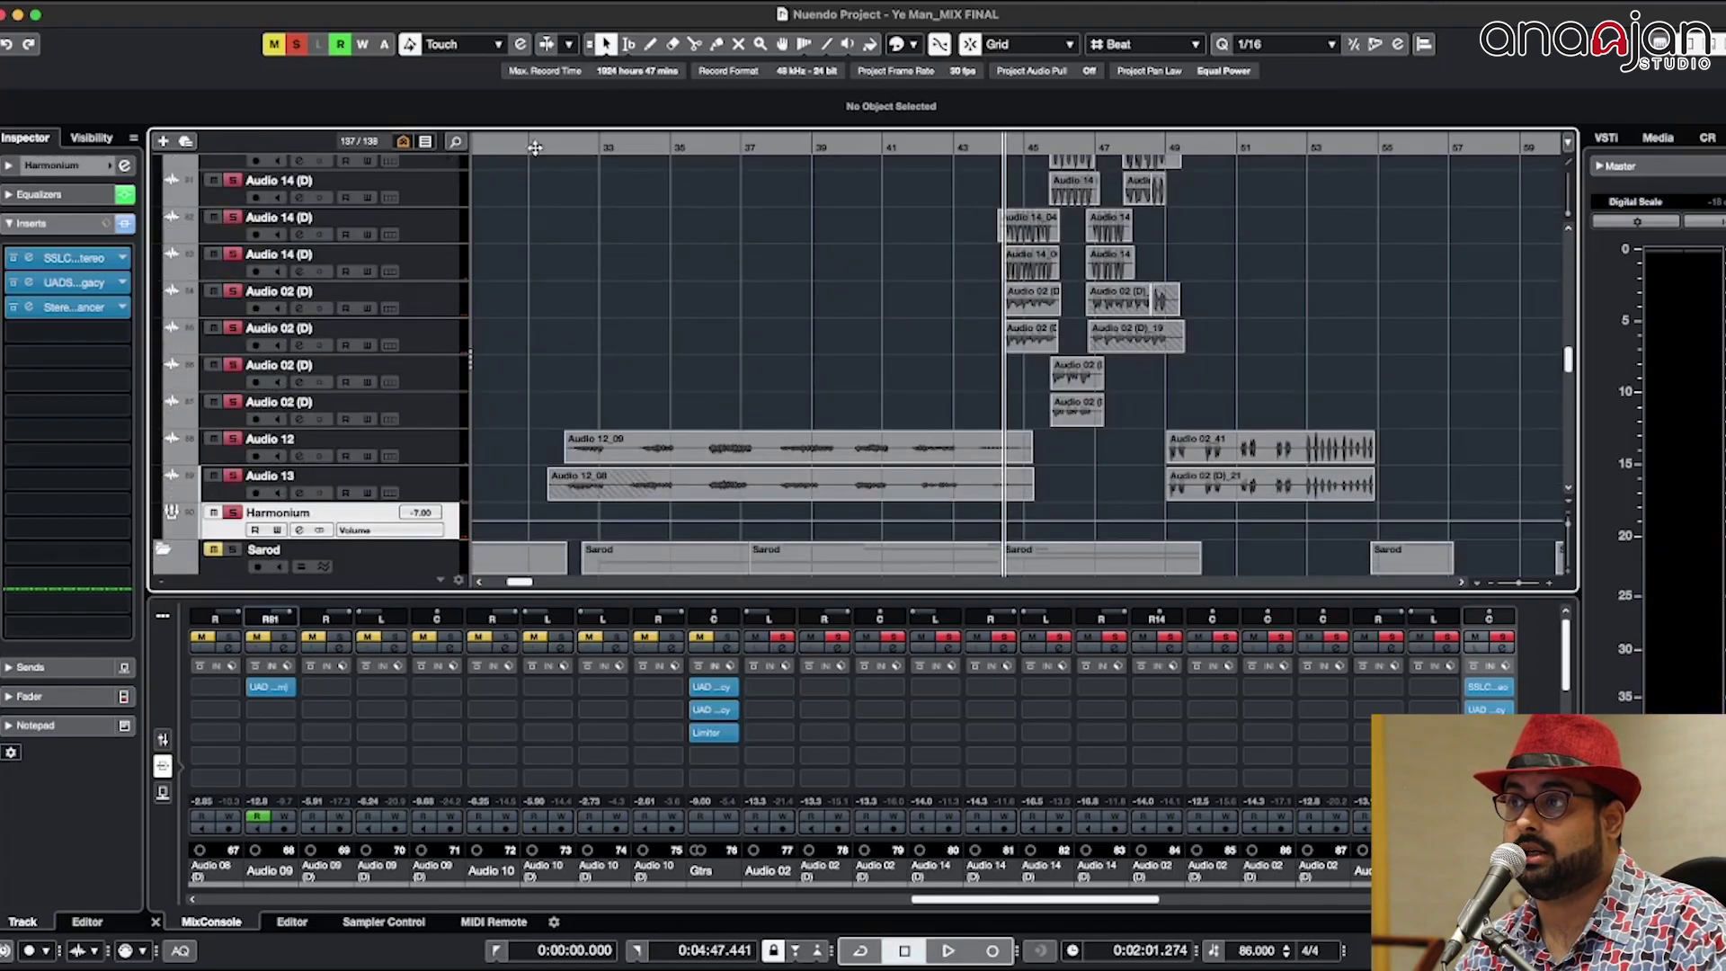
pyautogui.click(543, 148)
pyautogui.press('space')
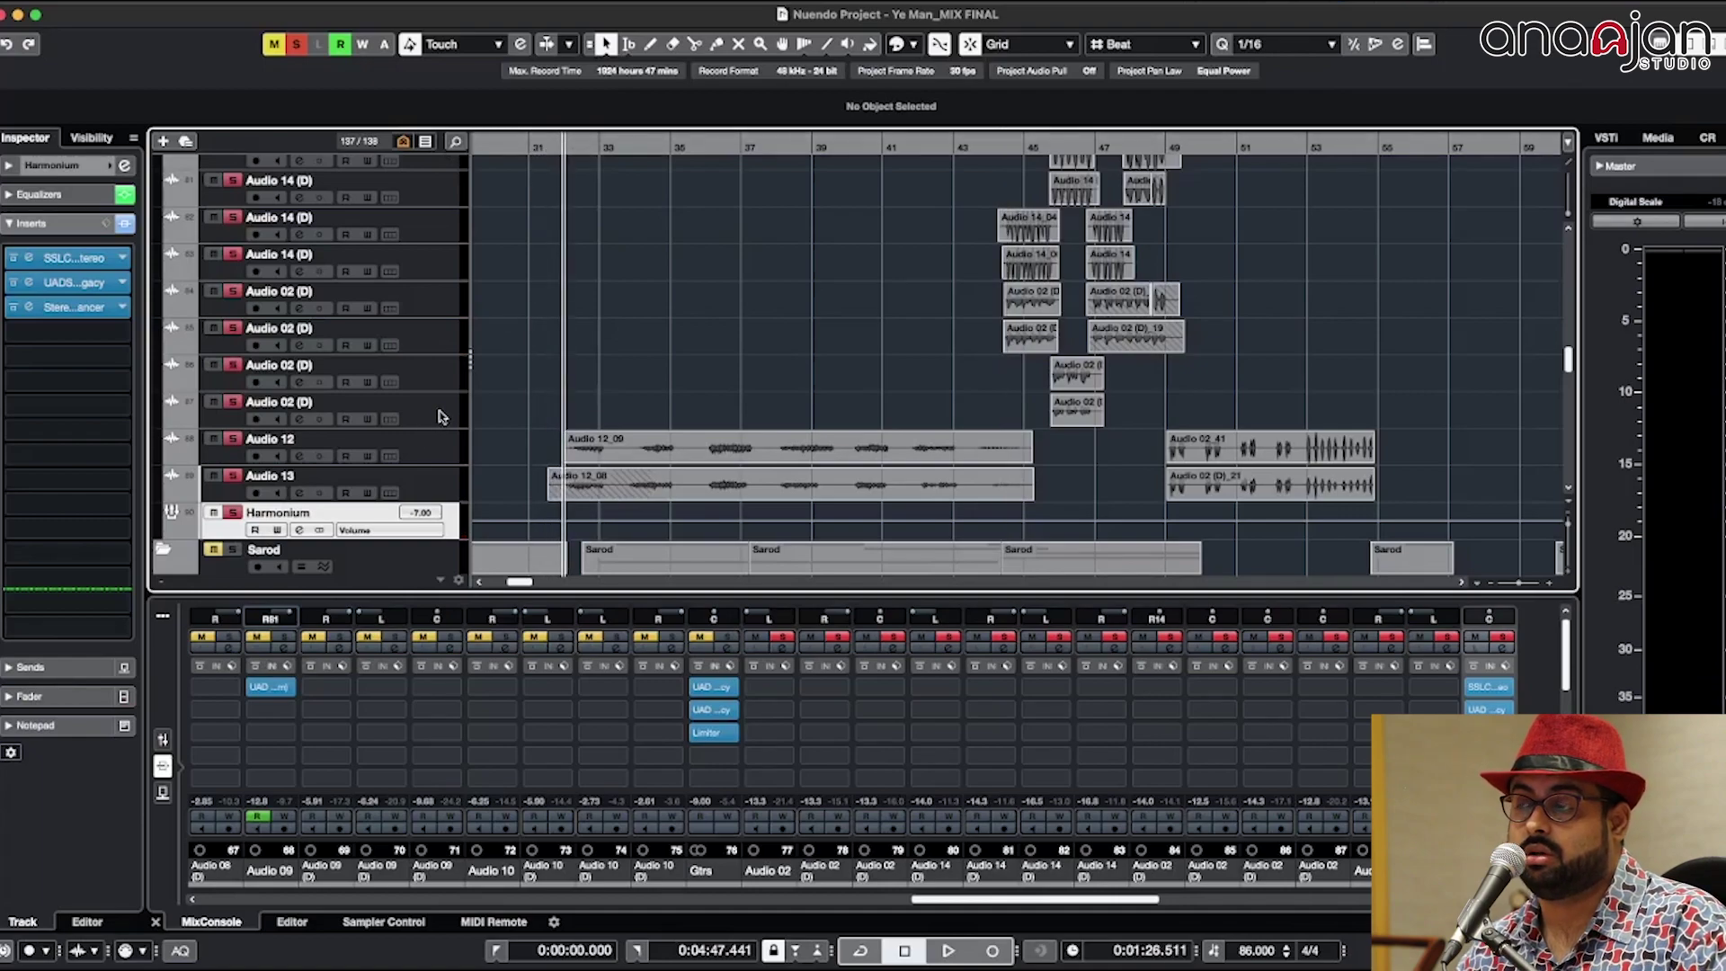
pyautogui.scroll(4, 431, 424)
pyautogui.scroll(-1, 777, 243)
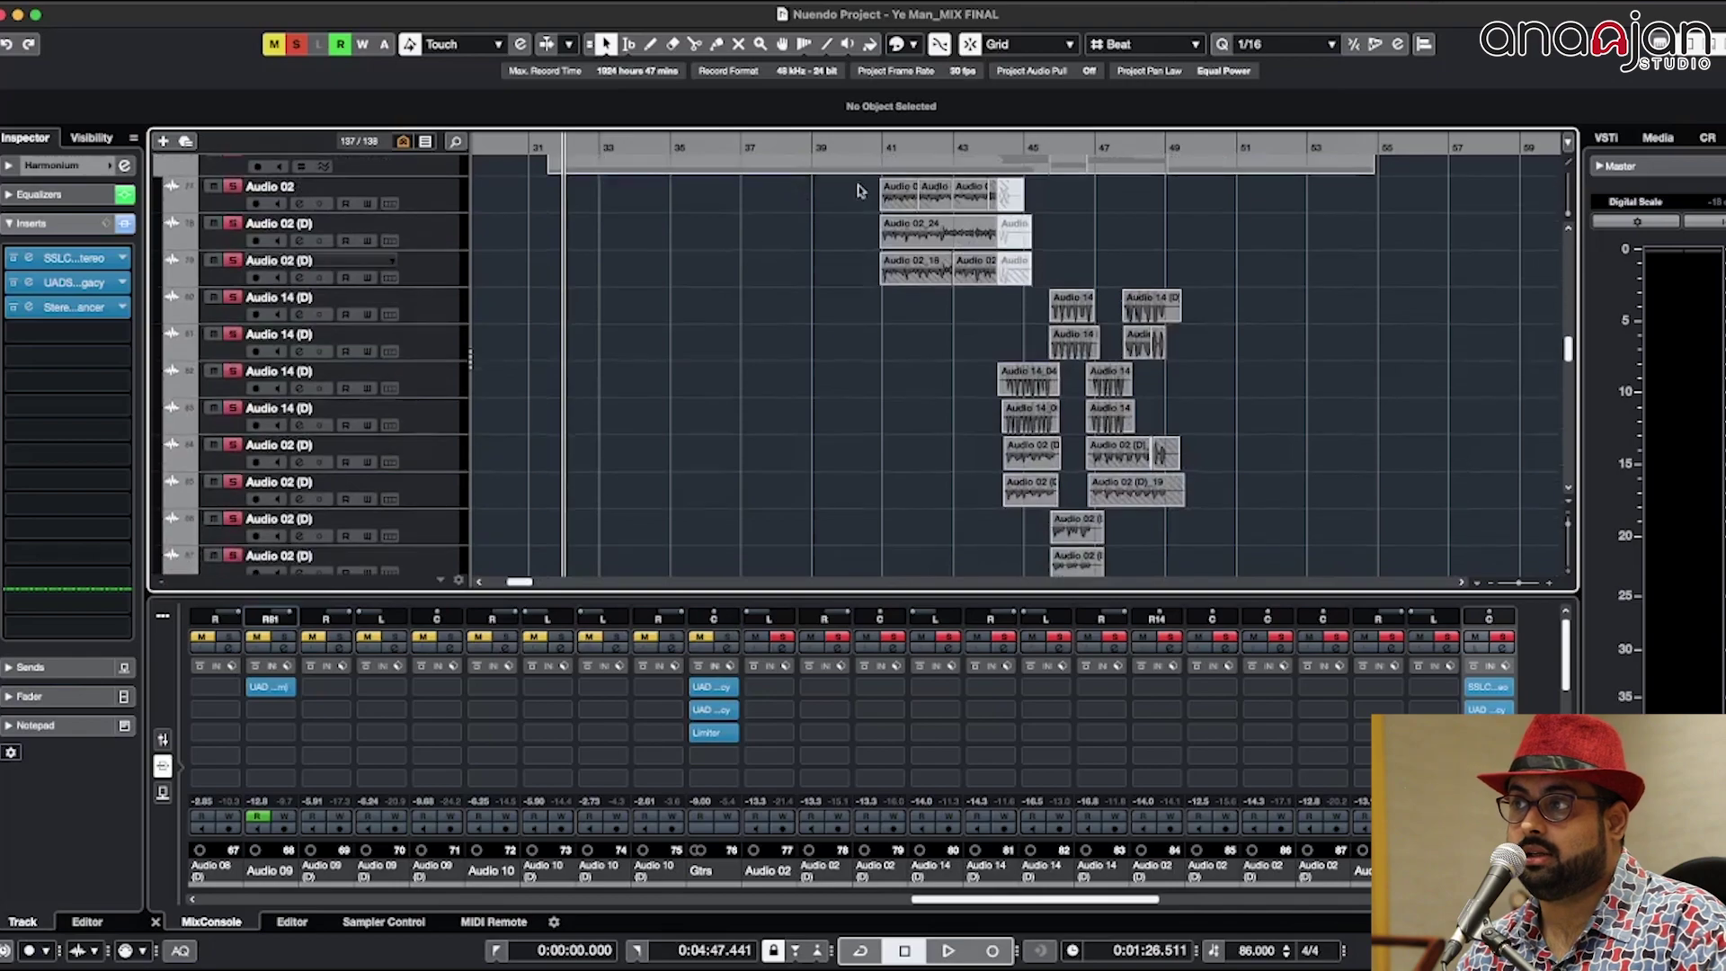
pyautogui.click(863, 145)
pyautogui.scroll(-4, 845, 247)
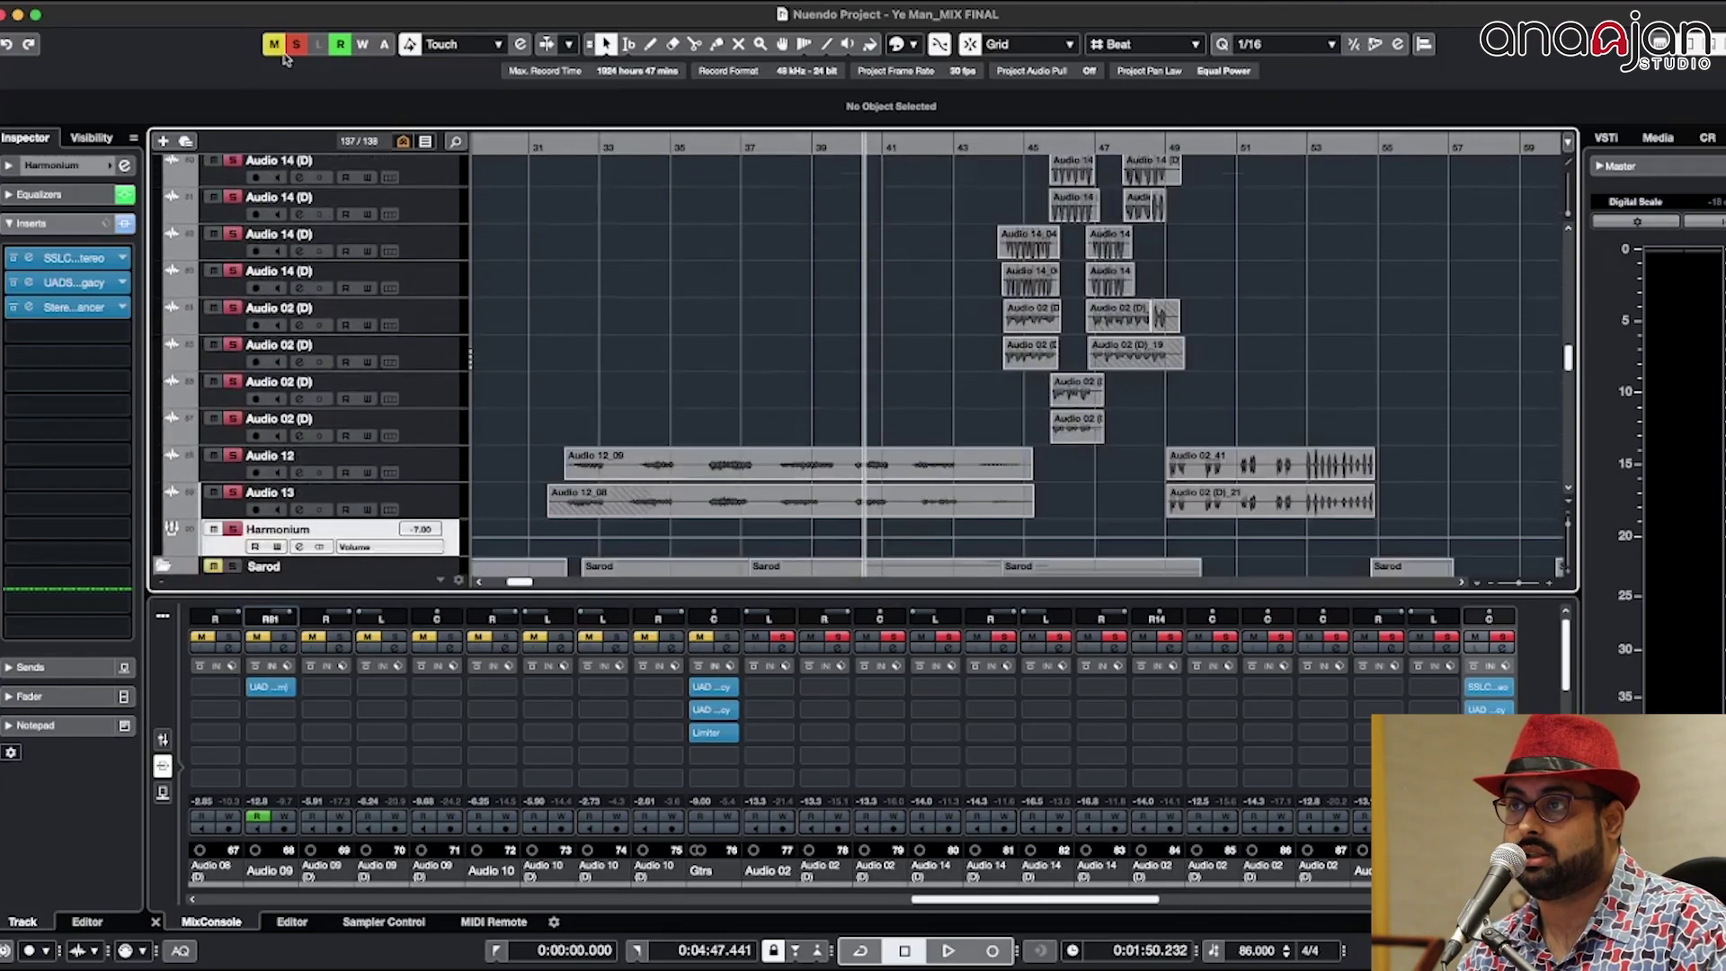
# Step: Clear all mutes and solos, then solo Audio 12 and Audio 13 and play them briefly
pyautogui.click(296, 44)
pyautogui.click(274, 44)
pyautogui.click(434, 474)
pyautogui.keyDown('shift'); pyautogui.click(433, 491); pyautogui.keyUp('shift')
pyautogui.press('s')
pyautogui.press('space')
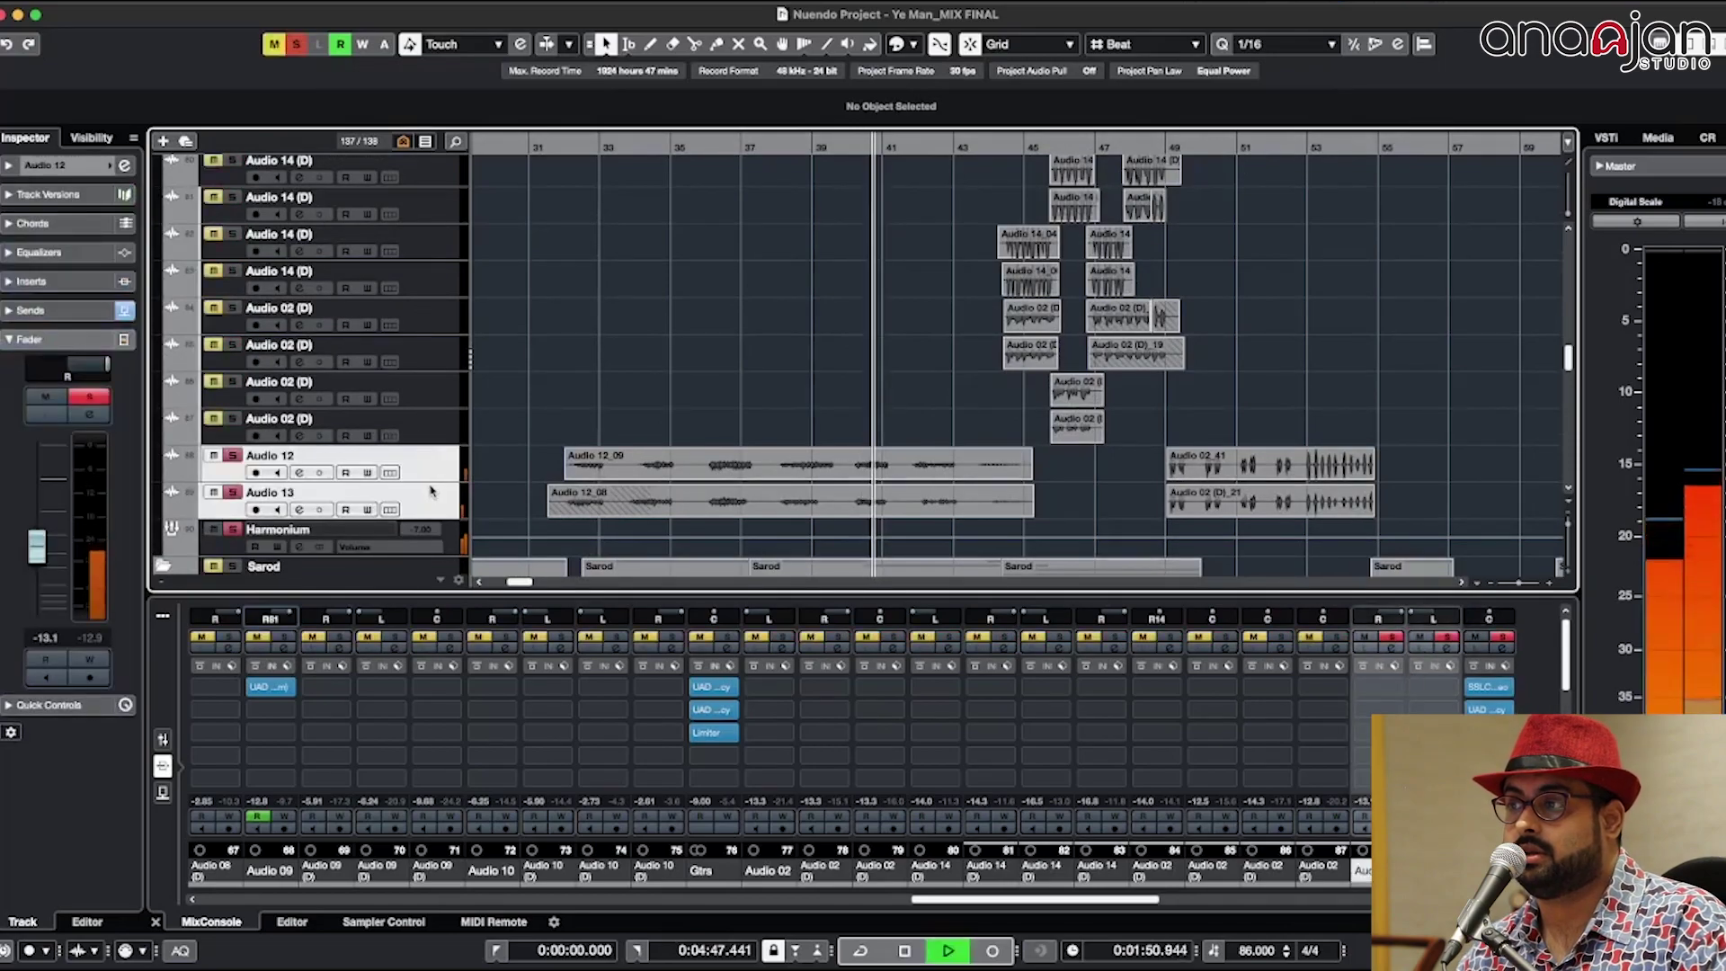
pyautogui.press('space')
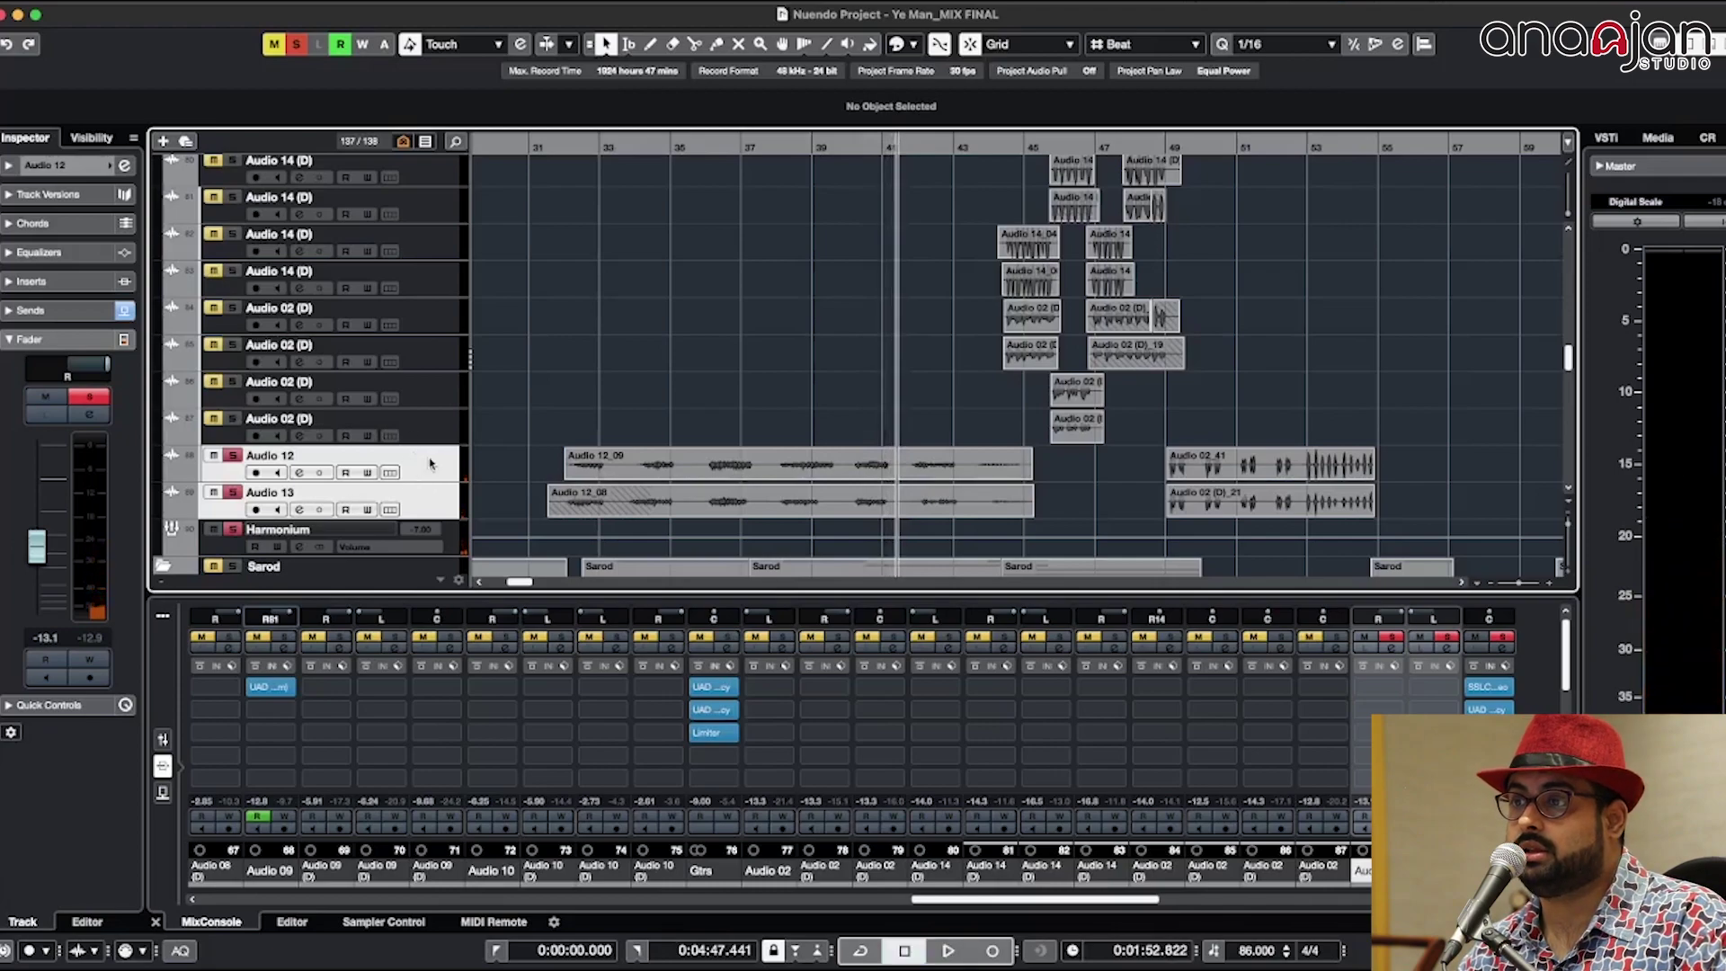
# Step: Show Audio 13's 1/8 Delay send at -9.35 and select the 1/8 Delay FX channel
pyautogui.click(429, 491)
pyautogui.click(61, 310)
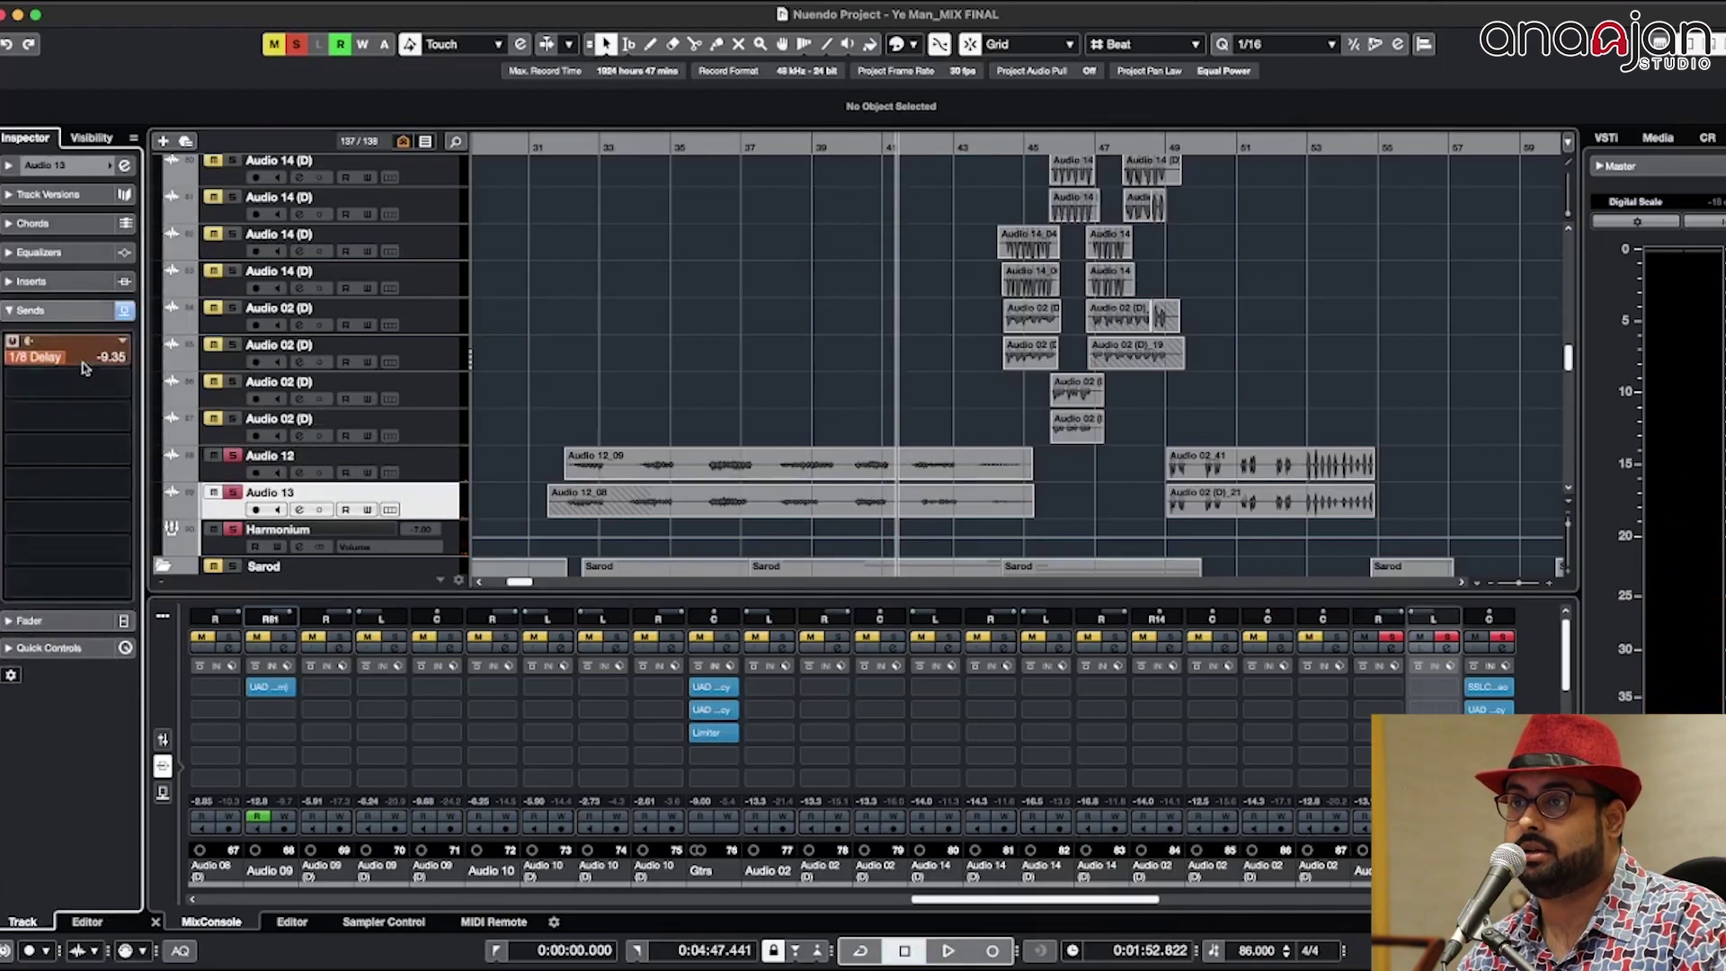
pyautogui.scroll(-10, 267, 431)
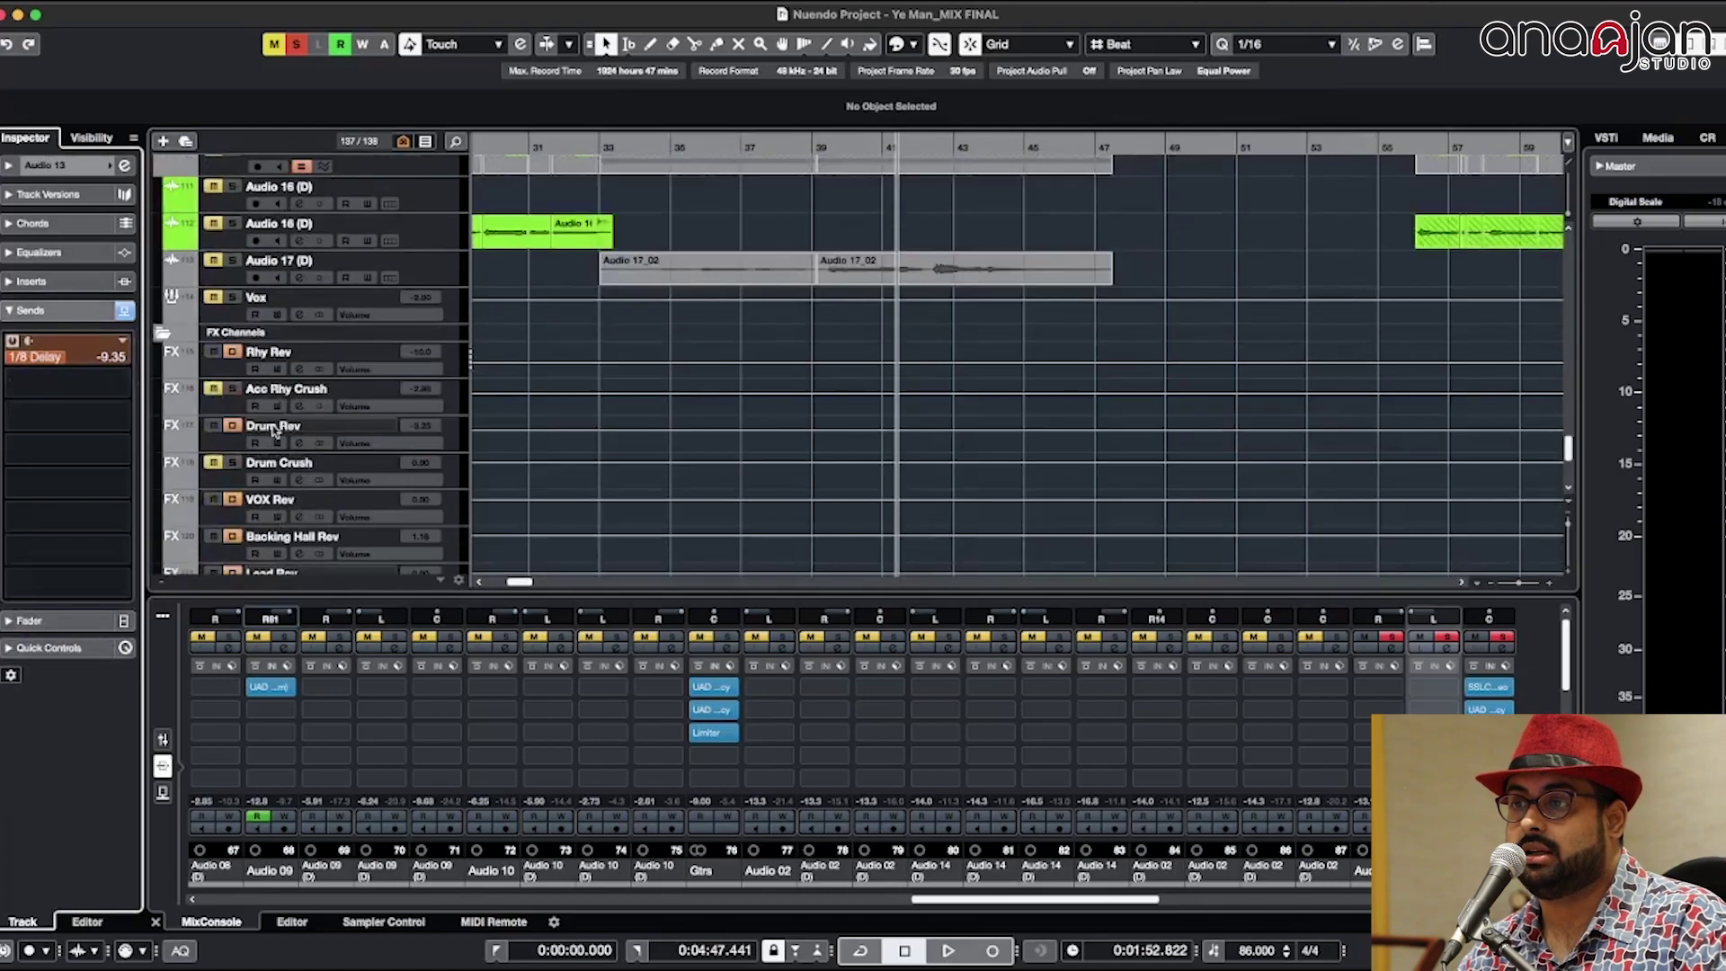
pyautogui.click(288, 388)
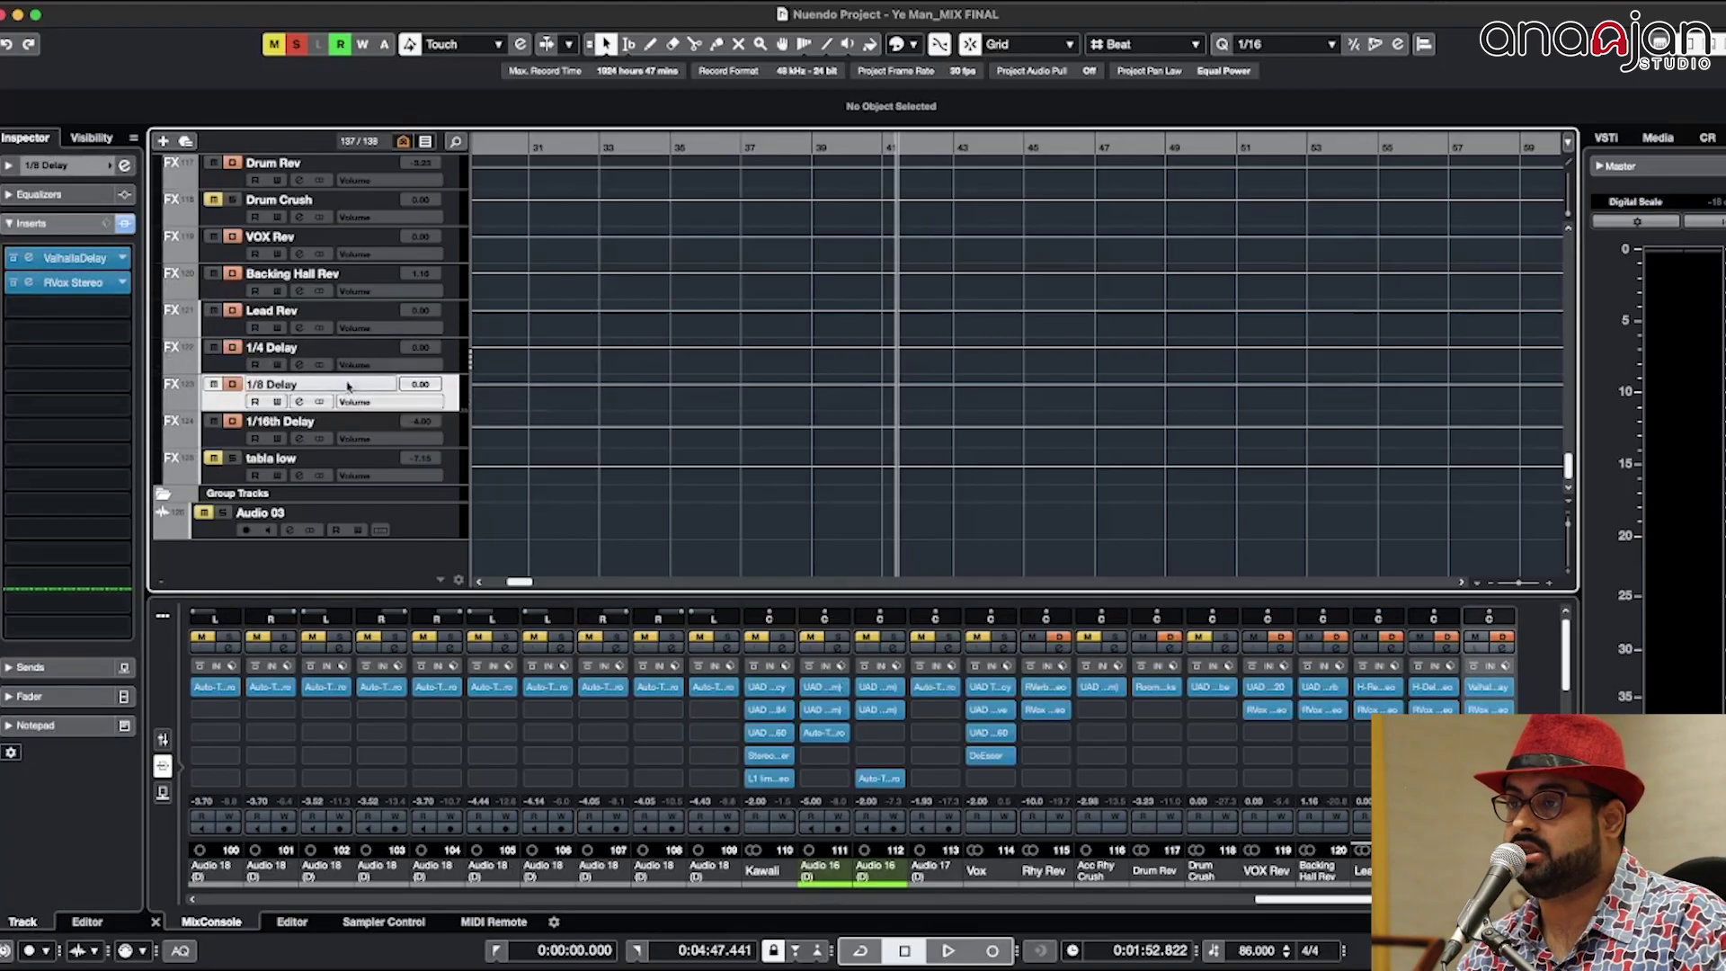
# Step: Scroll through the tracks and move the playback position to bar 43
pyautogui.scroll(10, 348, 392)
pyautogui.scroll(-10, 349, 392)
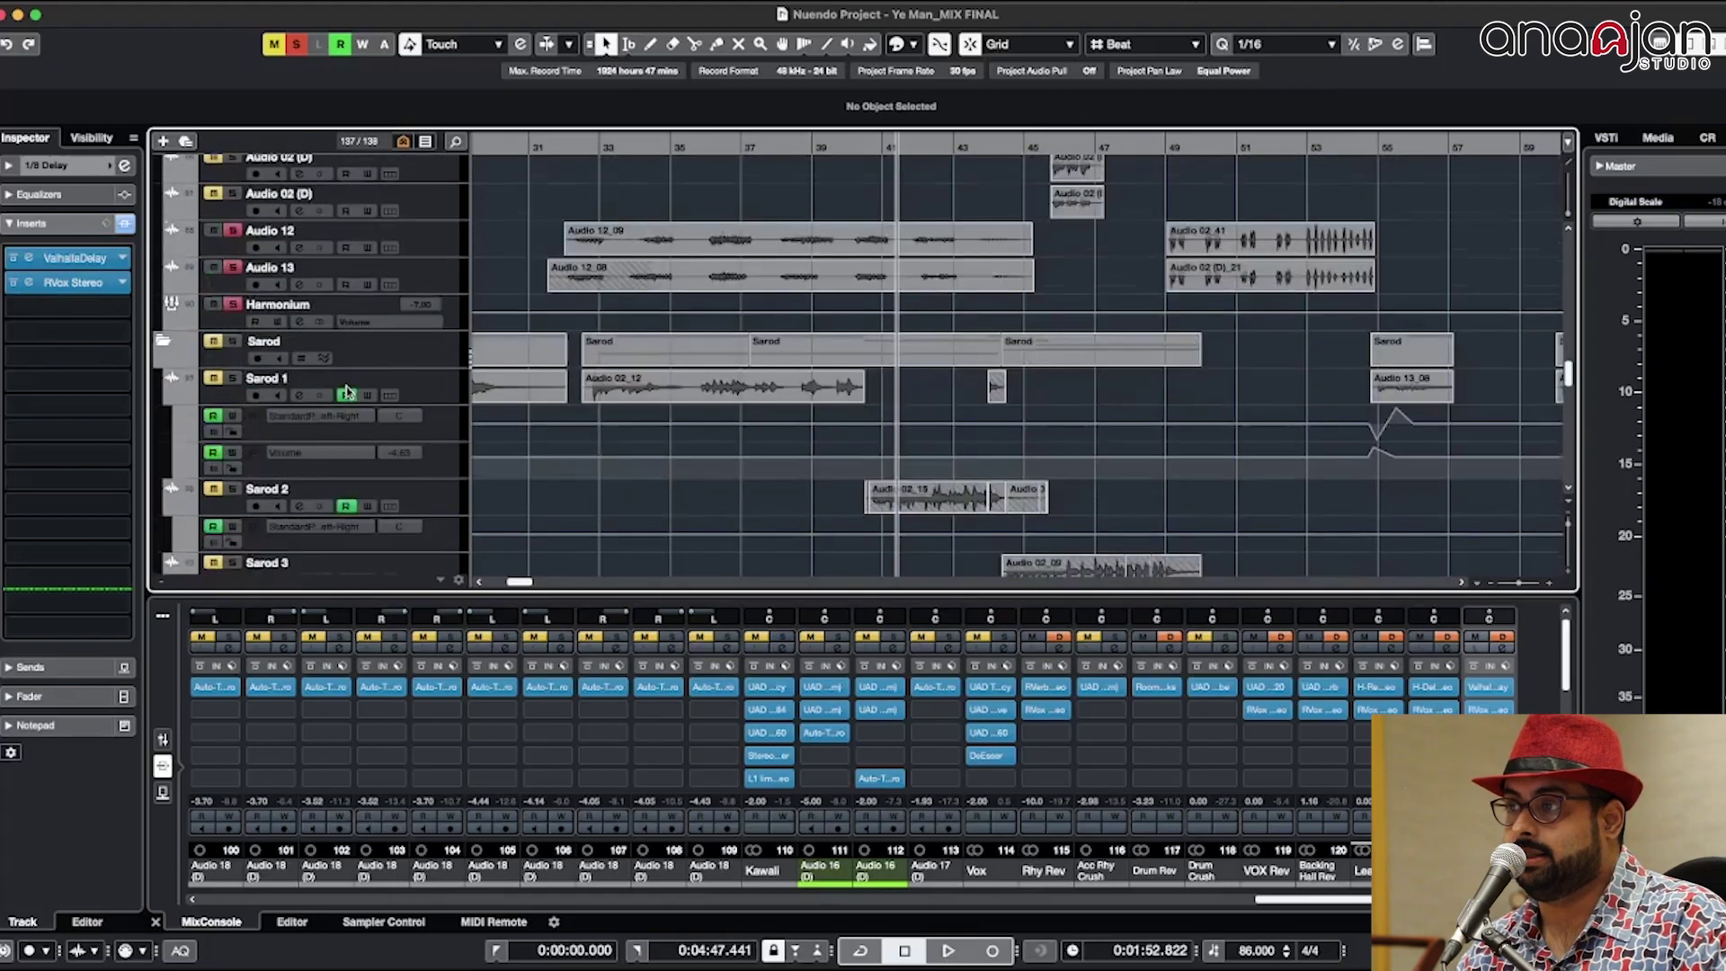
pyautogui.scroll(10, 367, 379)
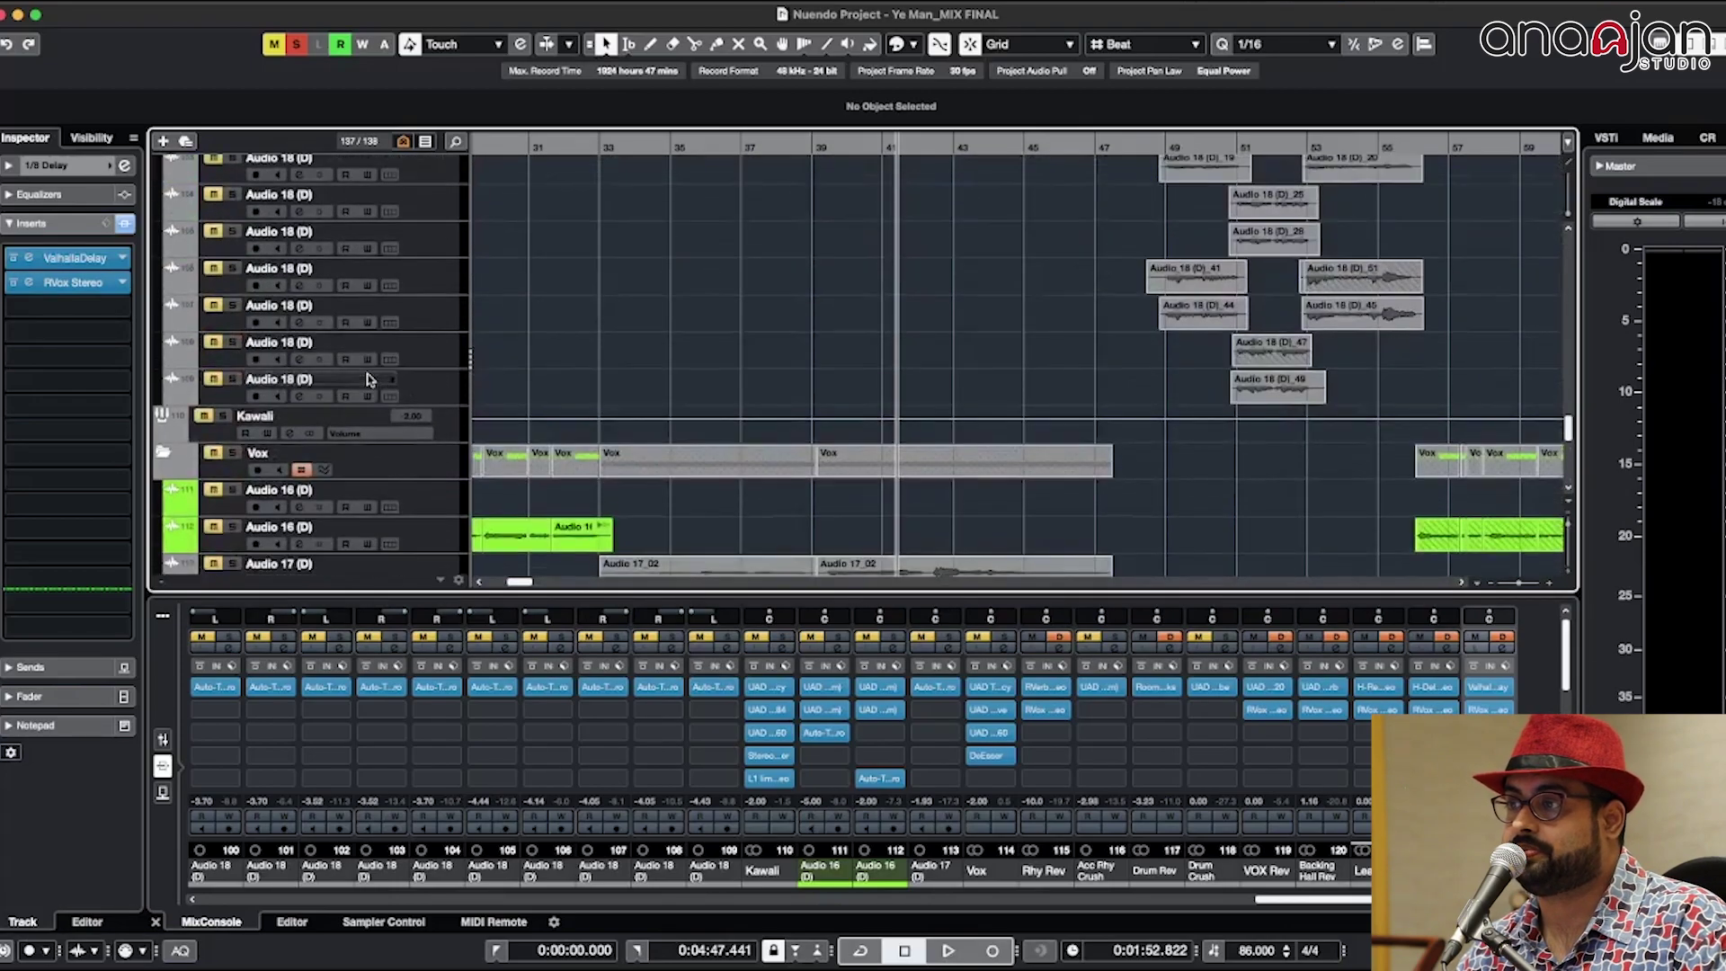
pyautogui.scroll(10, 367, 382)
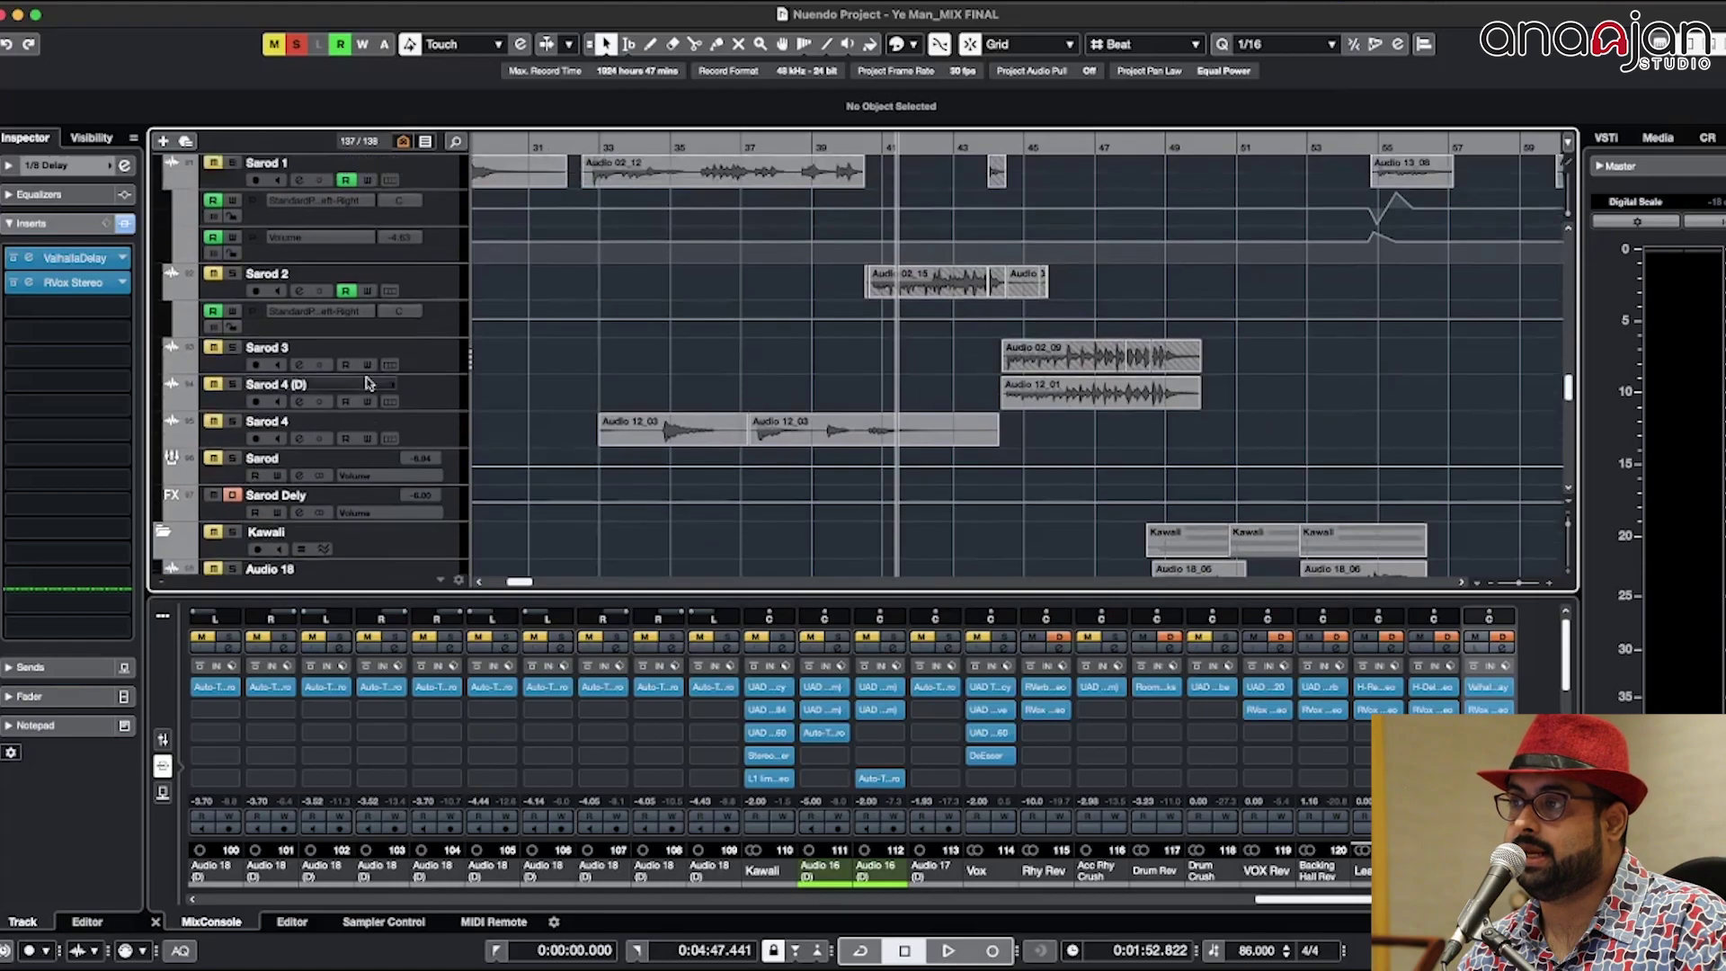
pyautogui.scroll(-2, 366, 382)
pyautogui.scroll(6, 369, 377)
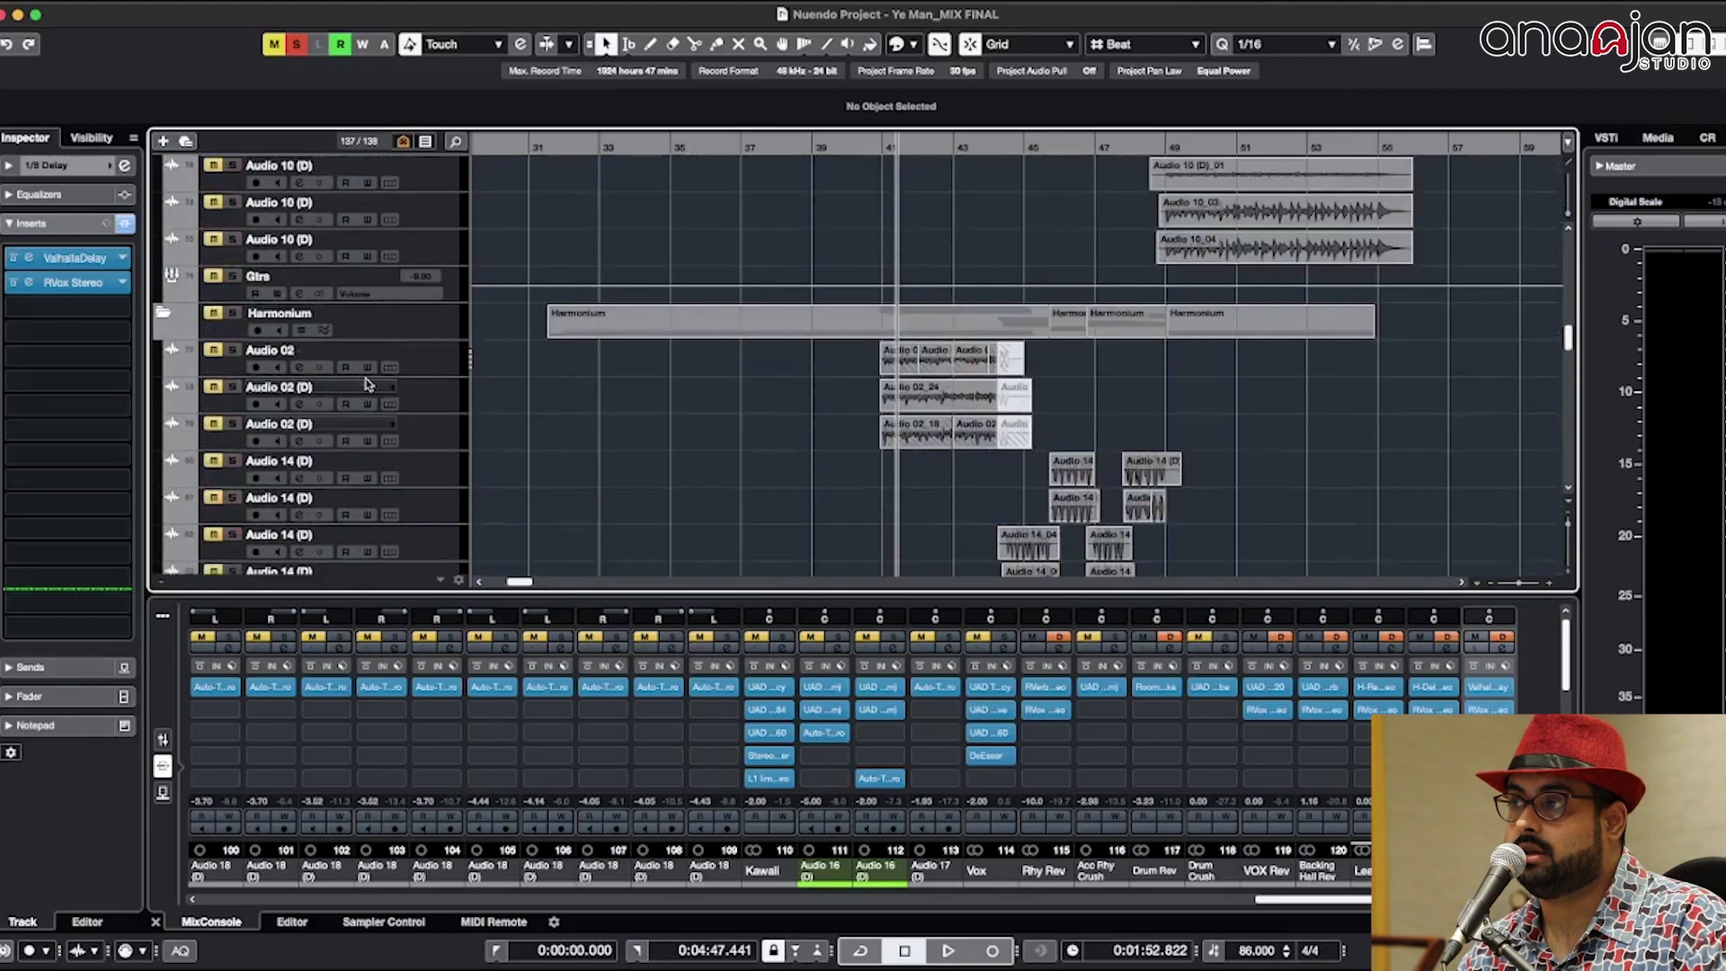
pyautogui.scroll(-2, 879, 364)
pyautogui.scroll(-3, 755, 360)
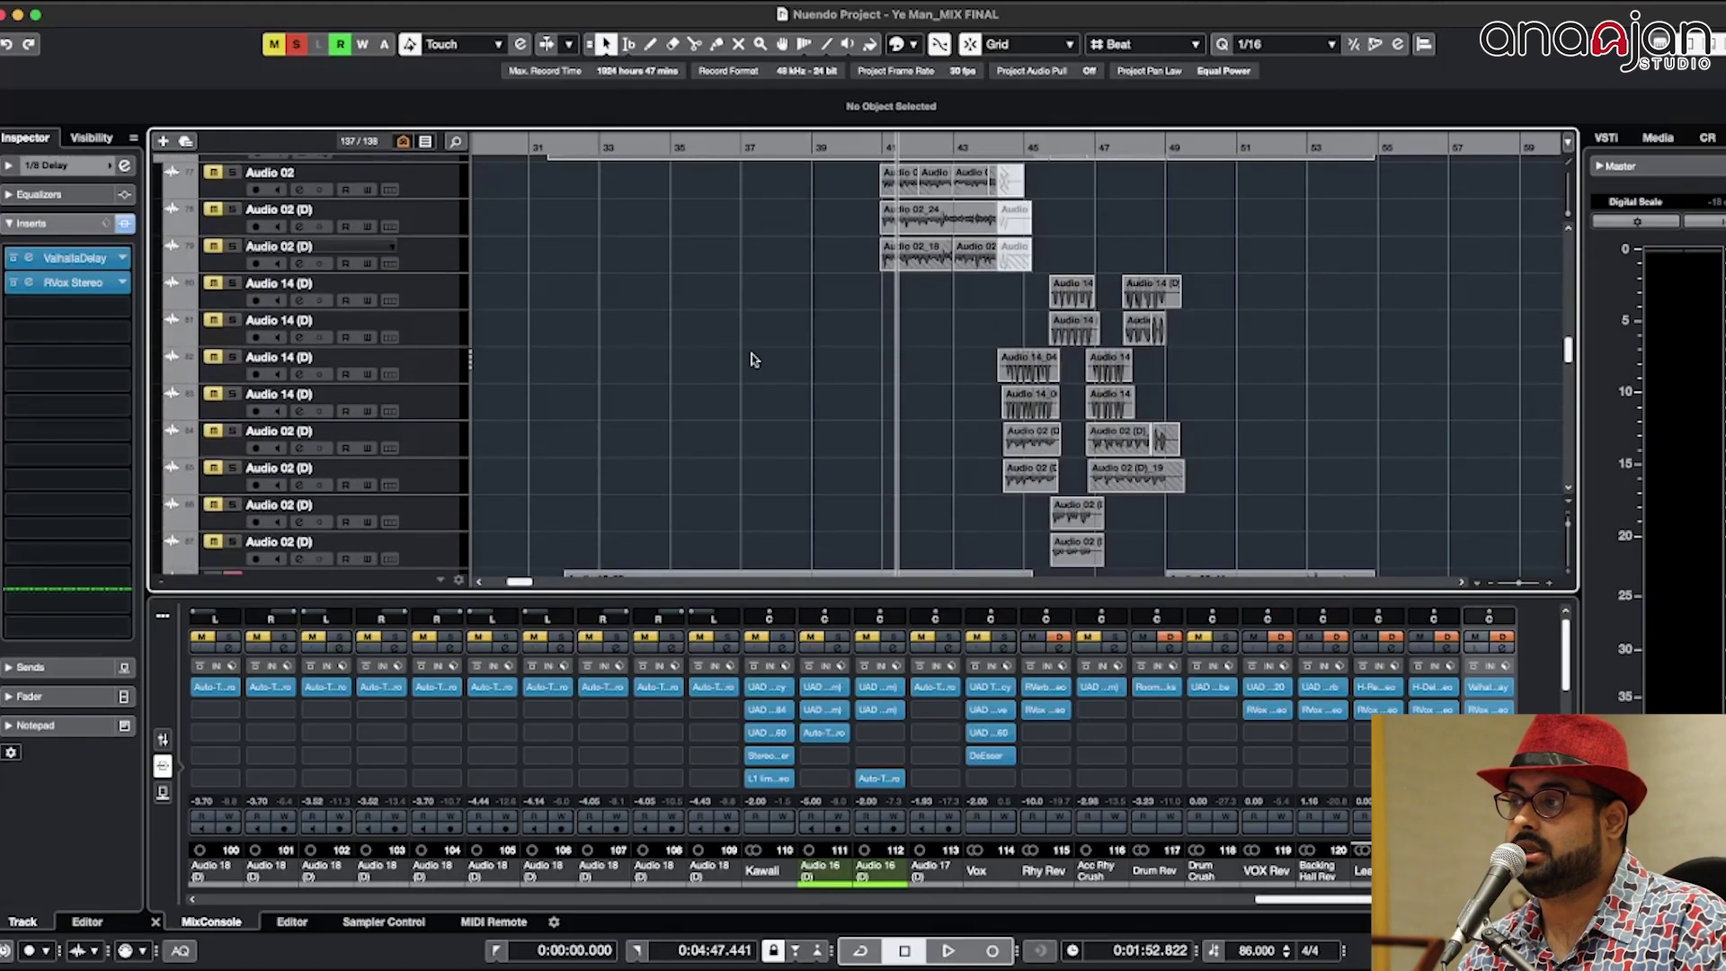
pyautogui.click(976, 149)
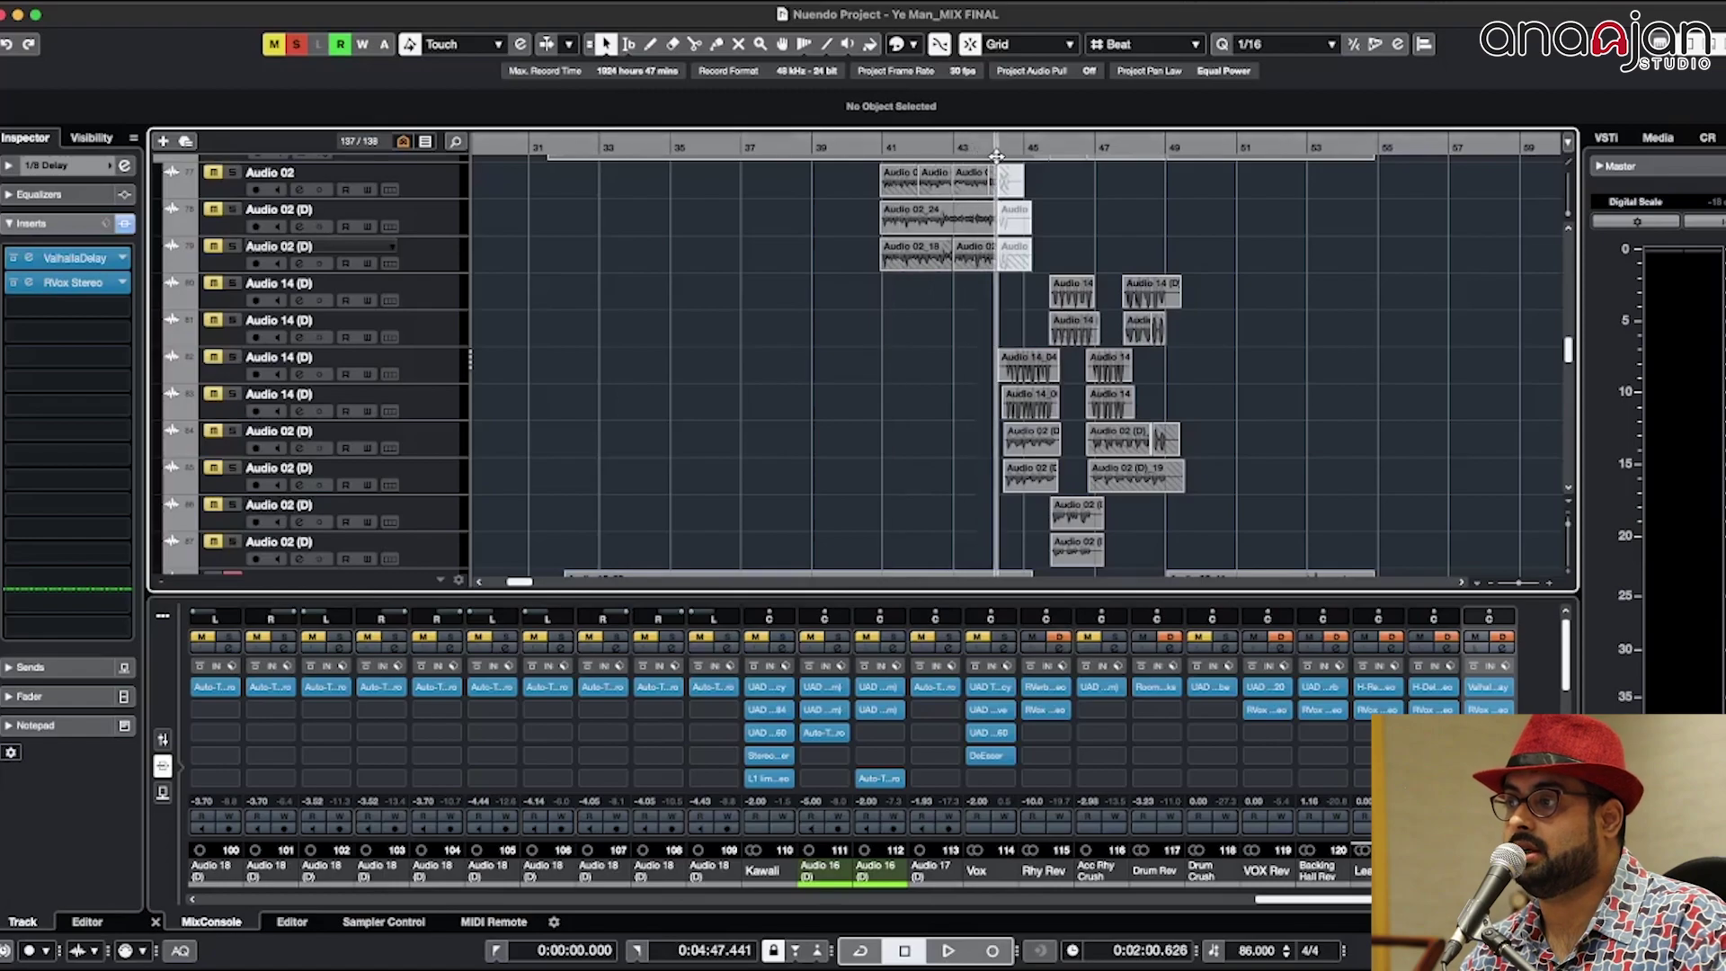
# Step: Open the Harmonium's SSLComp, UAD SSL G Bus Compressor and StereoEnhancer insert editors
pyautogui.hotkey('alt', 'Up')
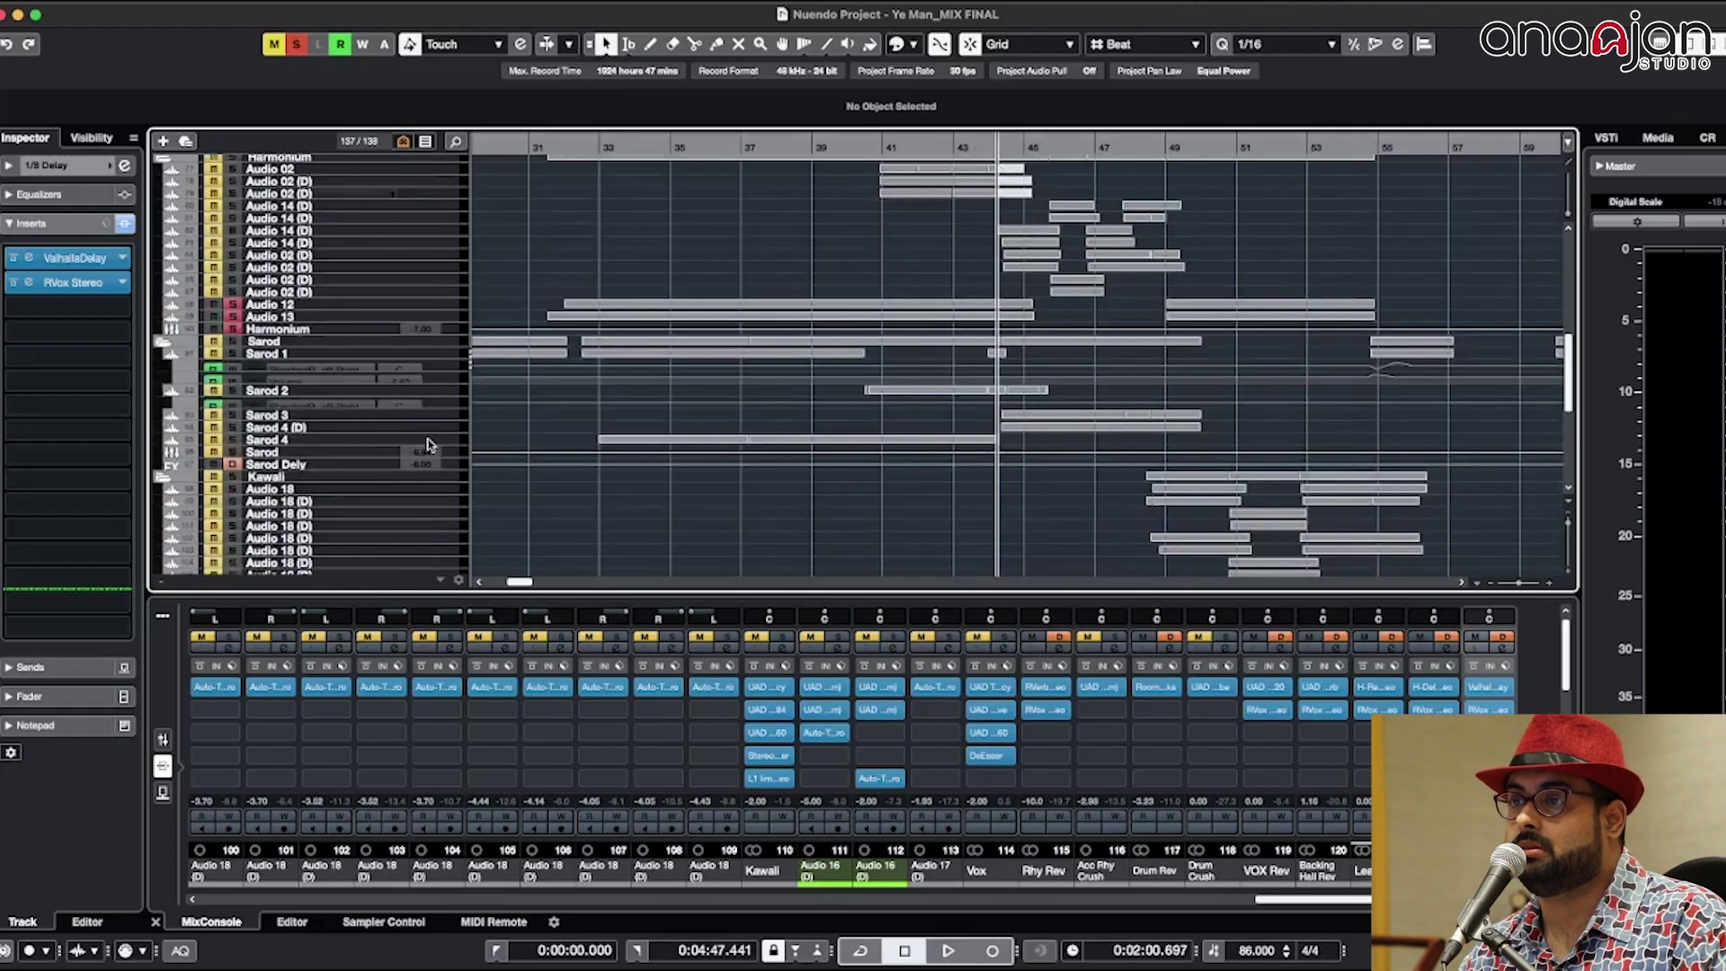
pyautogui.hotkey('alt', 'Down')
pyautogui.click(378, 423)
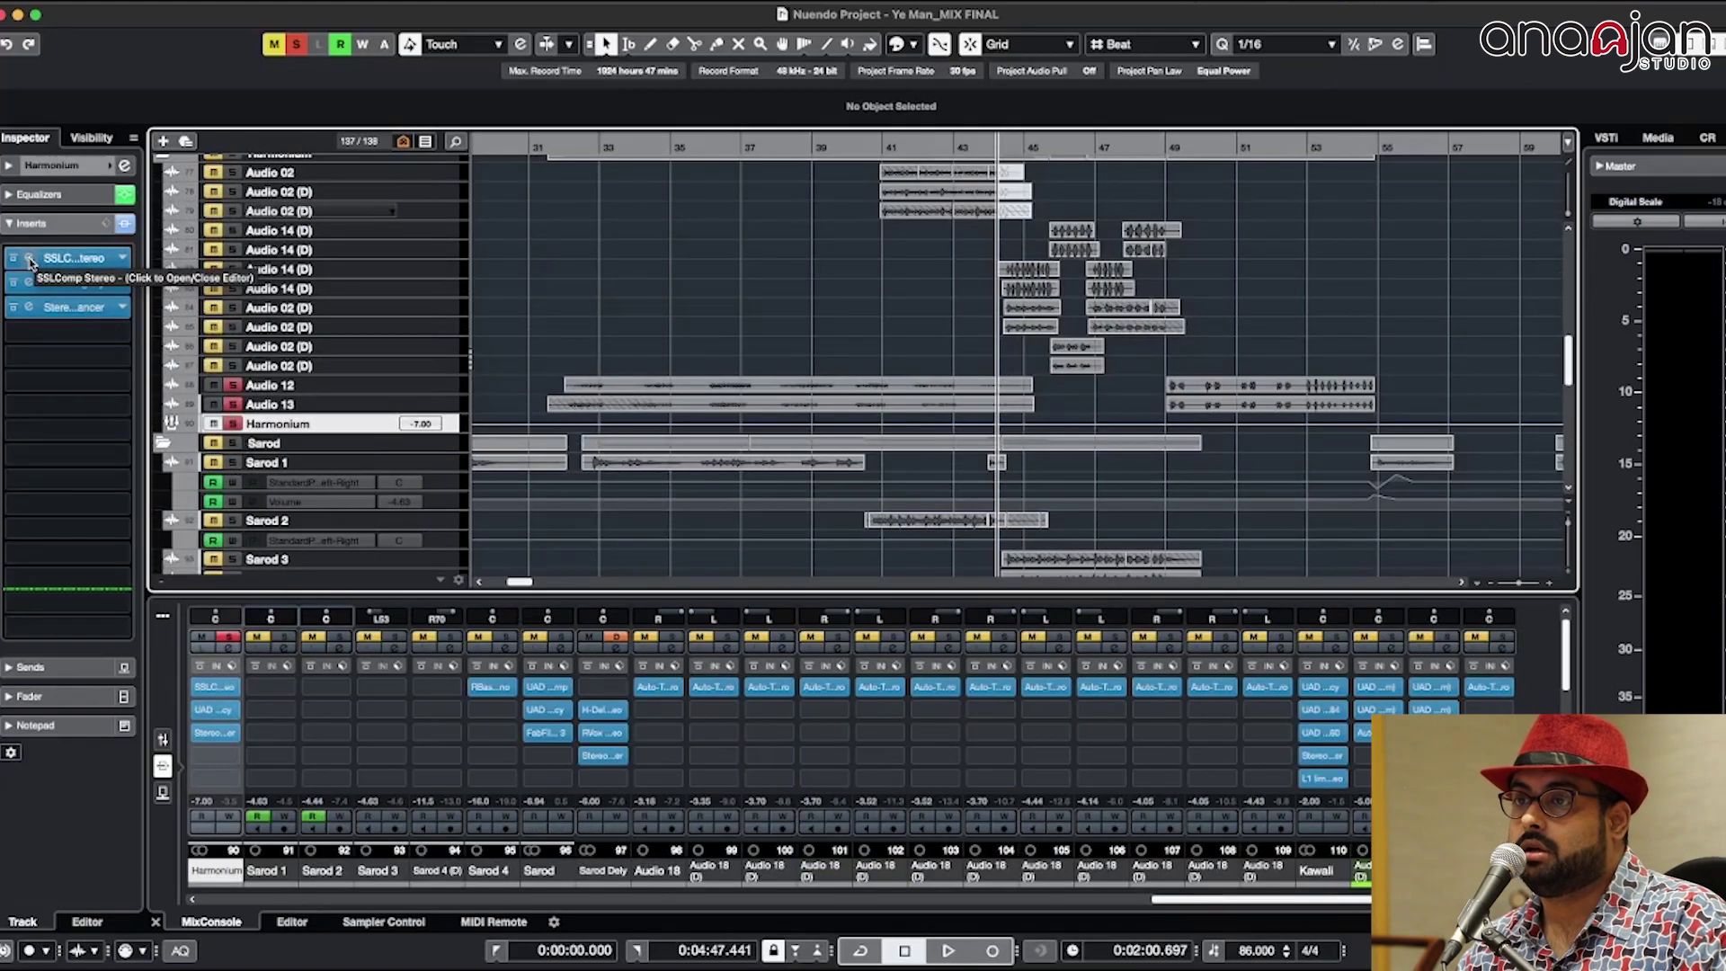
pyautogui.click(29, 260)
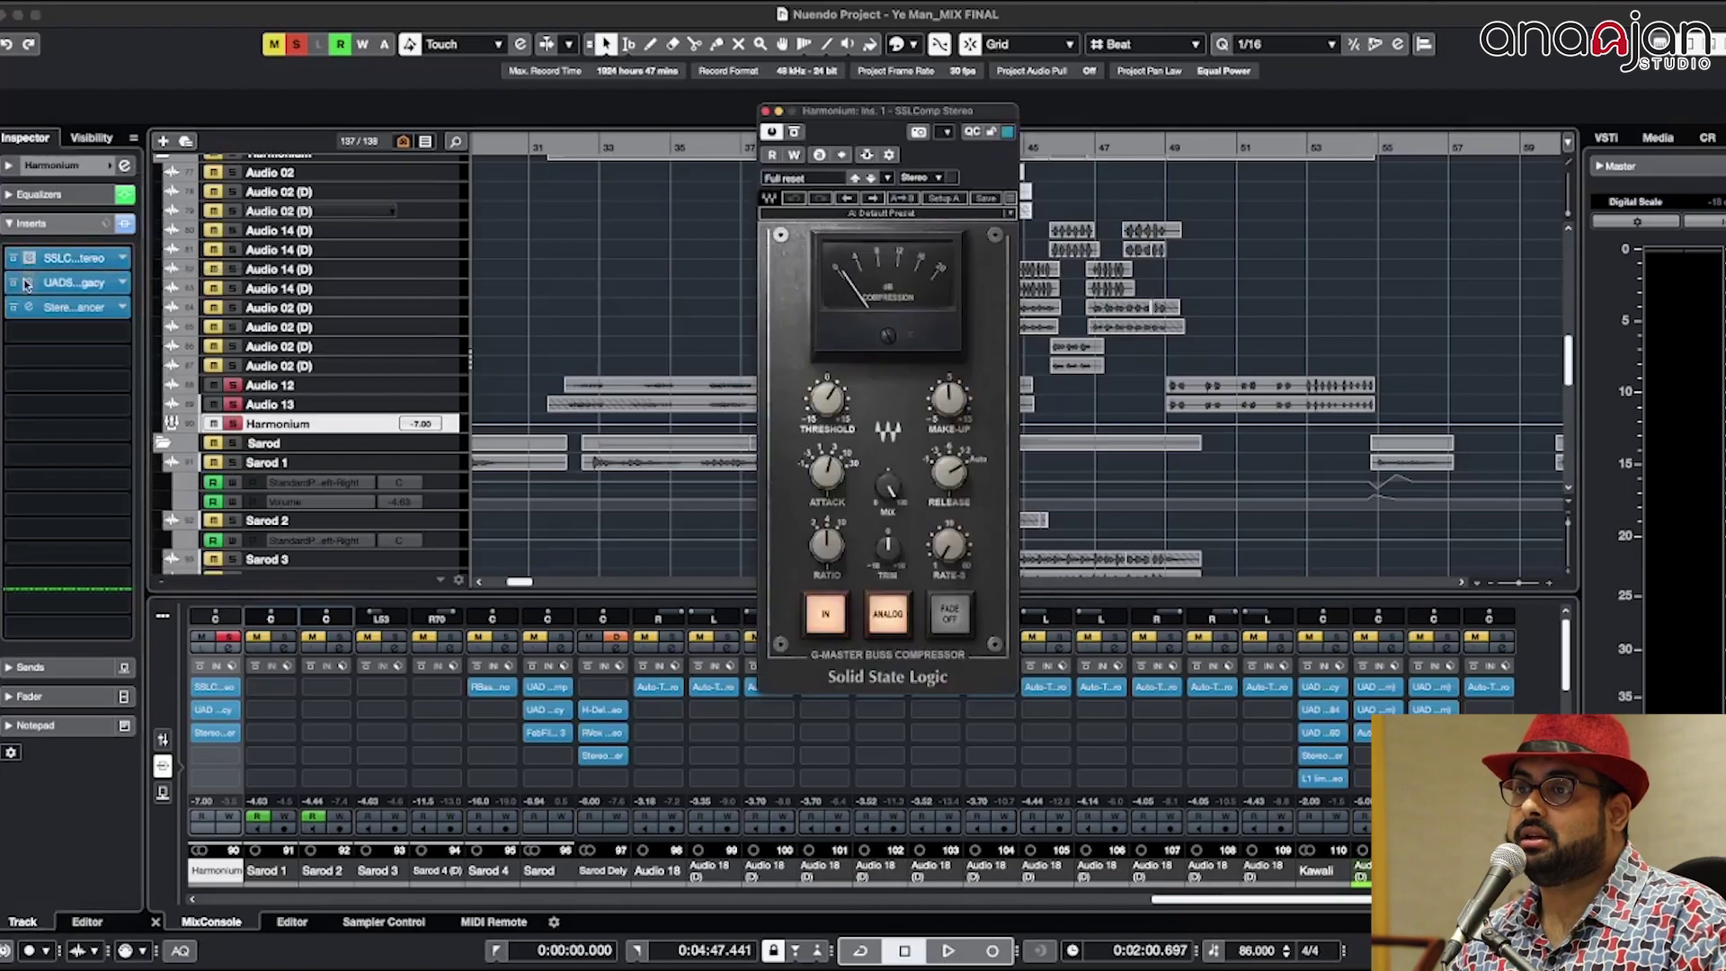
pyautogui.click(30, 284)
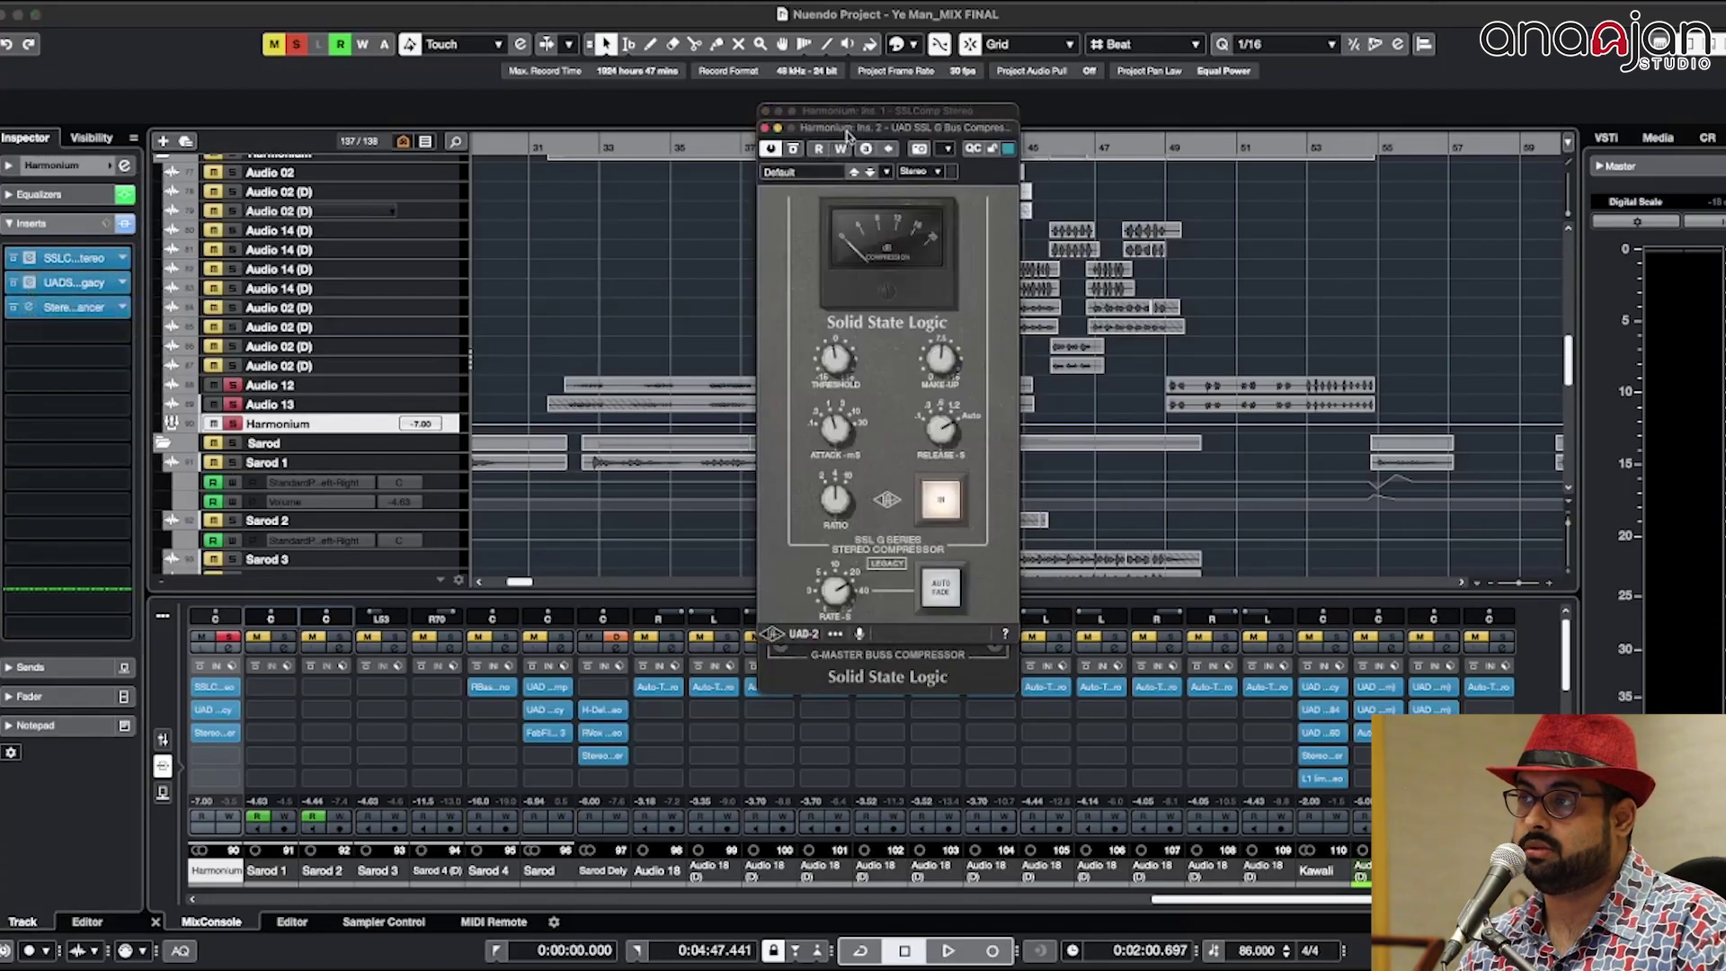
pyautogui.moveTo(846, 134); pyautogui.dragTo(1106, 120)
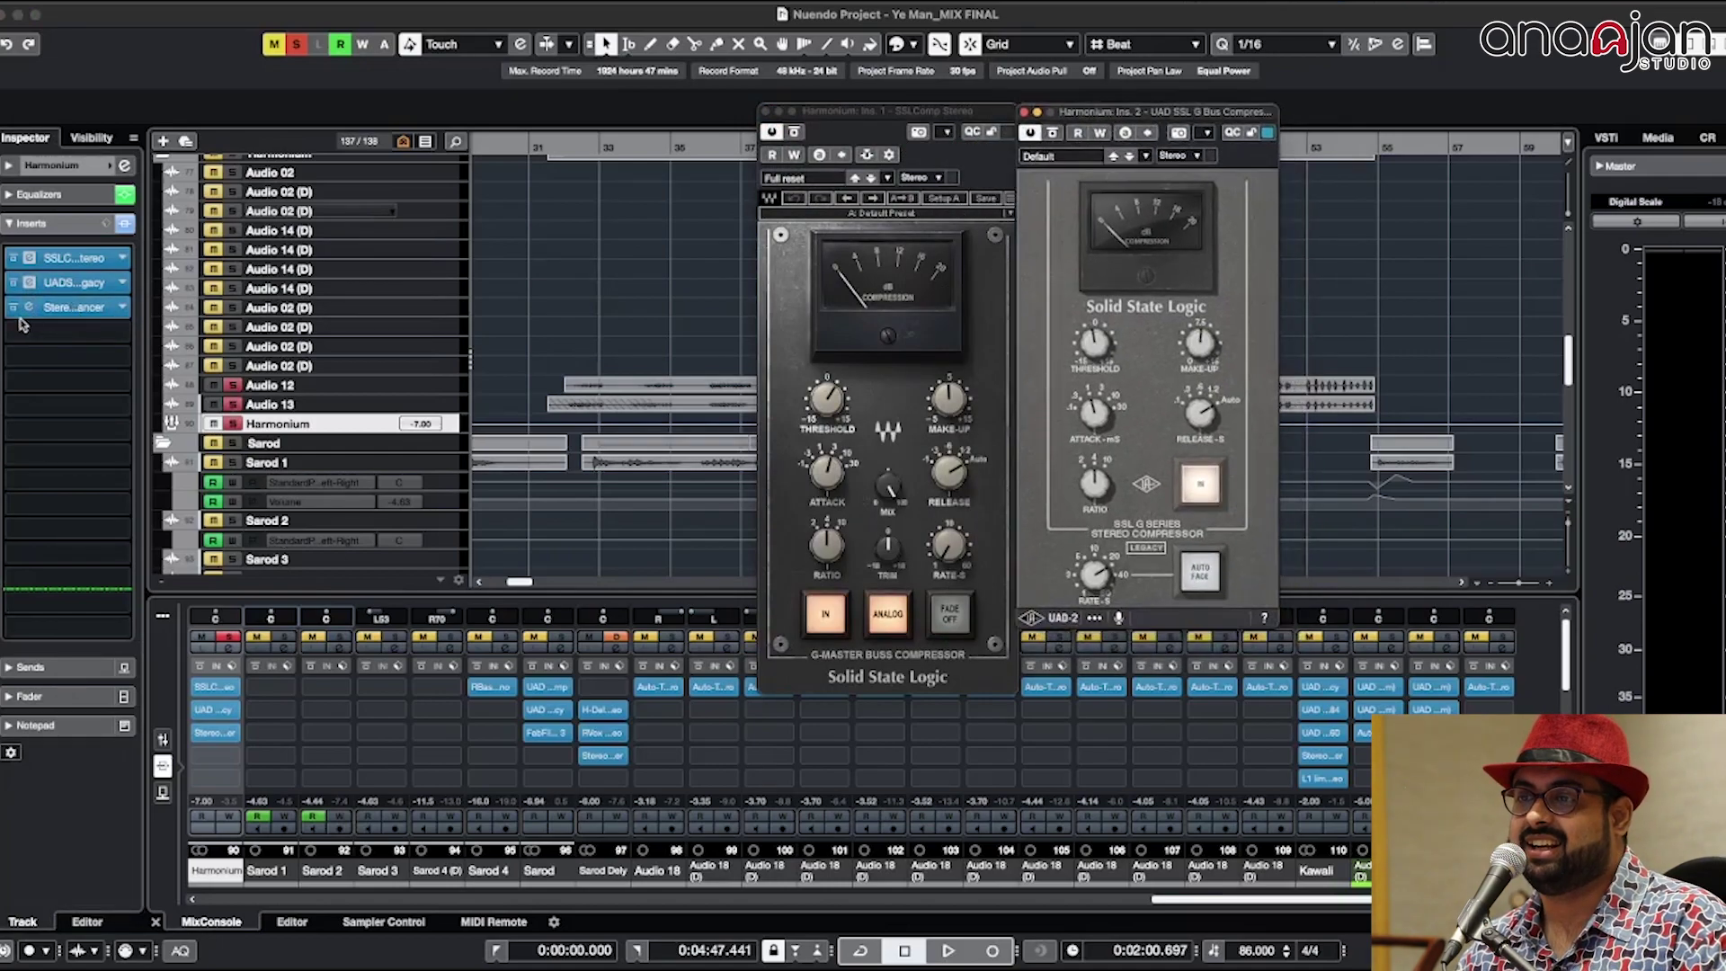
pyautogui.click(33, 309)
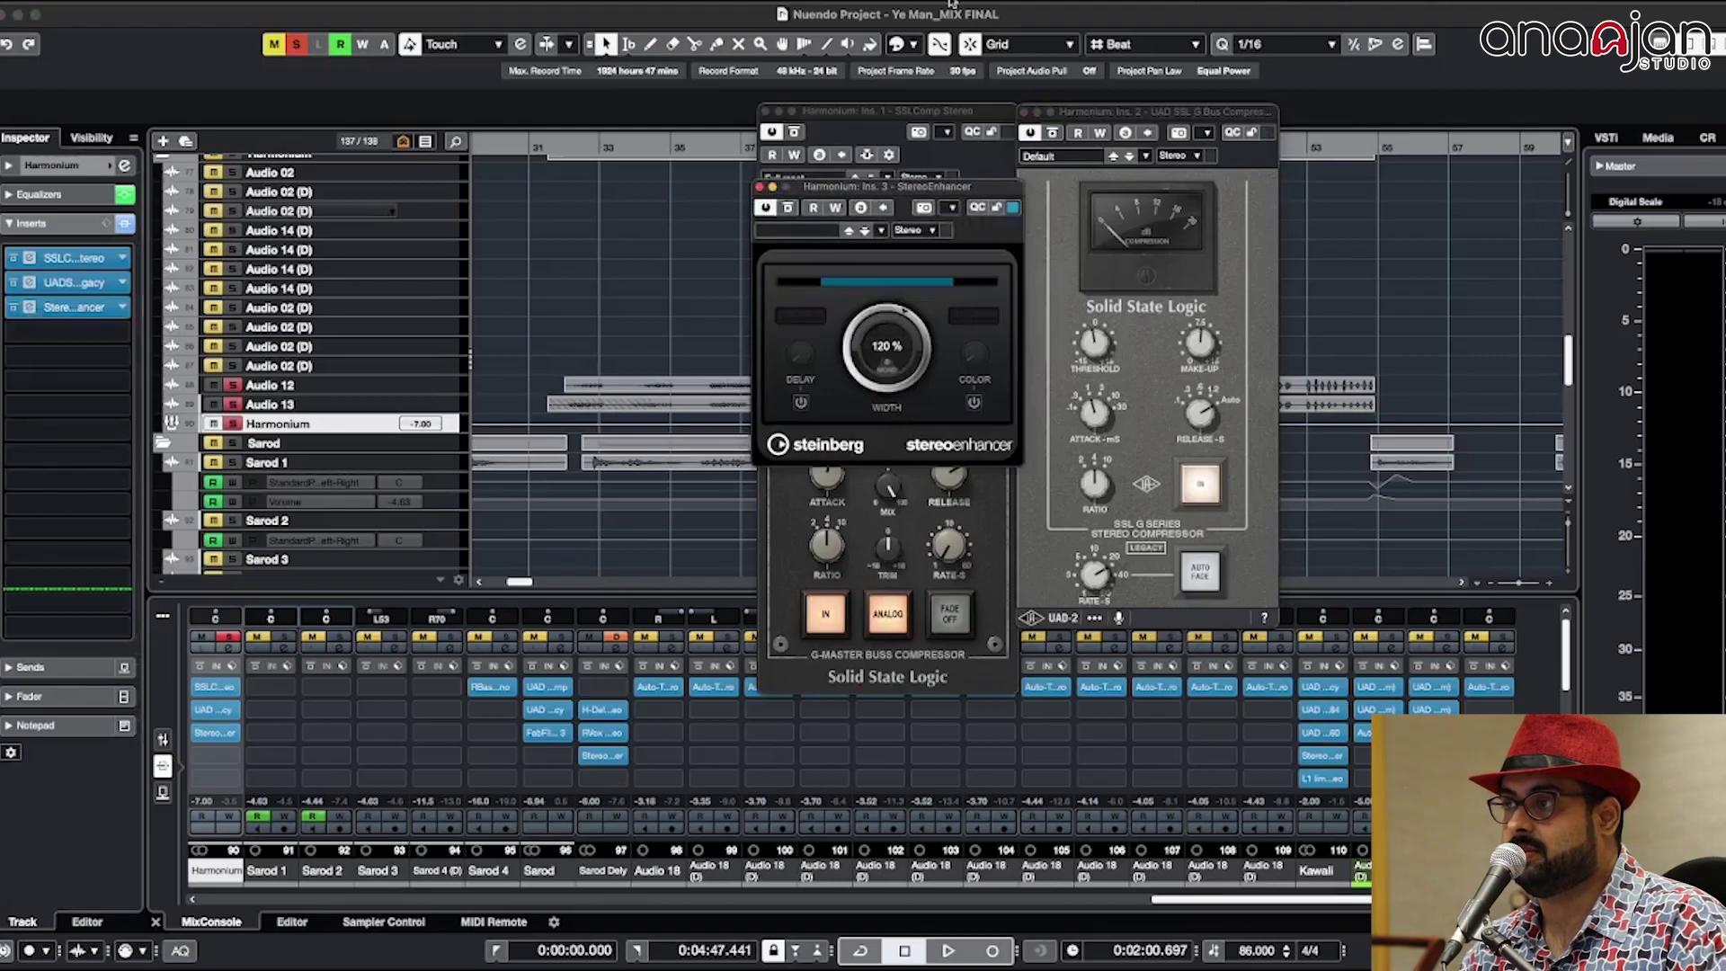
# Step: Play back the Harmonium while arranging the SSLComp and StereoEnhancer windows
pyautogui.press('space')
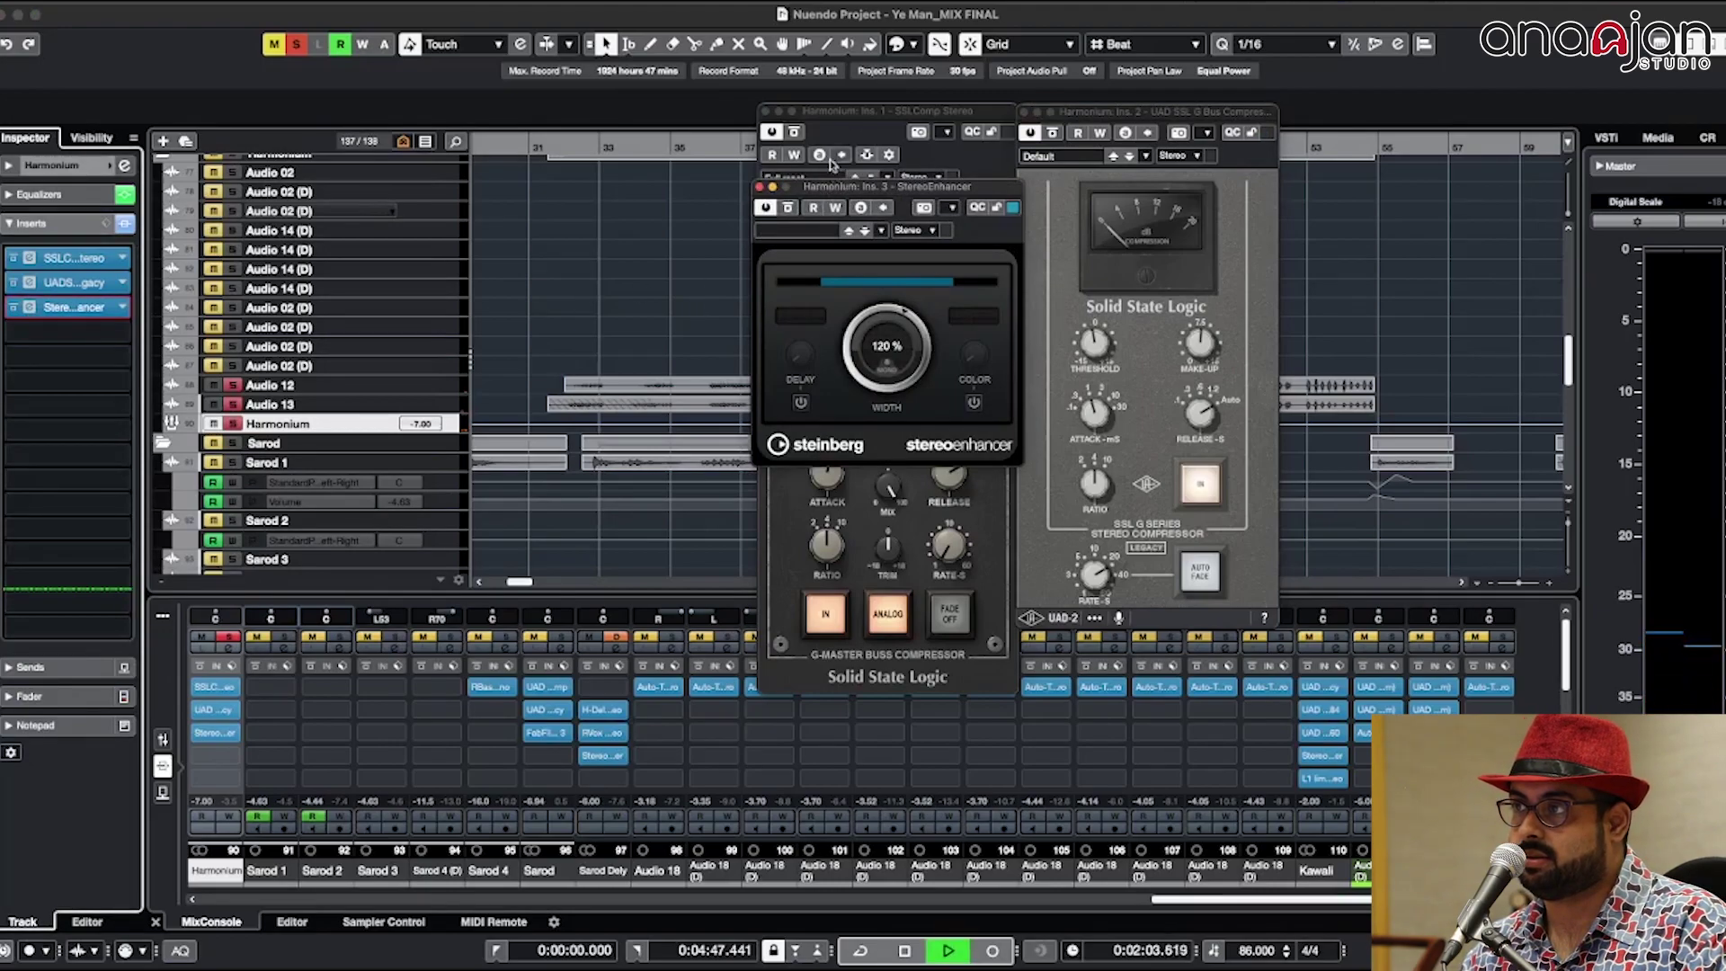
pyautogui.moveTo(834, 115); pyautogui.dragTo(469, 125)
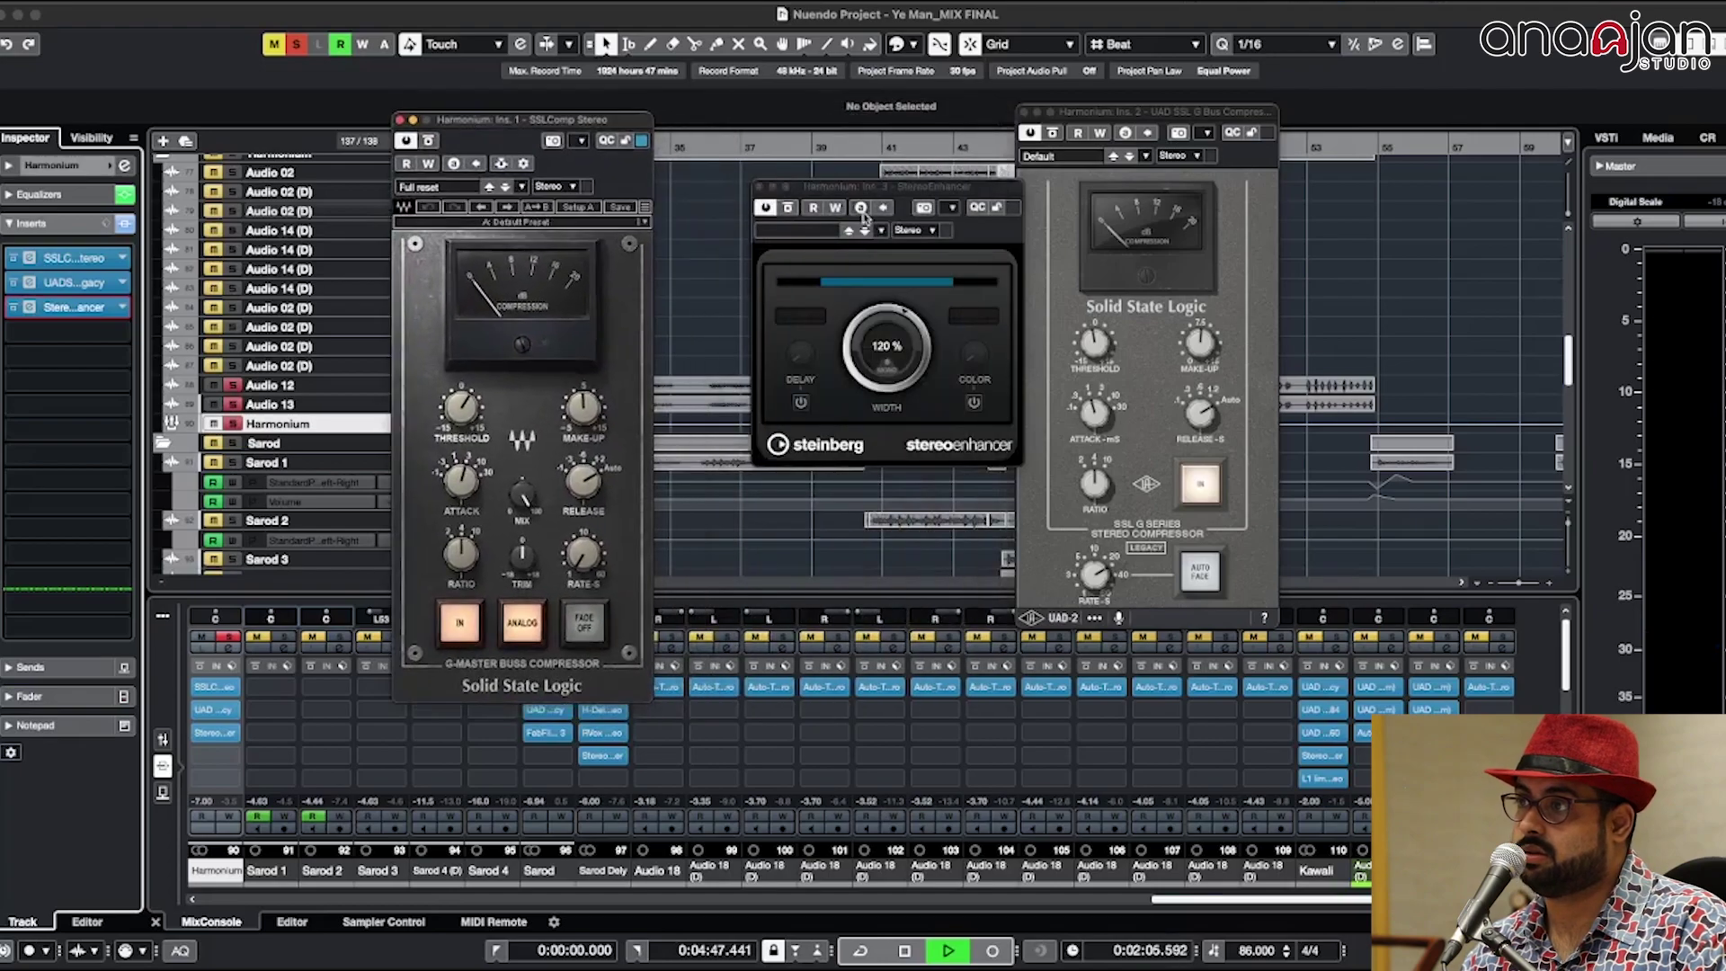
pyautogui.moveTo(874, 194); pyautogui.dragTo(780, 499)
pyautogui.press('space')
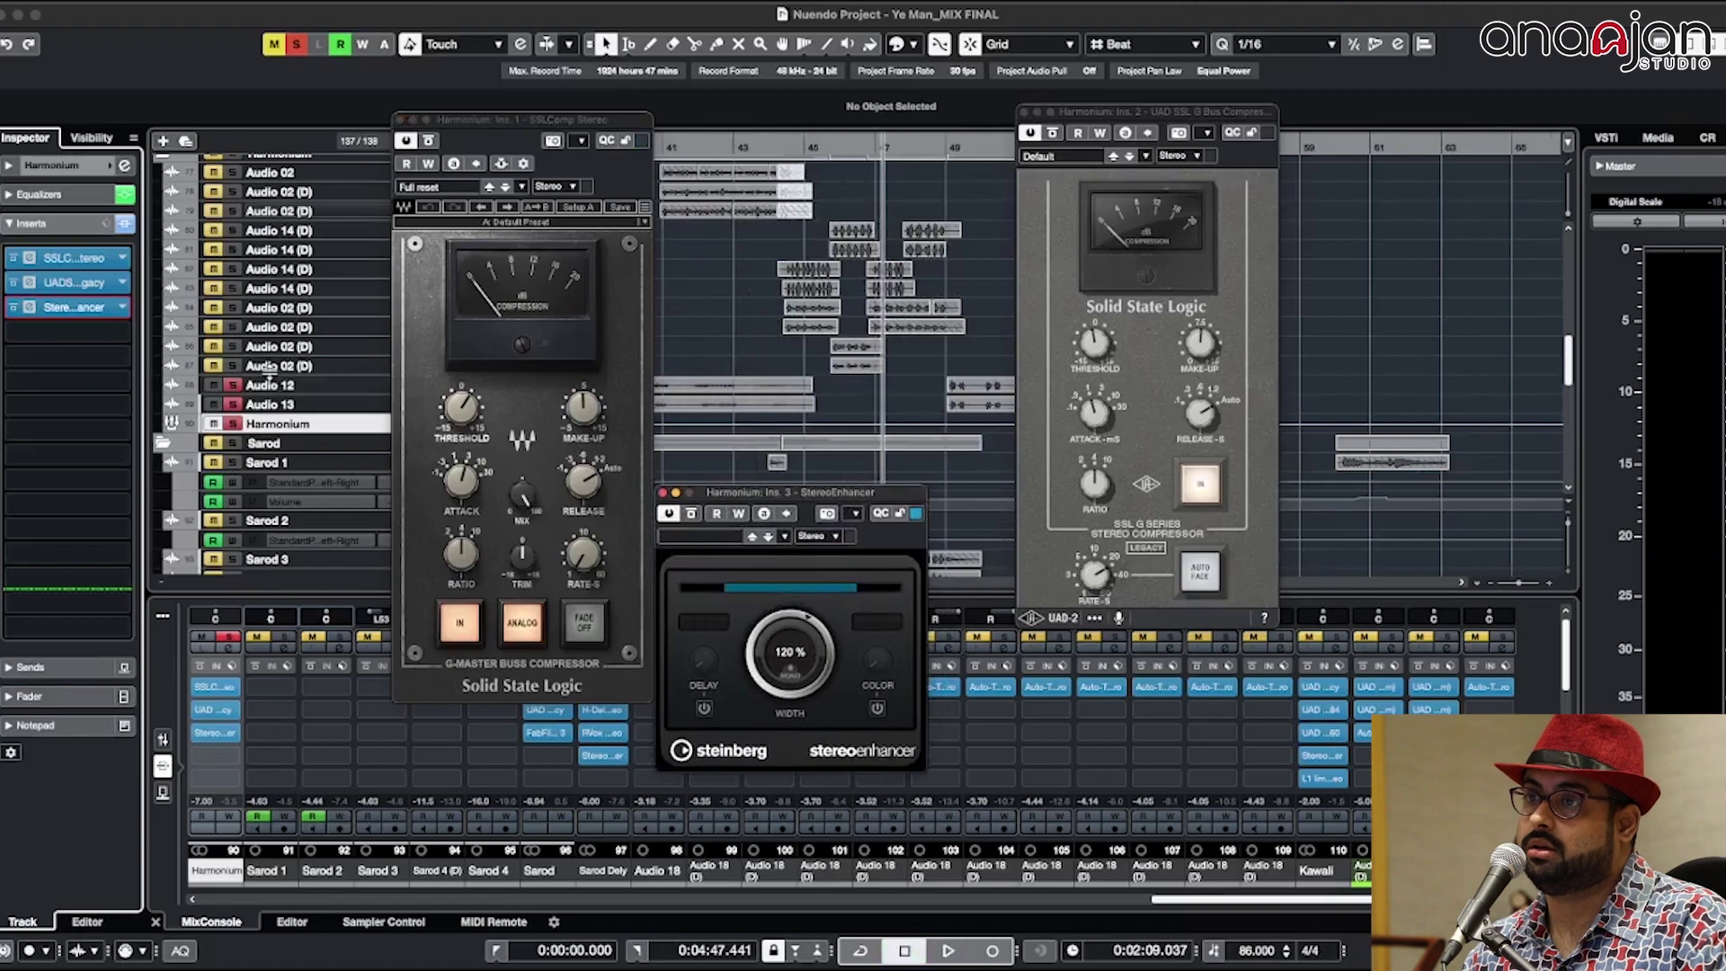
# Step: Select the Audio 14 (D) through Audio 02 (D) tracks and replay from 2:02
pyautogui.click(269, 369)
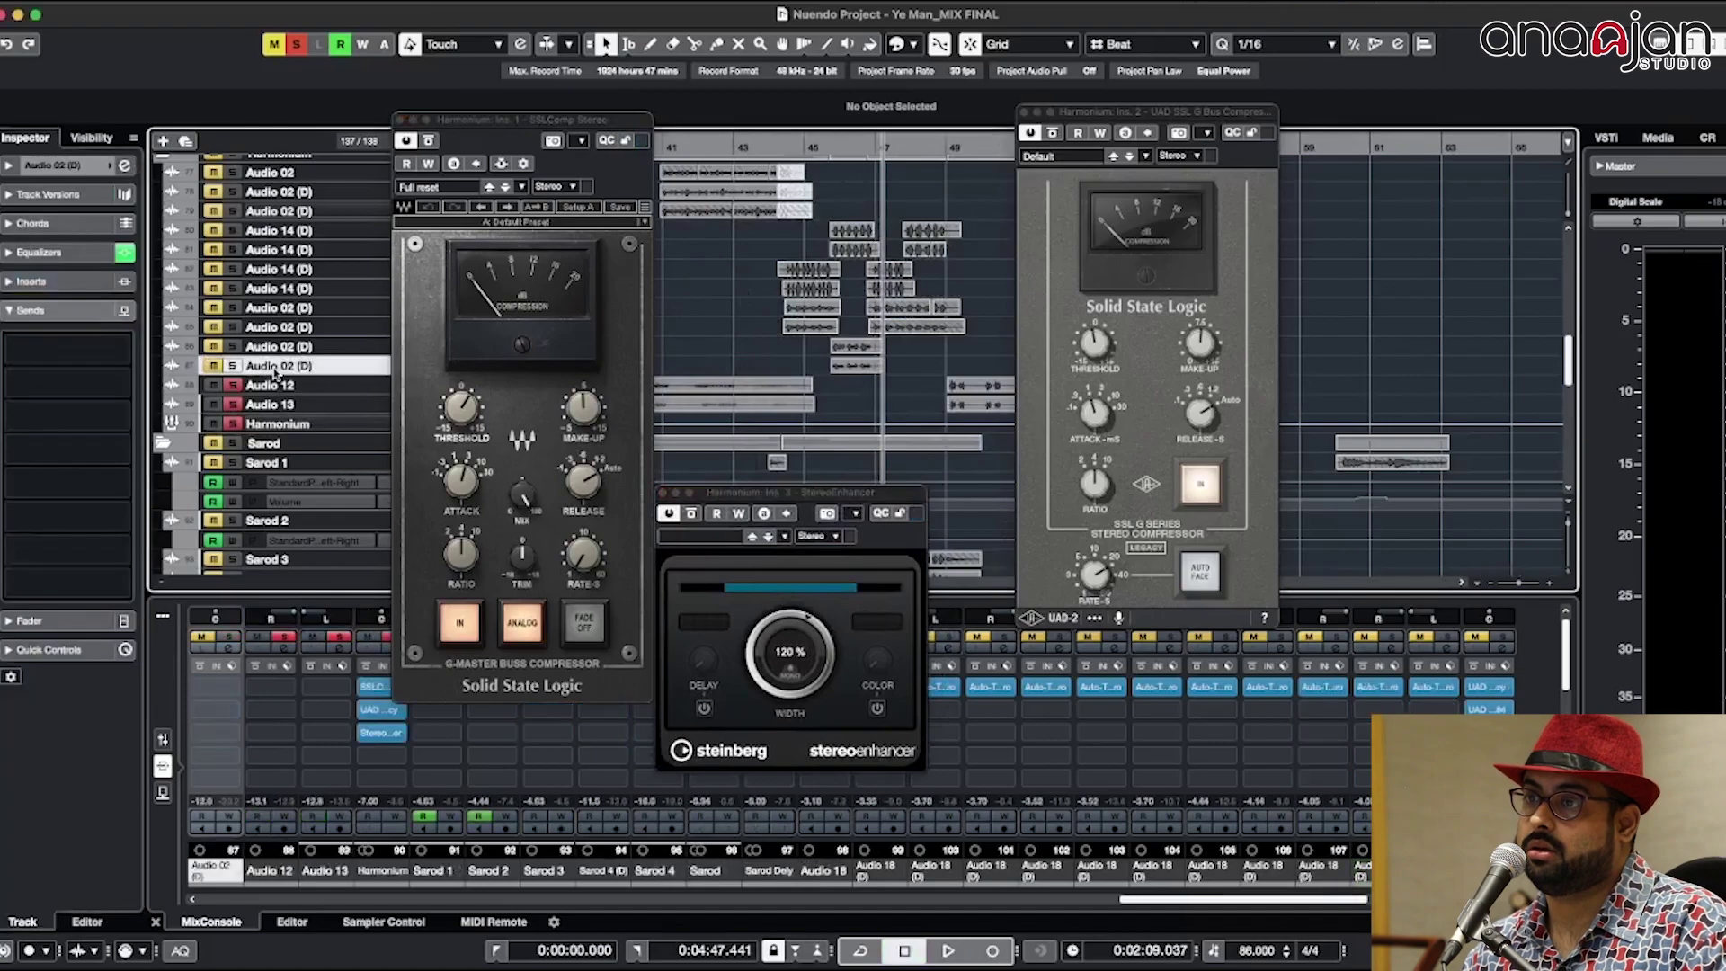
pyautogui.keyDown('shift'); pyautogui.click(307, 231); pyautogui.keyUp('shift')
pyautogui.click(775, 148)
pyautogui.press('space')
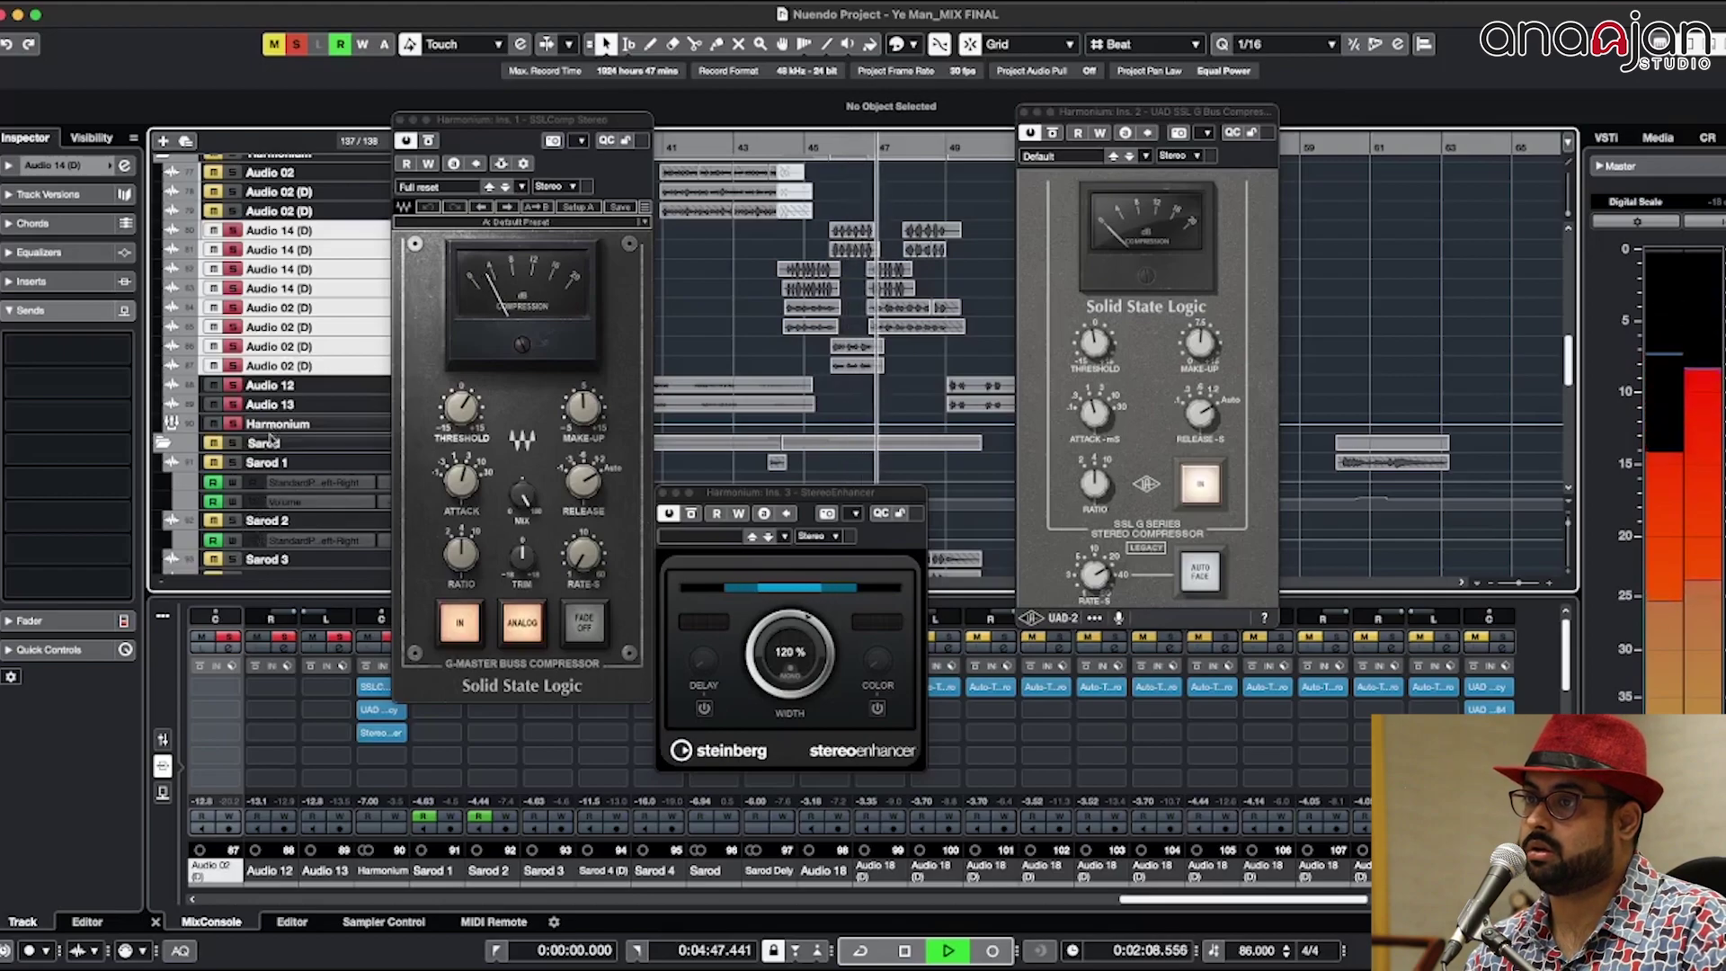
pyautogui.click(332, 423)
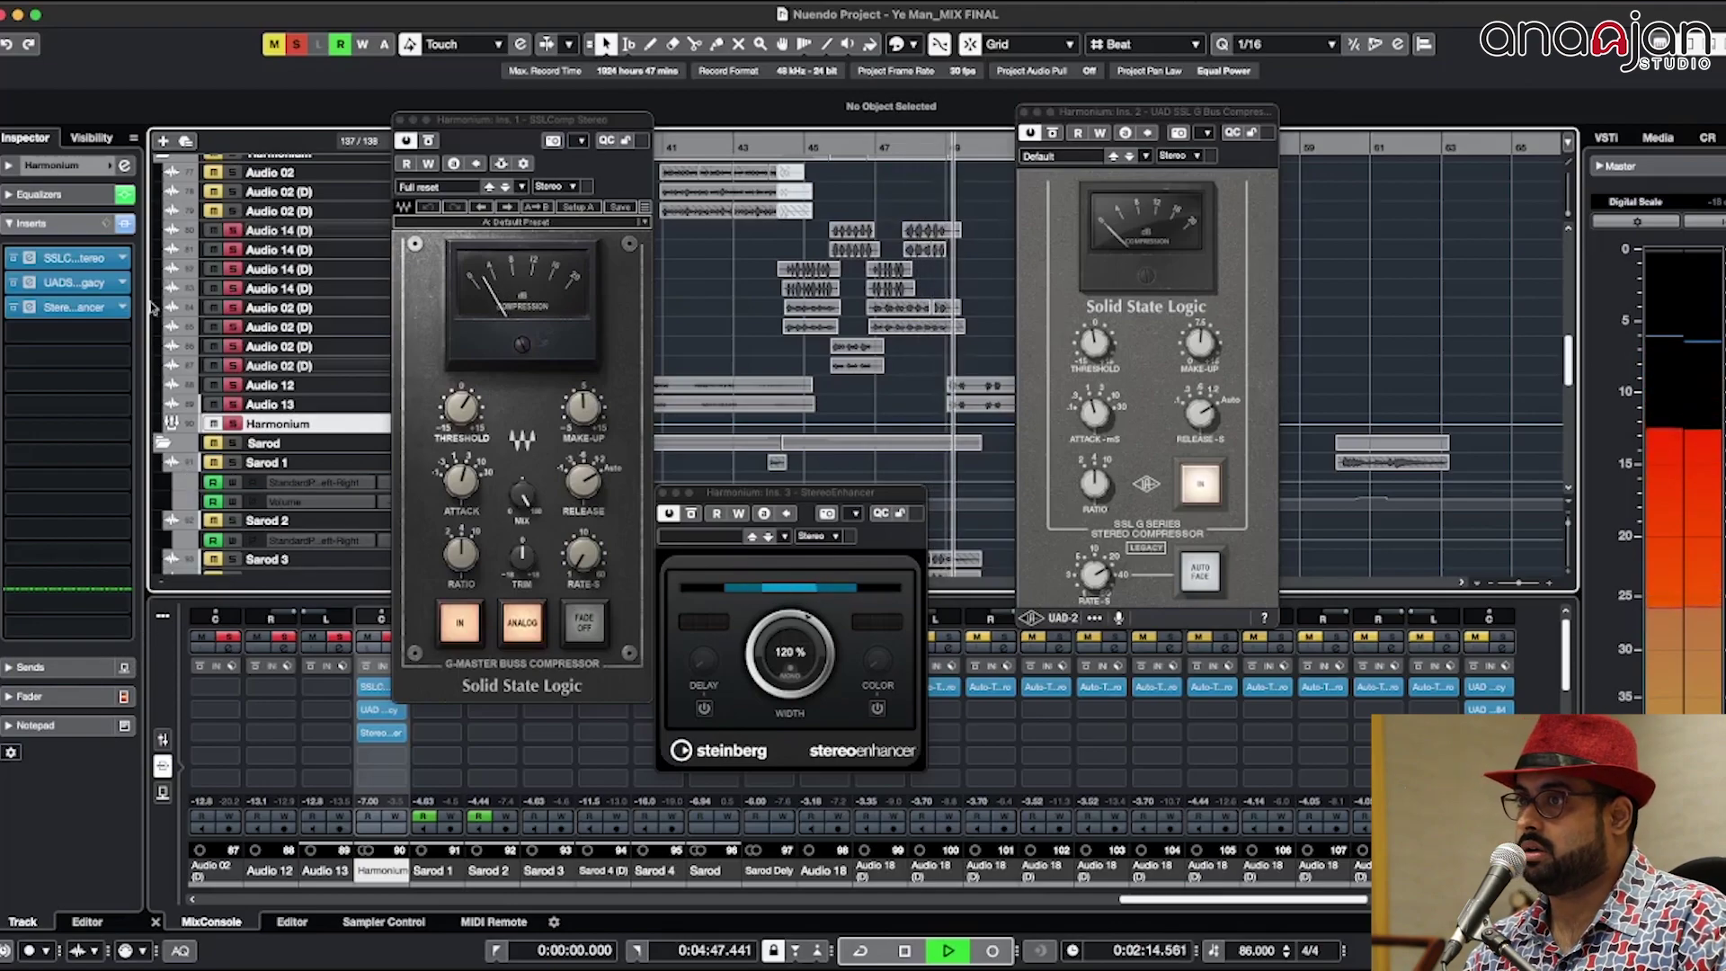
pyautogui.press('space')
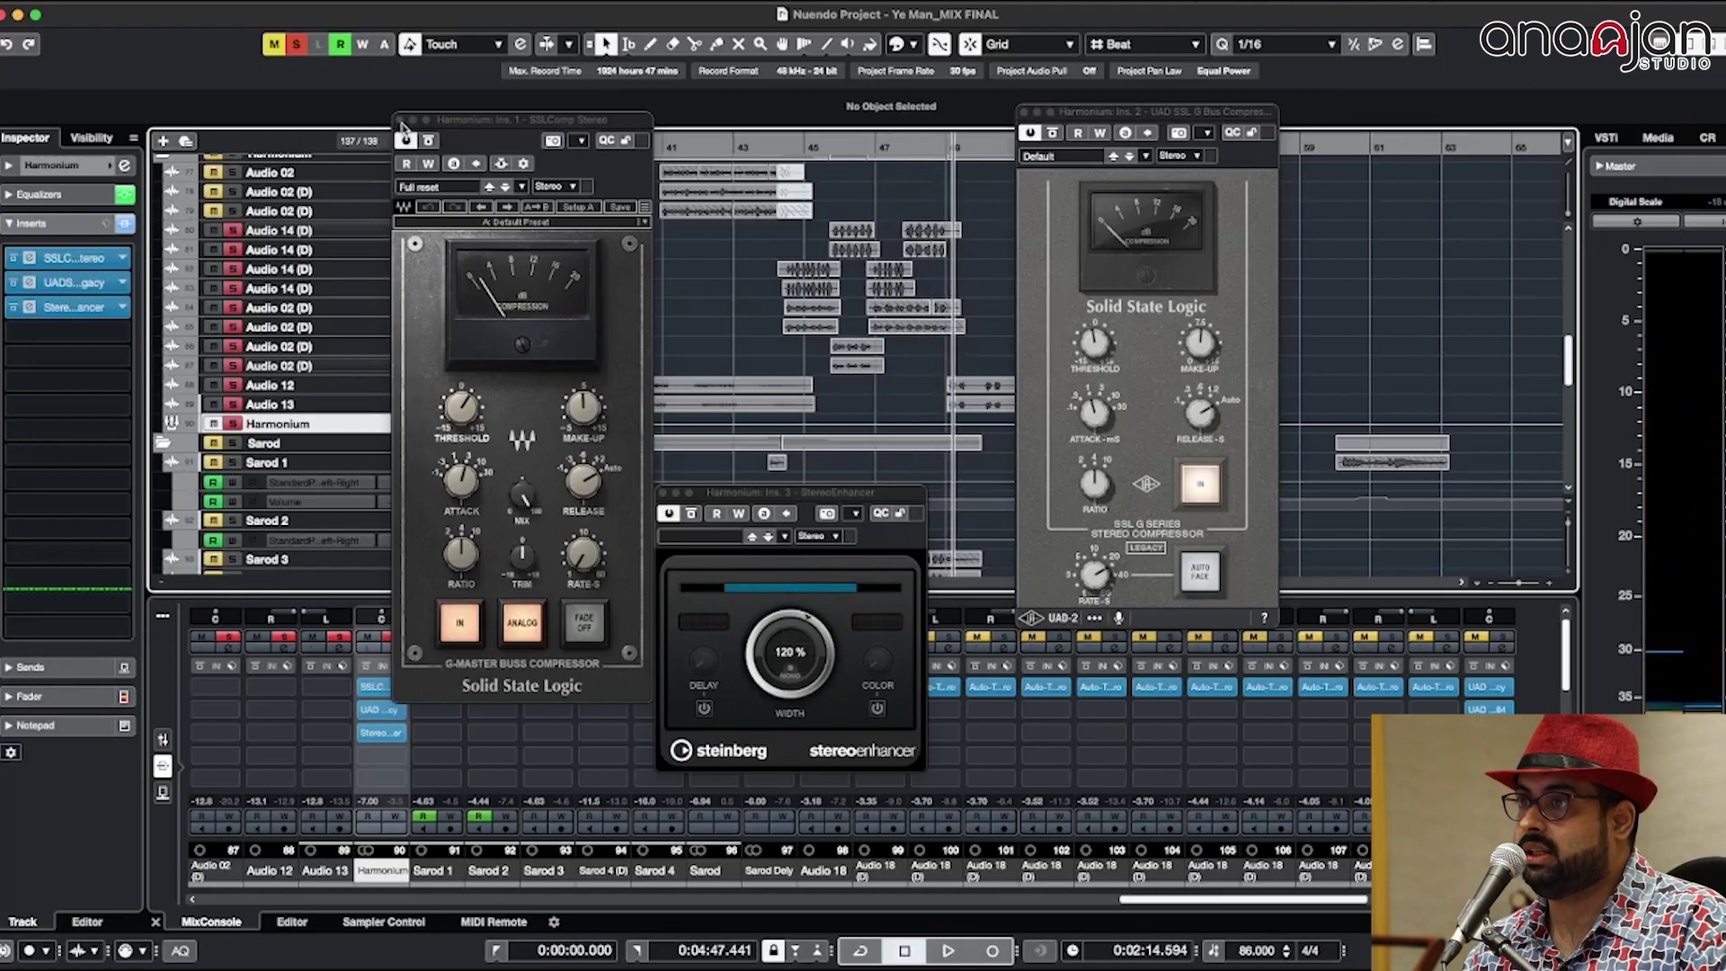
# Step: Close SSLComp, clear all solos and mutes, play from bar 44, then select the Audio 12/13 parts
pyautogui.click(402, 122)
pyautogui.click(297, 45)
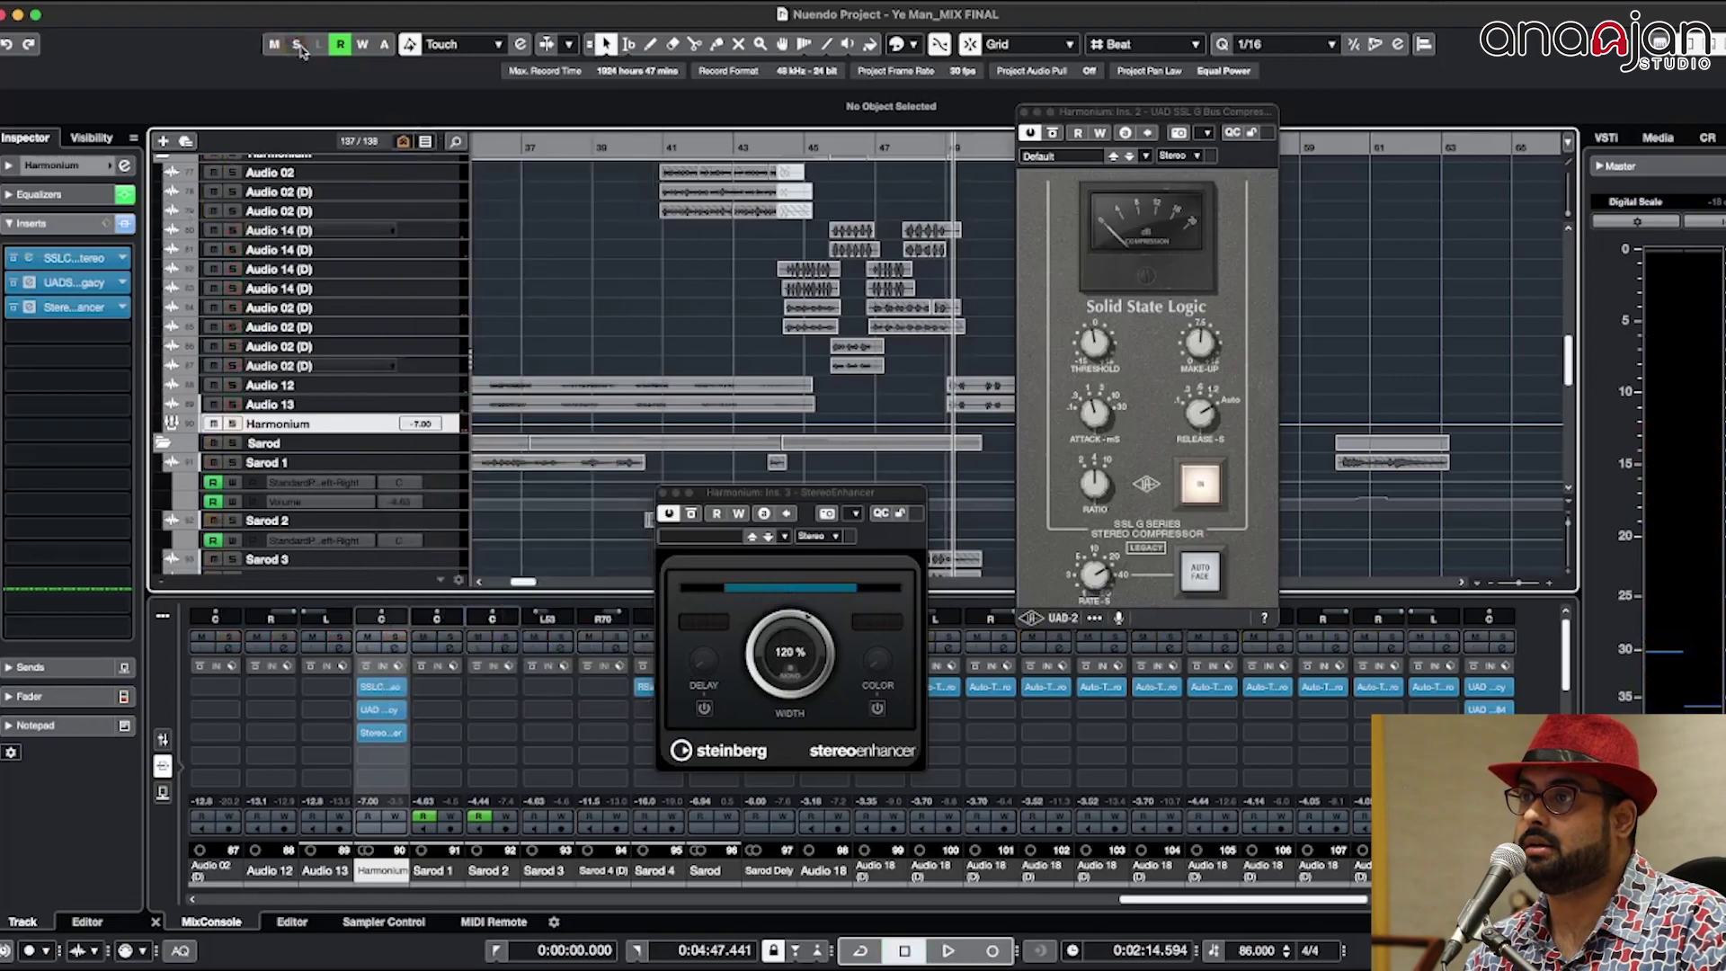
pyautogui.click(763, 147)
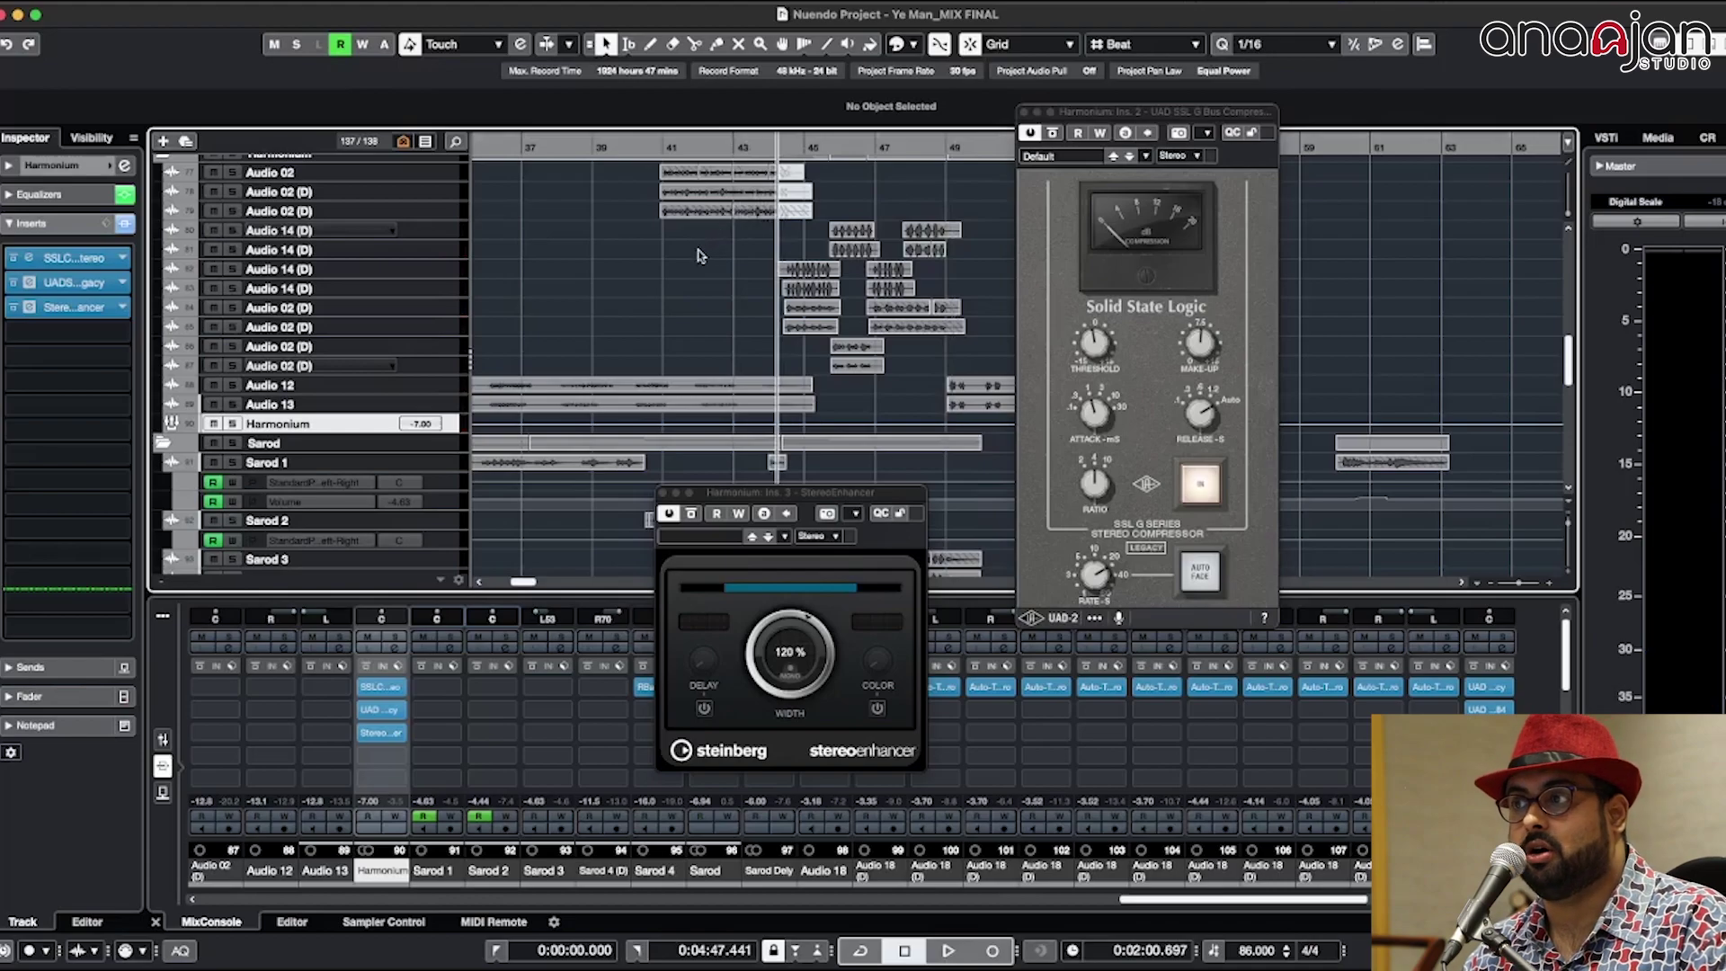
pyautogui.press('space')
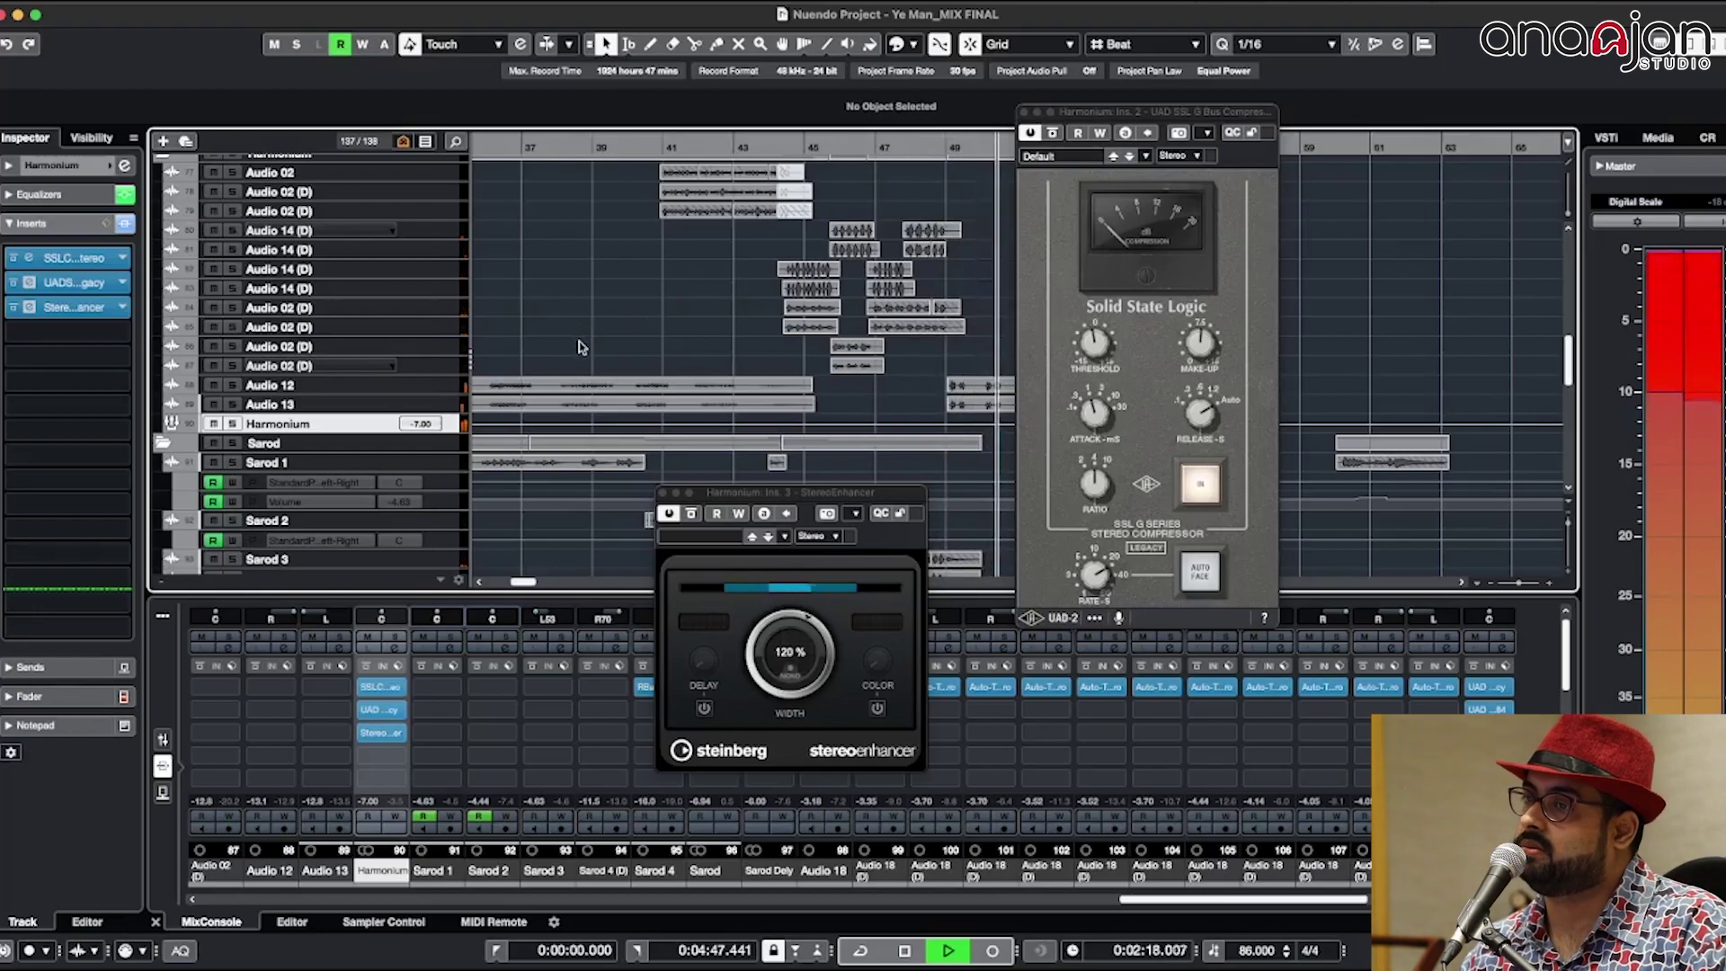
pyautogui.press('space')
pyautogui.press('g')
pyautogui.press('g')
pyautogui.press('g')
pyautogui.press('g')
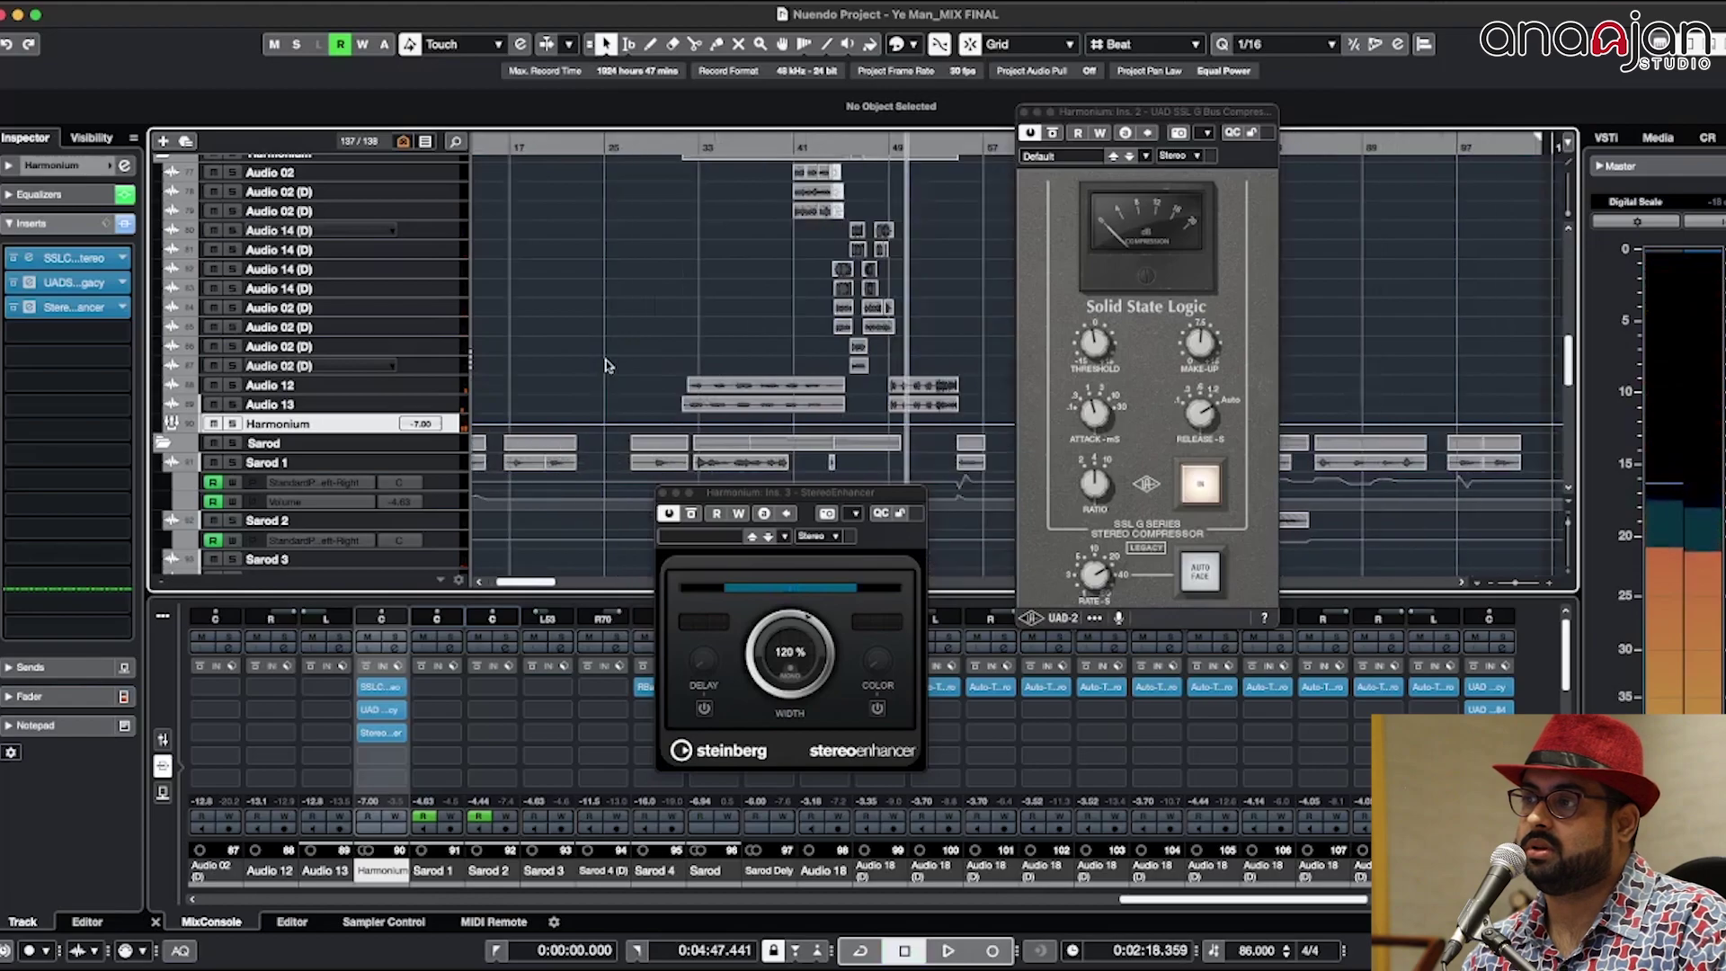
pyautogui.moveTo(647, 385); pyautogui.dragTo(729, 433)
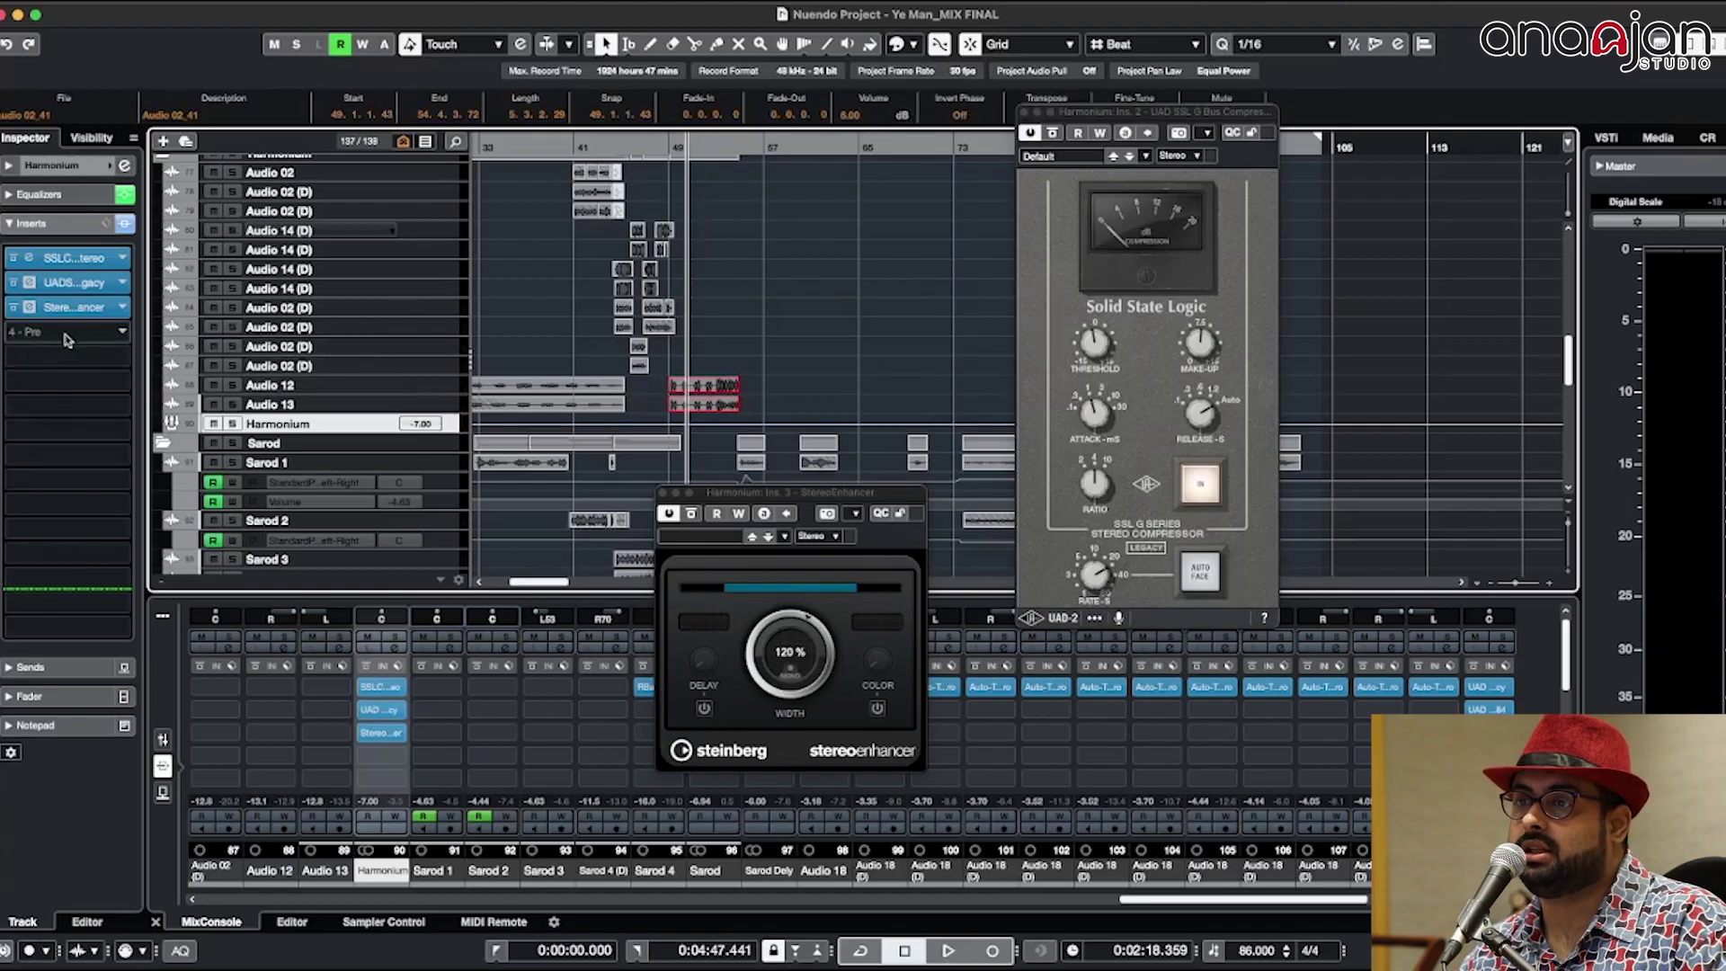
# Step: Select an Audio 02 (D) track and open its channel settings showing the EQ
pyautogui.click(342, 401)
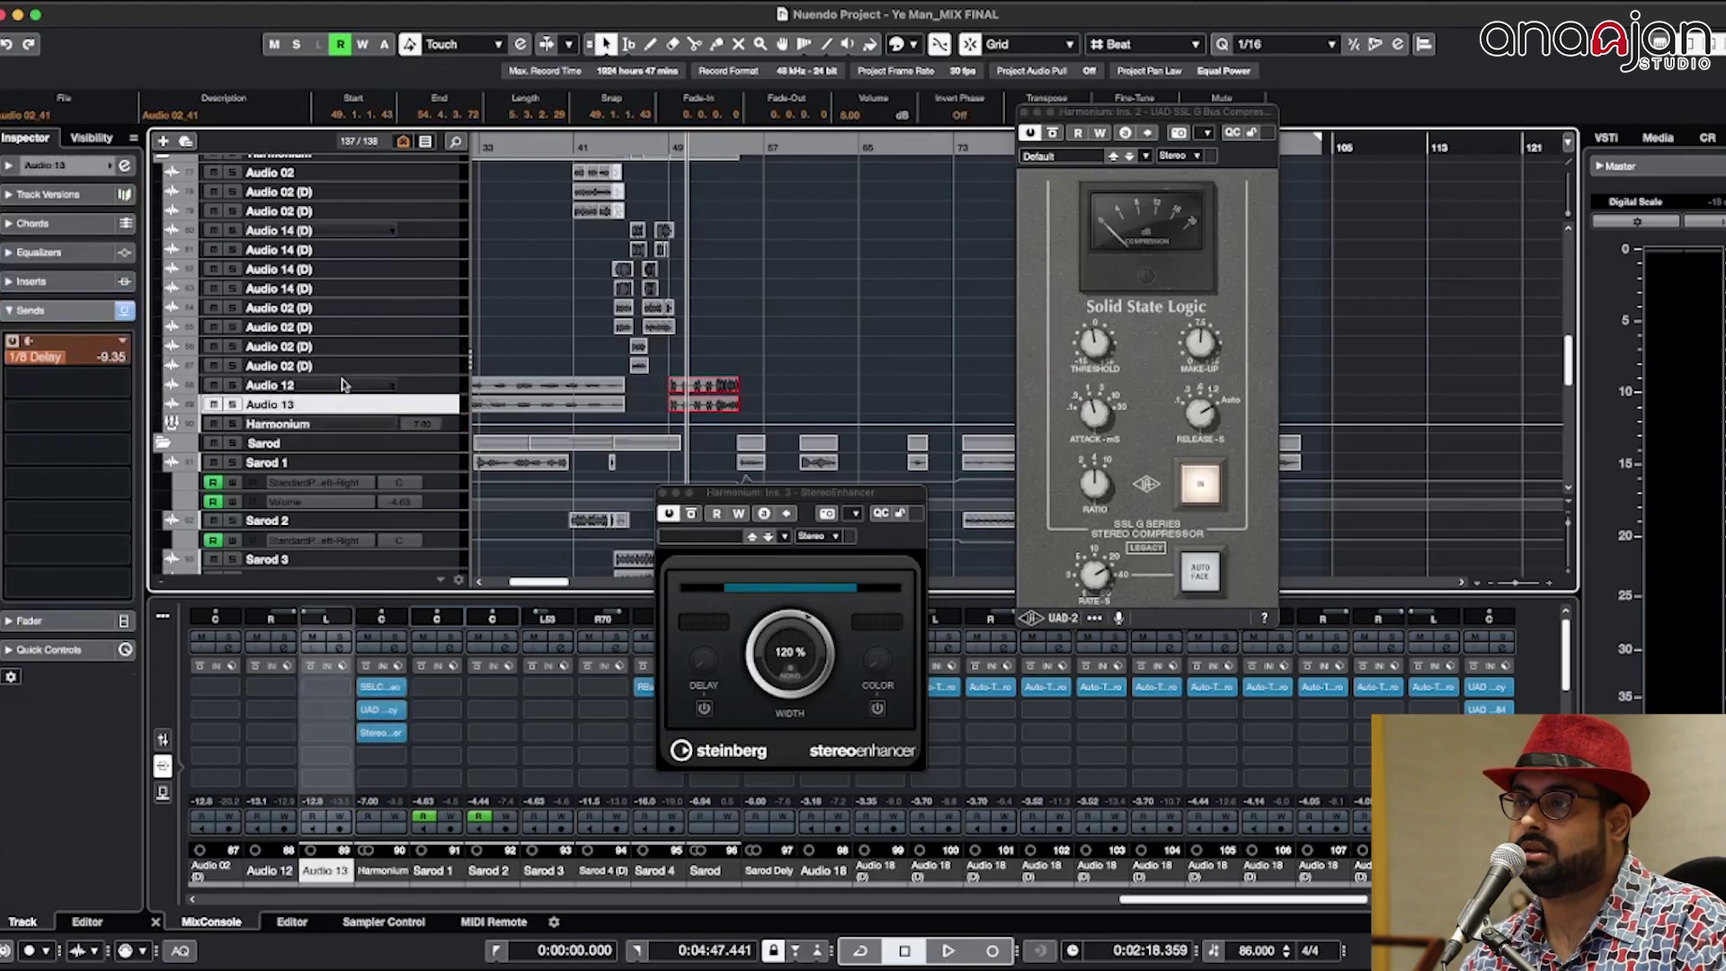
pyautogui.click(347, 384)
pyautogui.click(360, 351)
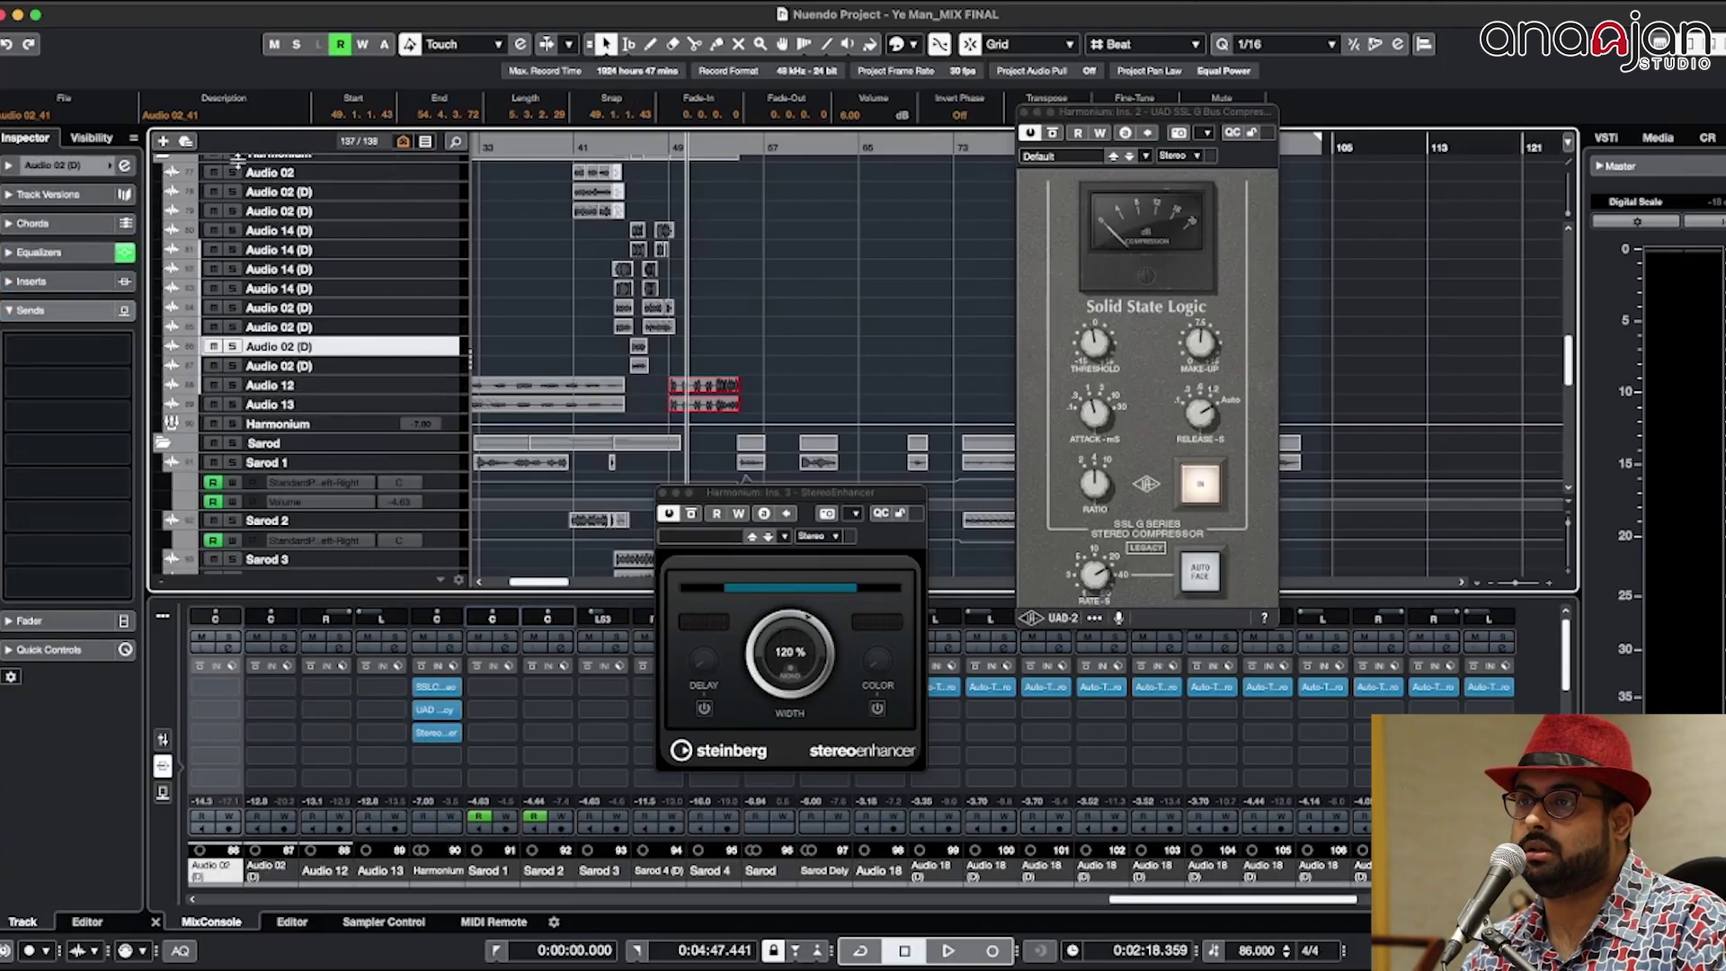
pyautogui.click(125, 167)
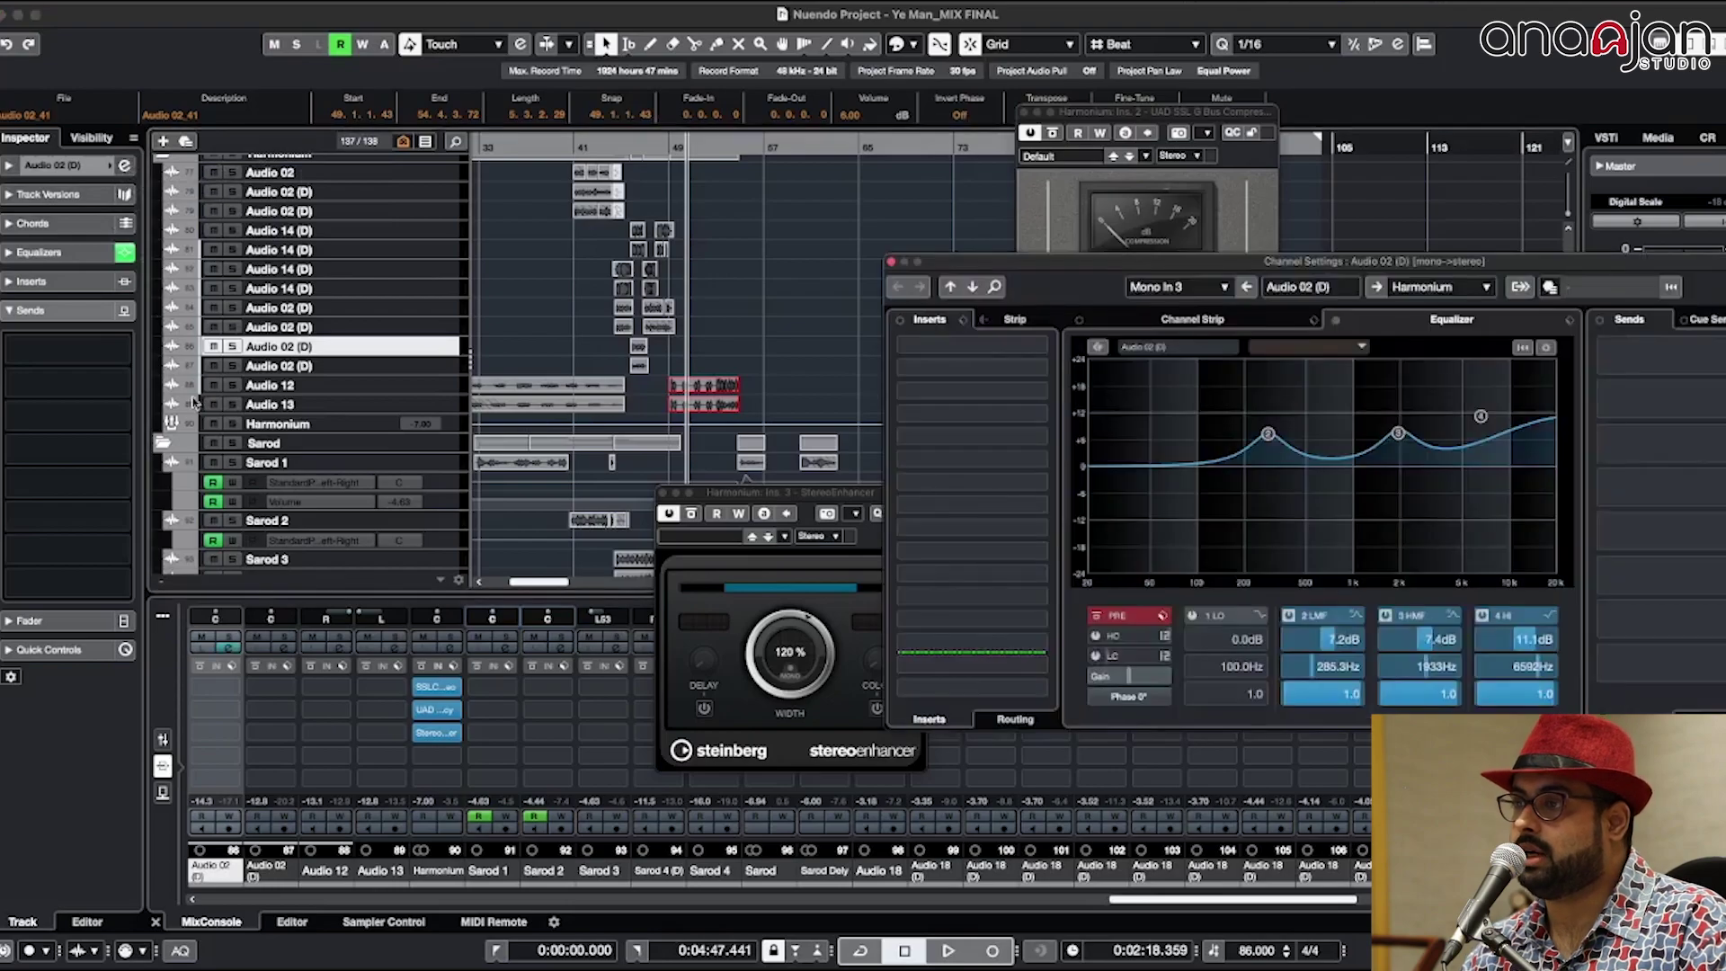
# Step: Step through each Audio 14 (D) double to compare their EQ curves
pyautogui.click(365, 235)
pyautogui.click(374, 244)
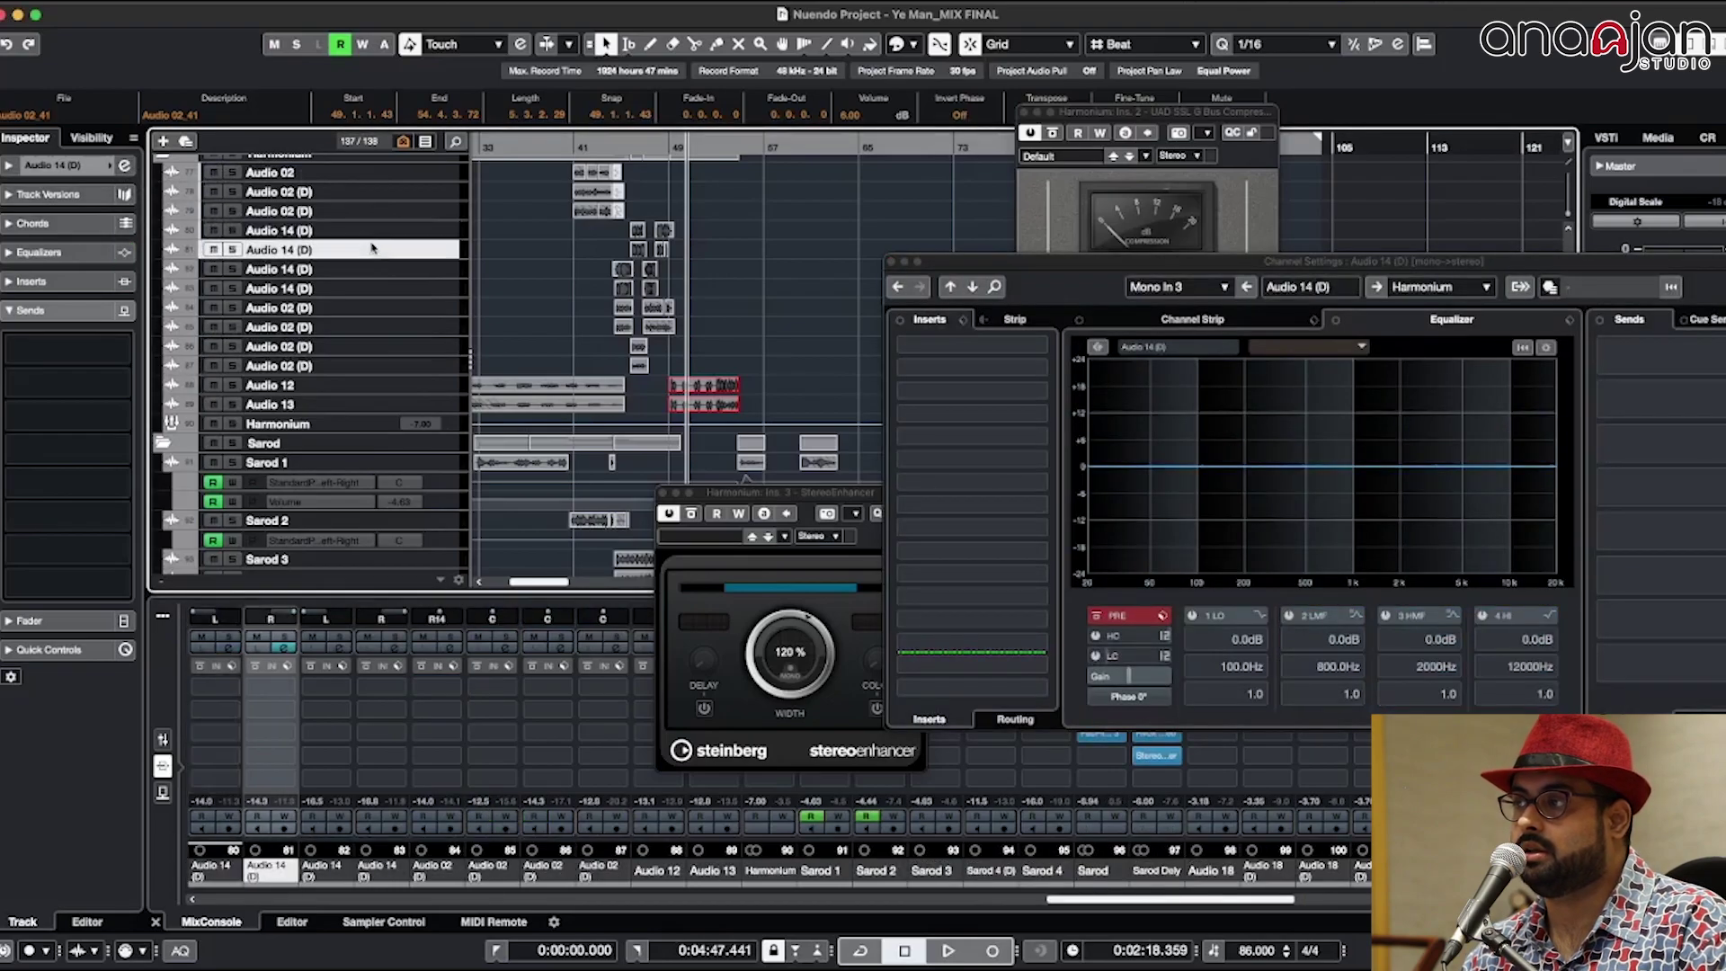
pyautogui.click(376, 231)
pyautogui.click(376, 250)
pyautogui.click(377, 269)
pyautogui.click(378, 288)
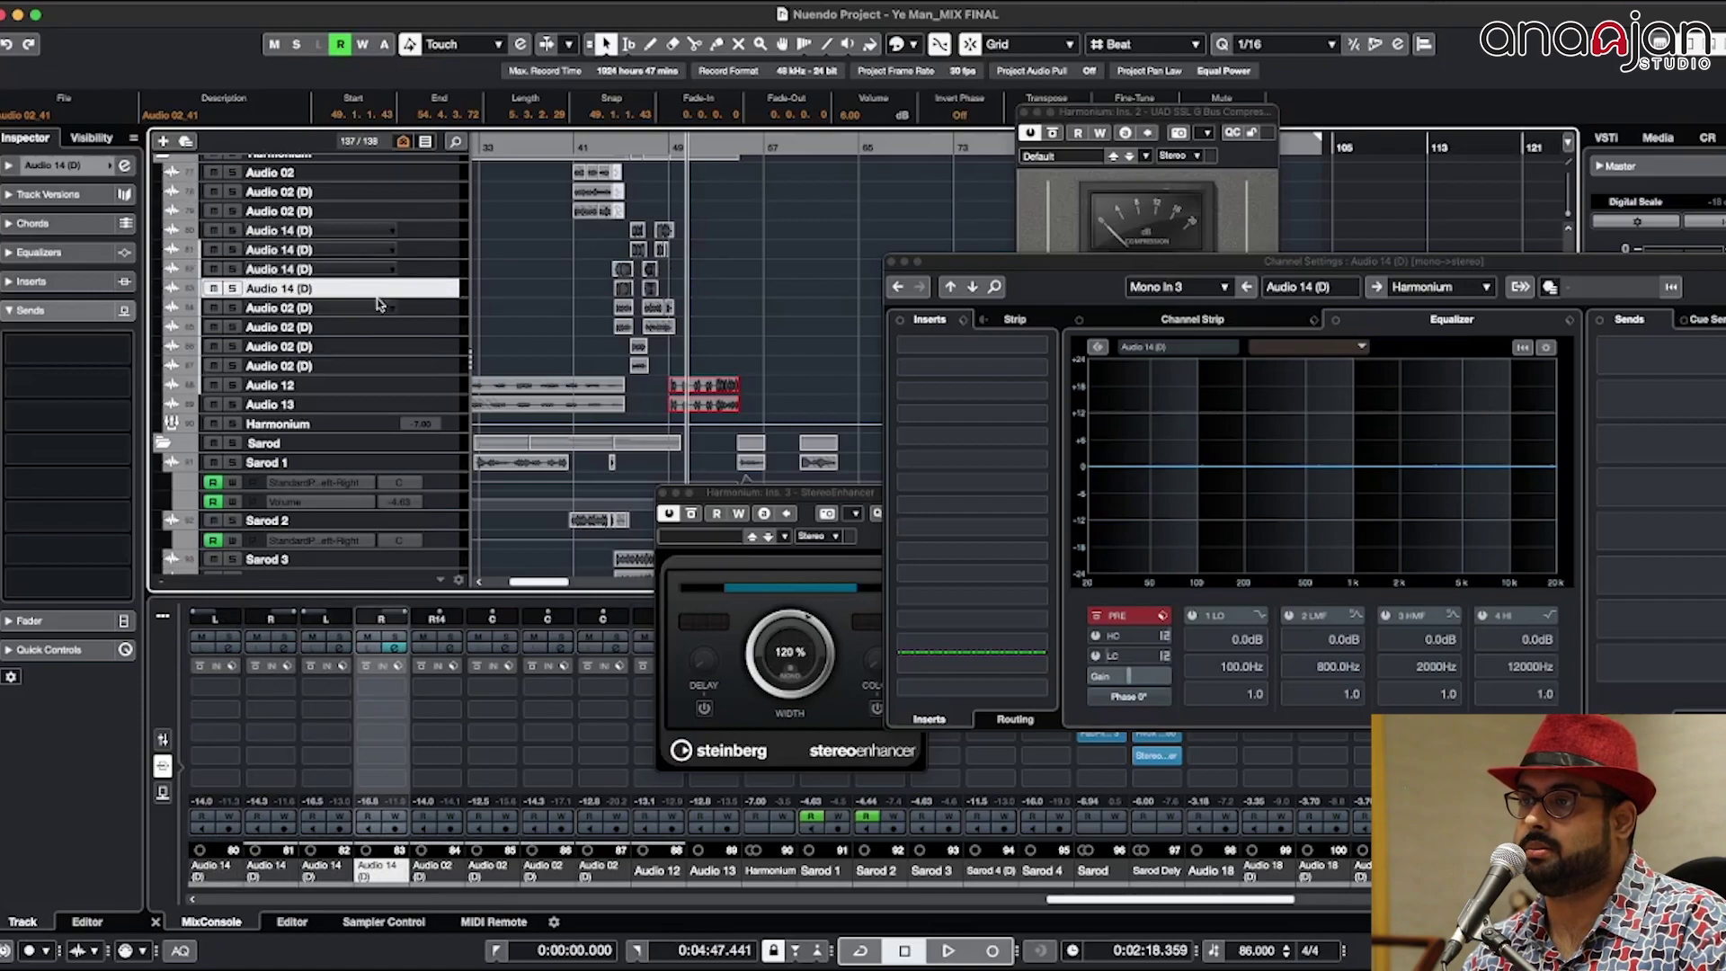
pyautogui.click(377, 307)
# Step: Compare the Audio 02 (D) doubles' EQ, finishing on Audio 12 with its flat EQ
pyautogui.click(378, 327)
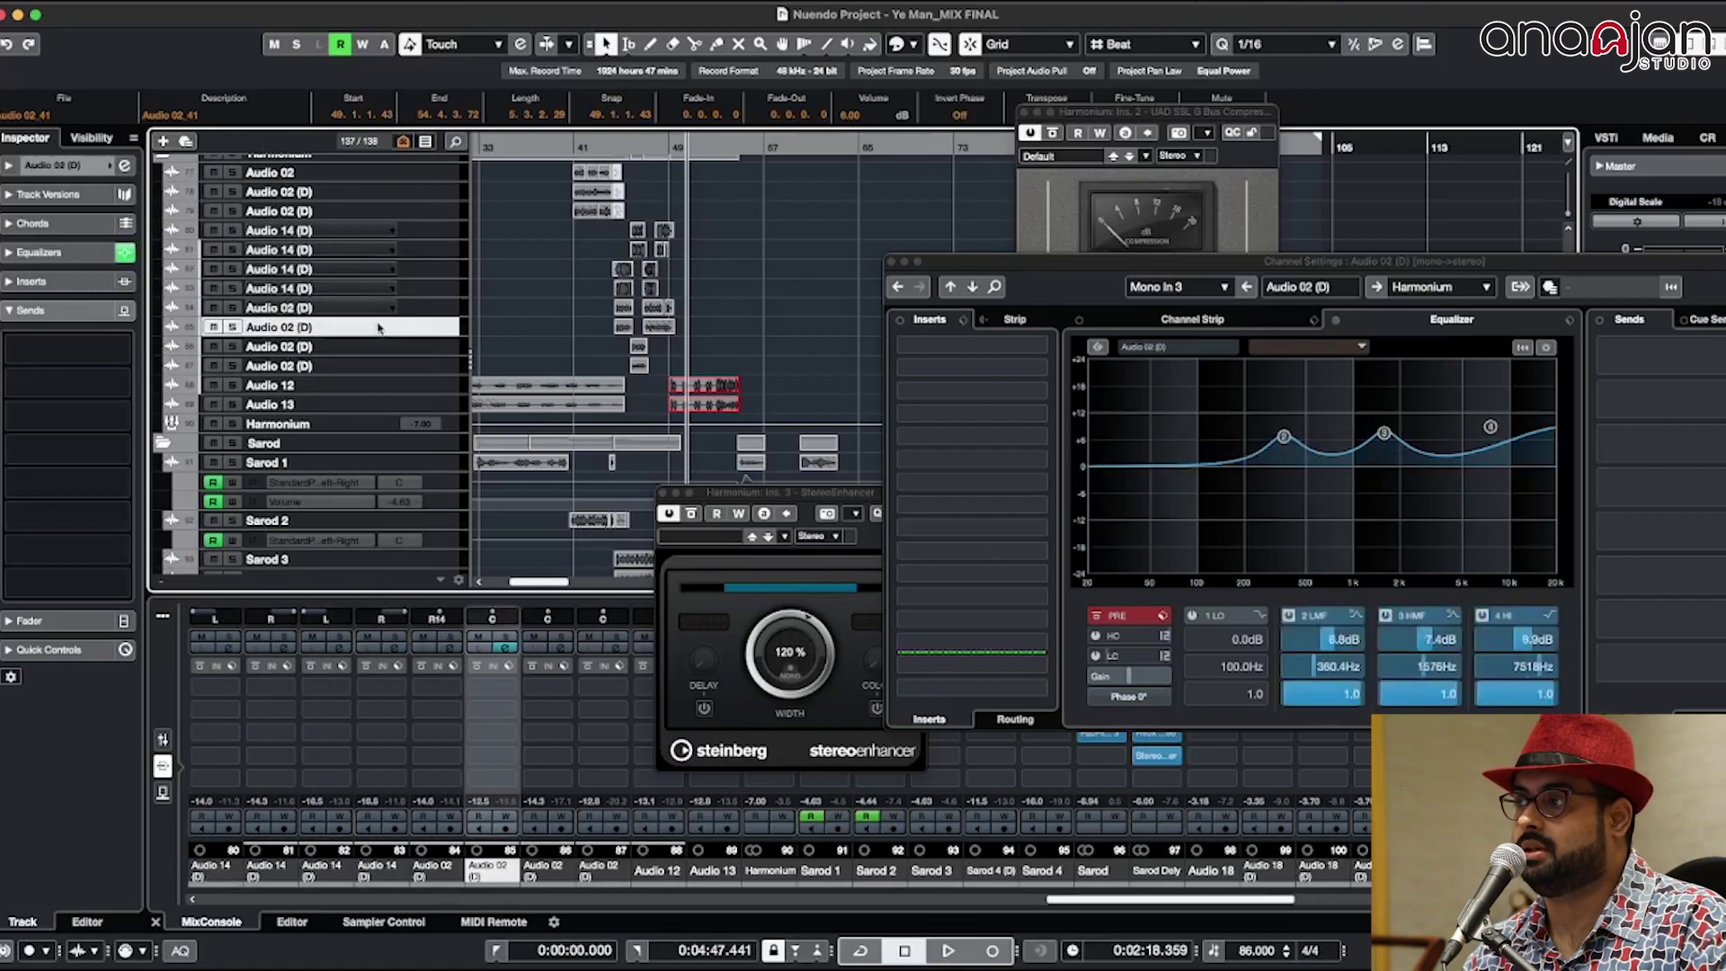
pyautogui.click(454, 347)
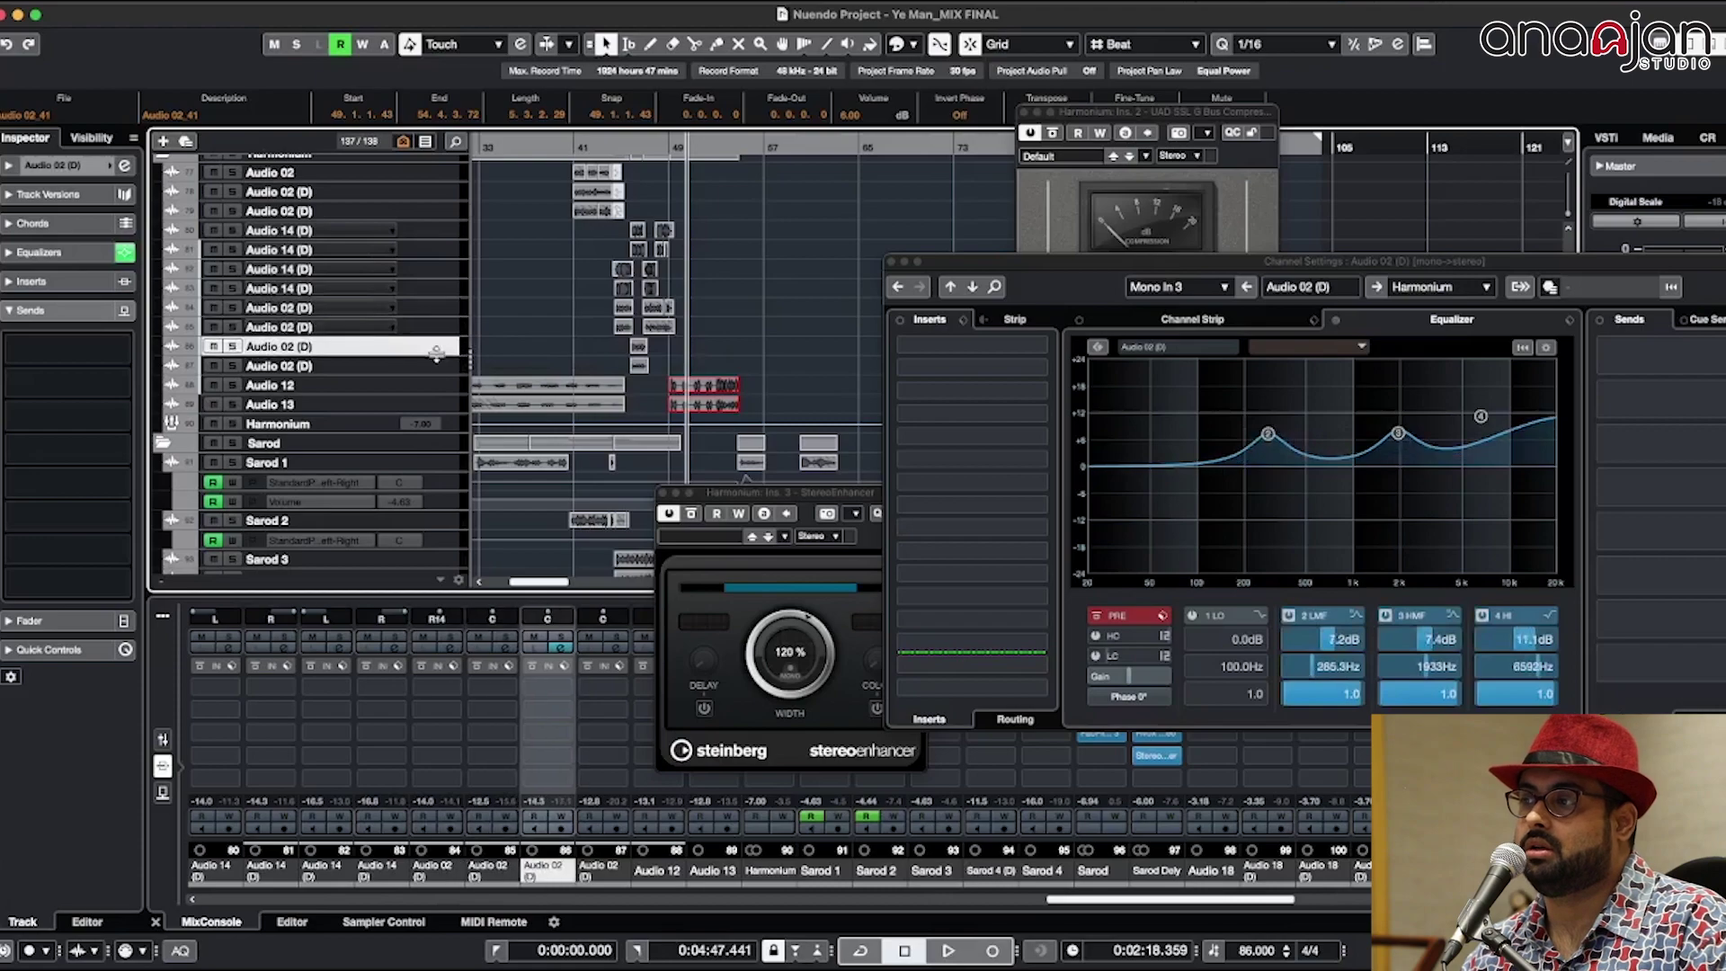
pyautogui.click(428, 367)
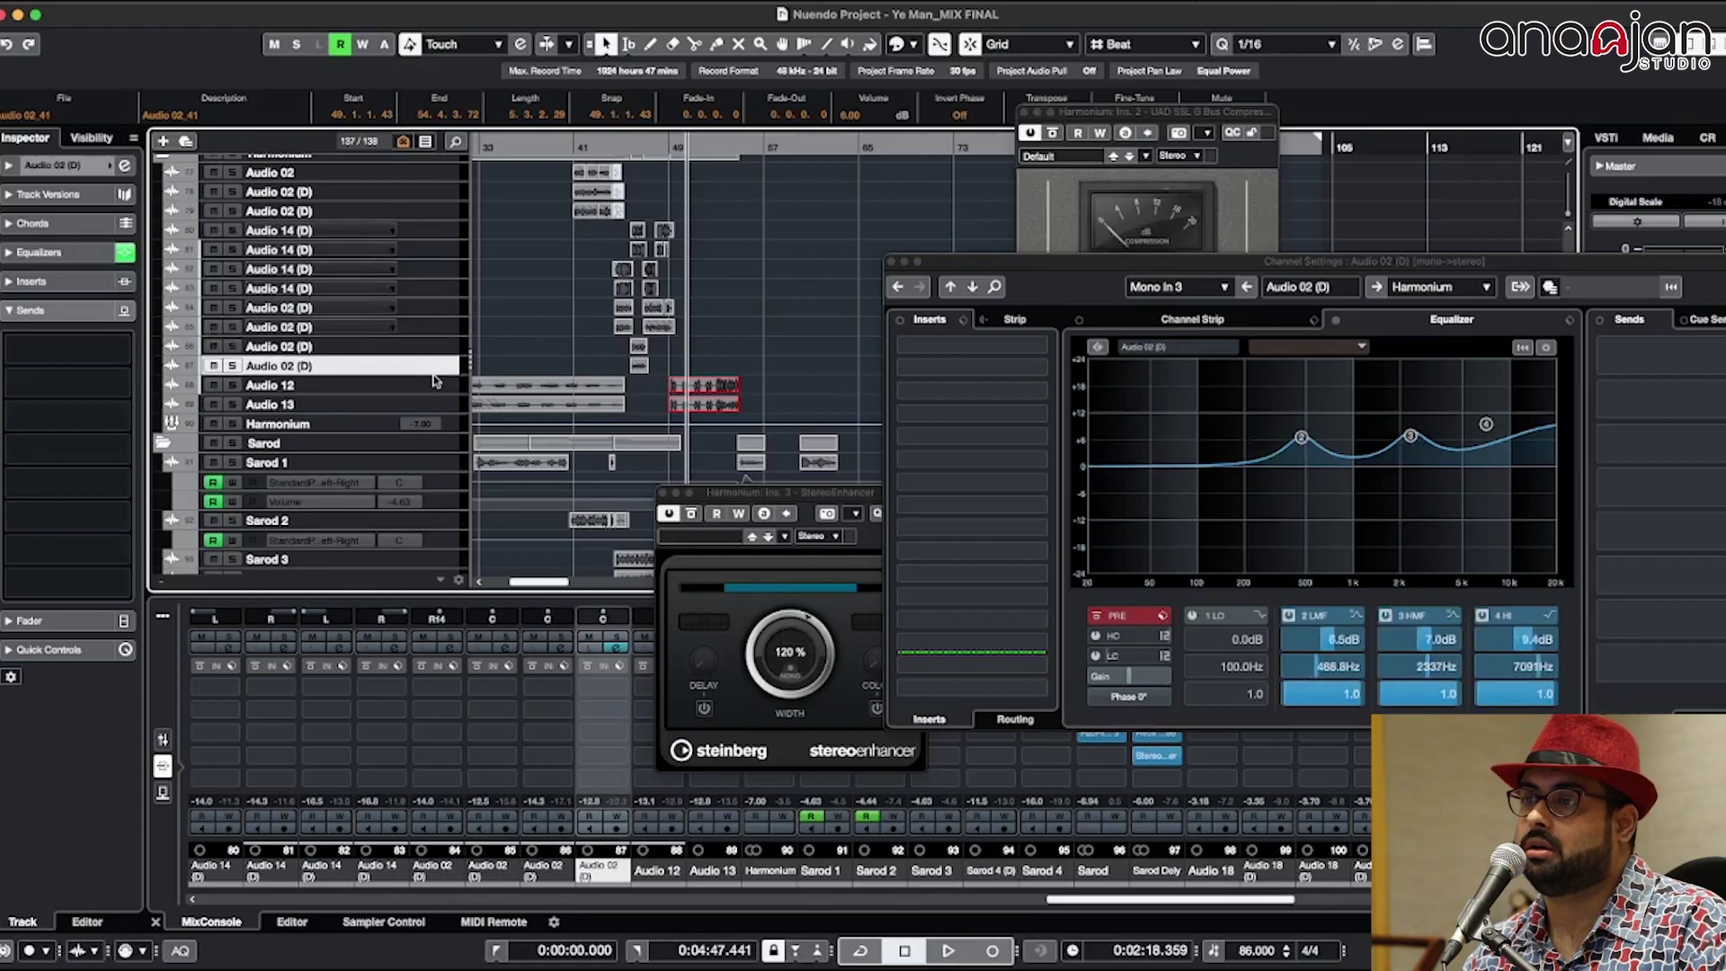
pyautogui.click(432, 385)
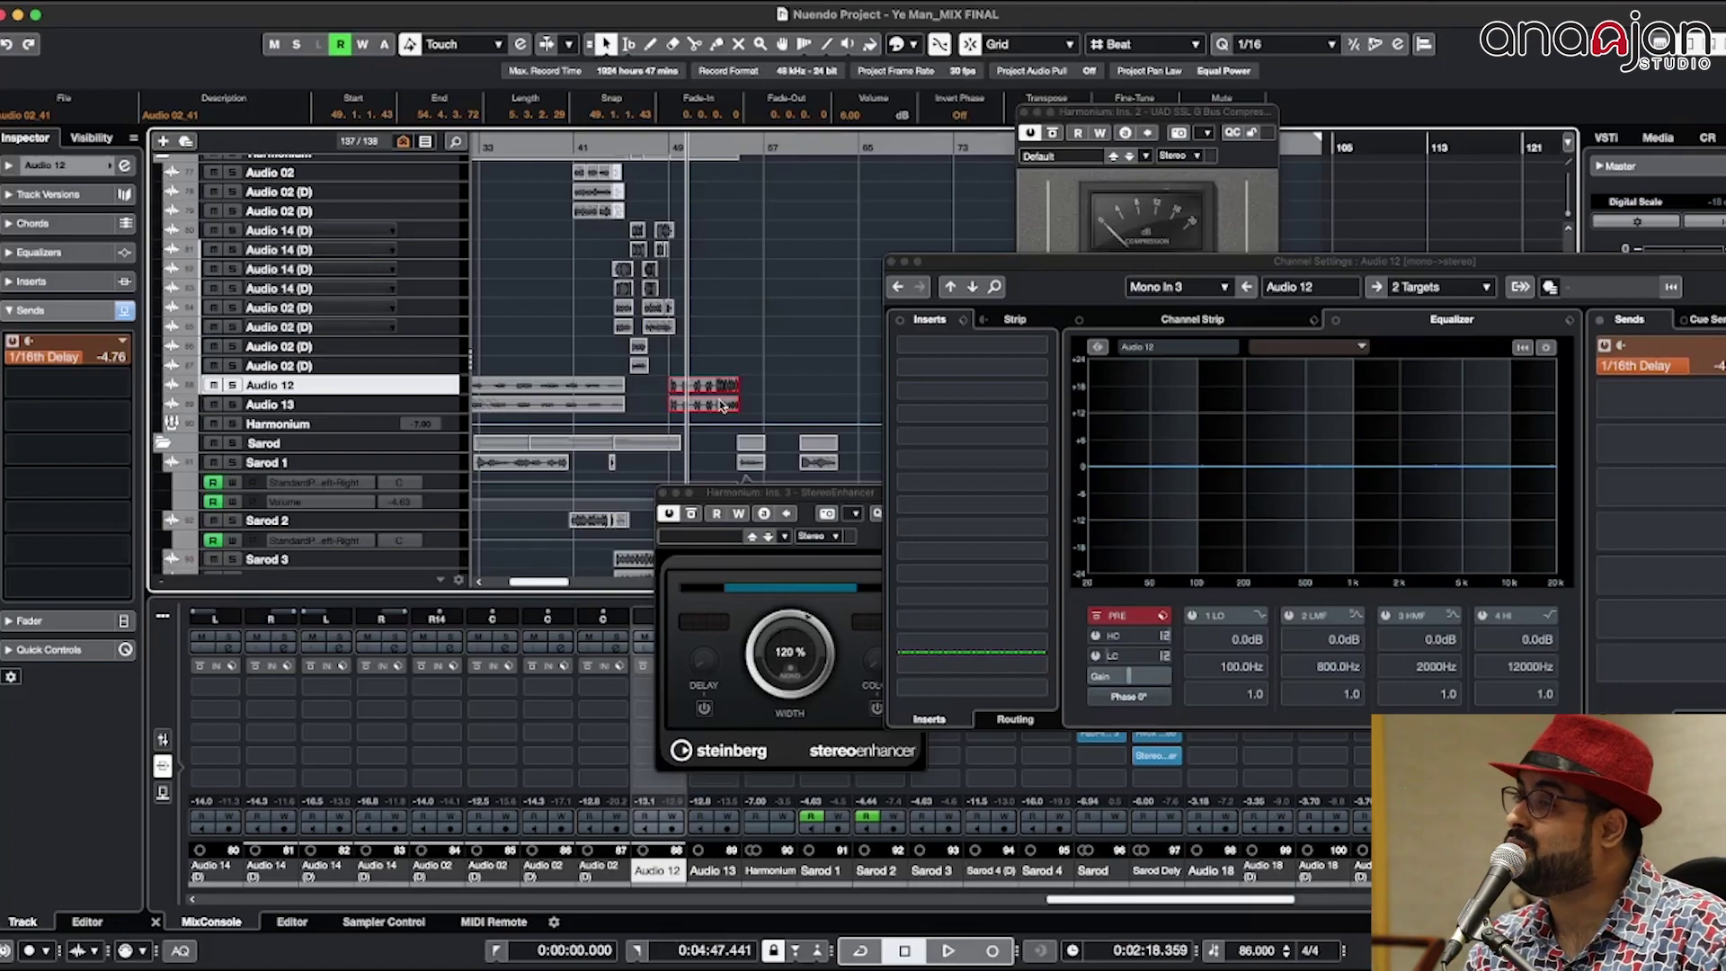
# Step: Zoom out and collapse the Harmonium, Gtrs and PROG folder tracks
pyautogui.press('g')
pyautogui.press('g')
pyautogui.press('g')
pyautogui.press('g')
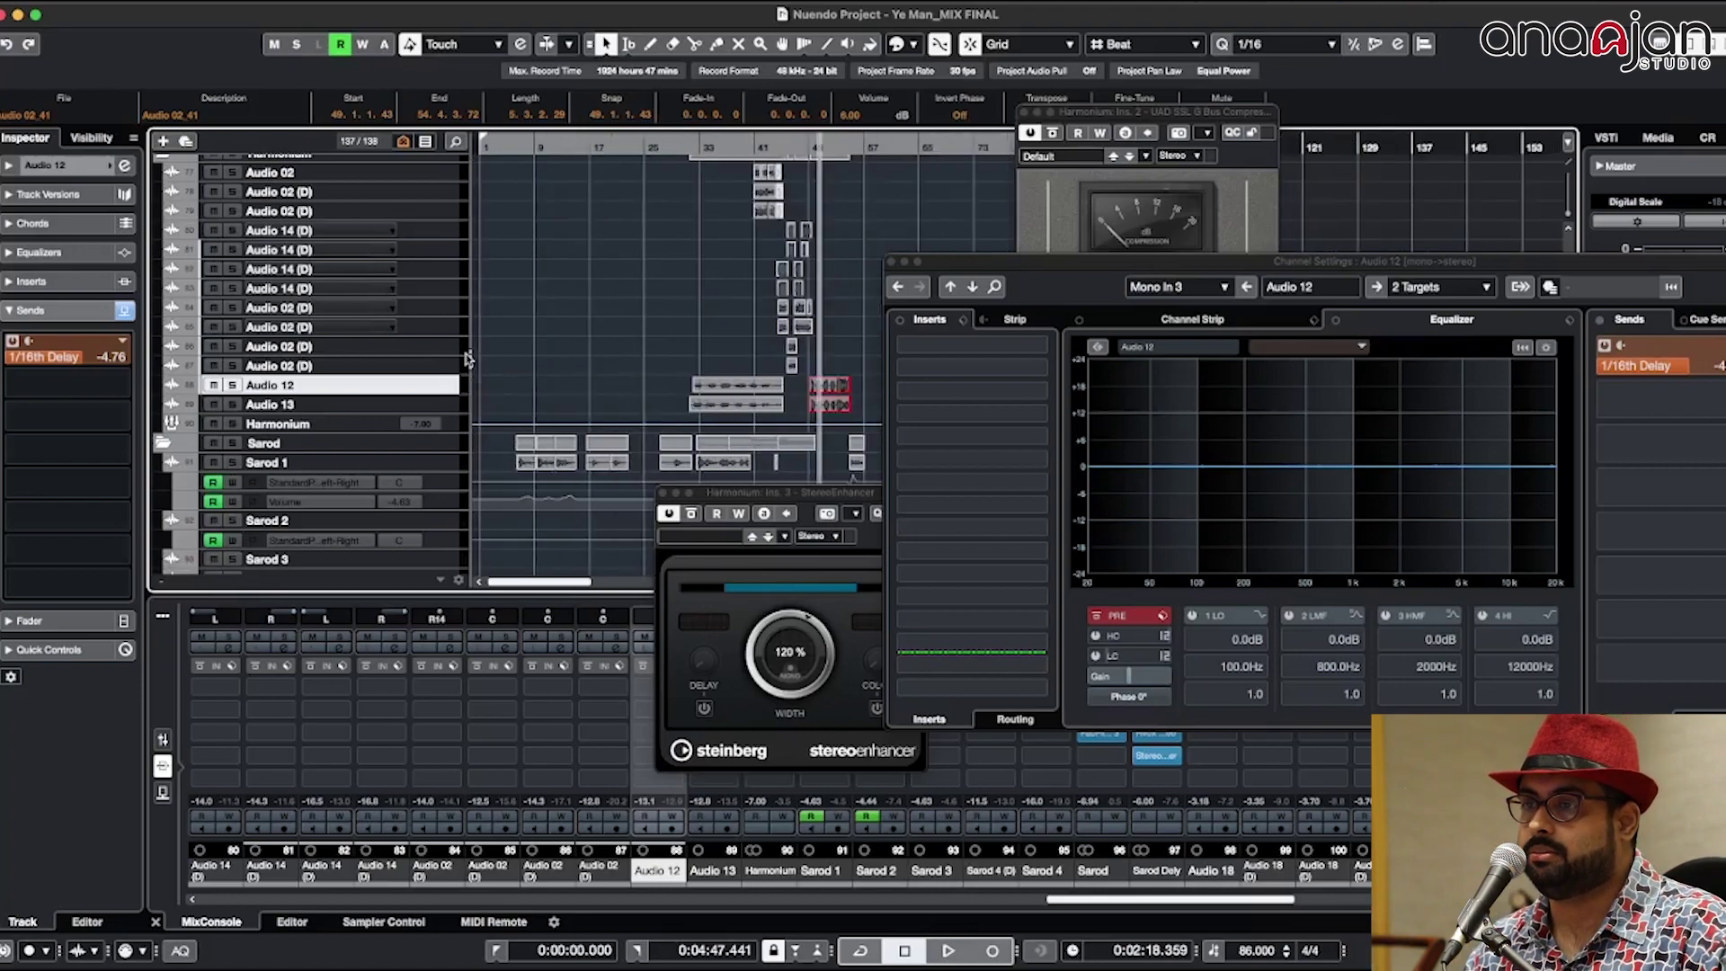
pyautogui.hotkey('shift', 'g')
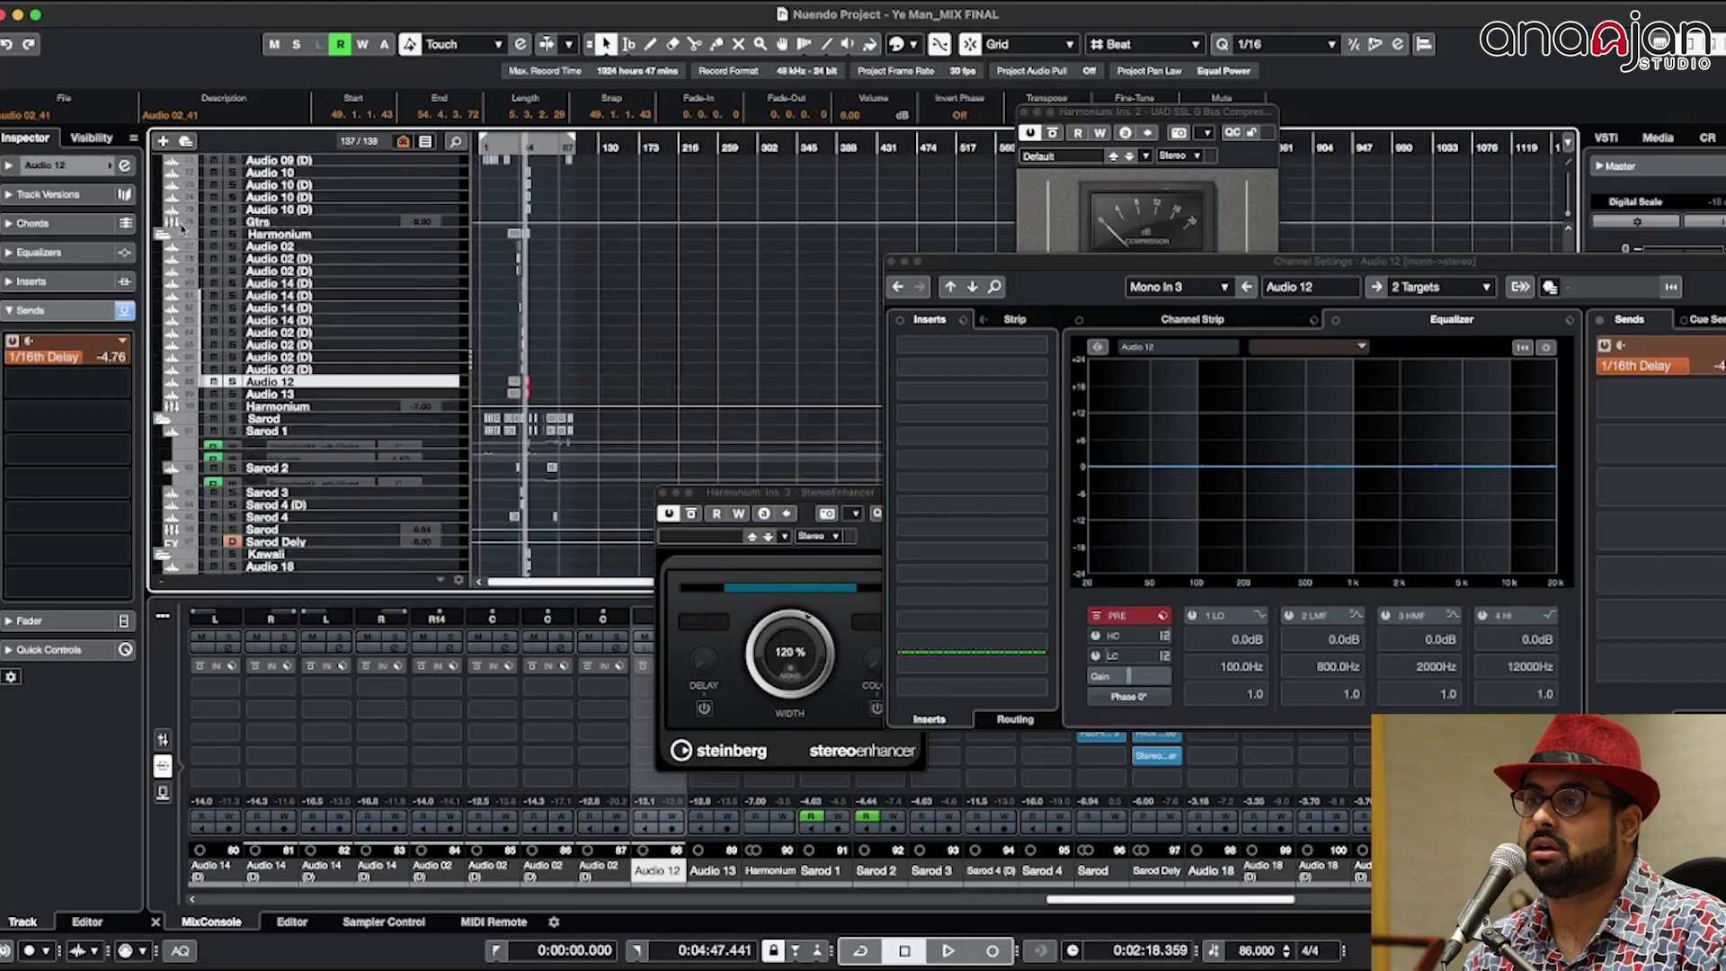
pyautogui.click(167, 236)
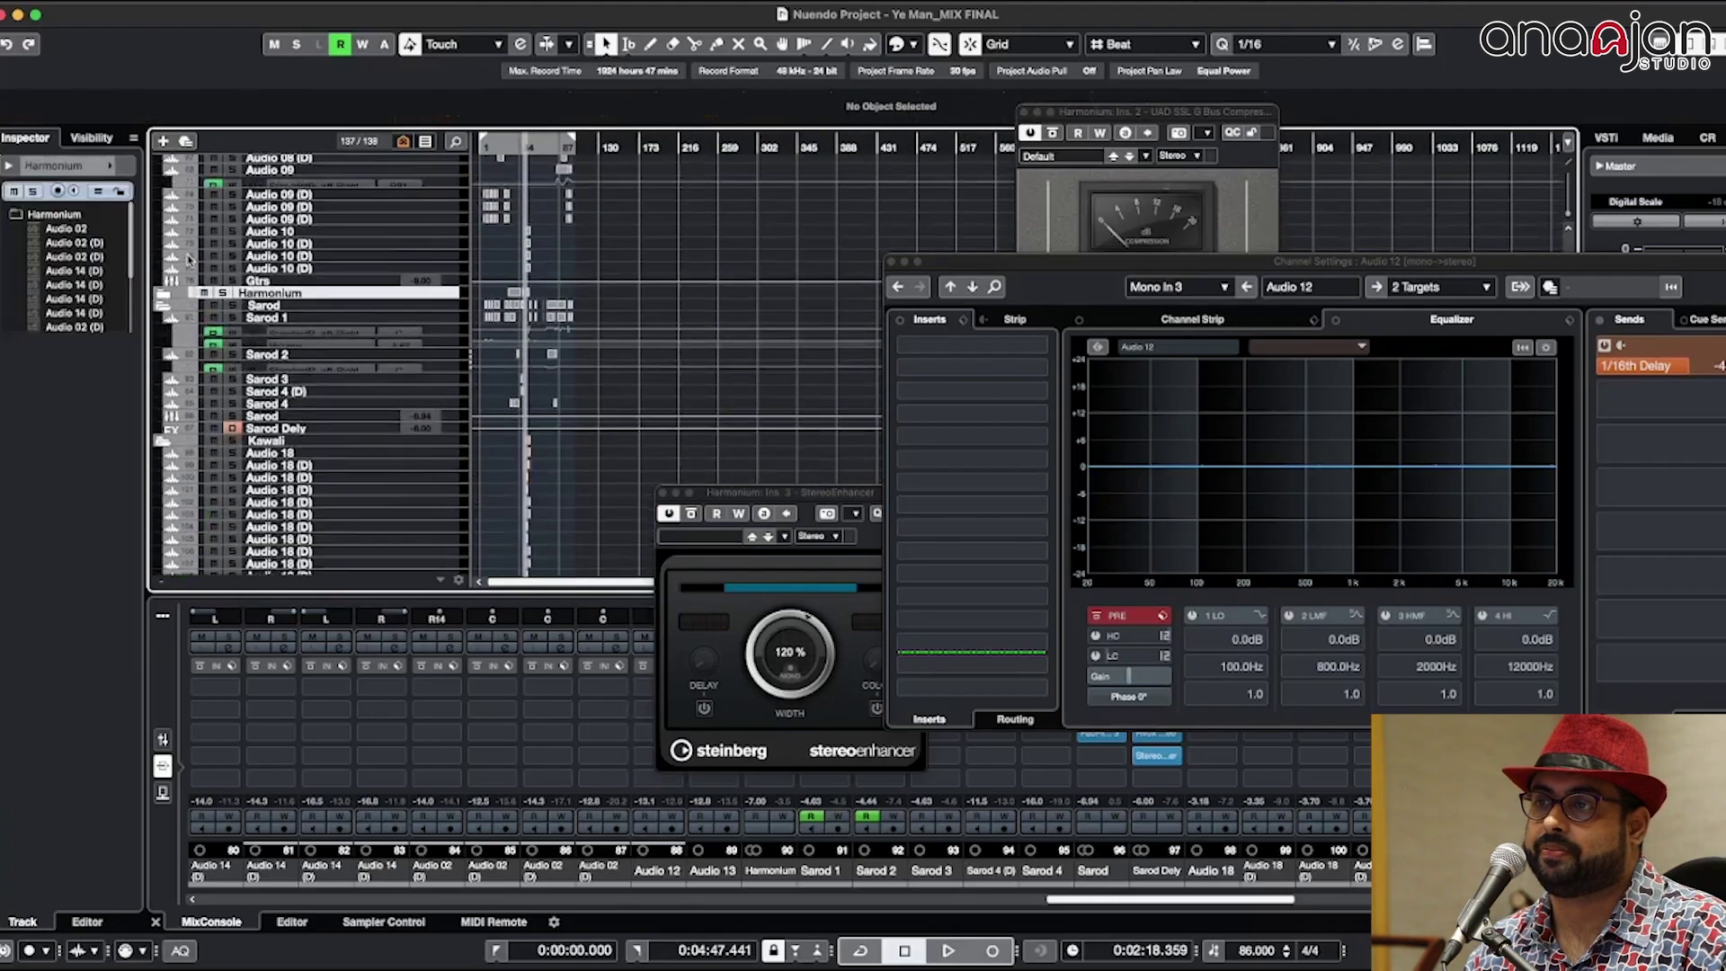
pyautogui.scroll(5, 188, 260)
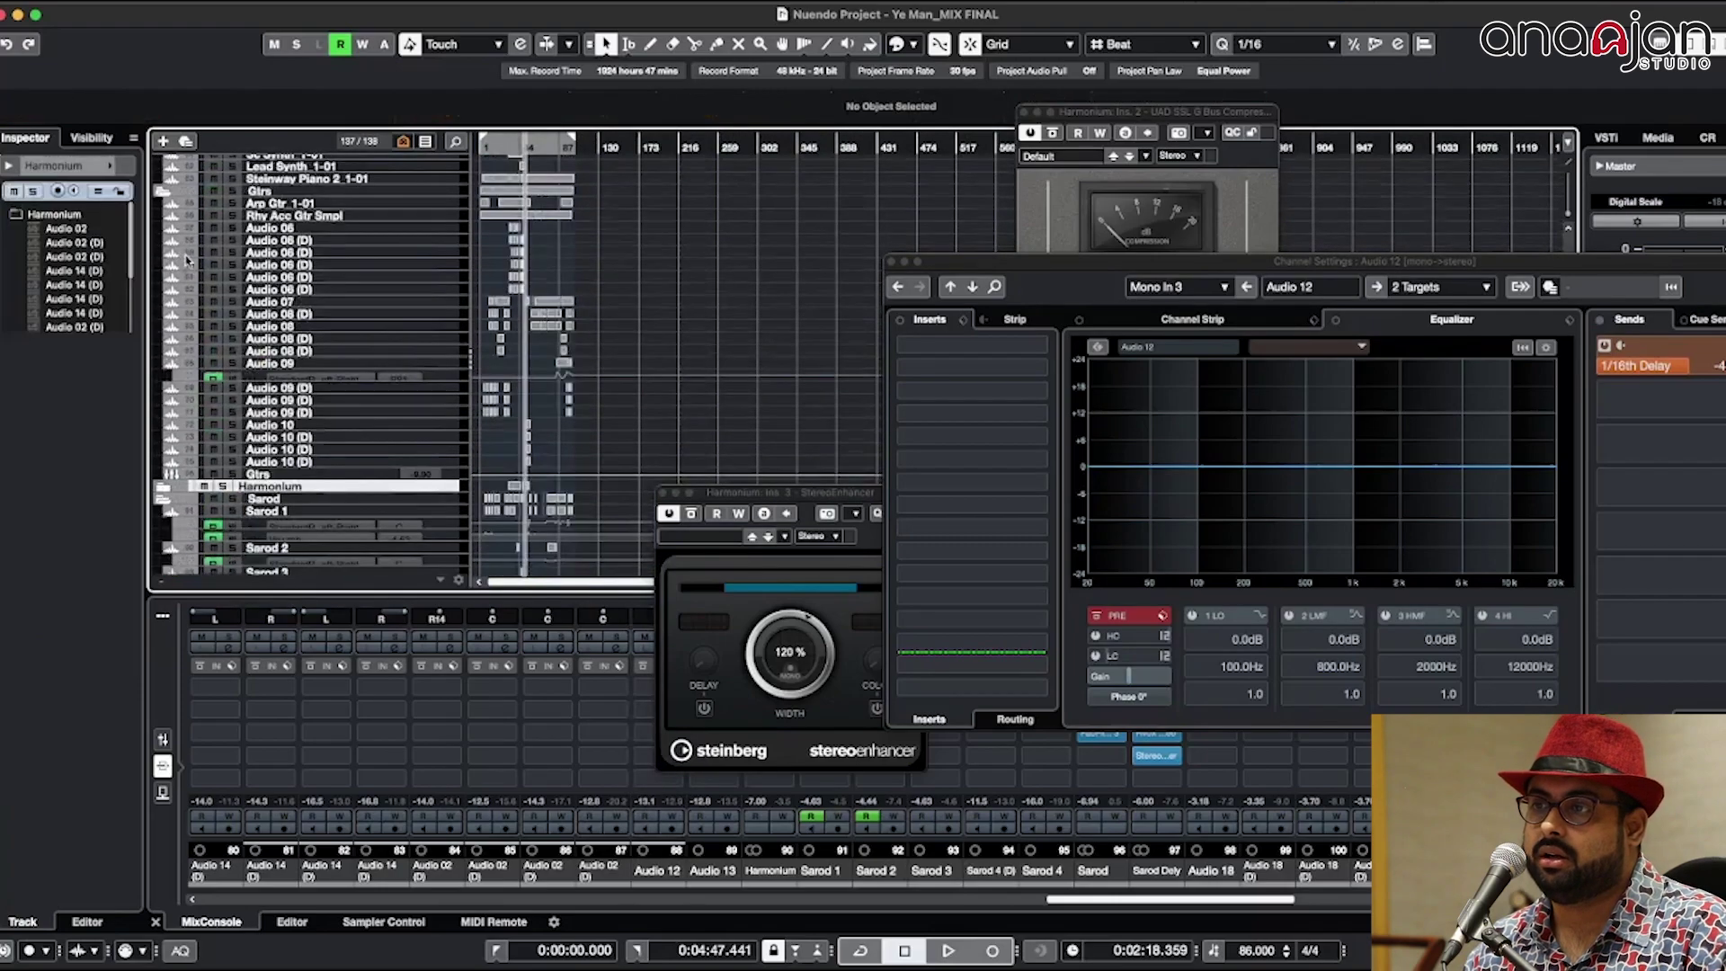
pyautogui.click(163, 200)
pyautogui.scroll(6, 192, 242)
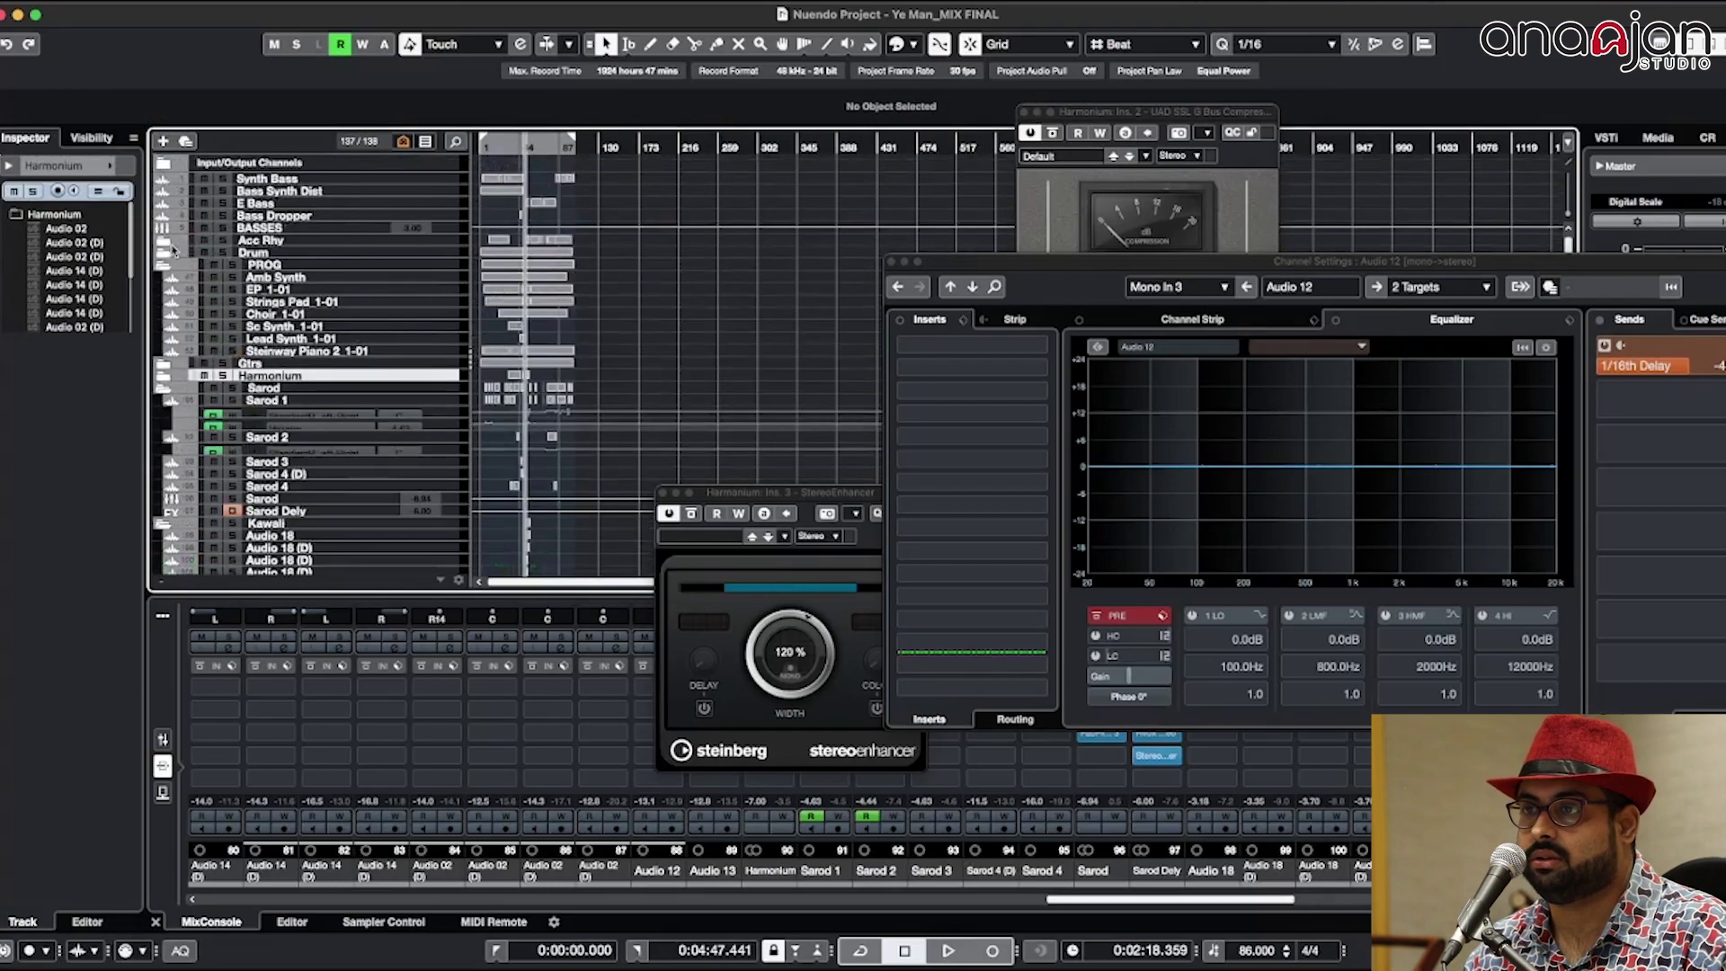
pyautogui.click(163, 266)
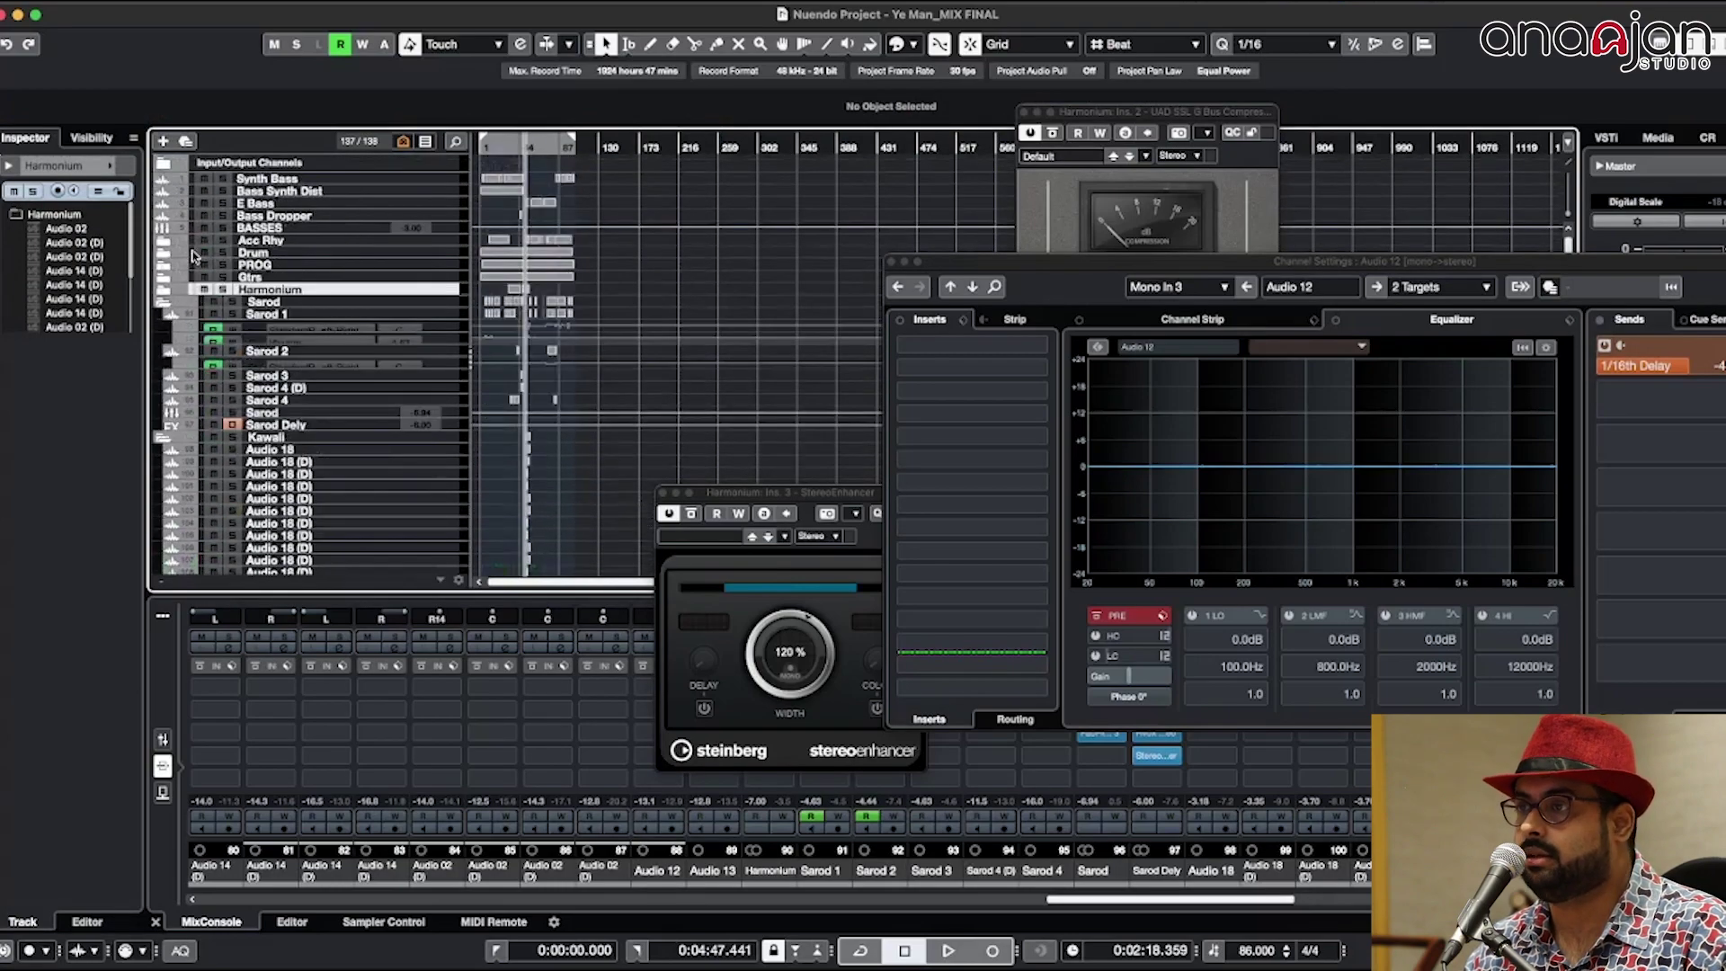
# Step: Zoom in on the timeline and make the track rows taller for a closer view
pyautogui.hotkey('shift', 'h')
pyautogui.press('h')
pyautogui.press('h')
pyautogui.press('h')
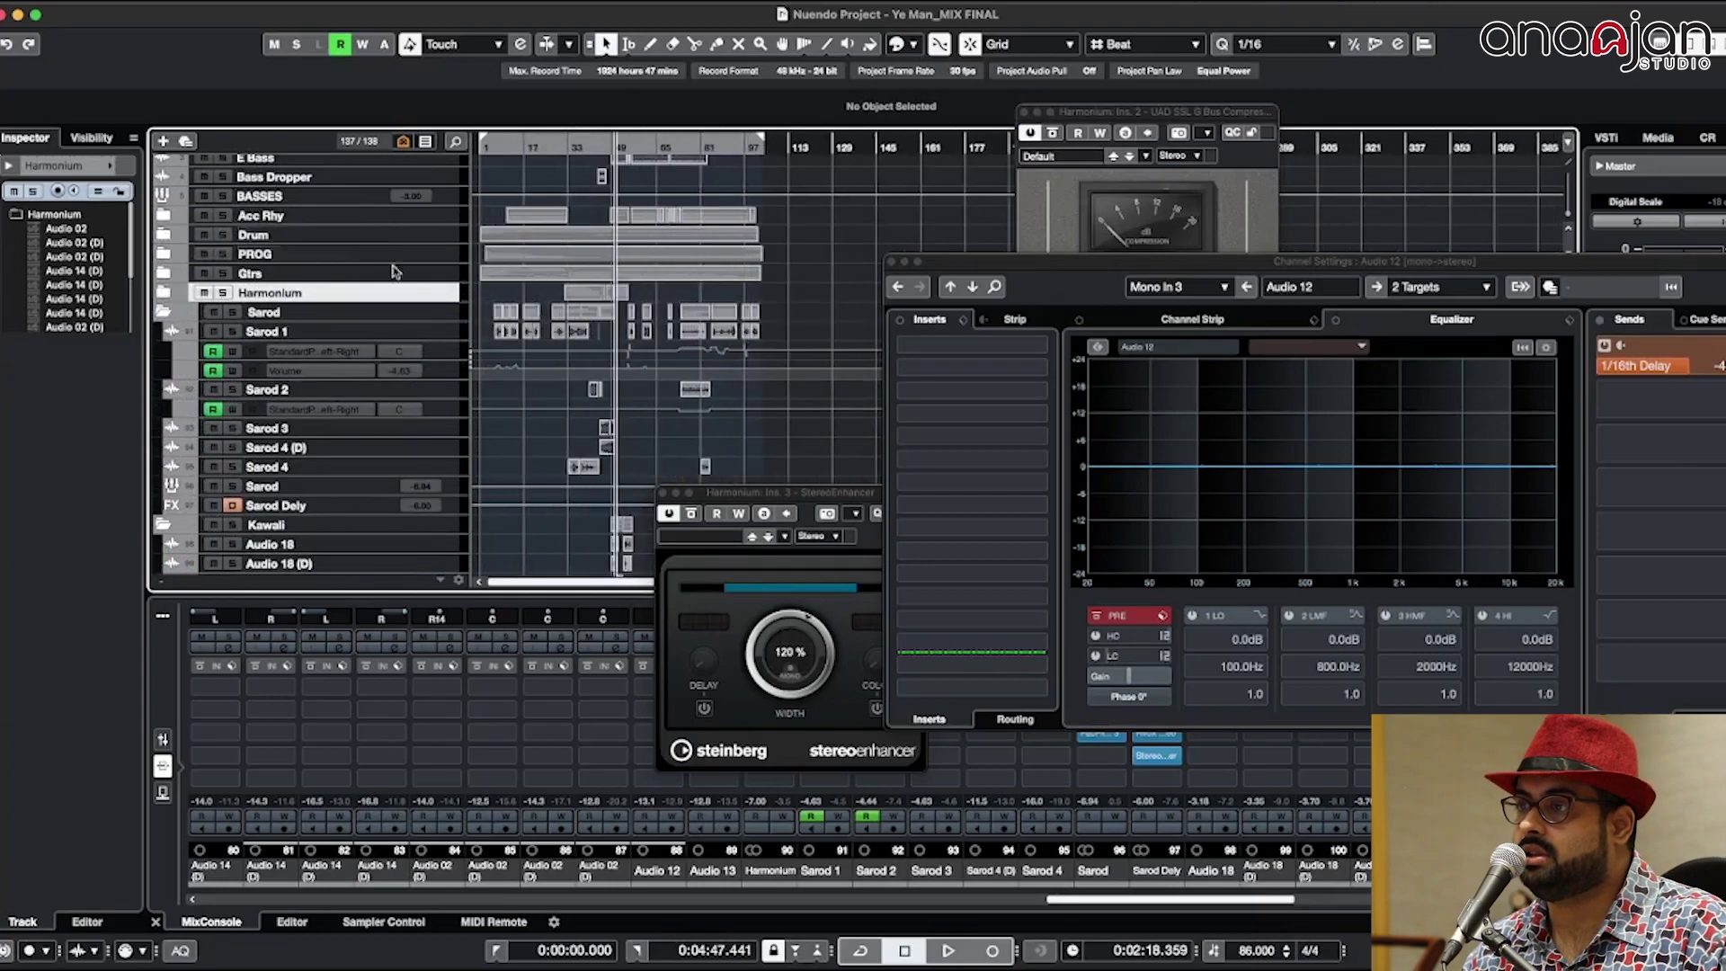
pyautogui.hotkey('shift', 'h')
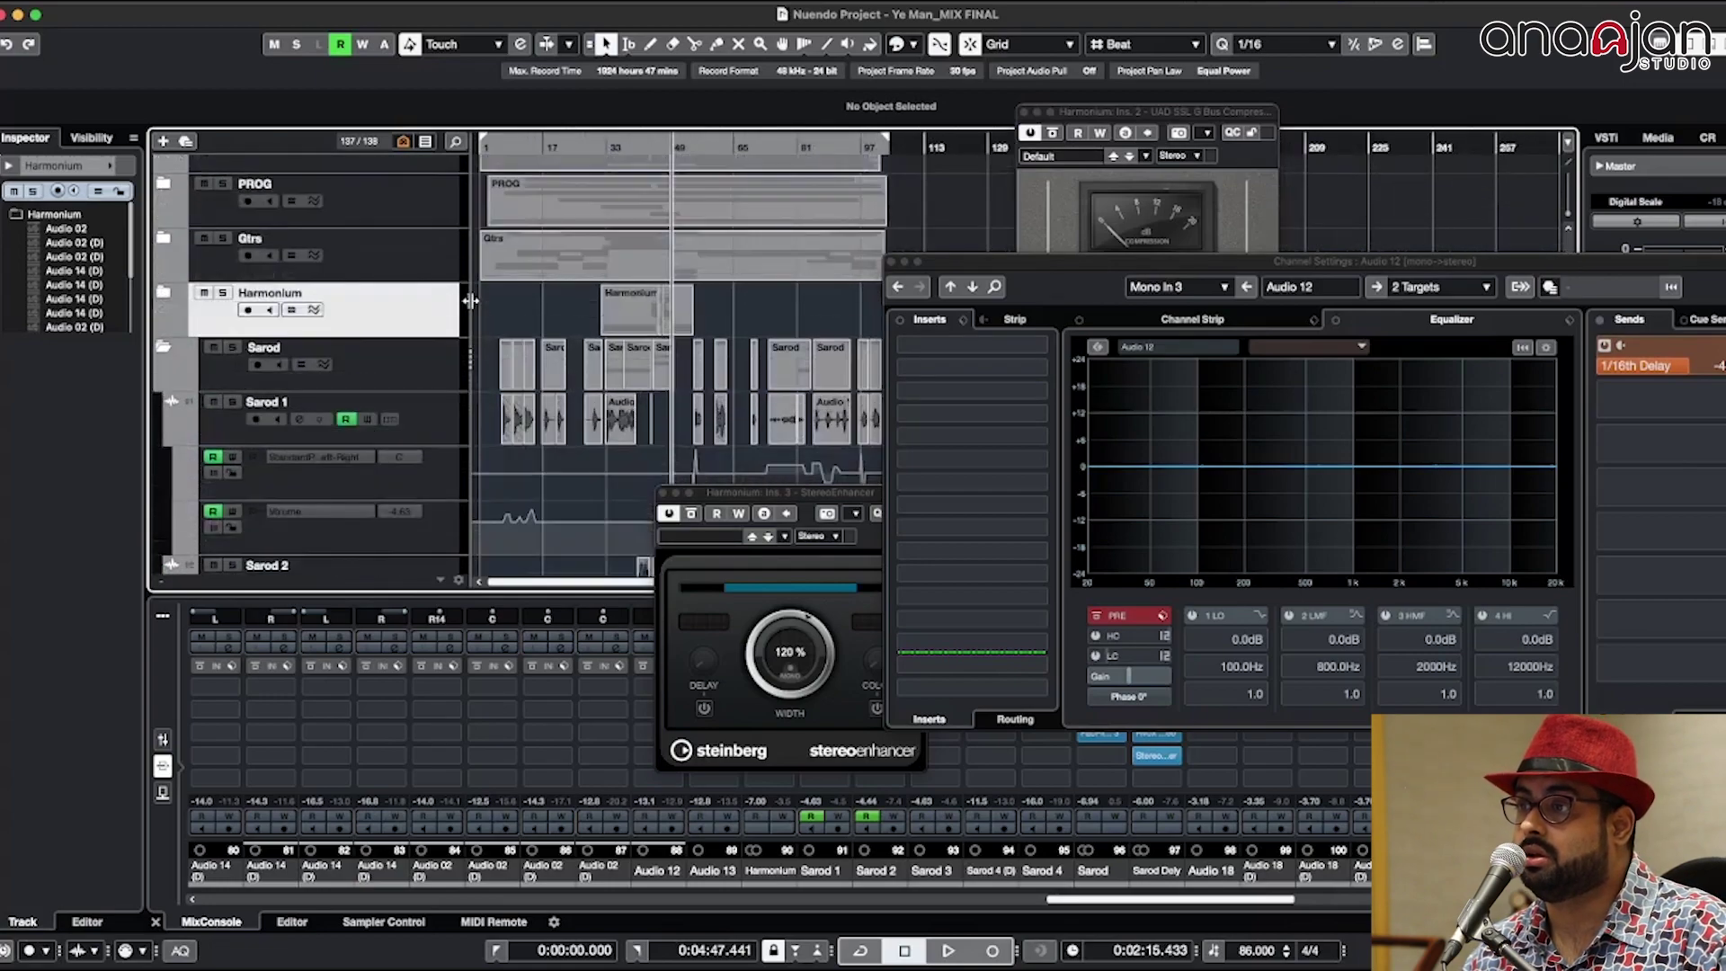
pyautogui.scroll(-4, 473, 307)
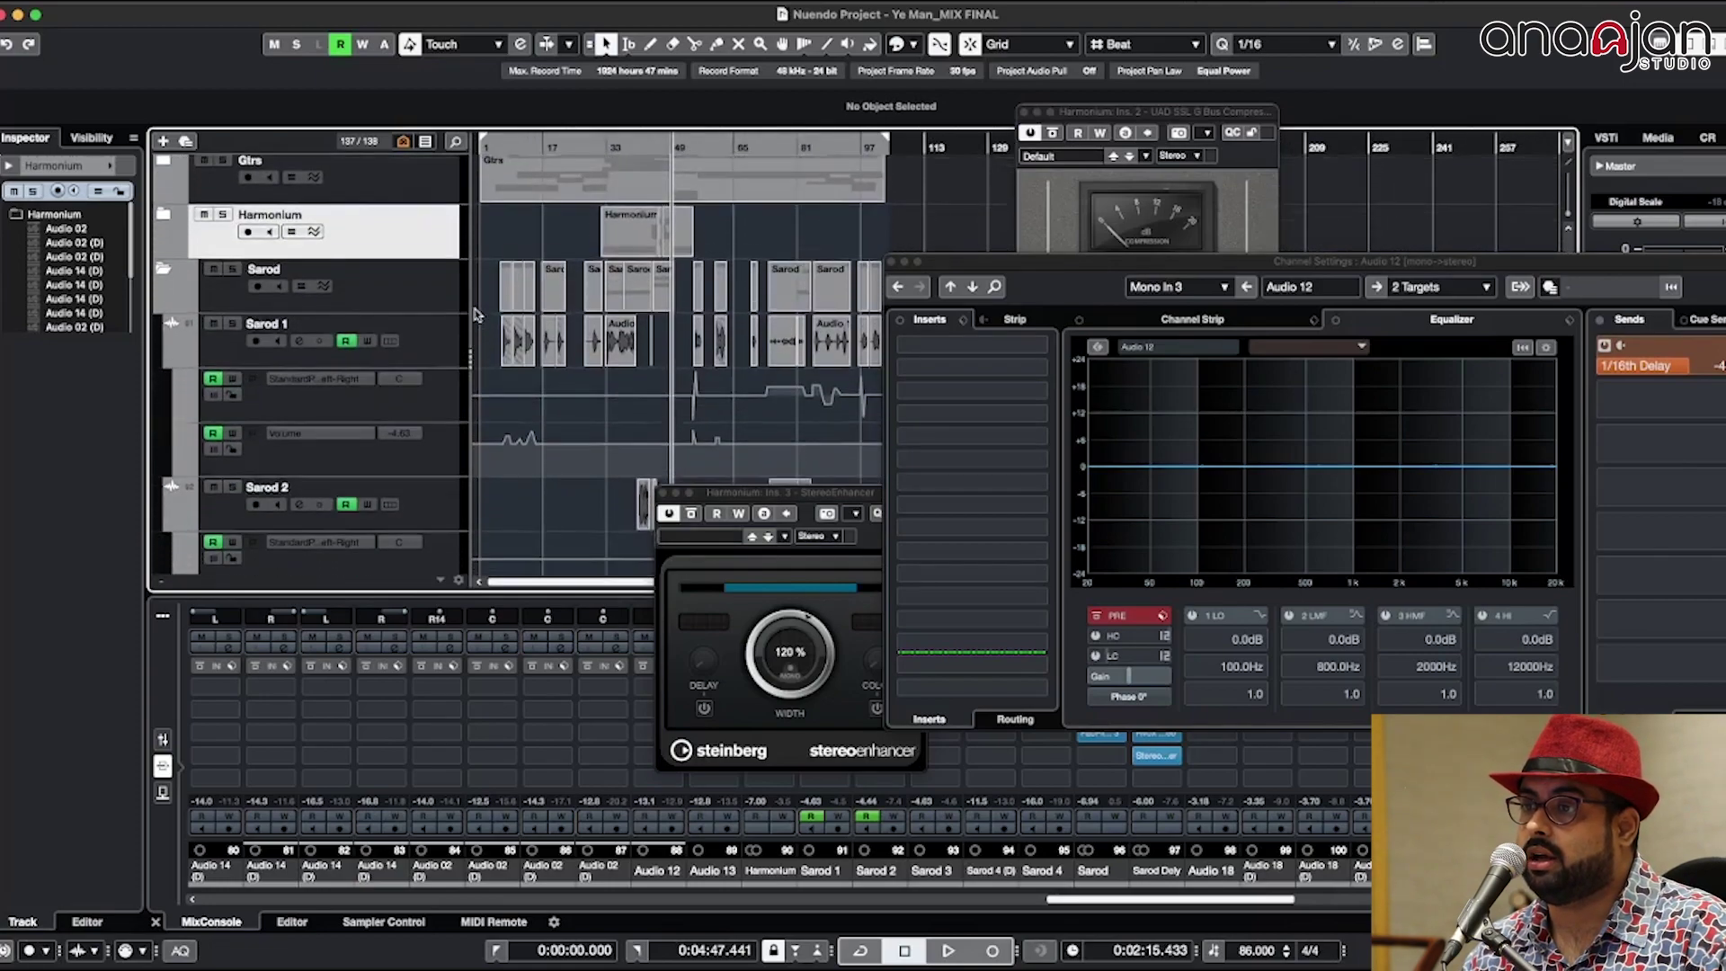
pyautogui.press('h')
pyautogui.press('h')
pyautogui.press('h')
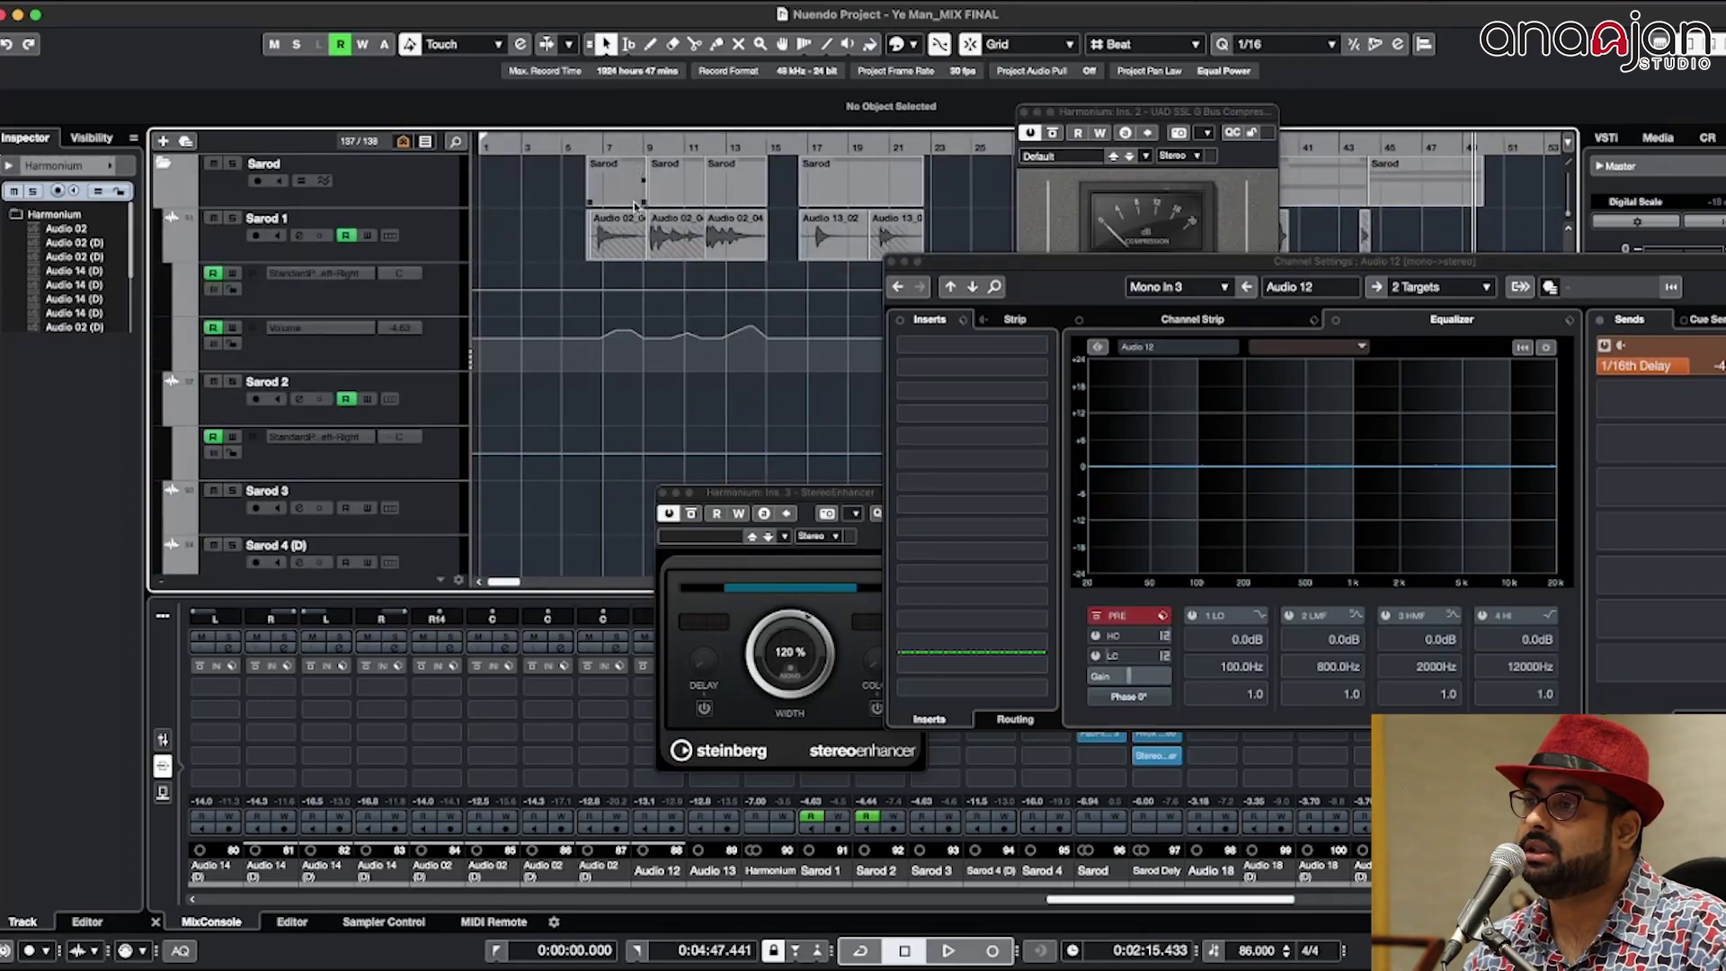
pyautogui.scroll(-4, 629, 242)
pyautogui.press('g')
pyautogui.press('g')
pyautogui.press('g')
pyautogui.hotkey('shift', 'g')
pyautogui.hotkey('shift', 'g')
pyautogui.hotkey('shift', 'g')
pyautogui.hotkey('shift', 'g')
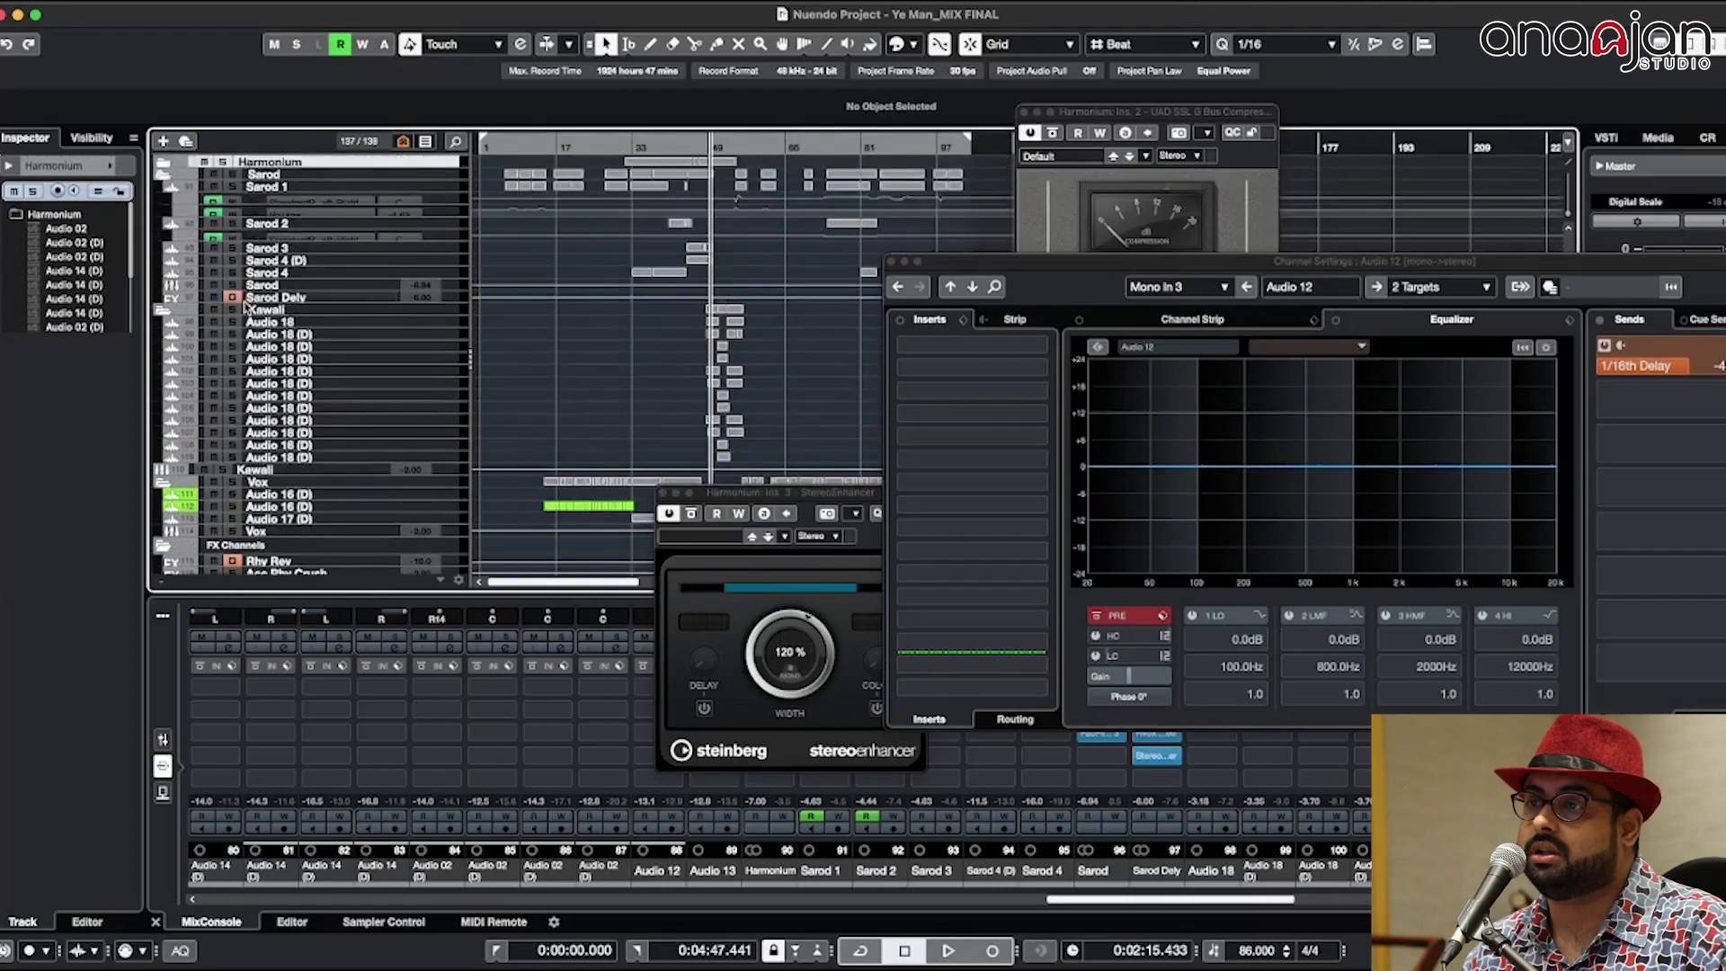
pyautogui.hotkey('shift', 'h')
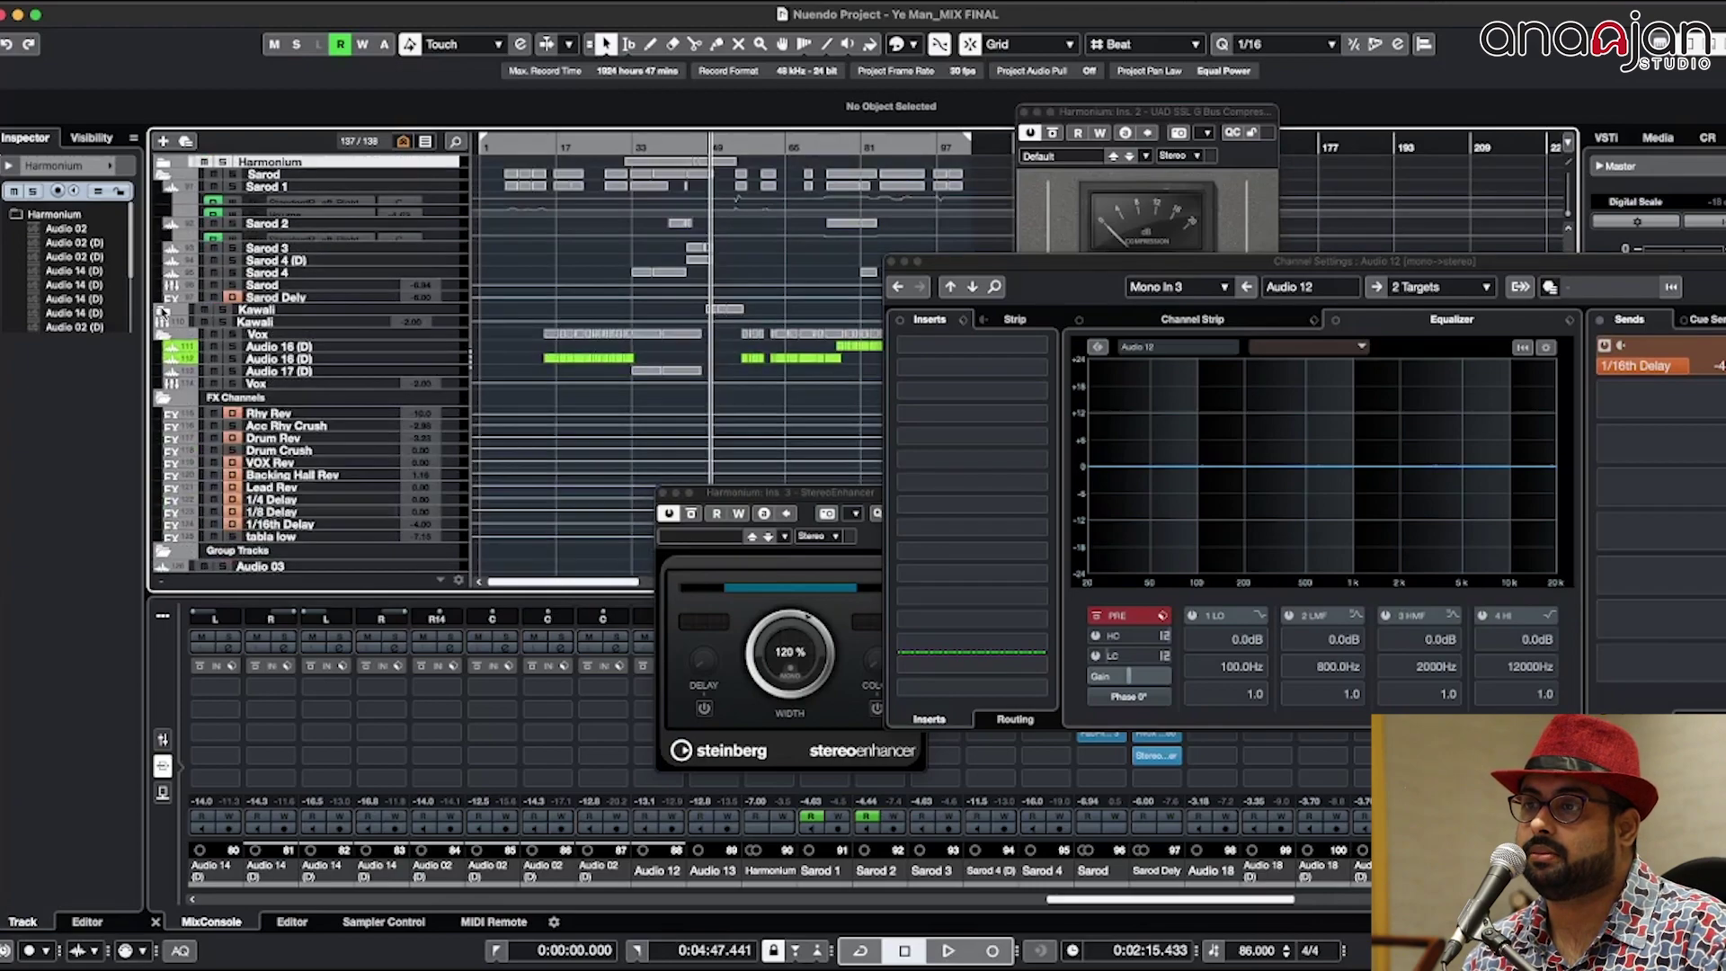
pyautogui.hotkey('shift', 'h')
pyautogui.hotkey('shift', 'h')
pyautogui.press('h')
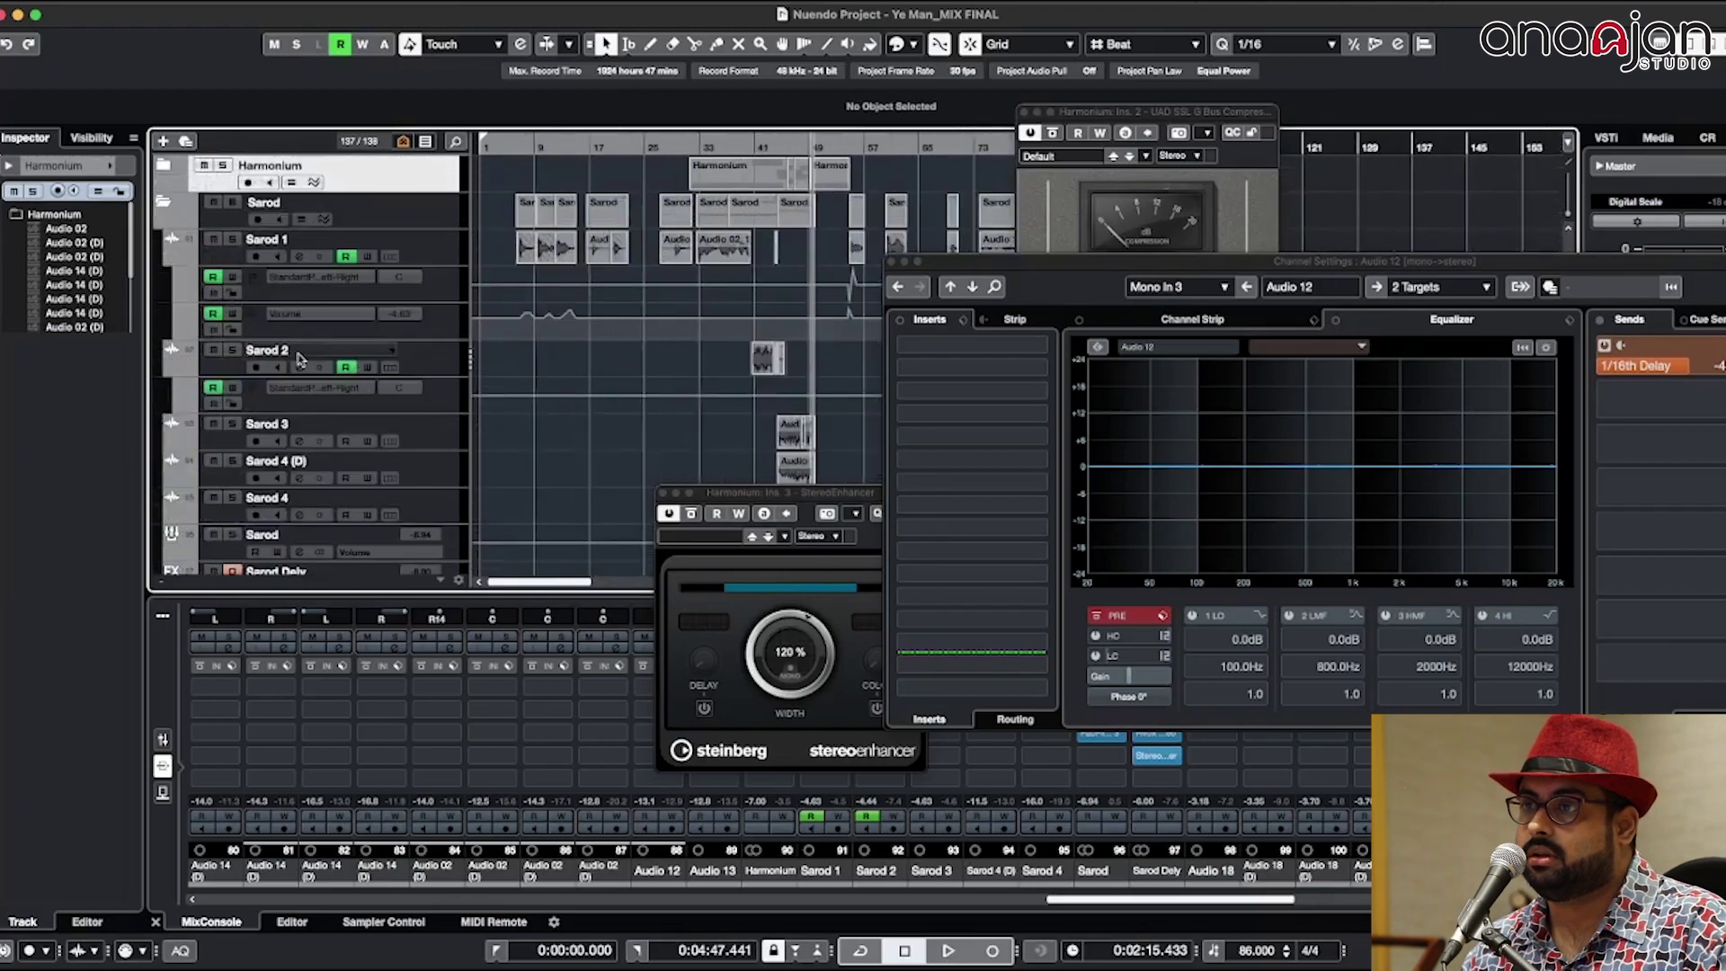
pyautogui.scroll(2, 517, 351)
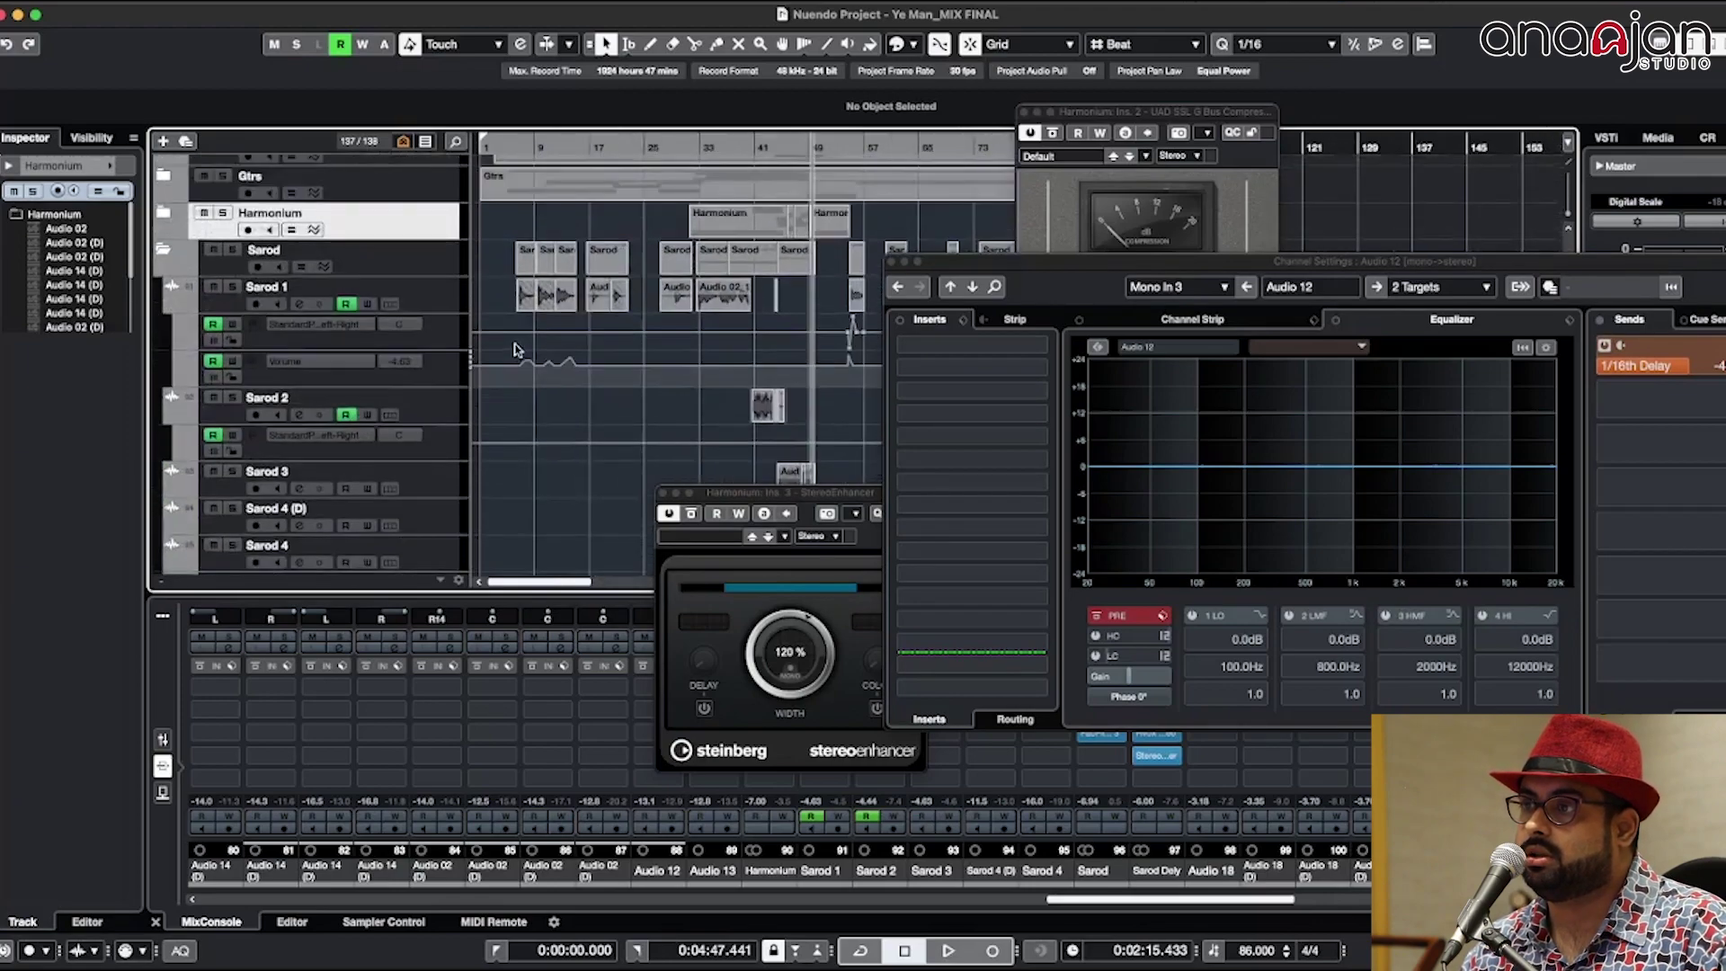
# Step: Set the playhead to bar 4, select Sarod 1, then select Sarod to show its inserts
pyautogui.click(533, 144)
pyautogui.moveTo(532, 144); pyautogui.dragTo(515, 146)
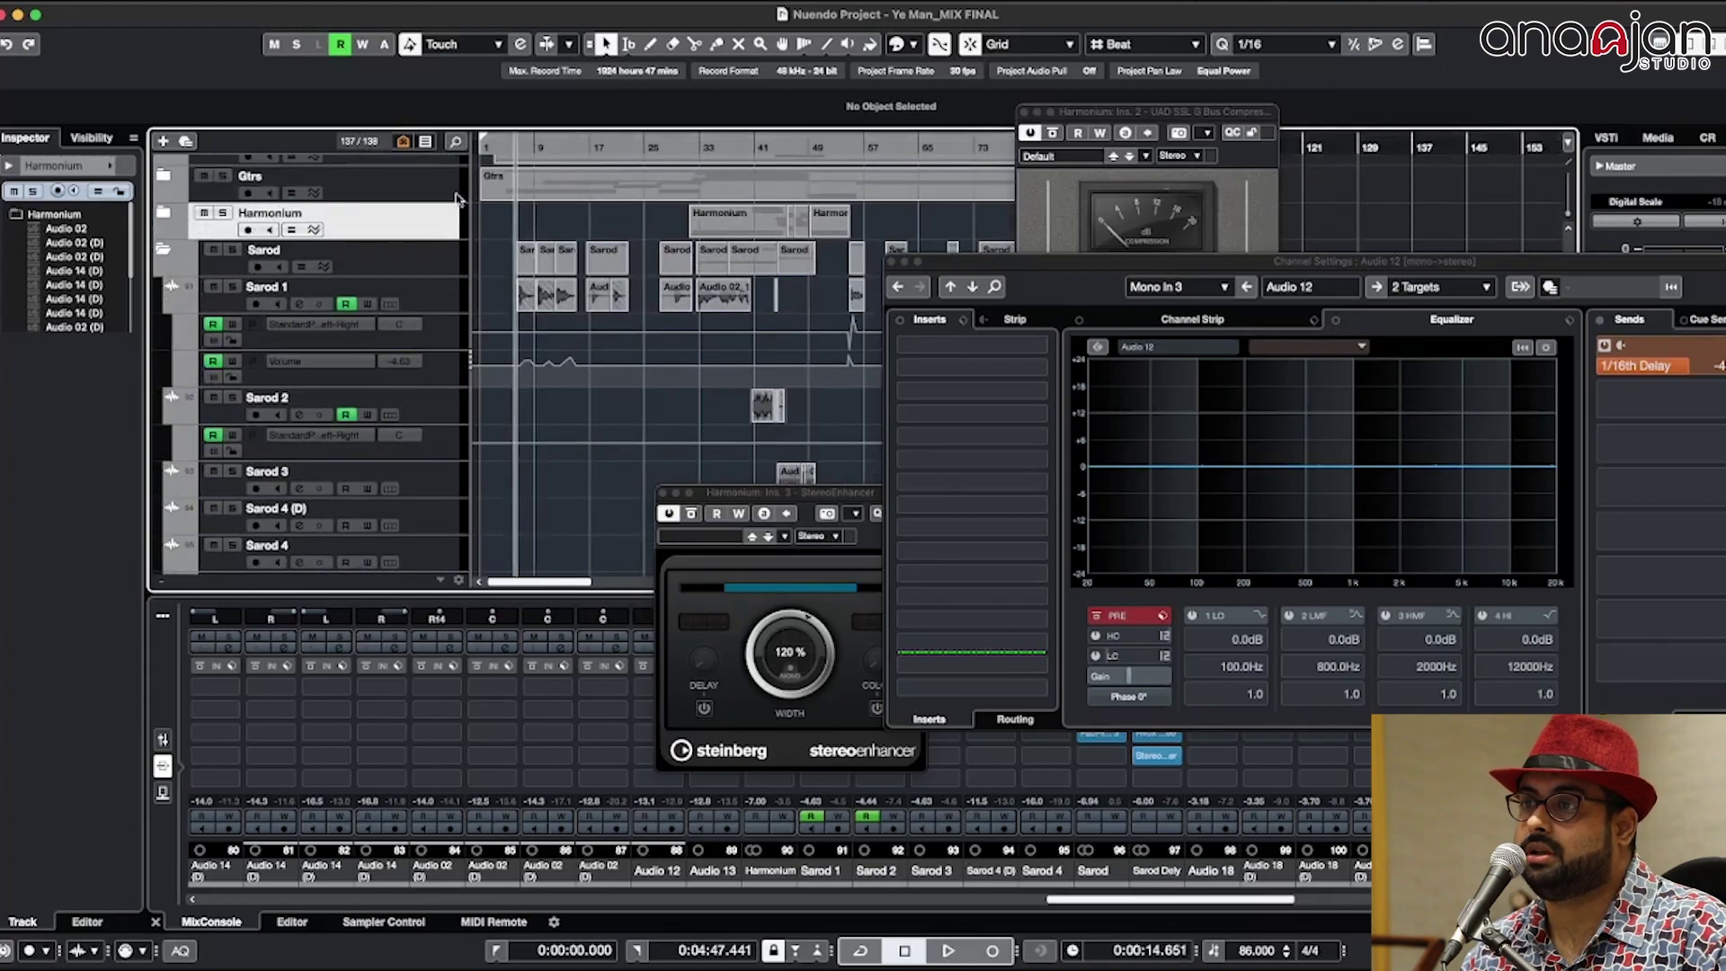
pyautogui.click(409, 298)
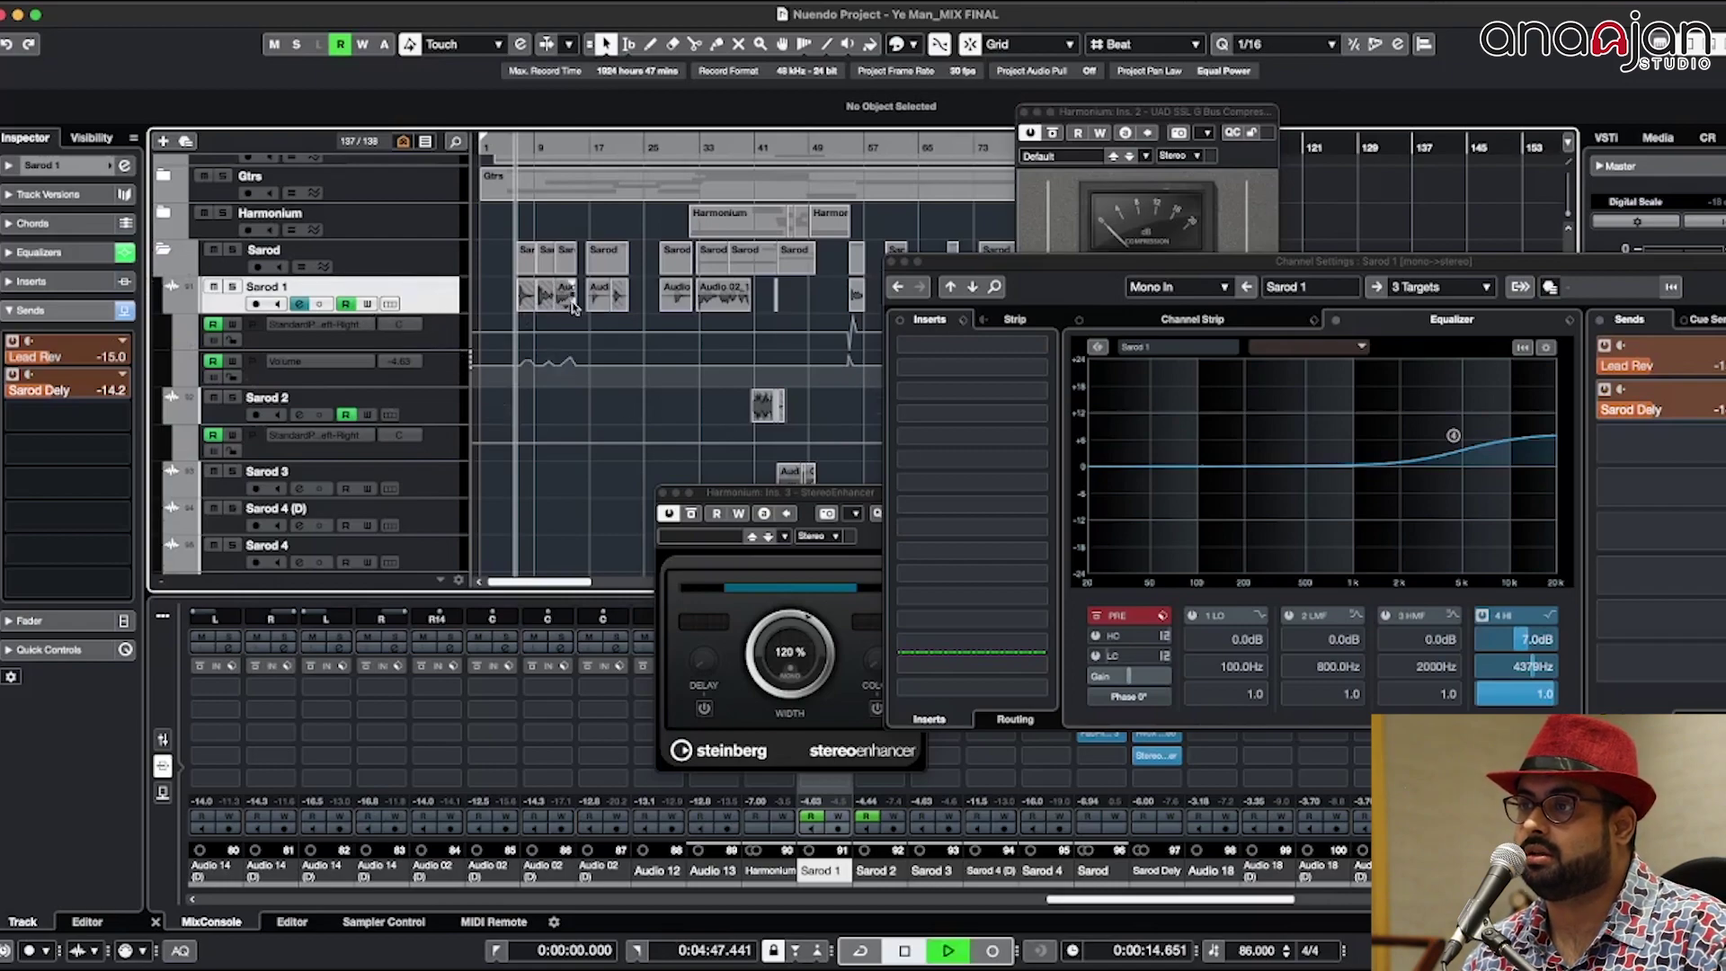
pyautogui.scroll(-1, 471, 432)
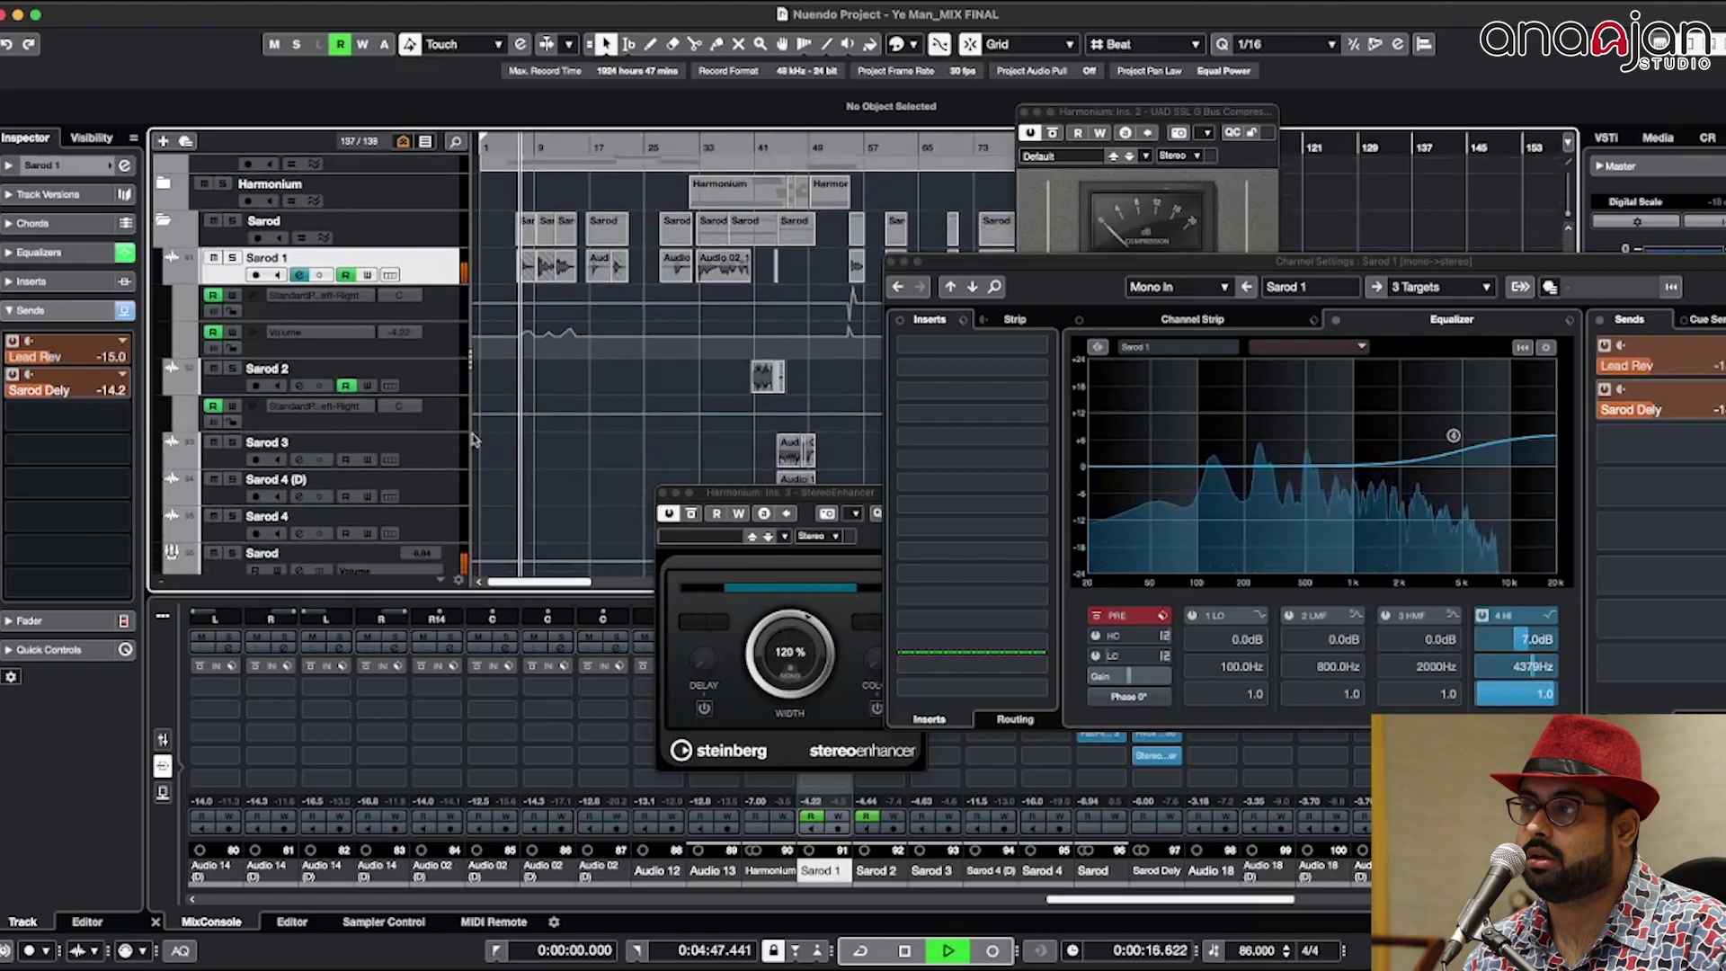
pyautogui.scroll(-3, 471, 432)
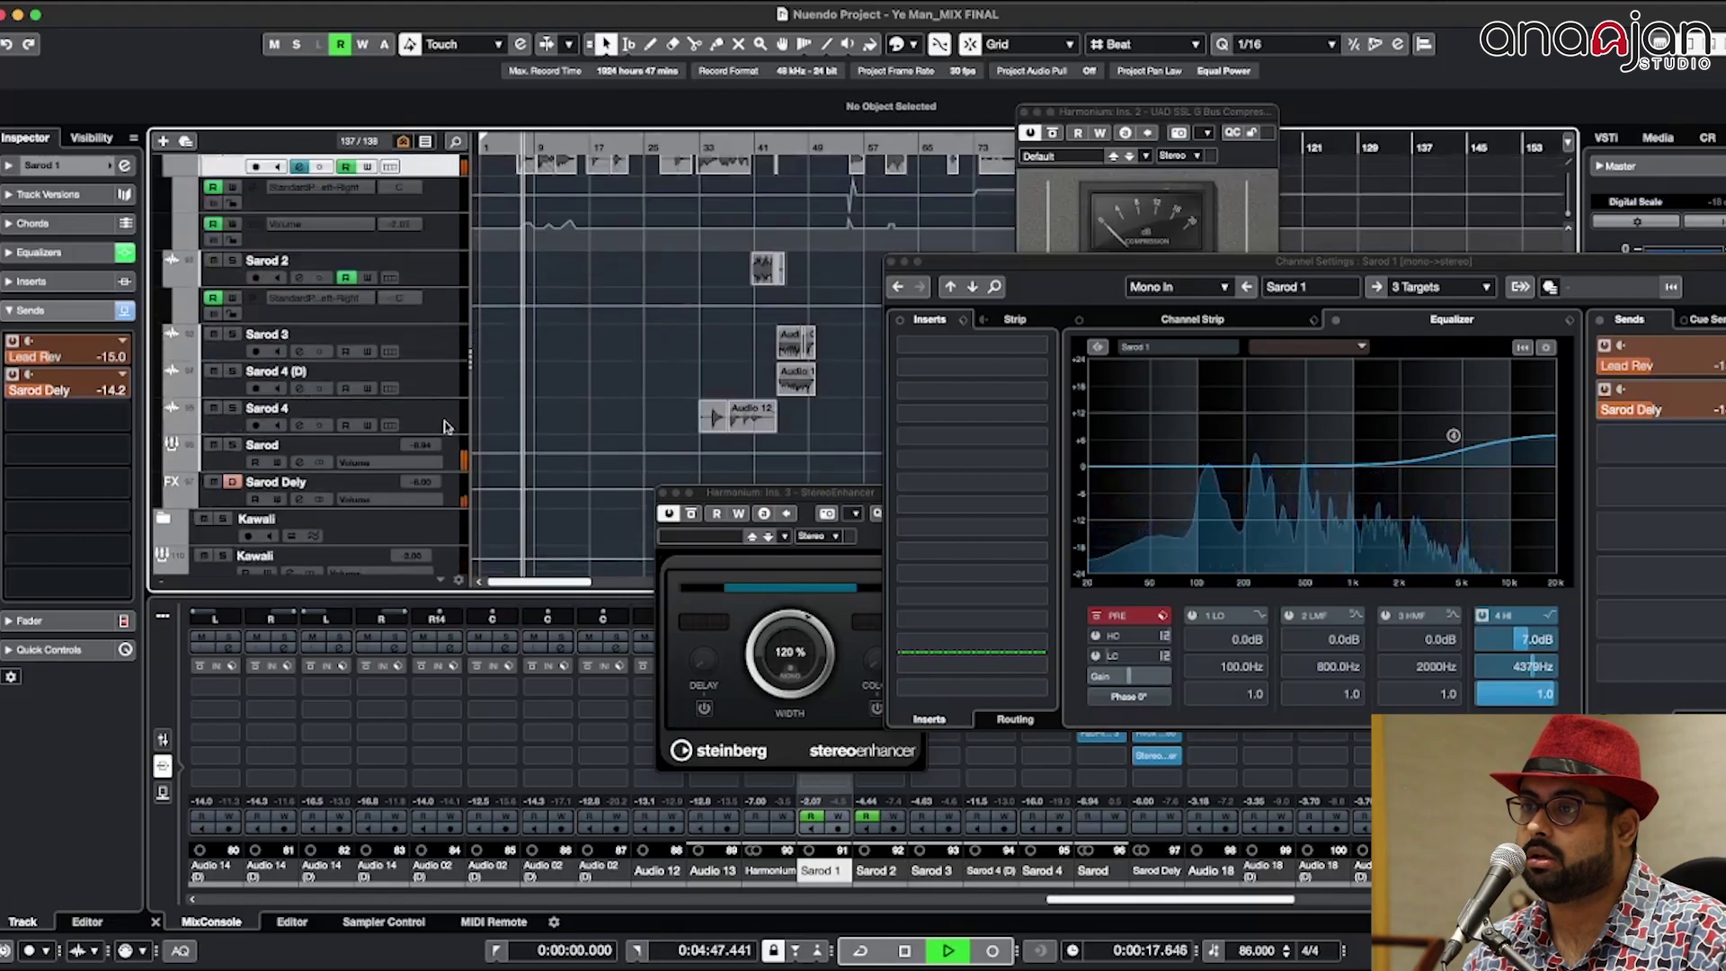
pyautogui.click(324, 442)
# Step: Inspect the Sarod's UAD Neve Preamp, SSL G Bus Compressor and Pro-Q 3 editors, then close them
pyautogui.press('space')
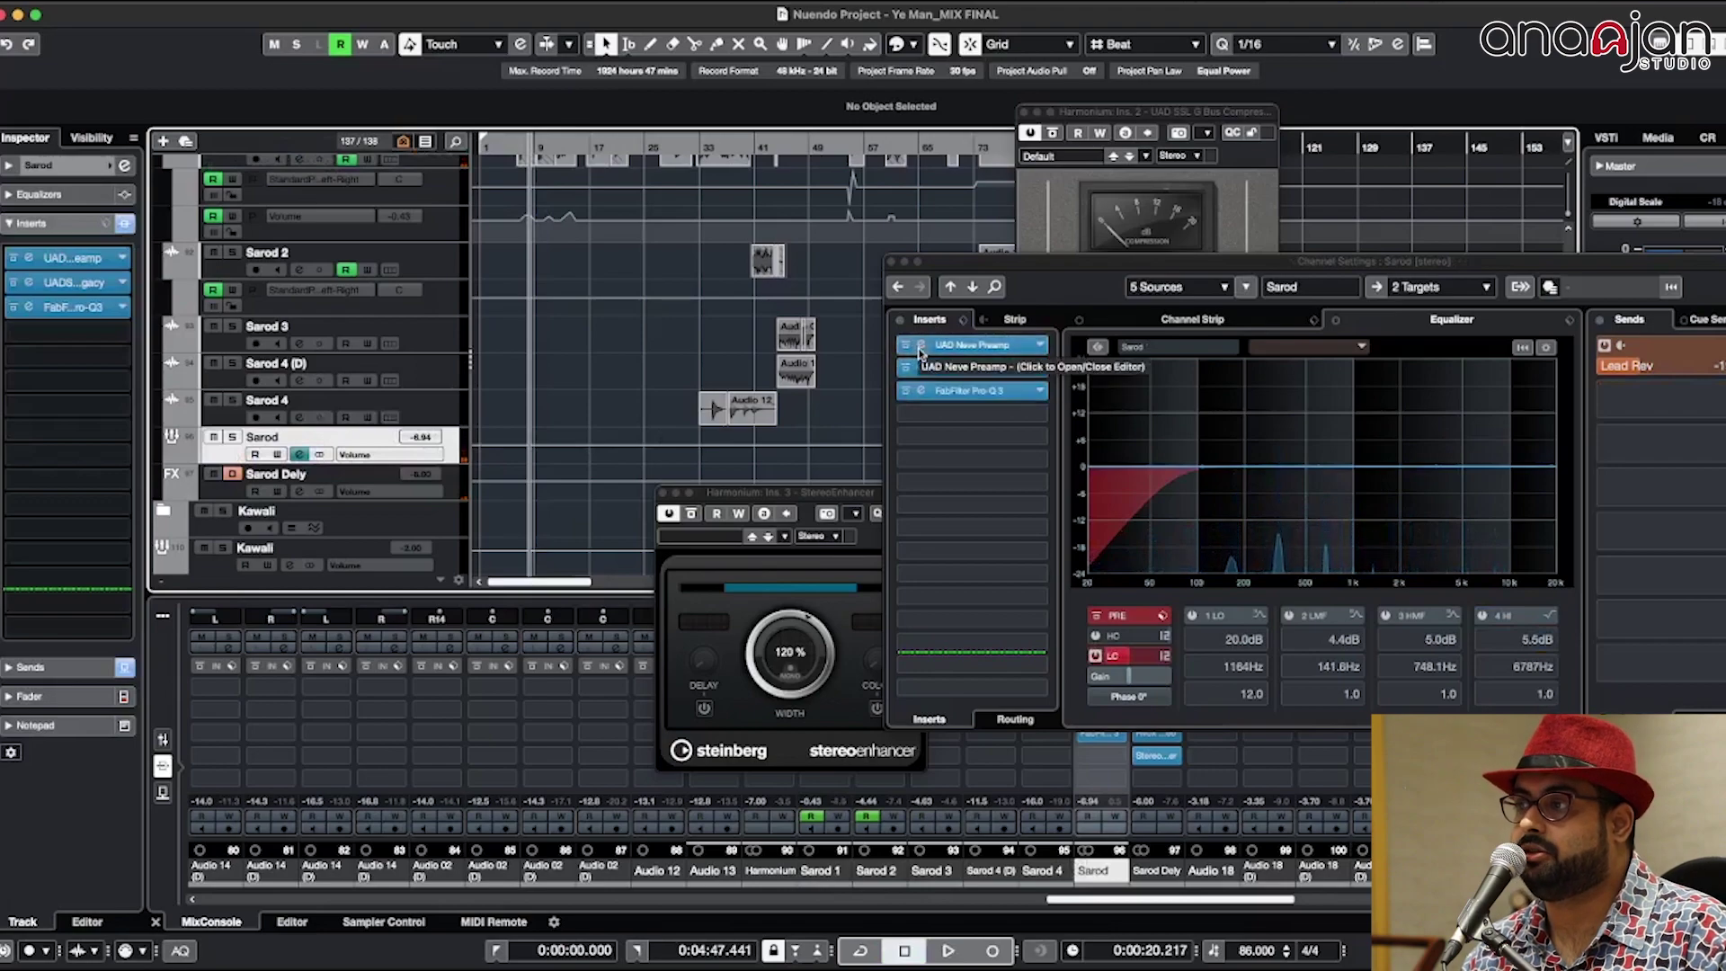
pyautogui.click(920, 351)
pyautogui.moveTo(903, 199); pyautogui.dragTo(868, 62)
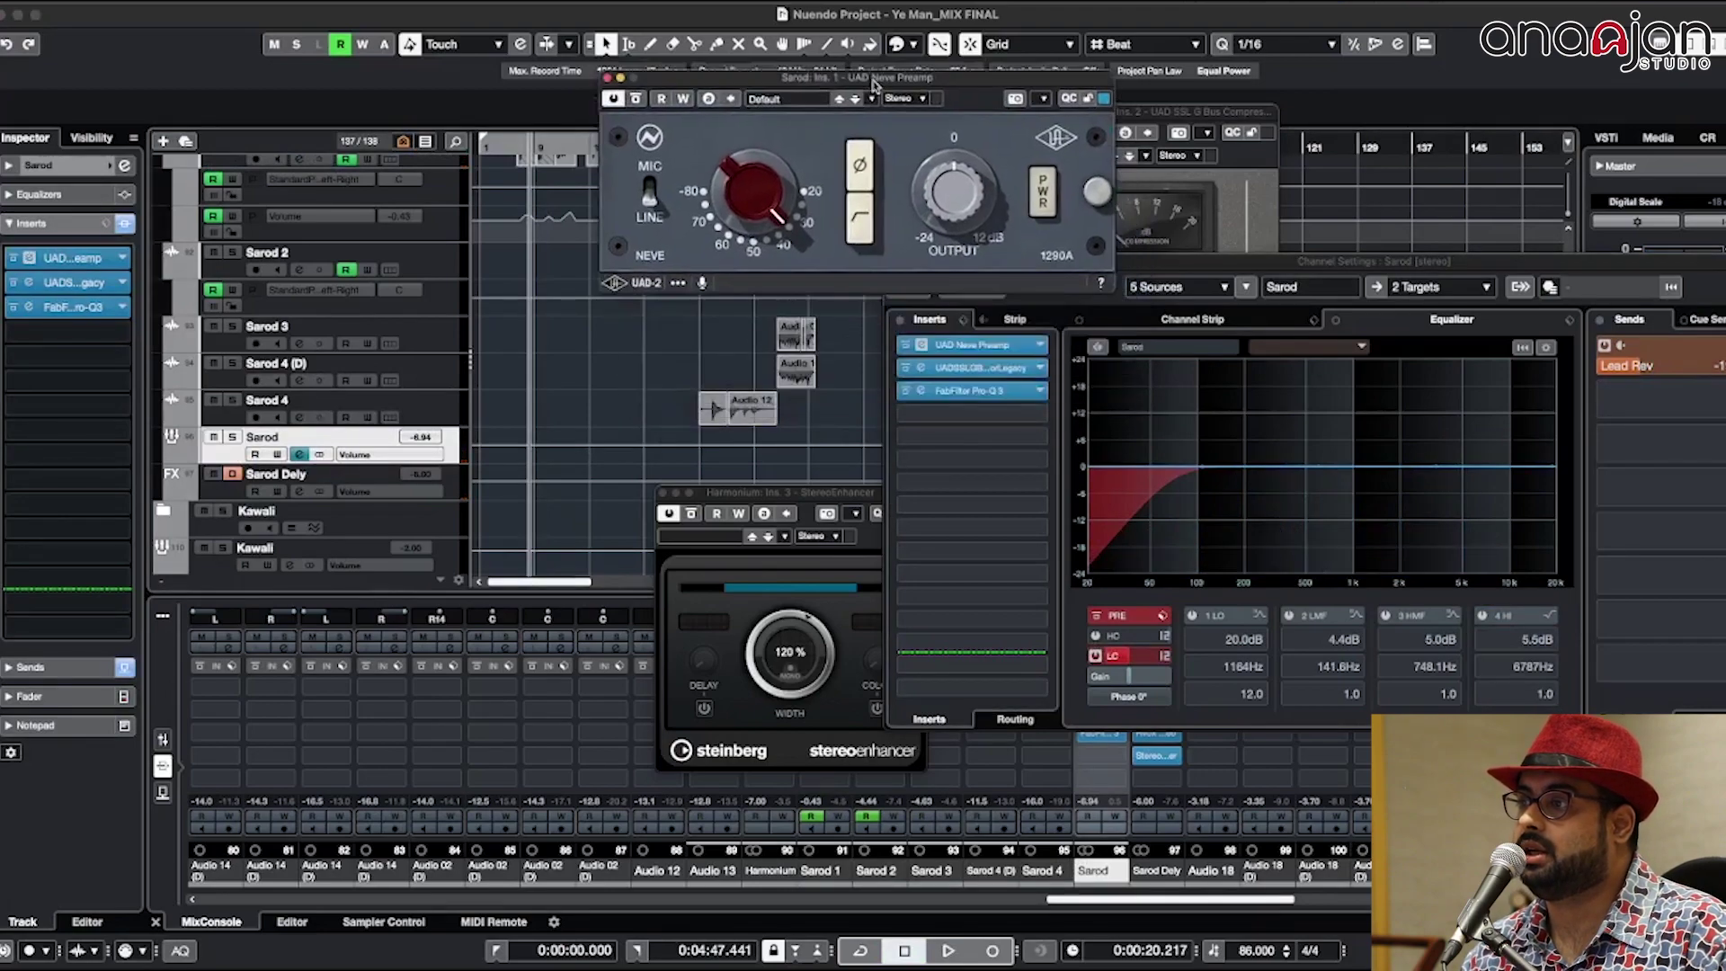
pyautogui.click(921, 370)
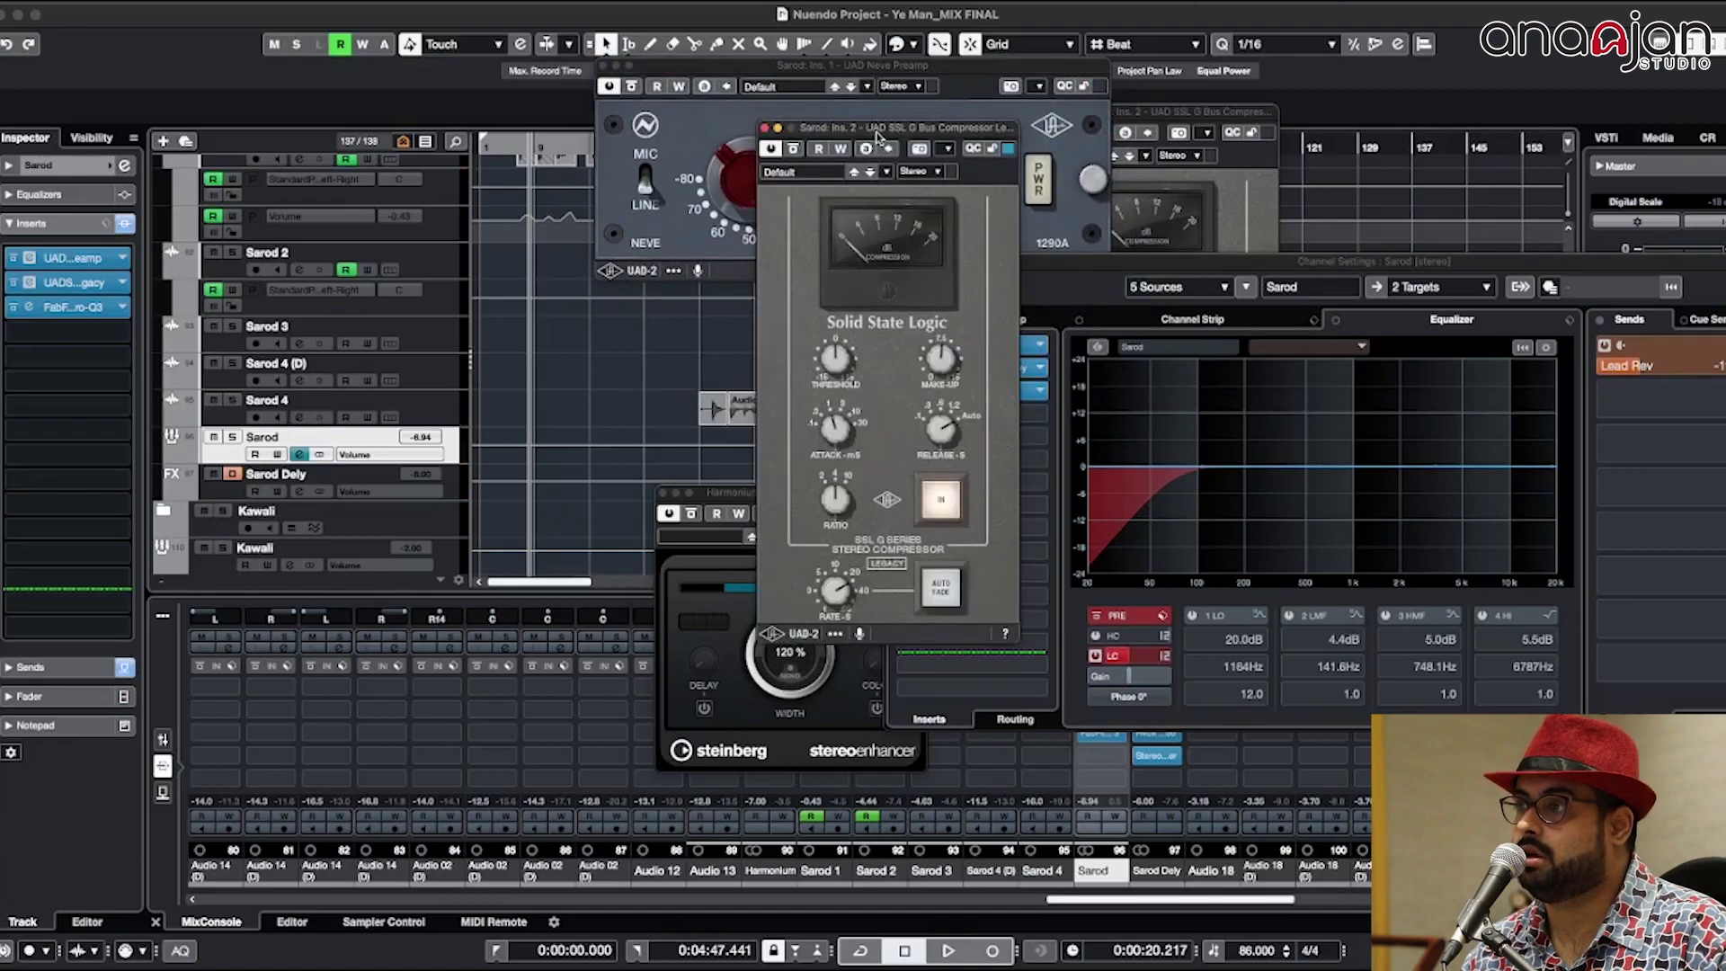
pyautogui.moveTo(877, 135); pyautogui.dragTo(478, 83)
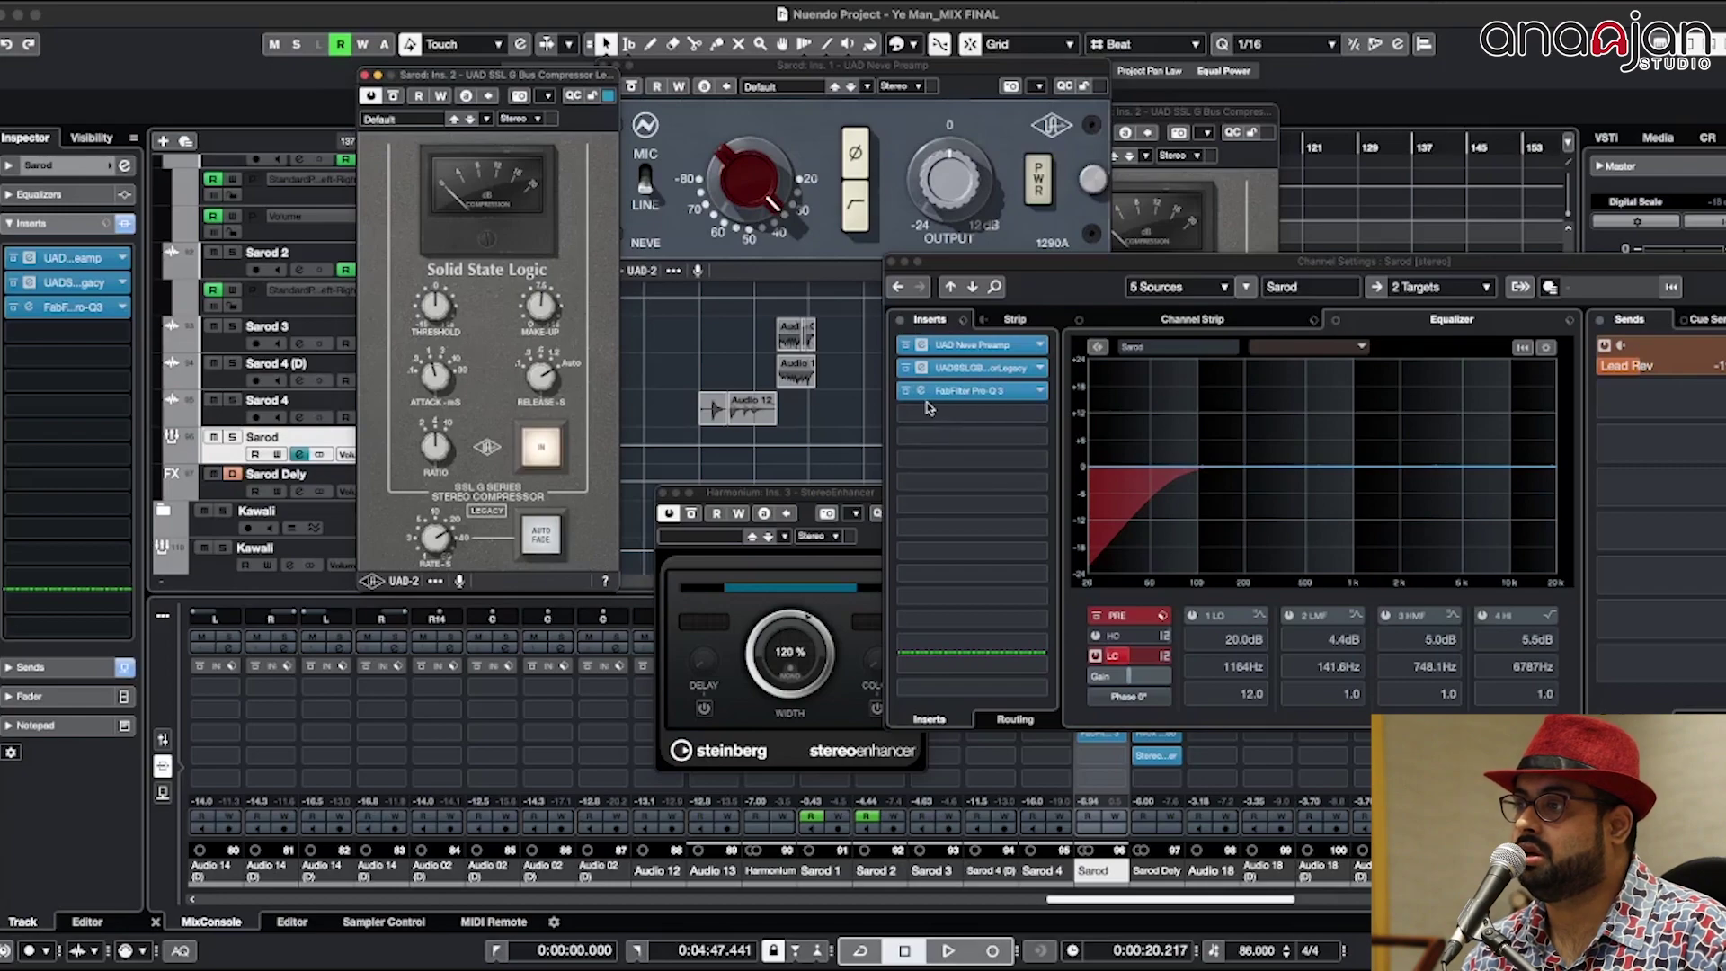
pyautogui.click(926, 392)
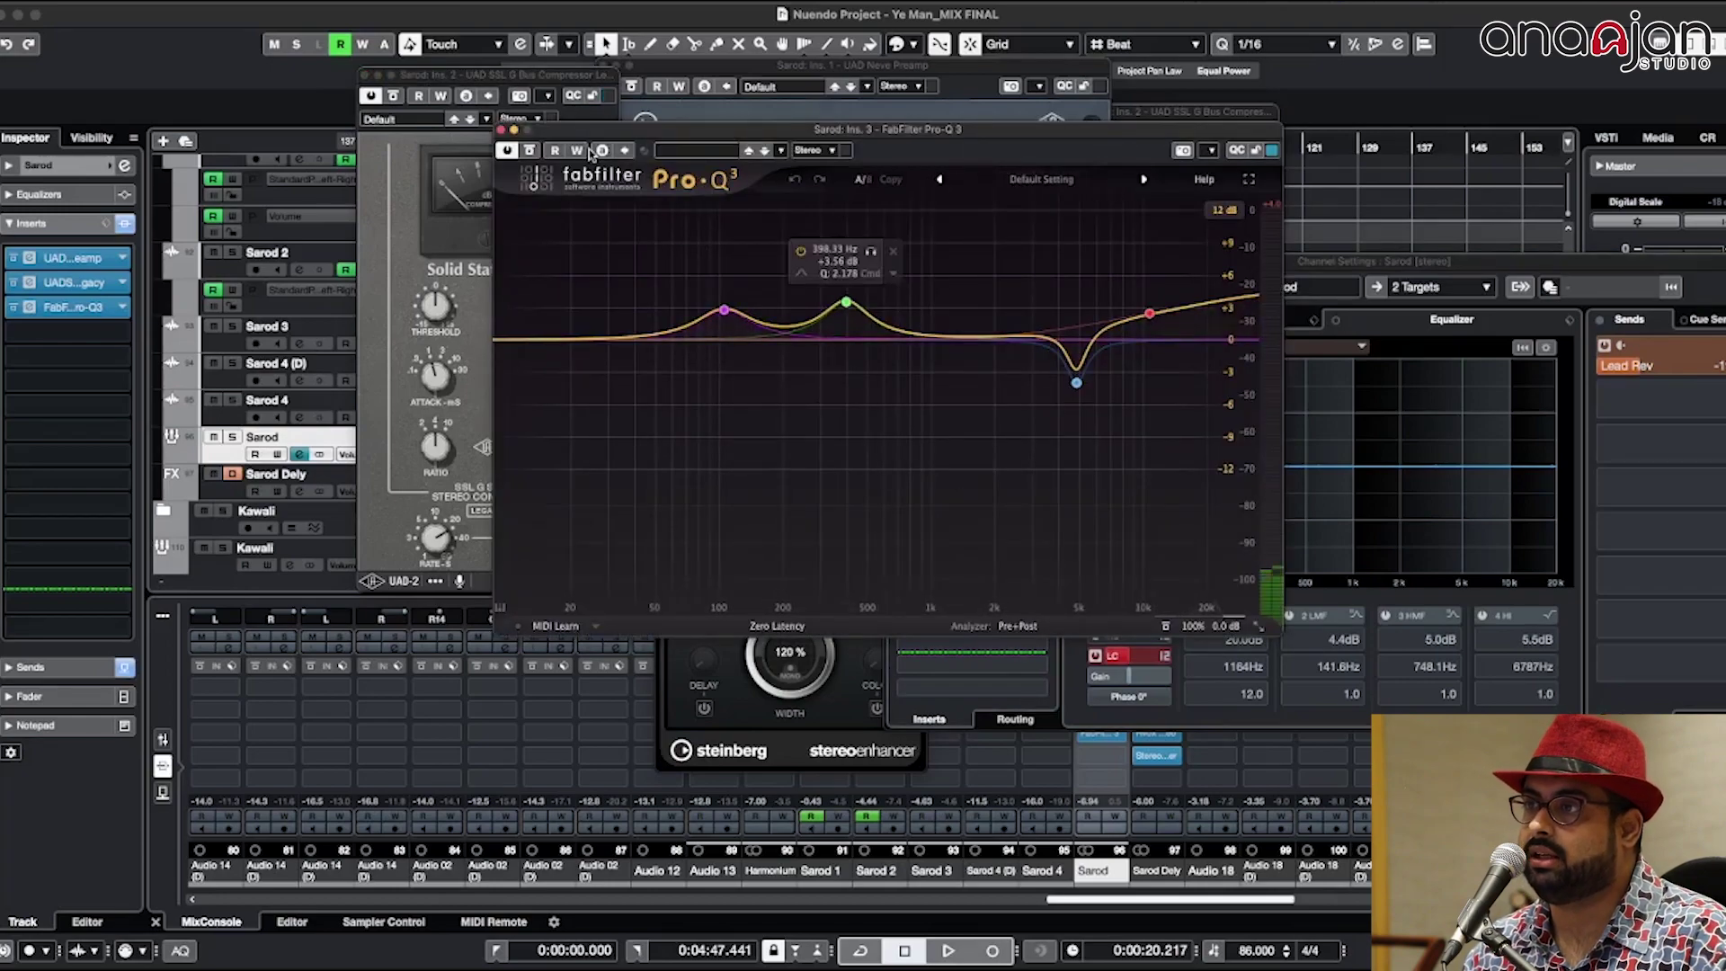
pyautogui.click(498, 131)
pyautogui.click(363, 76)
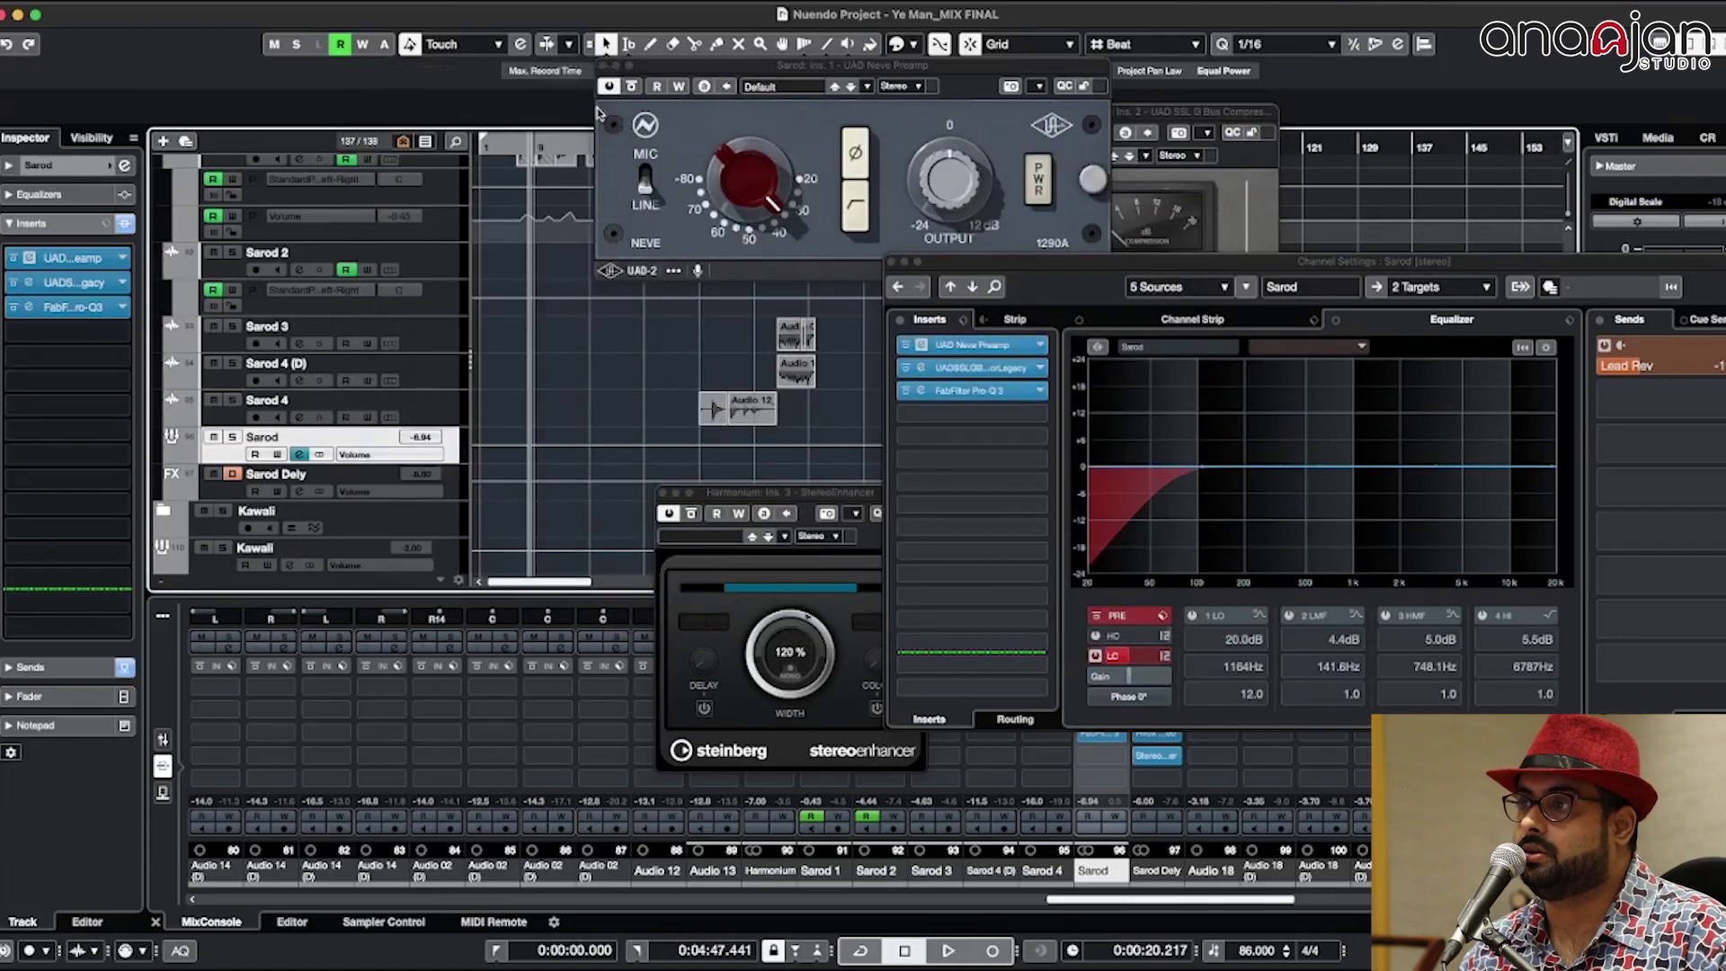
pyautogui.click(603, 67)
# Step: Play the section, return the playhead to bar 4, and solo Sarod 1
pyautogui.press('space')
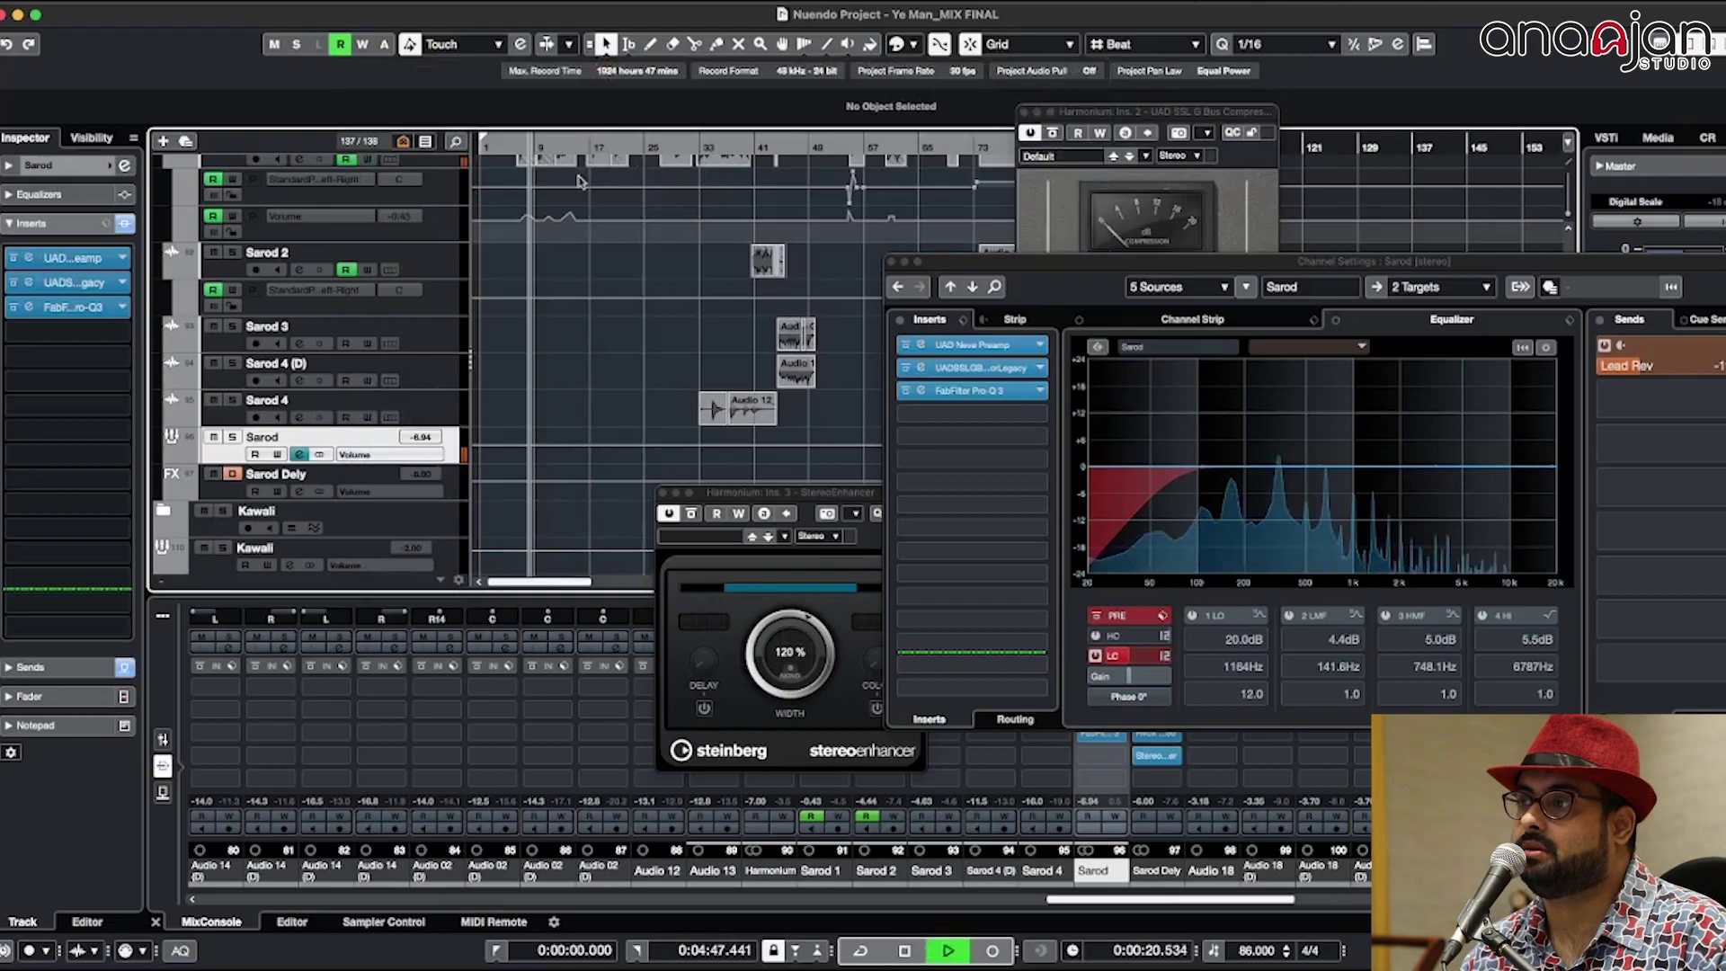
pyautogui.scroll(3, 564, 233)
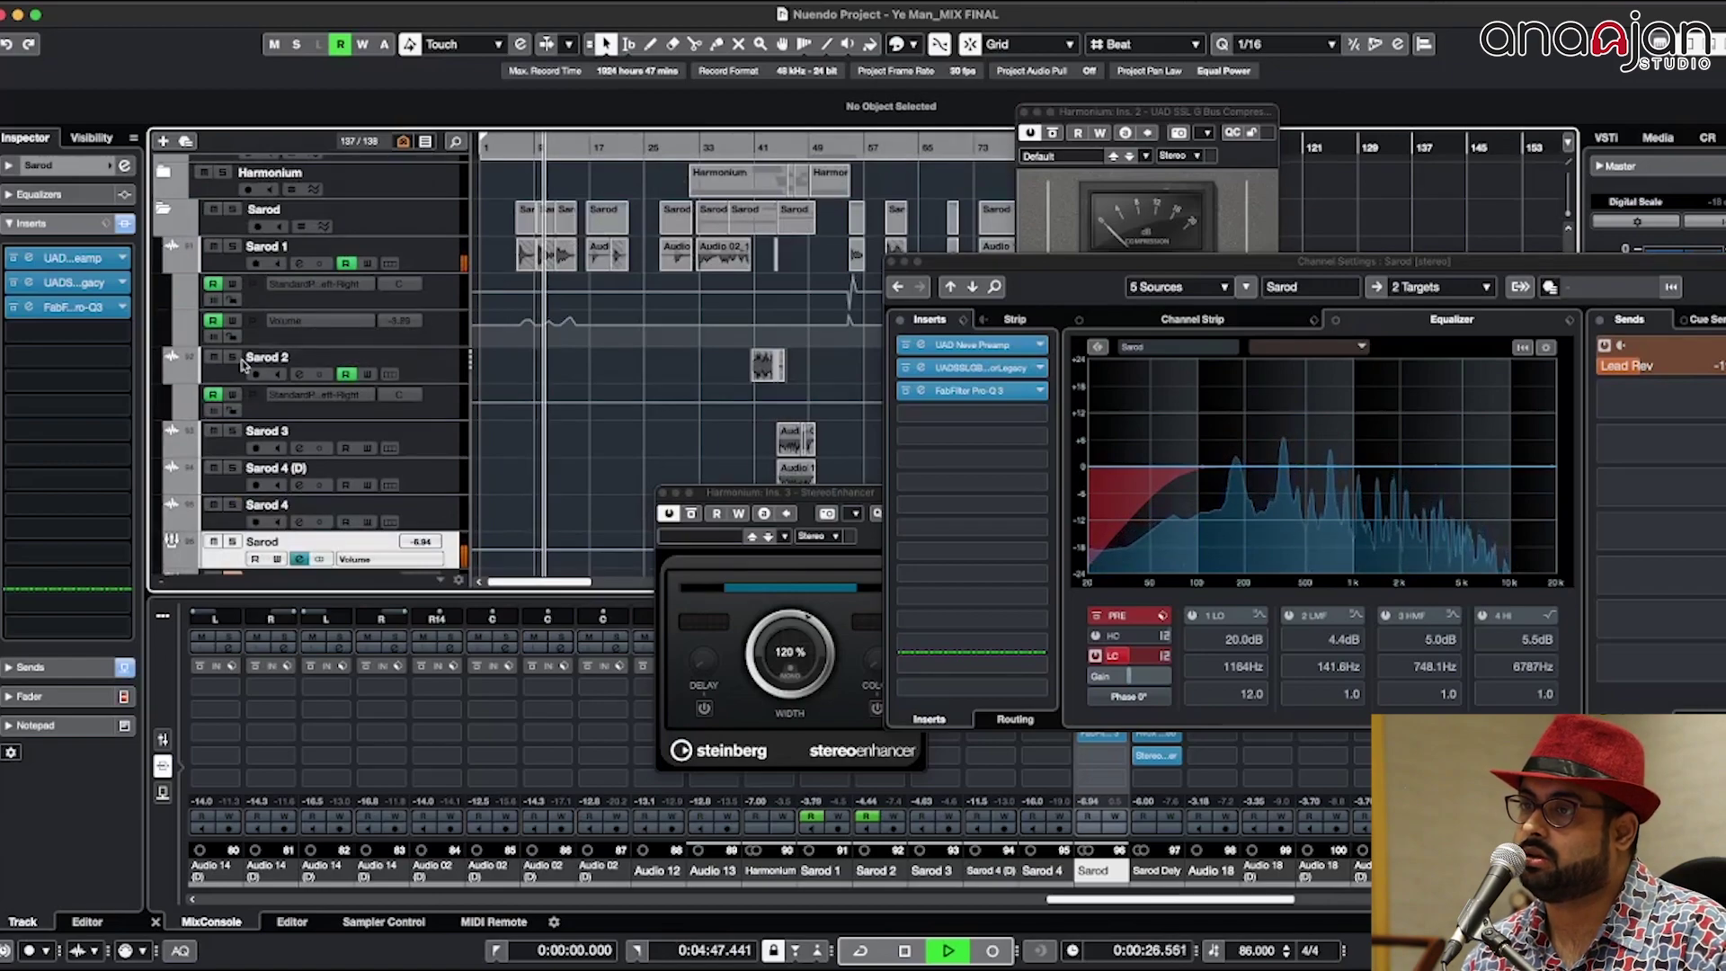
pyautogui.press('space')
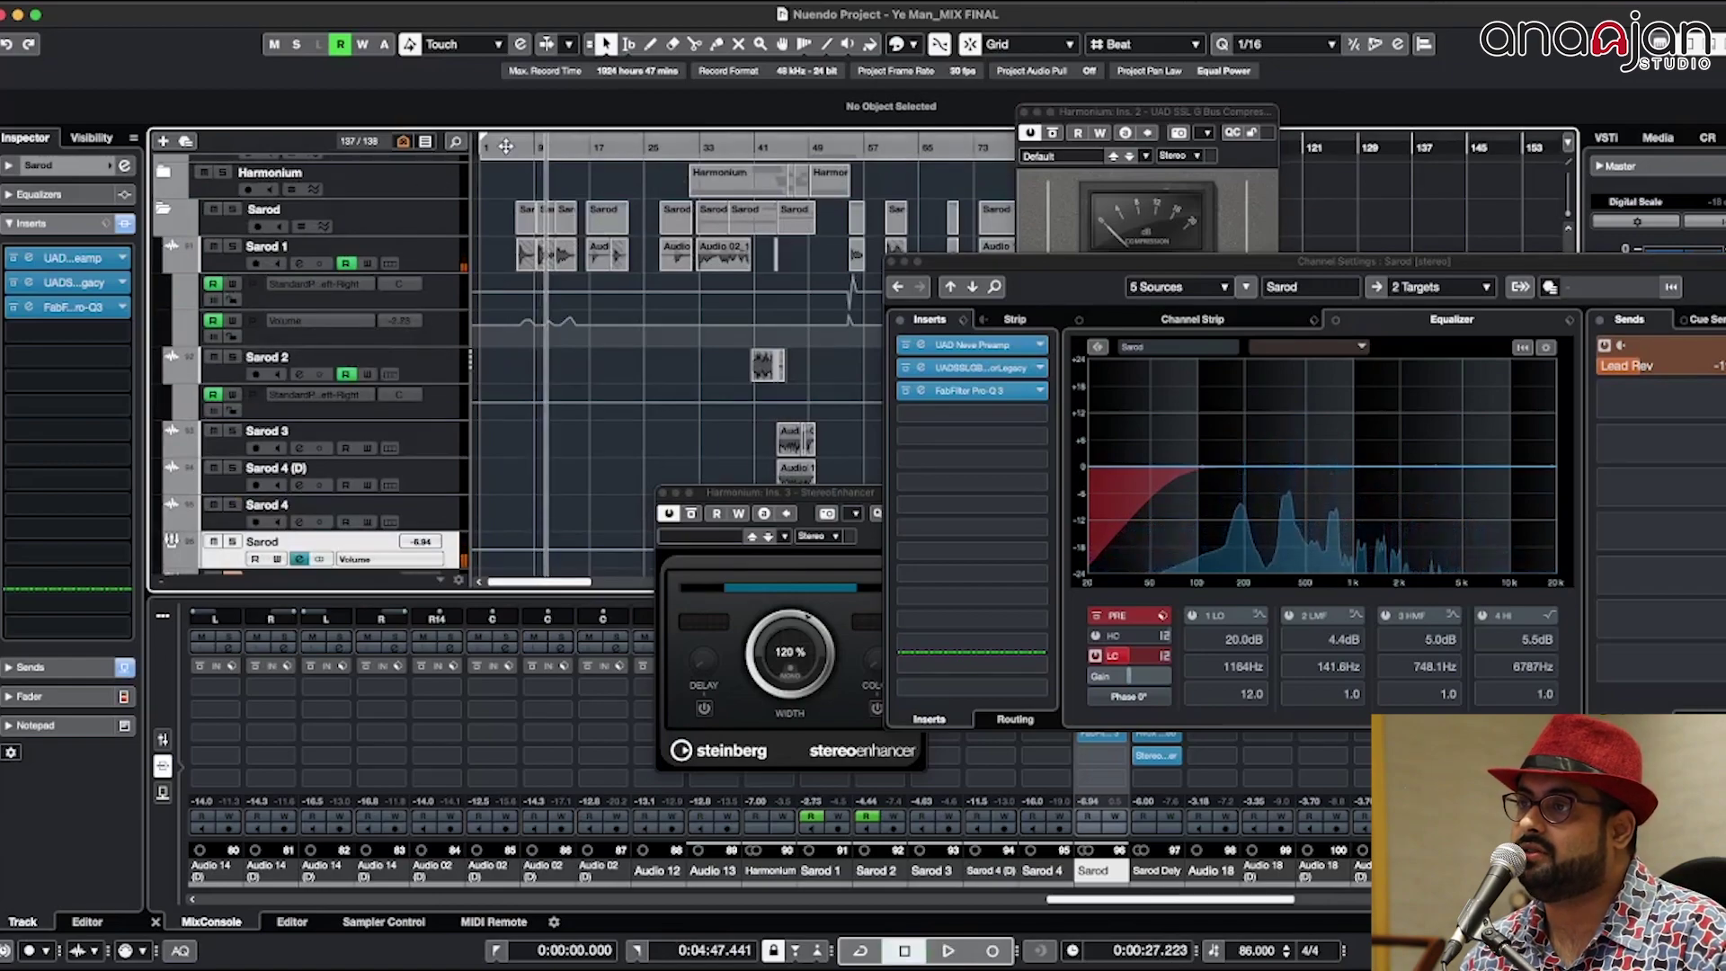
pyautogui.click(518, 149)
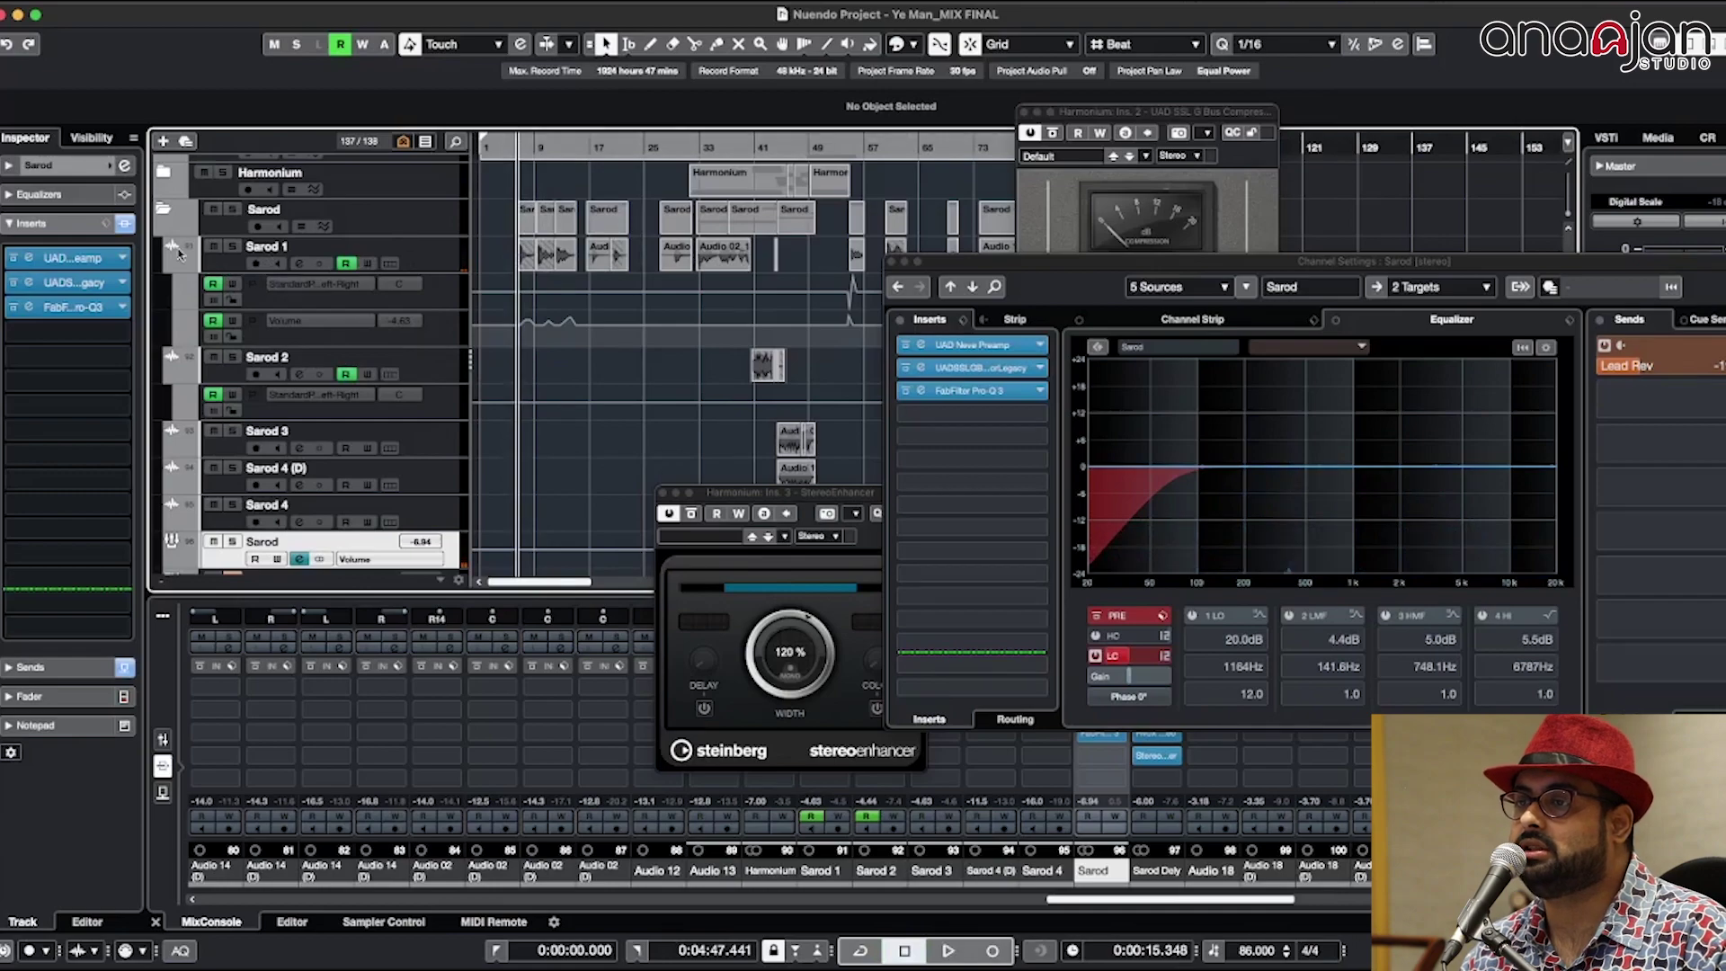
pyautogui.click(231, 246)
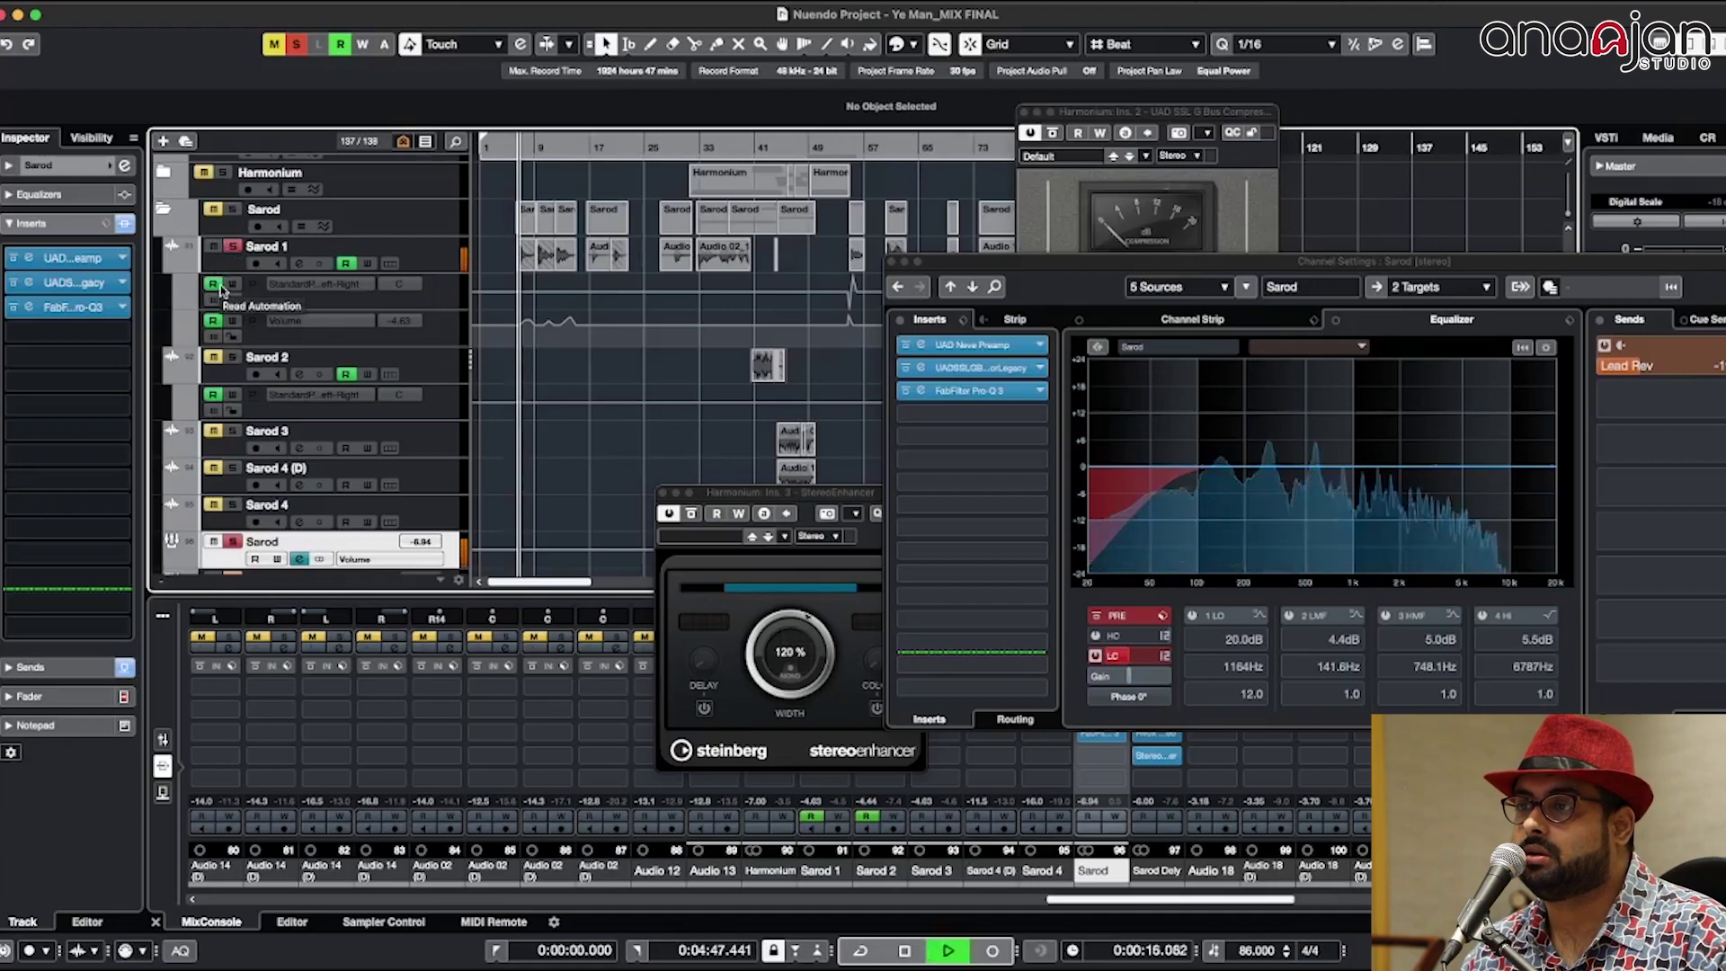
pyautogui.scroll(-3, 209, 341)
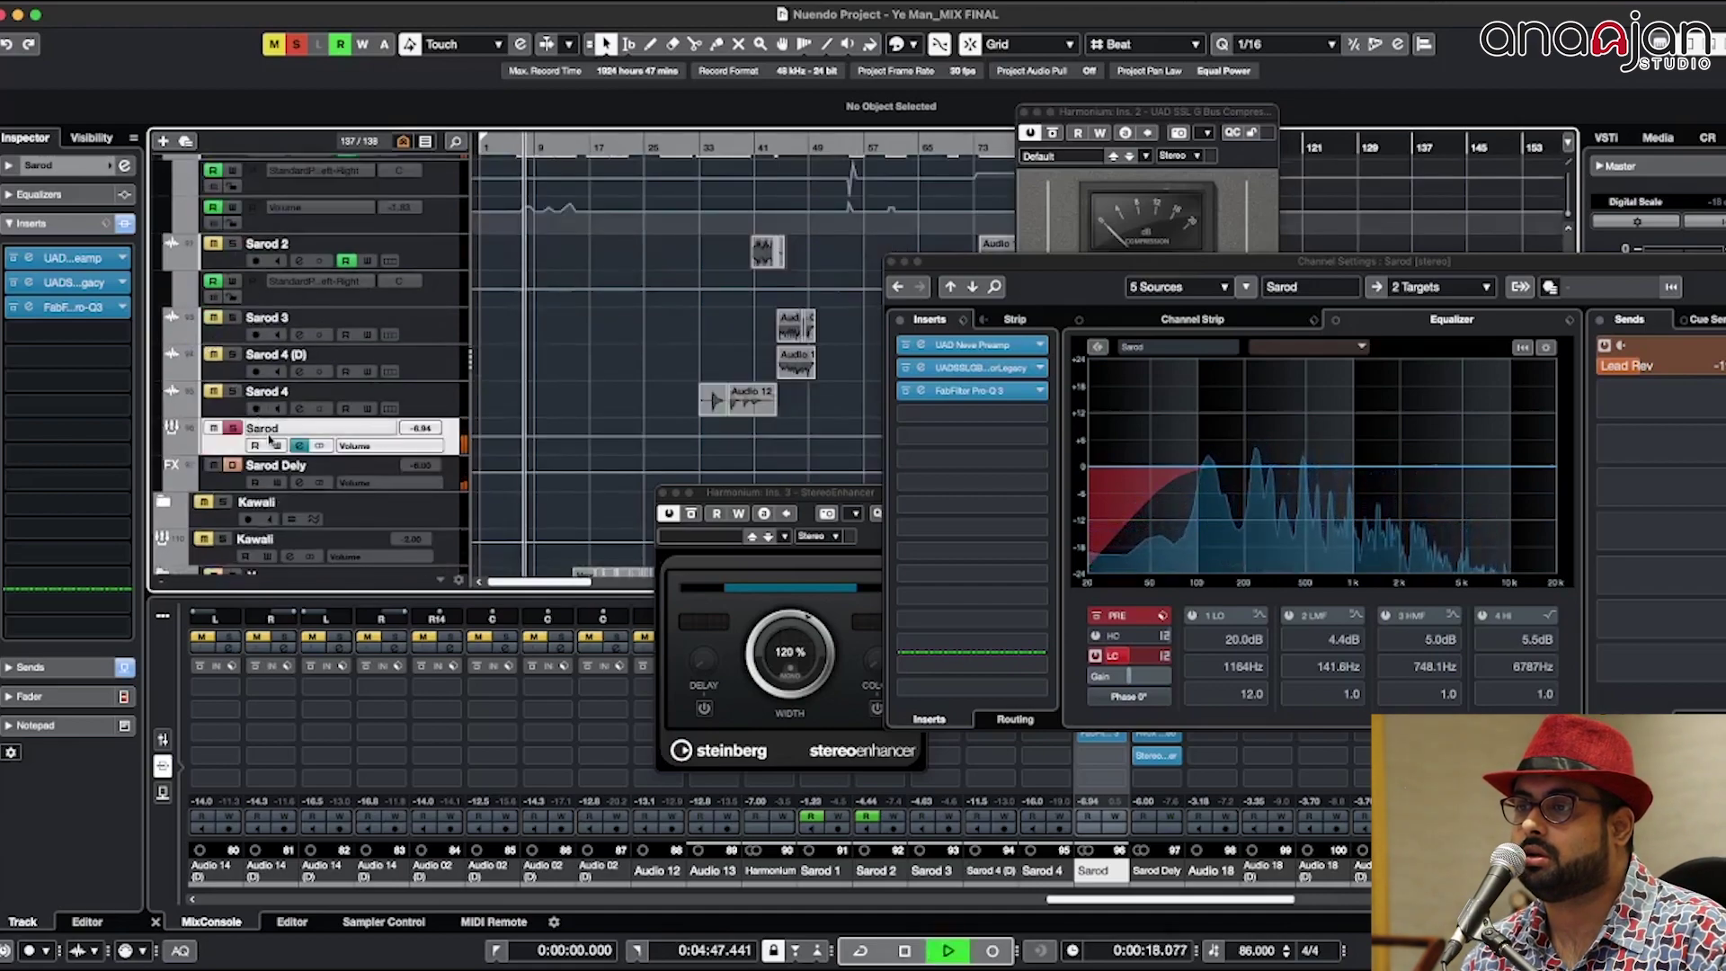
# Step: Select Sarod Dely, open its H-Delay, RVox and StereoEnhancer editors, and play the delay return
pyautogui.click(290, 462)
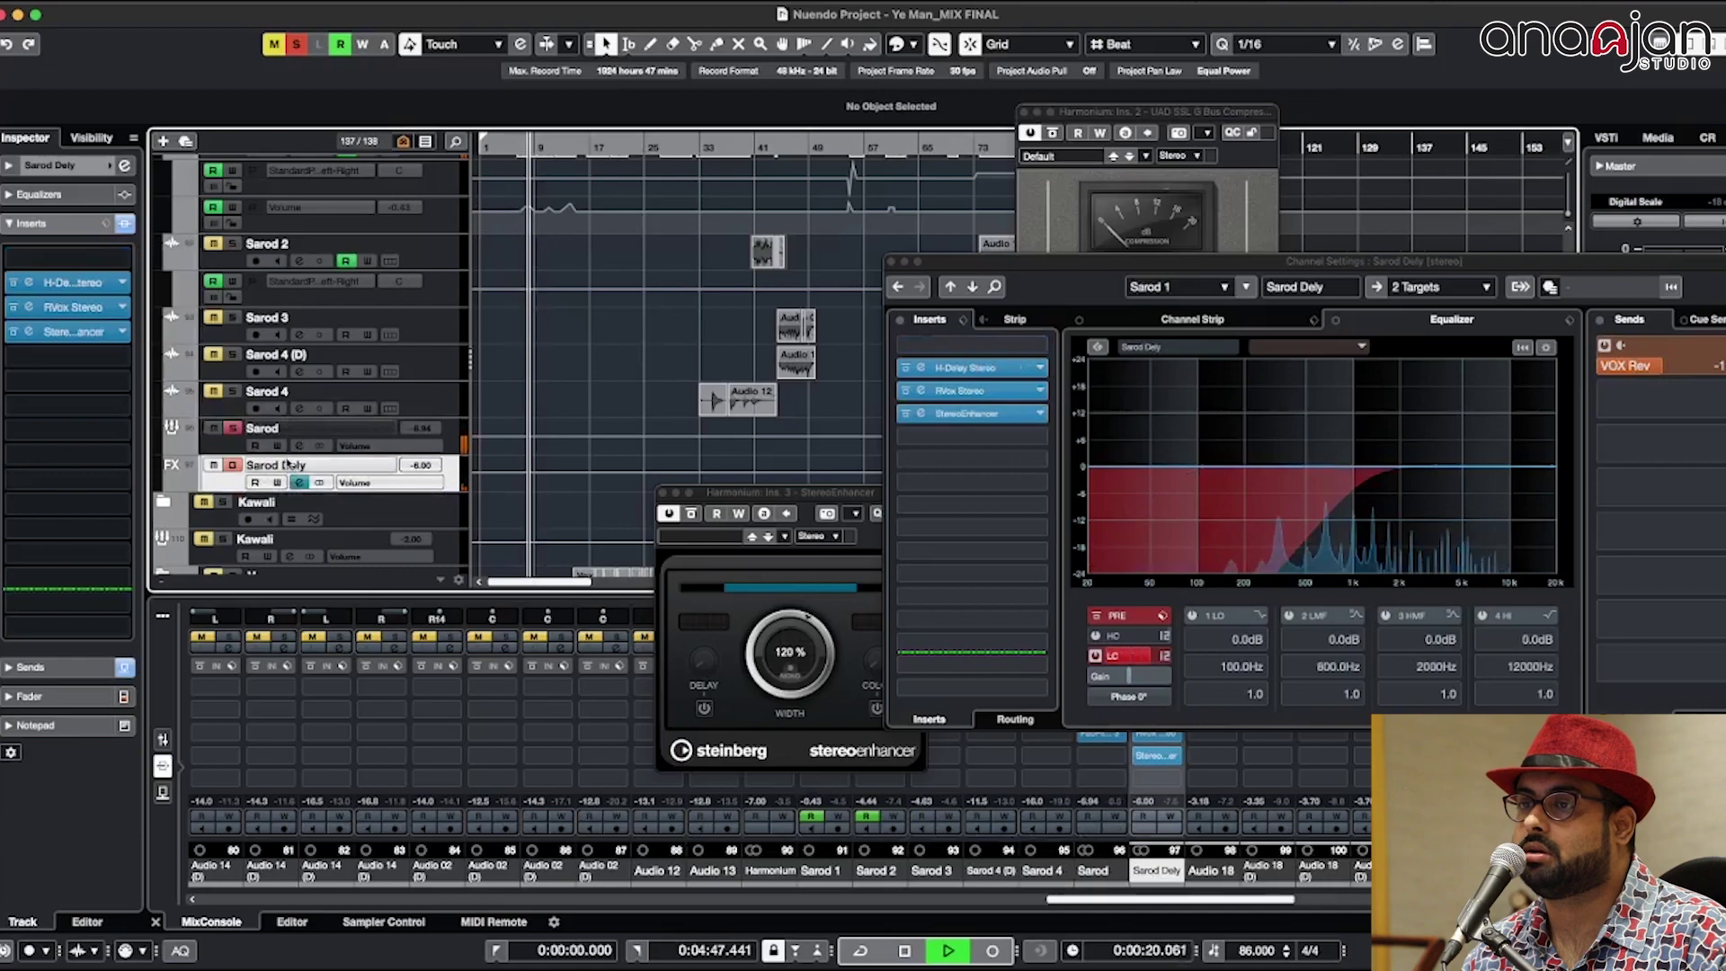
pyautogui.press('space')
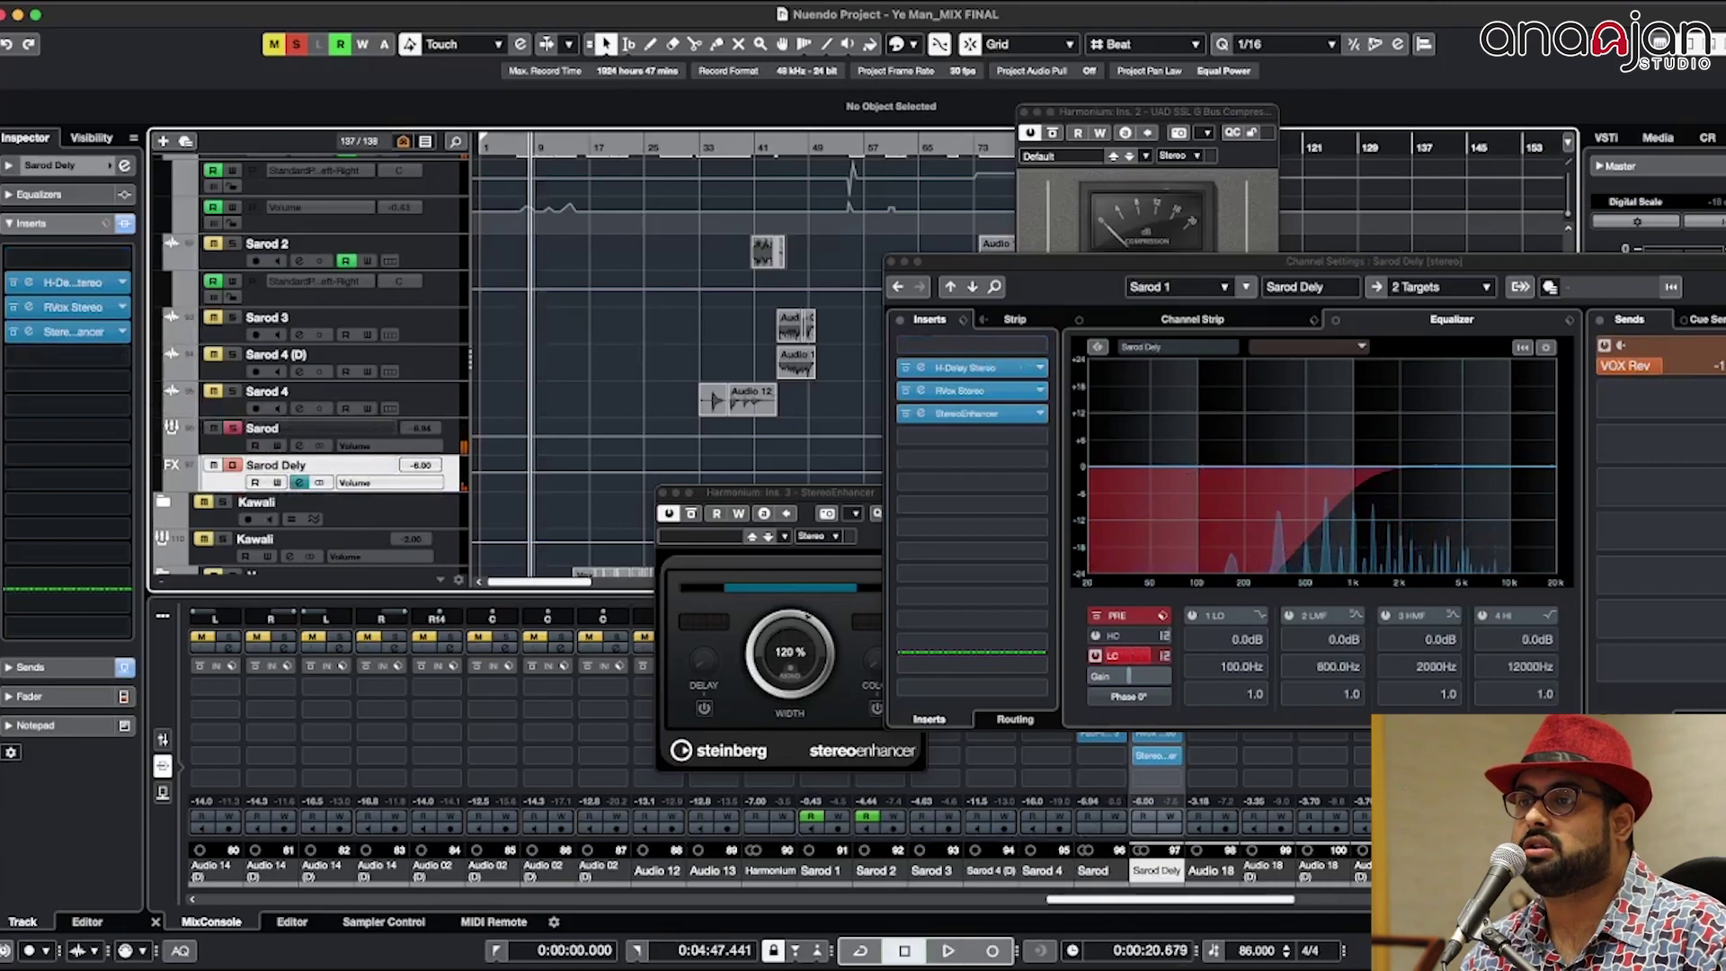
pyautogui.click(25, 284)
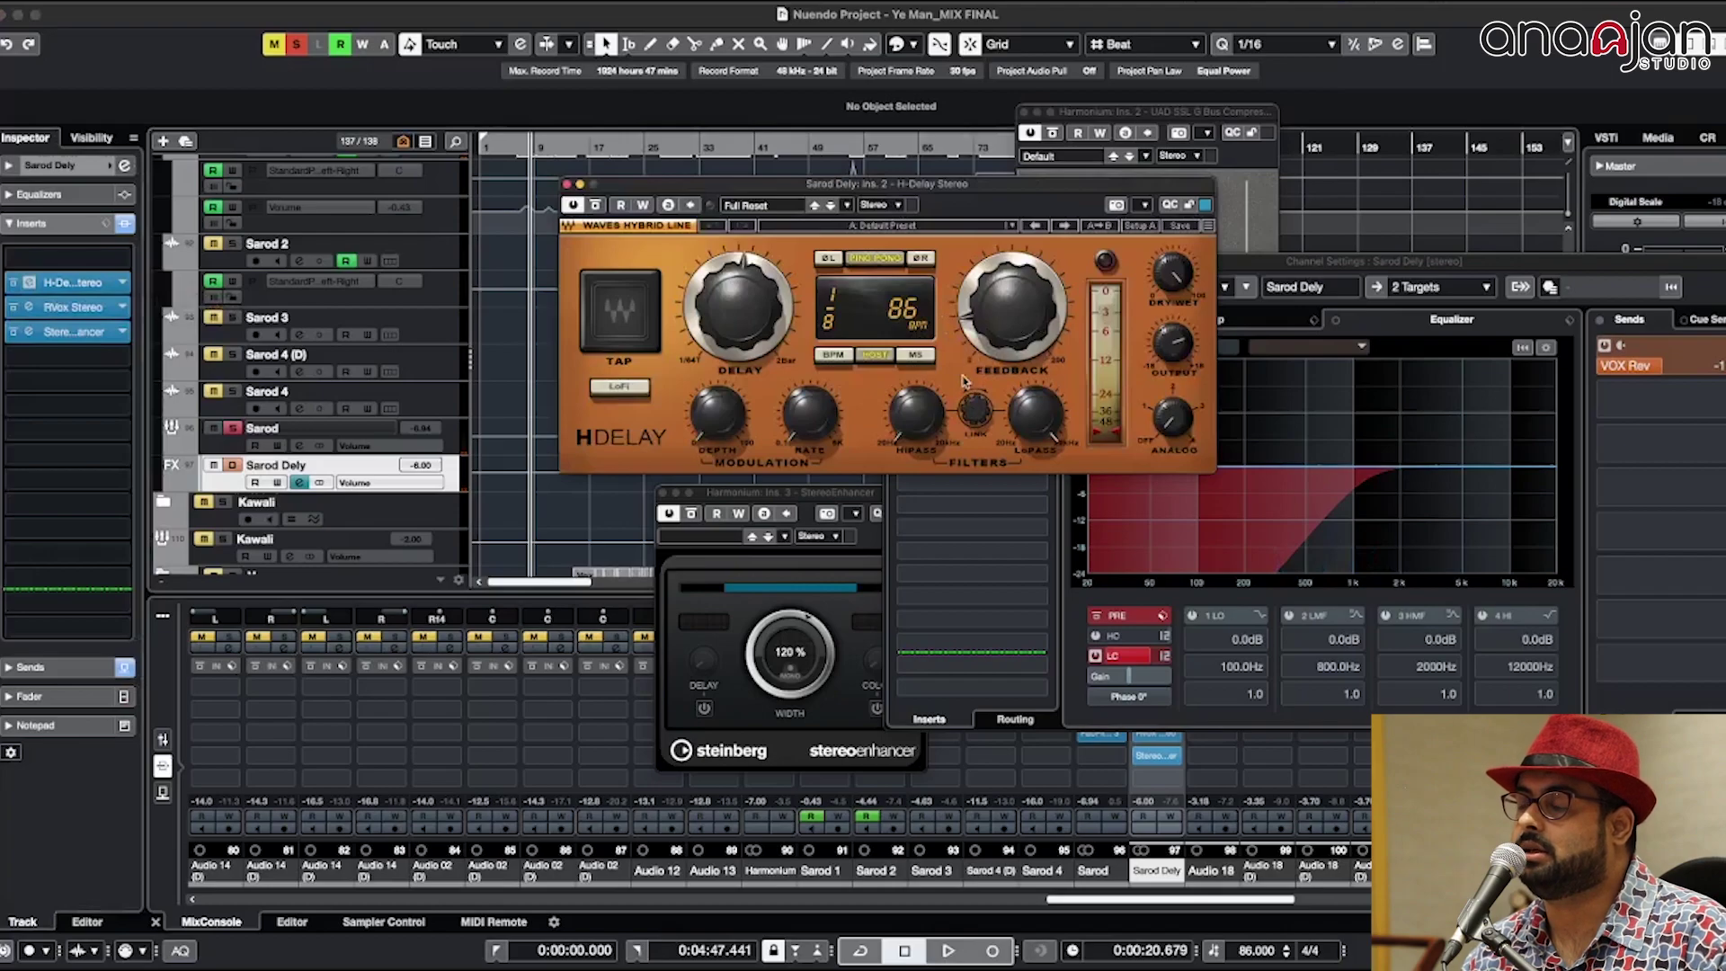
pyautogui.click(28, 306)
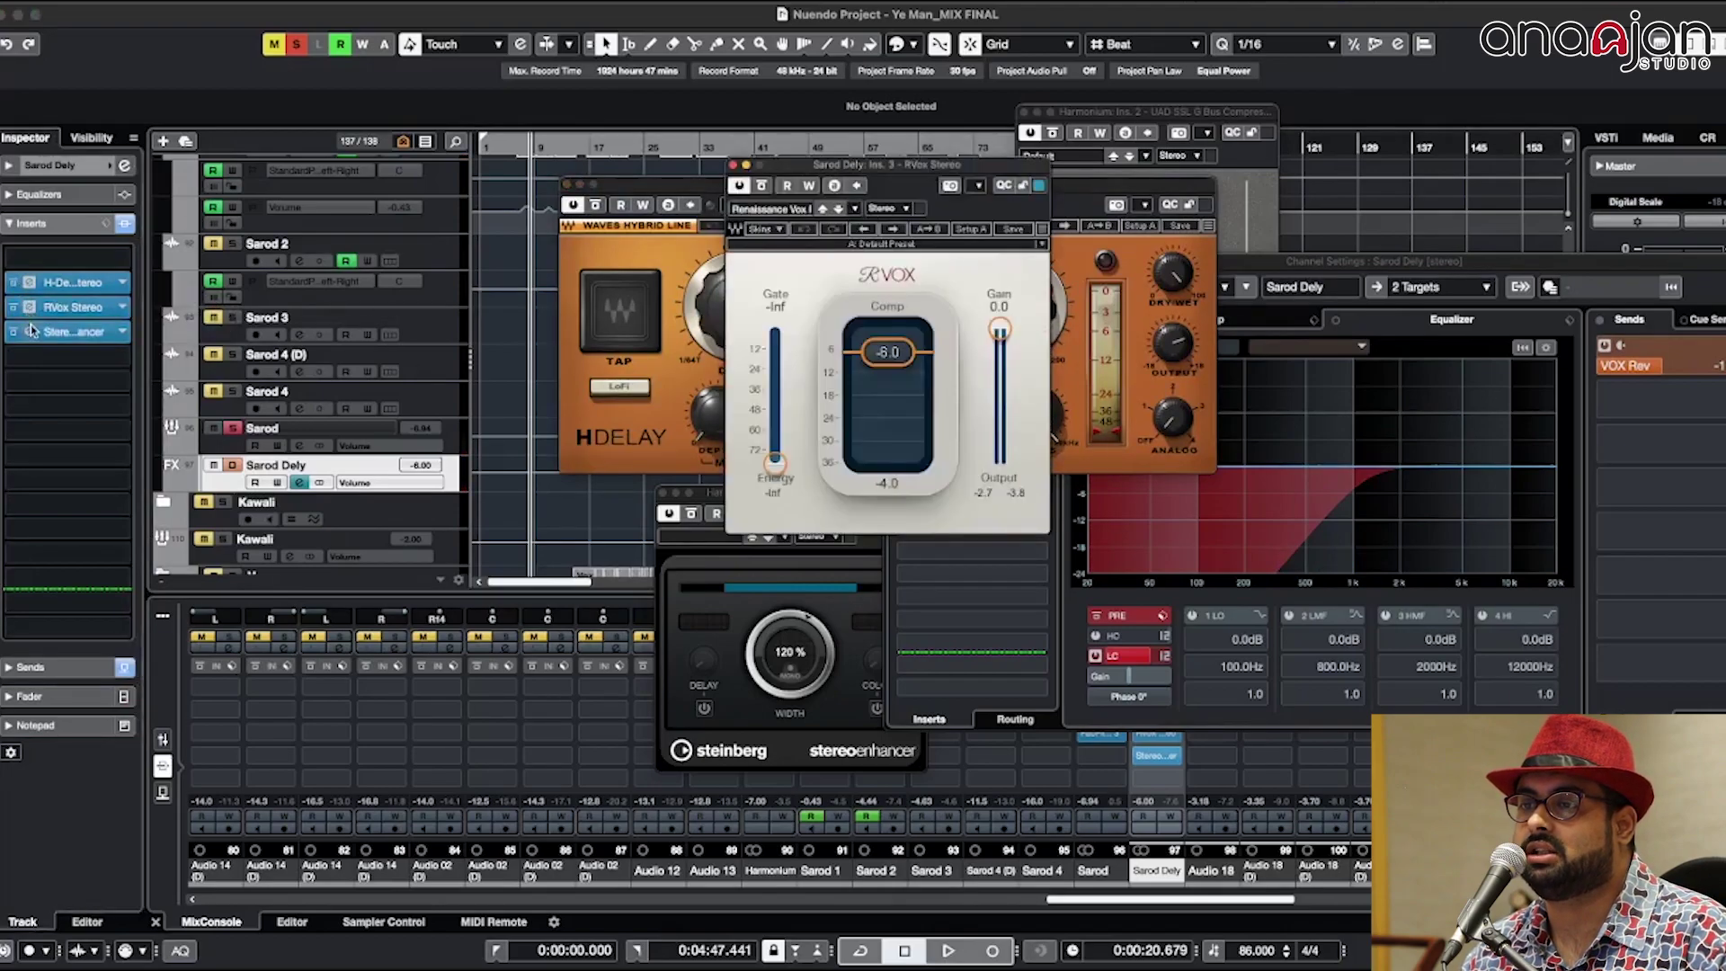
pyautogui.click(29, 331)
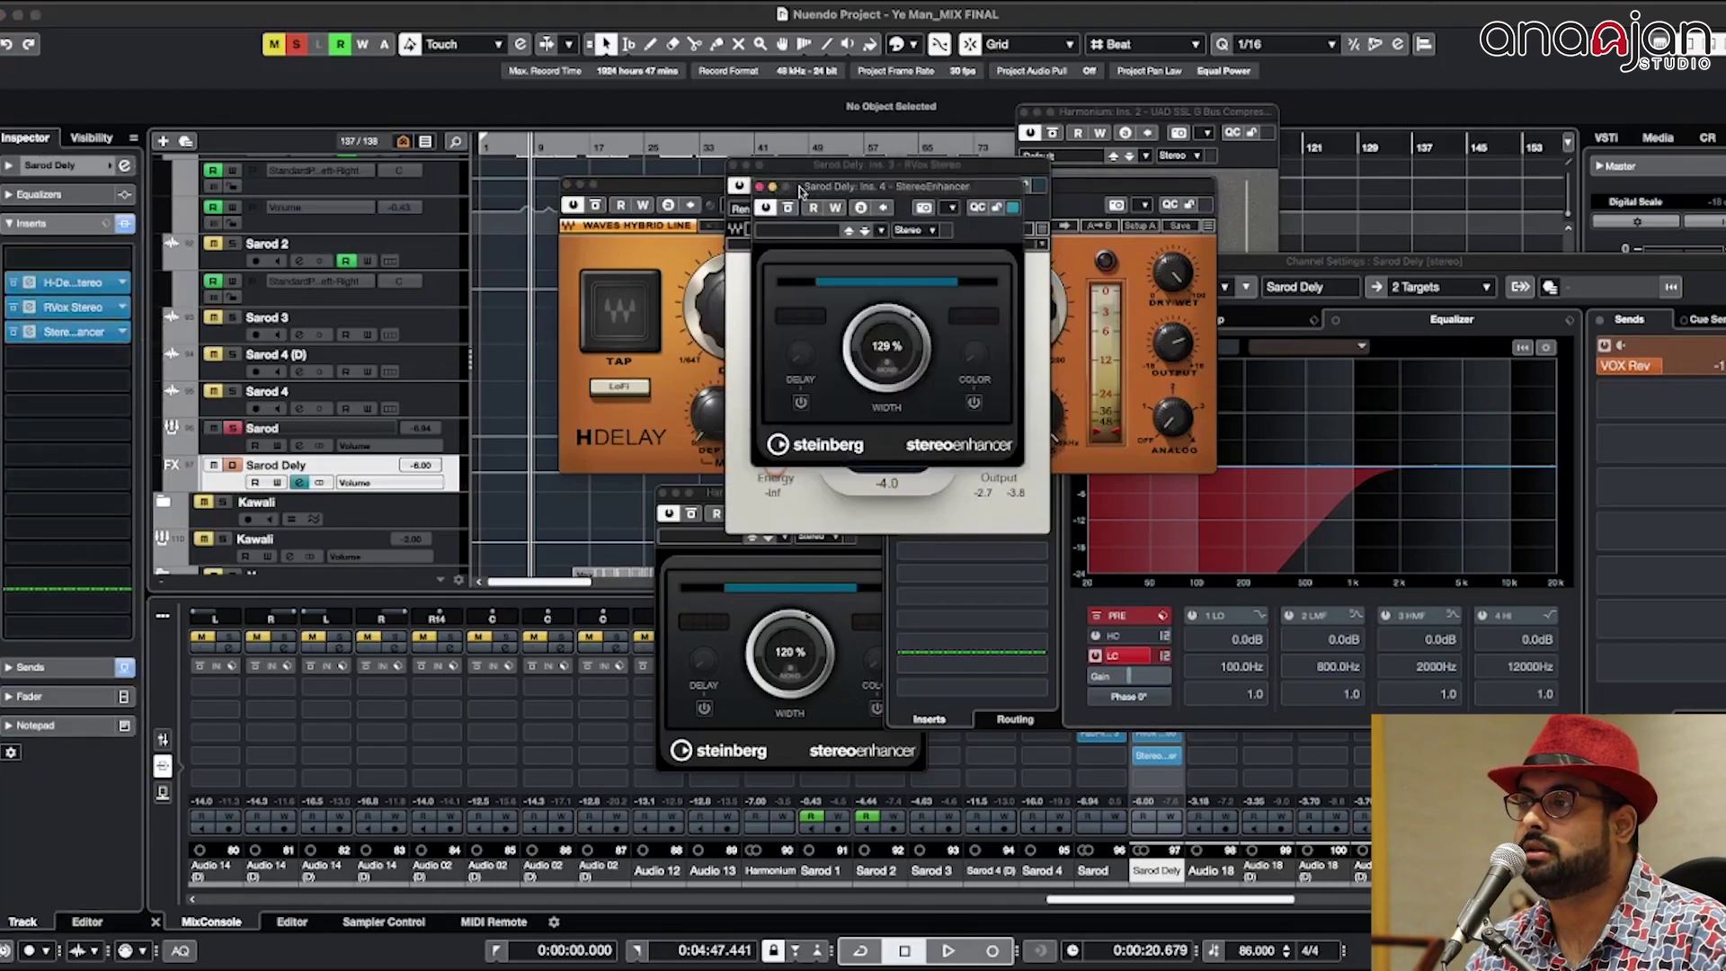
pyautogui.moveTo(800, 191); pyautogui.dragTo(829, 544)
pyautogui.press('space')
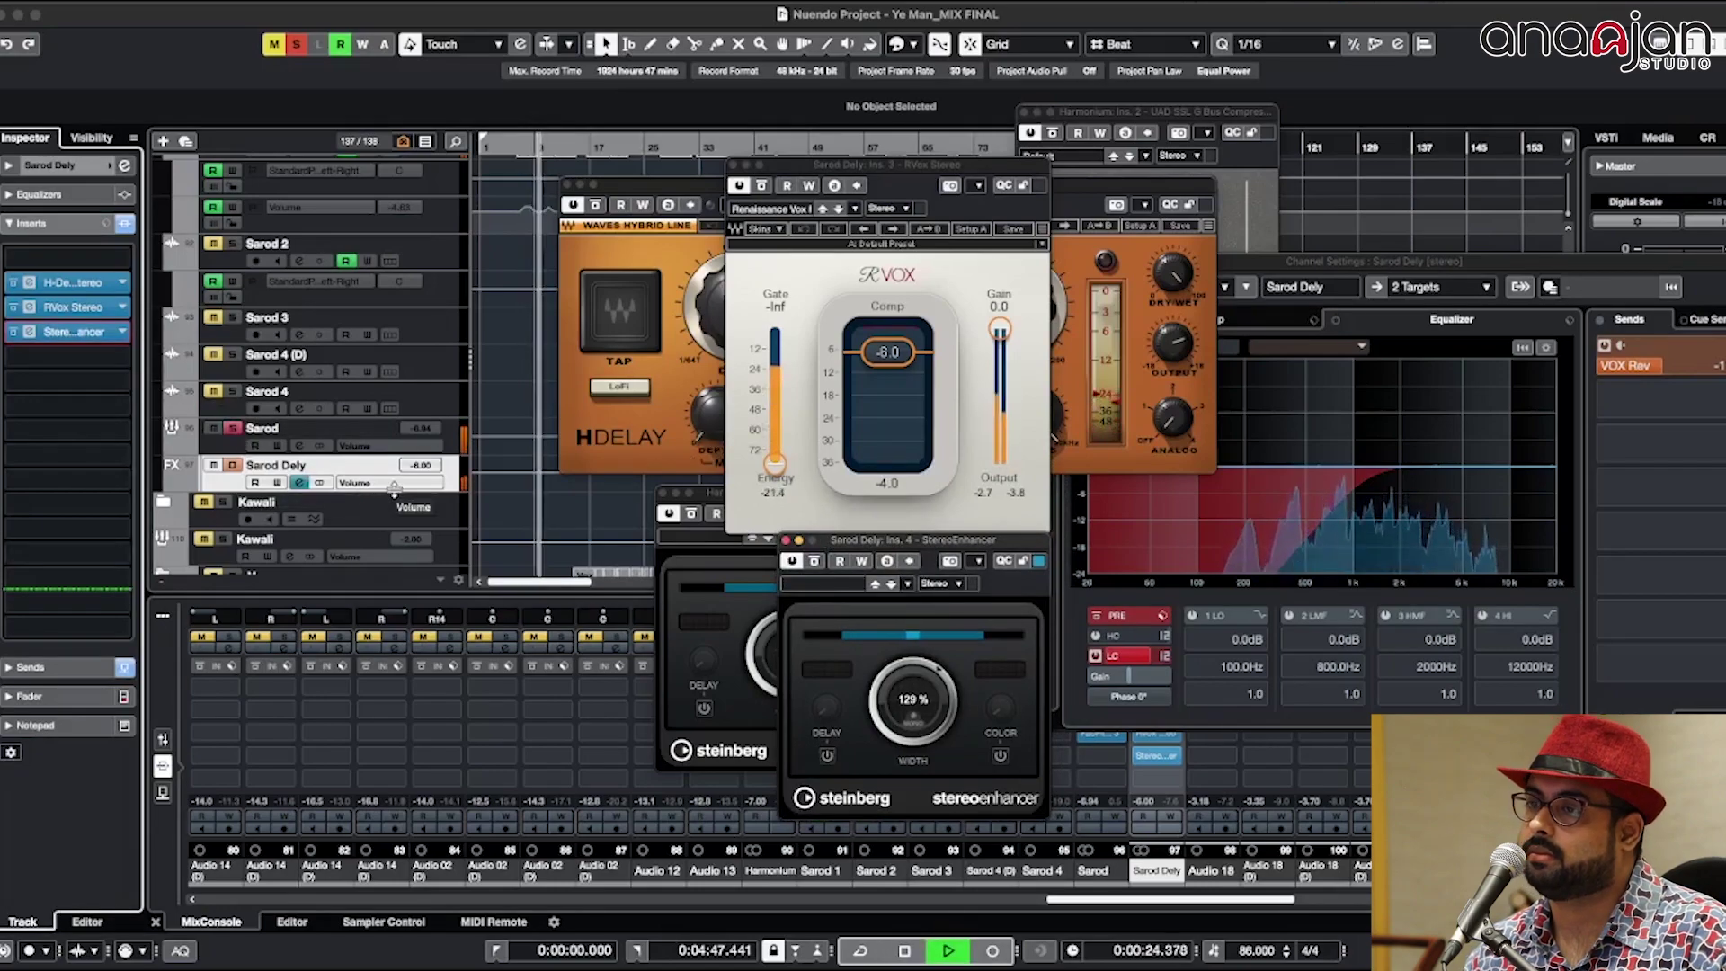
pyautogui.press('space')
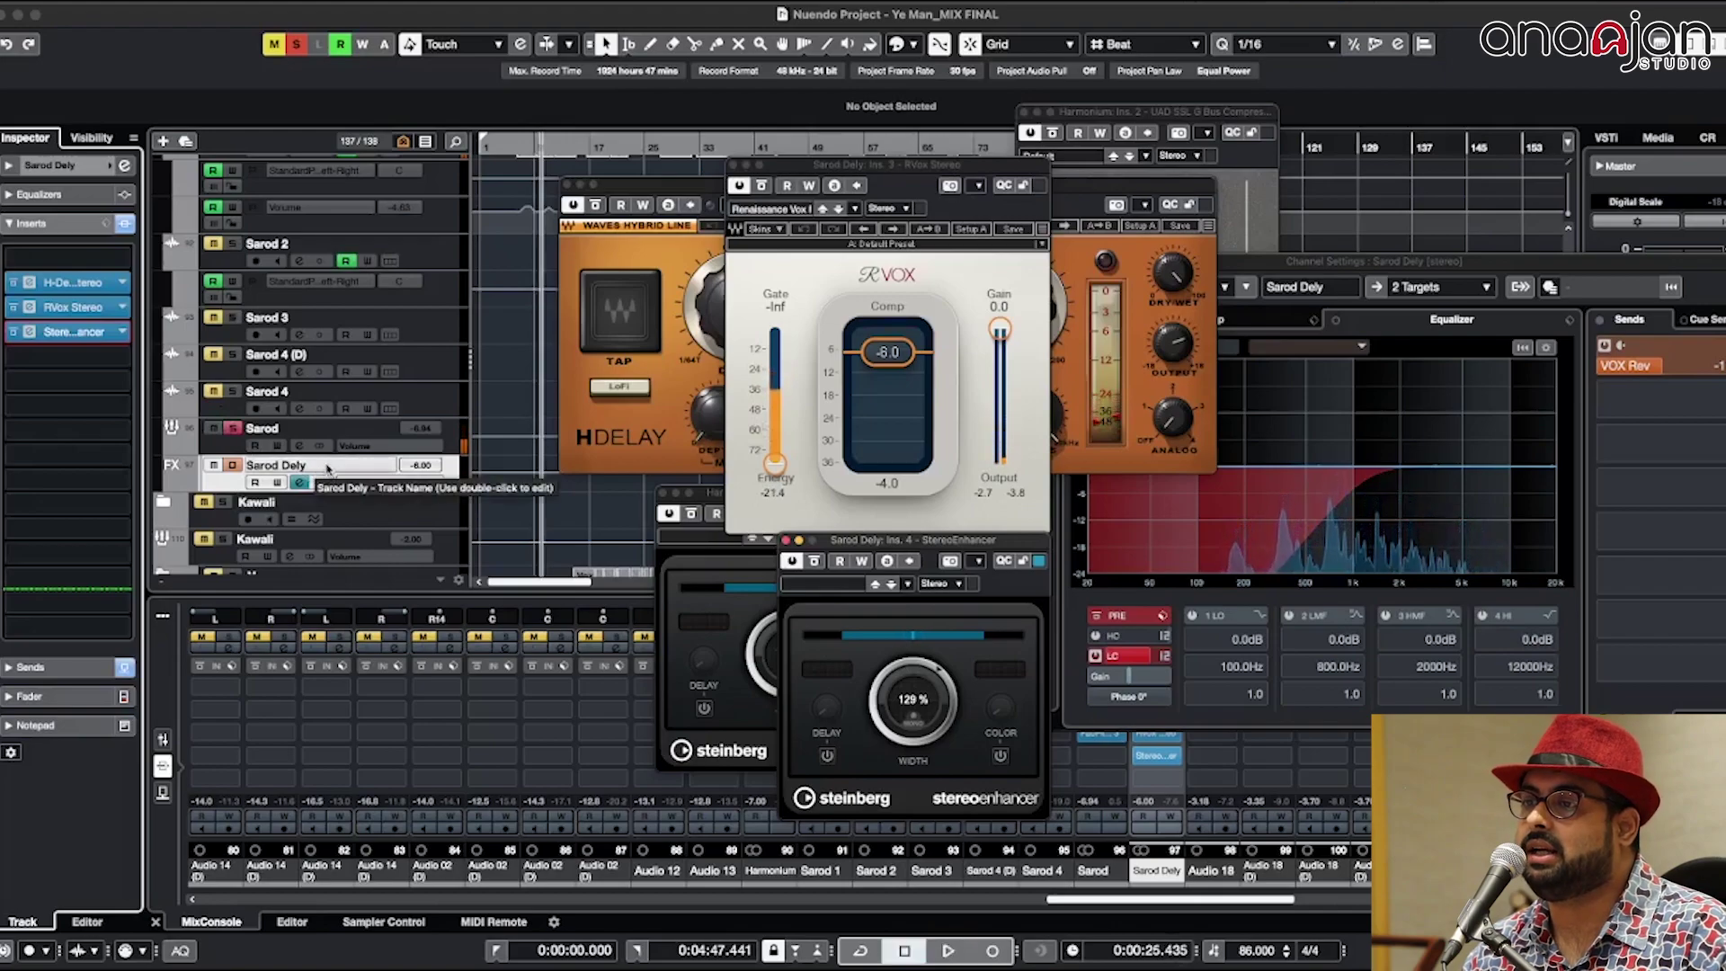
# Step: Select Sarod Dely and show its sends, including VOX Rev at -11.0
pyautogui.press('BackSpace')
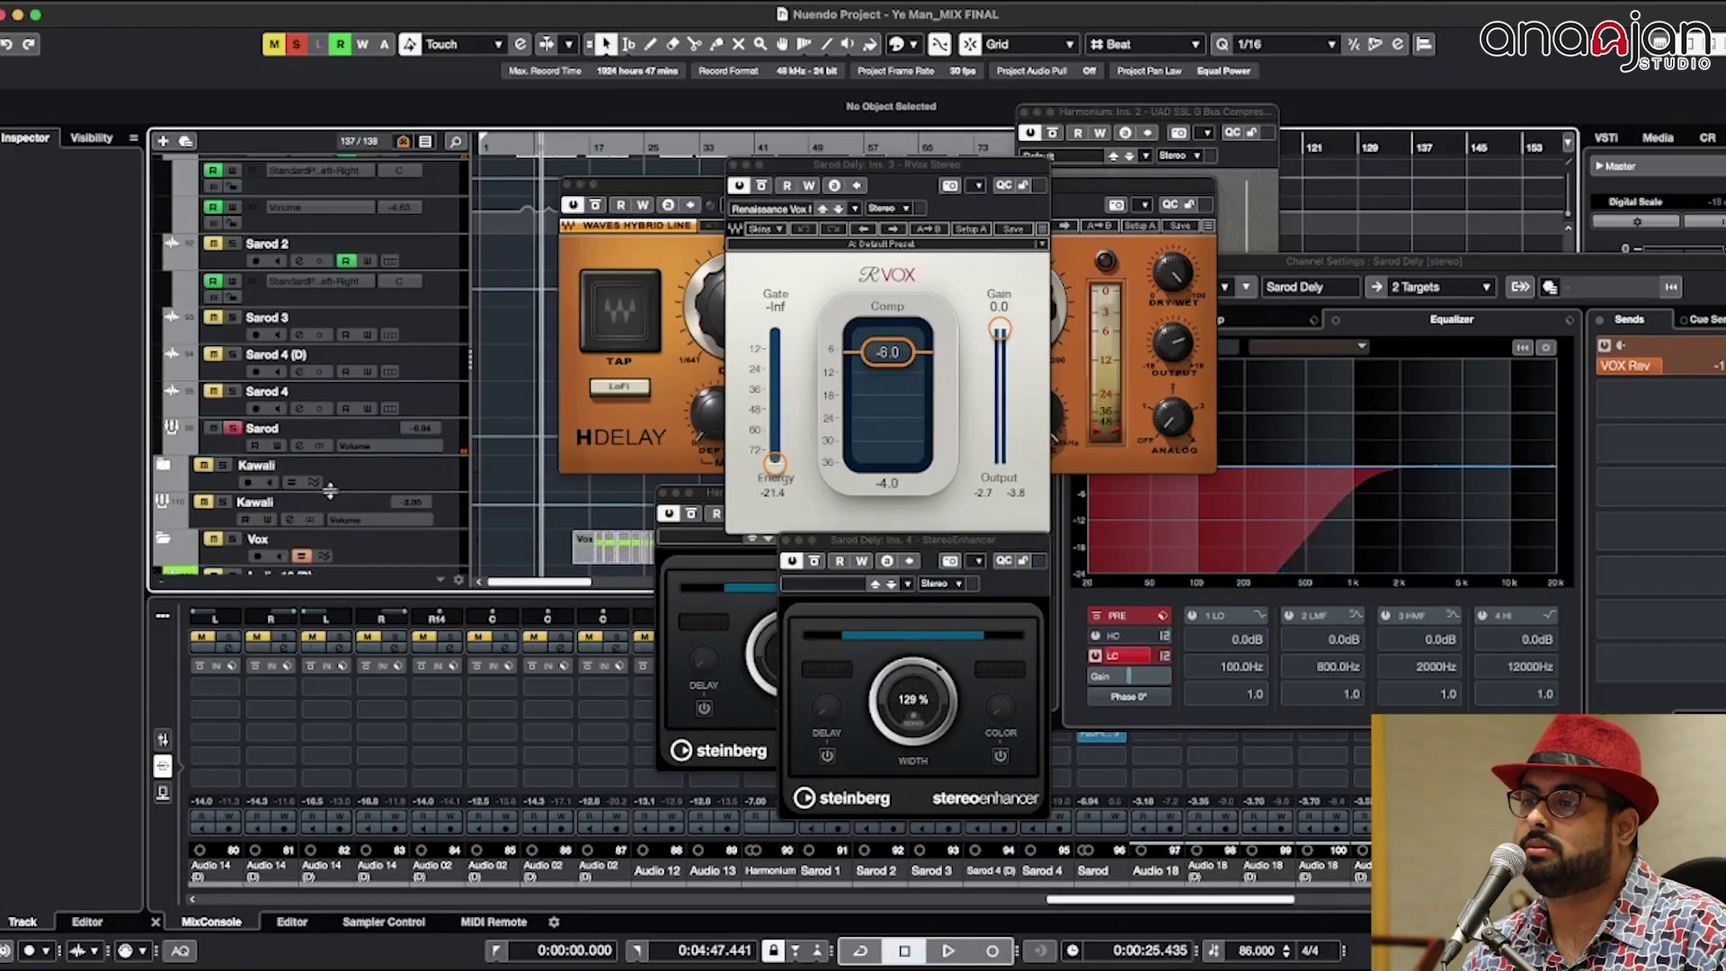
pyautogui.scroll(-10, 331, 497)
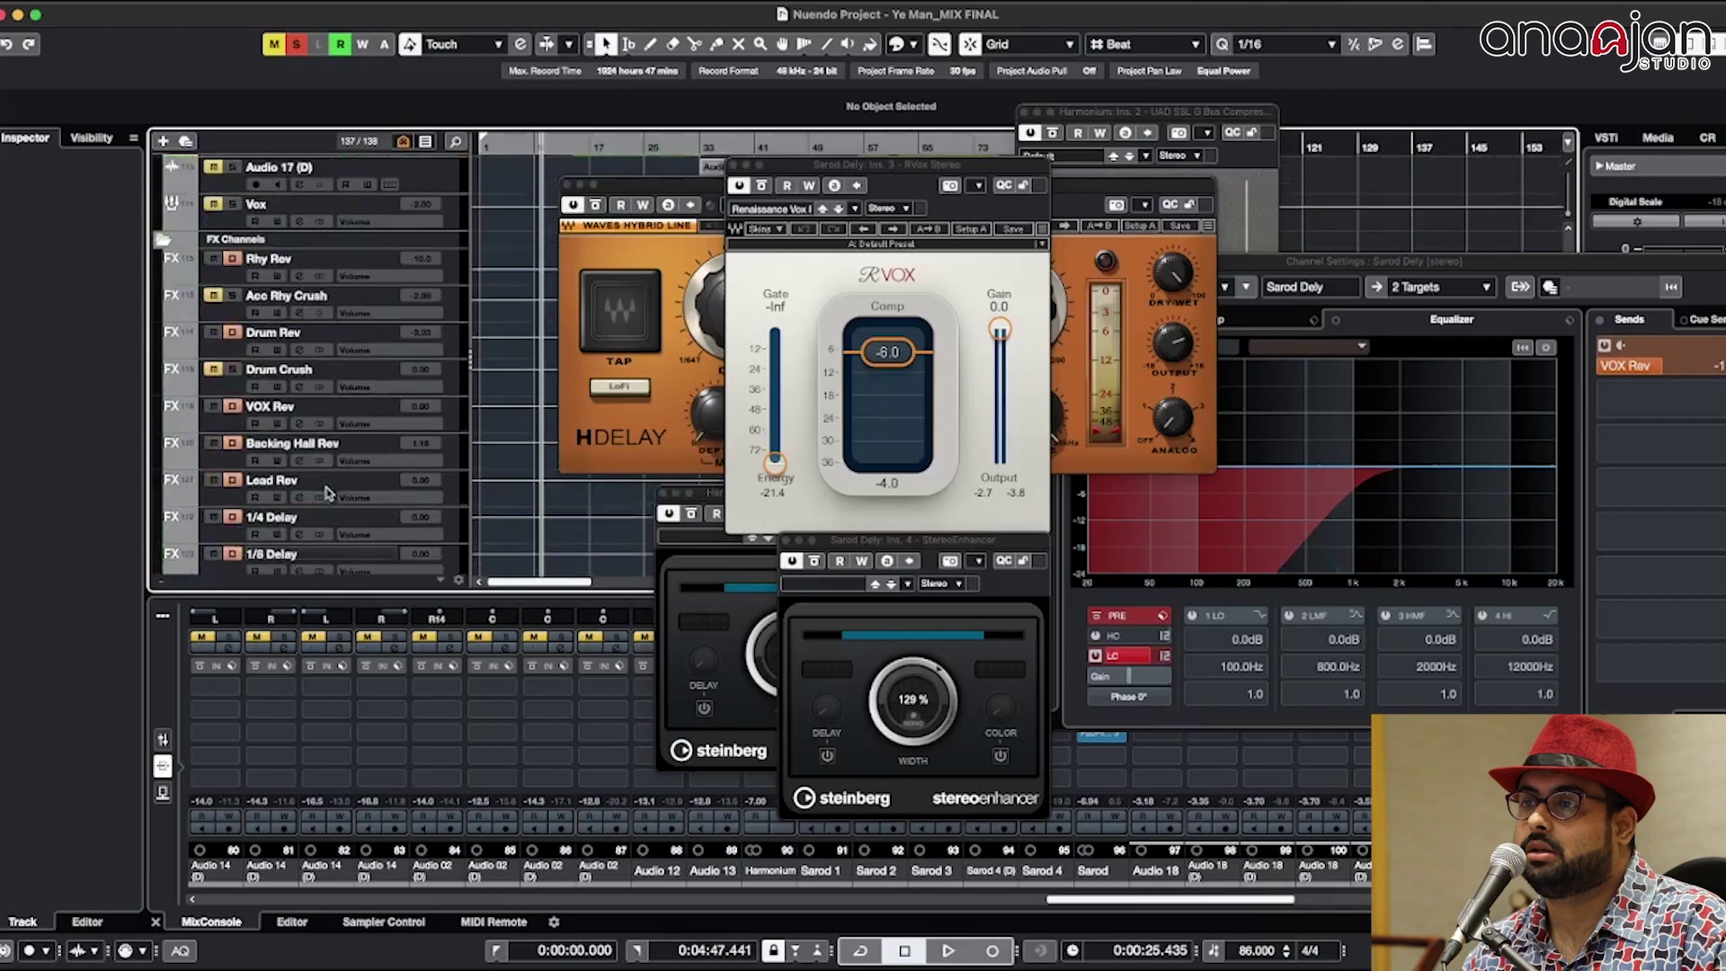
pyautogui.scroll(5, 326, 492)
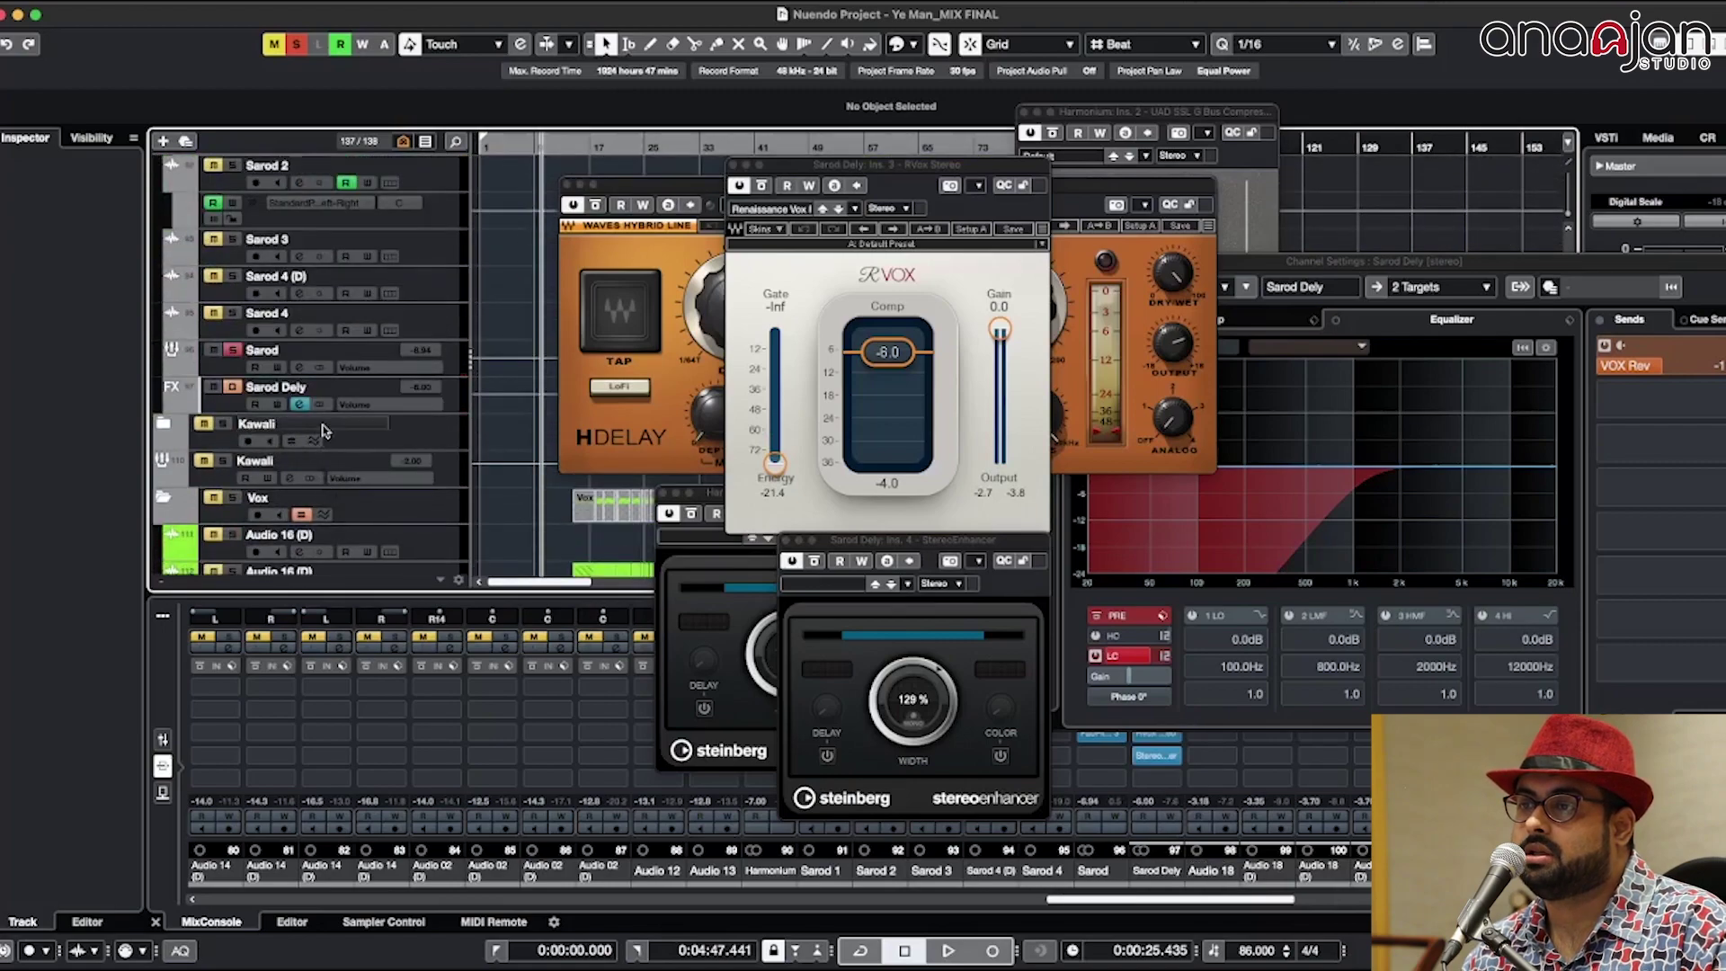
pyautogui.click(336, 388)
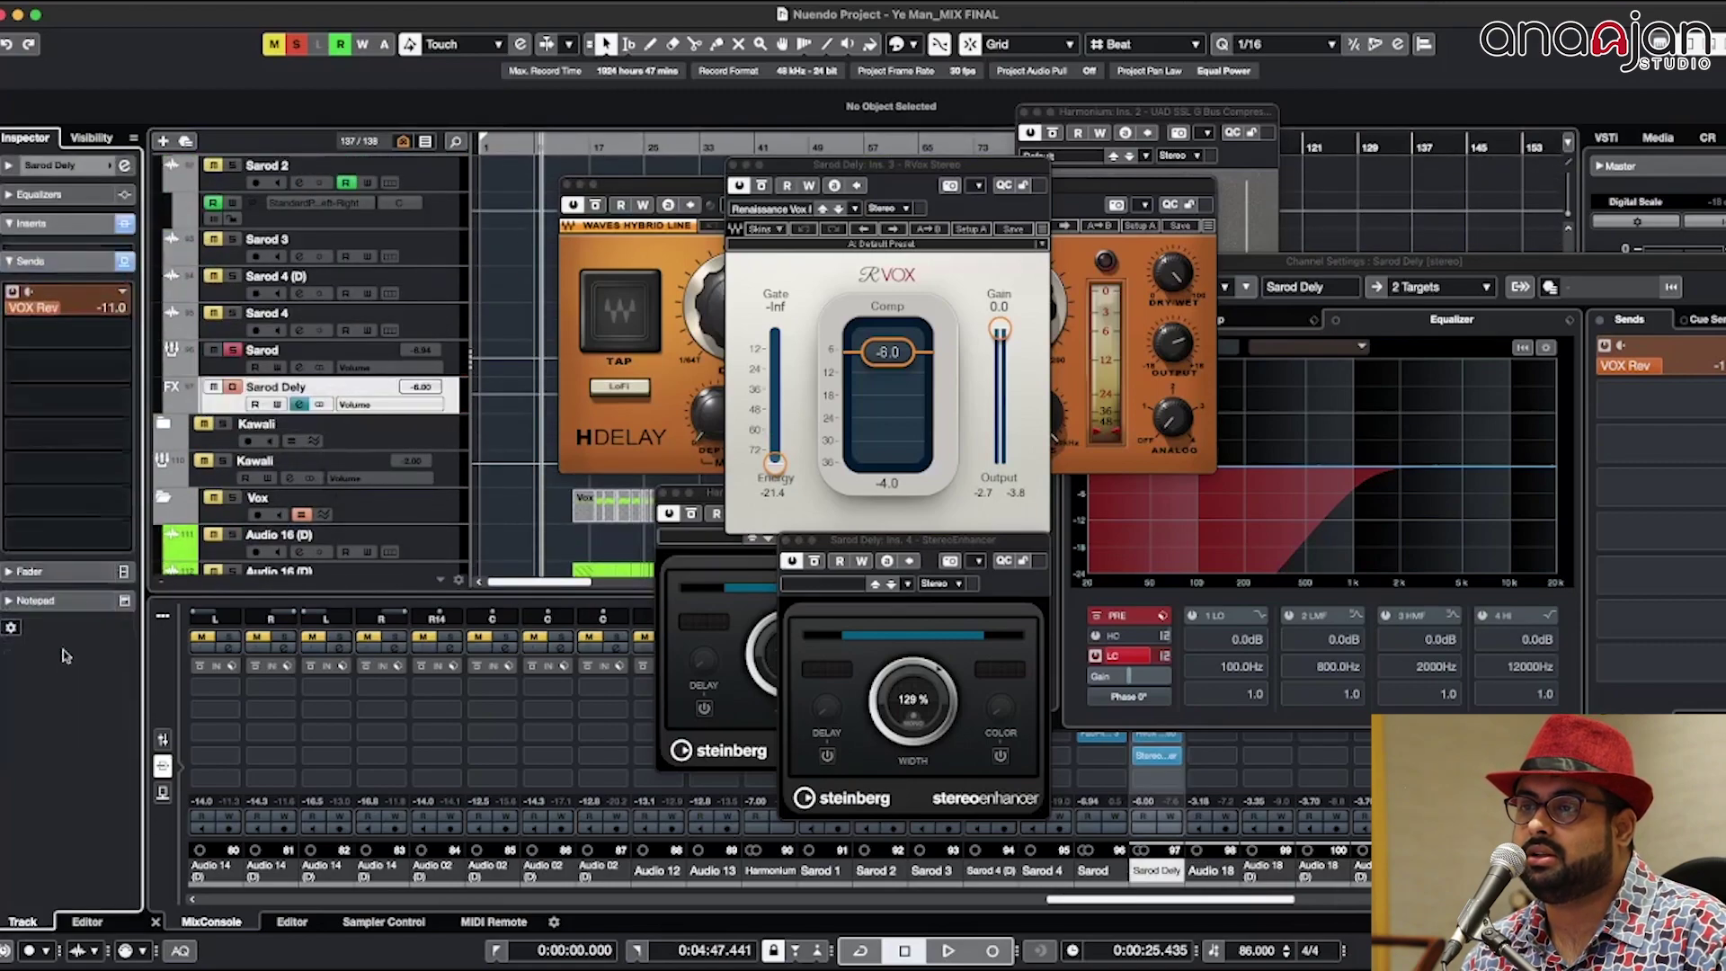
pyautogui.click(72, 666)
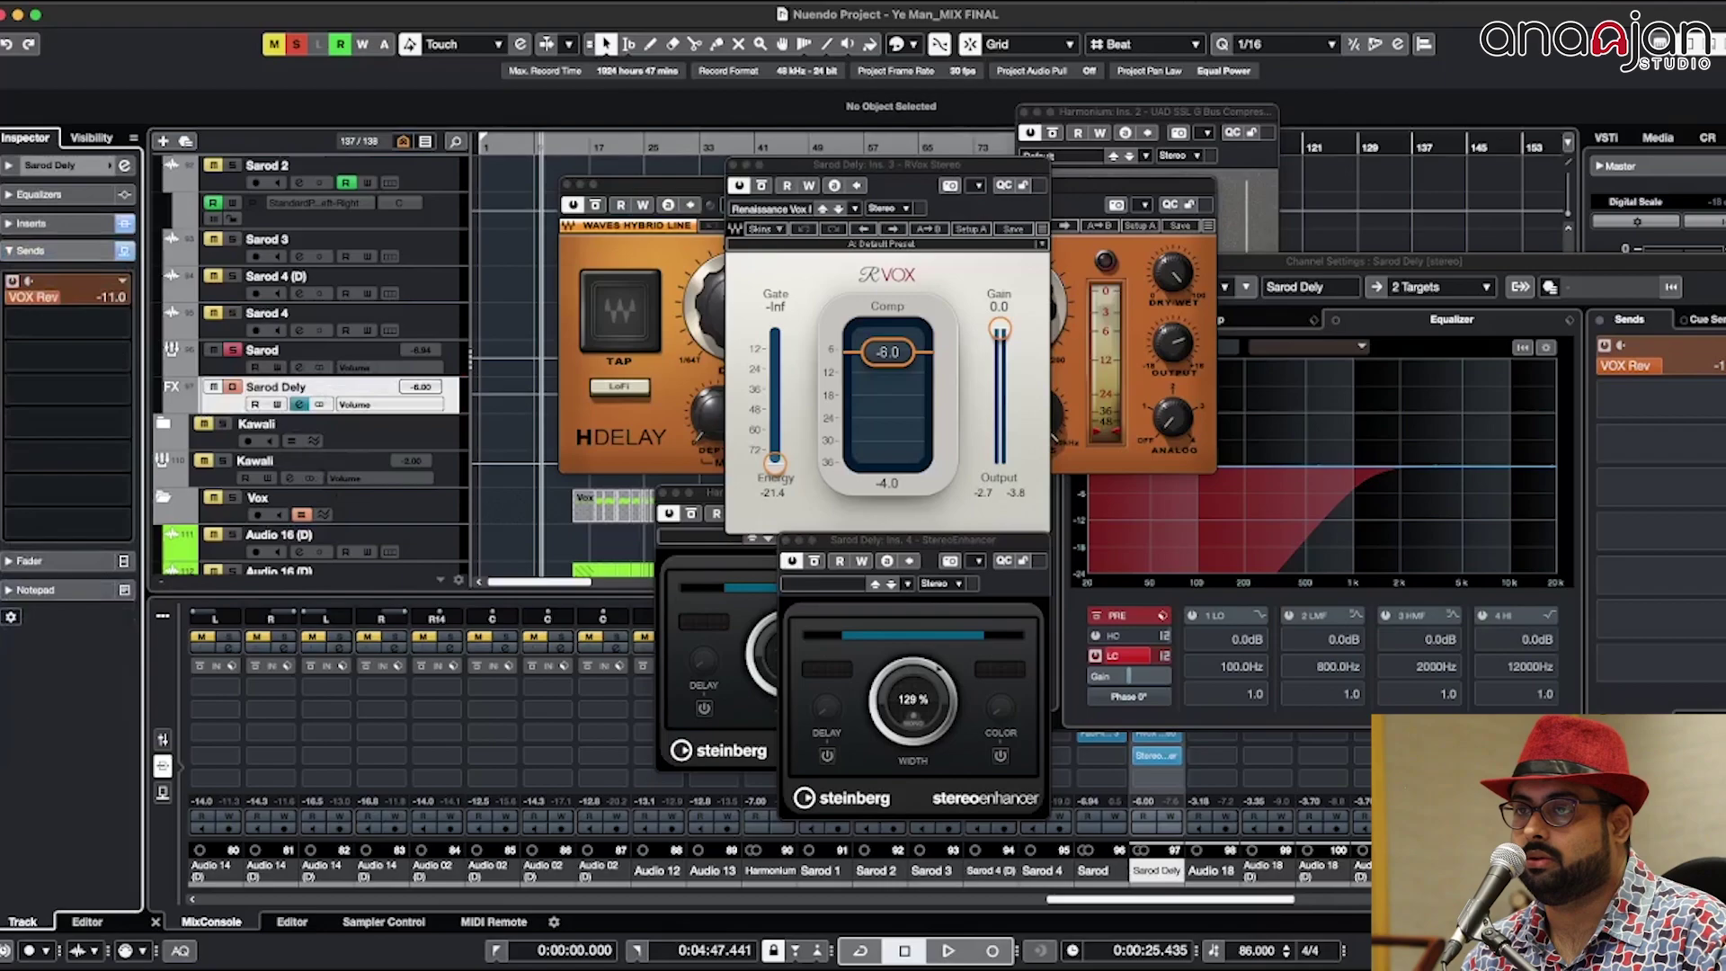
pyautogui.click(550, 204)
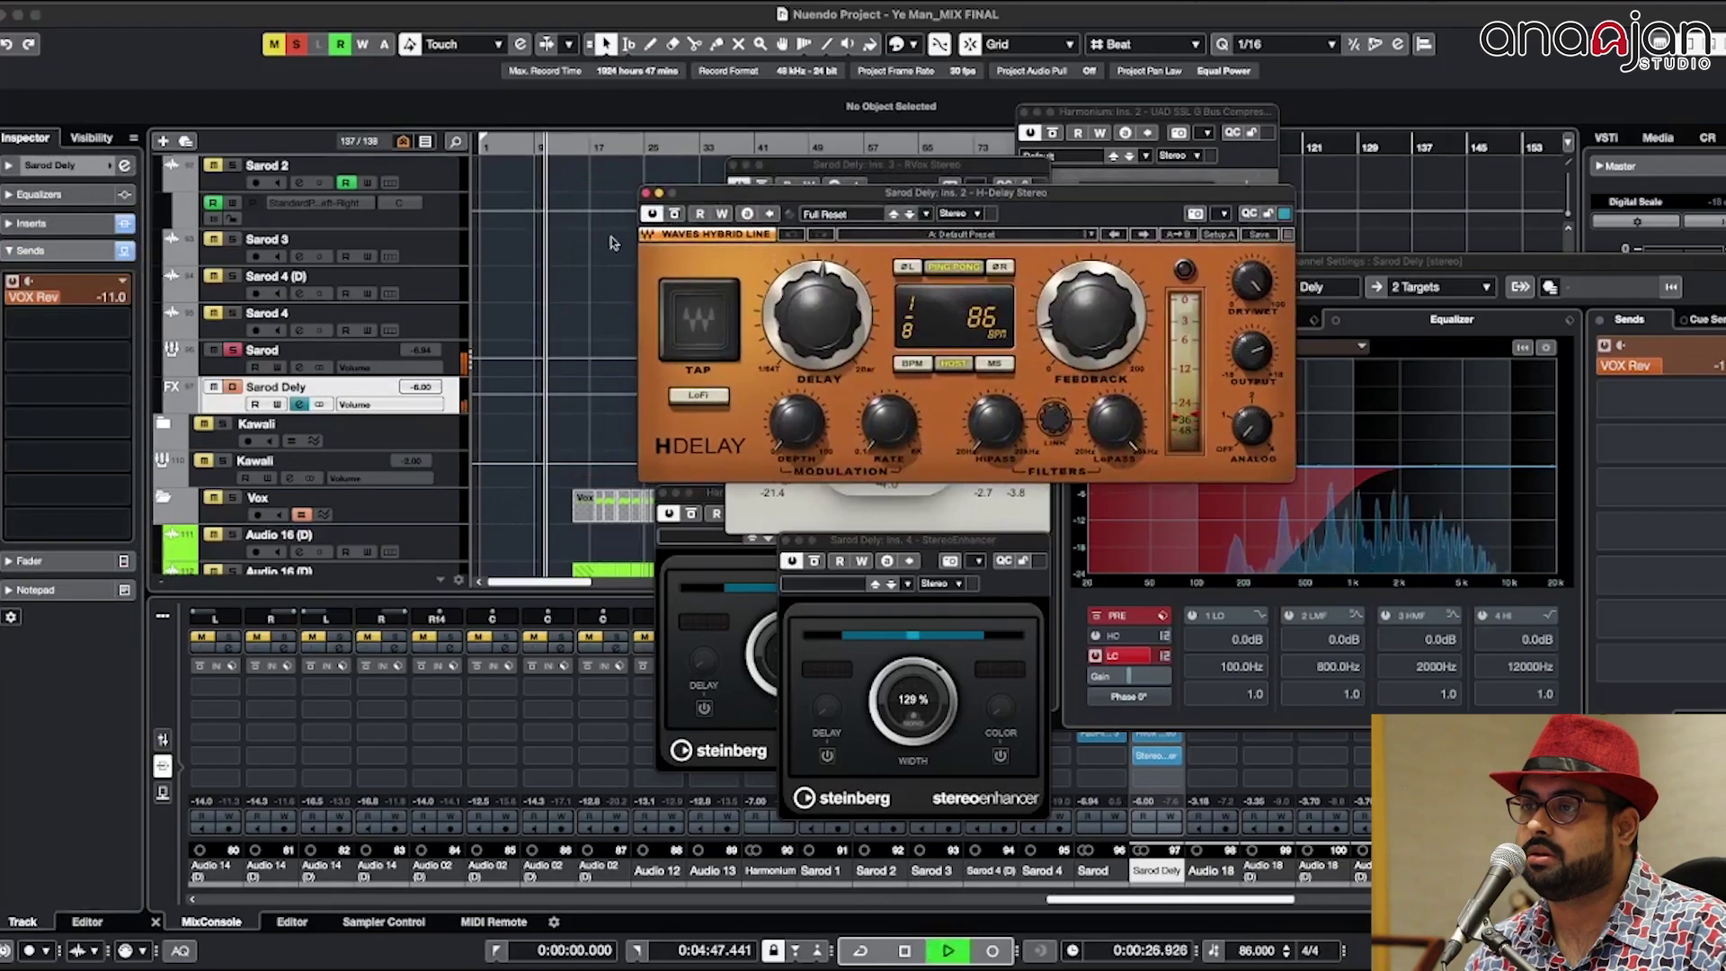
# Step: Compare against the Sarod track's Lead Rev send, then return to Sarod Dely
pyautogui.click(292, 365)
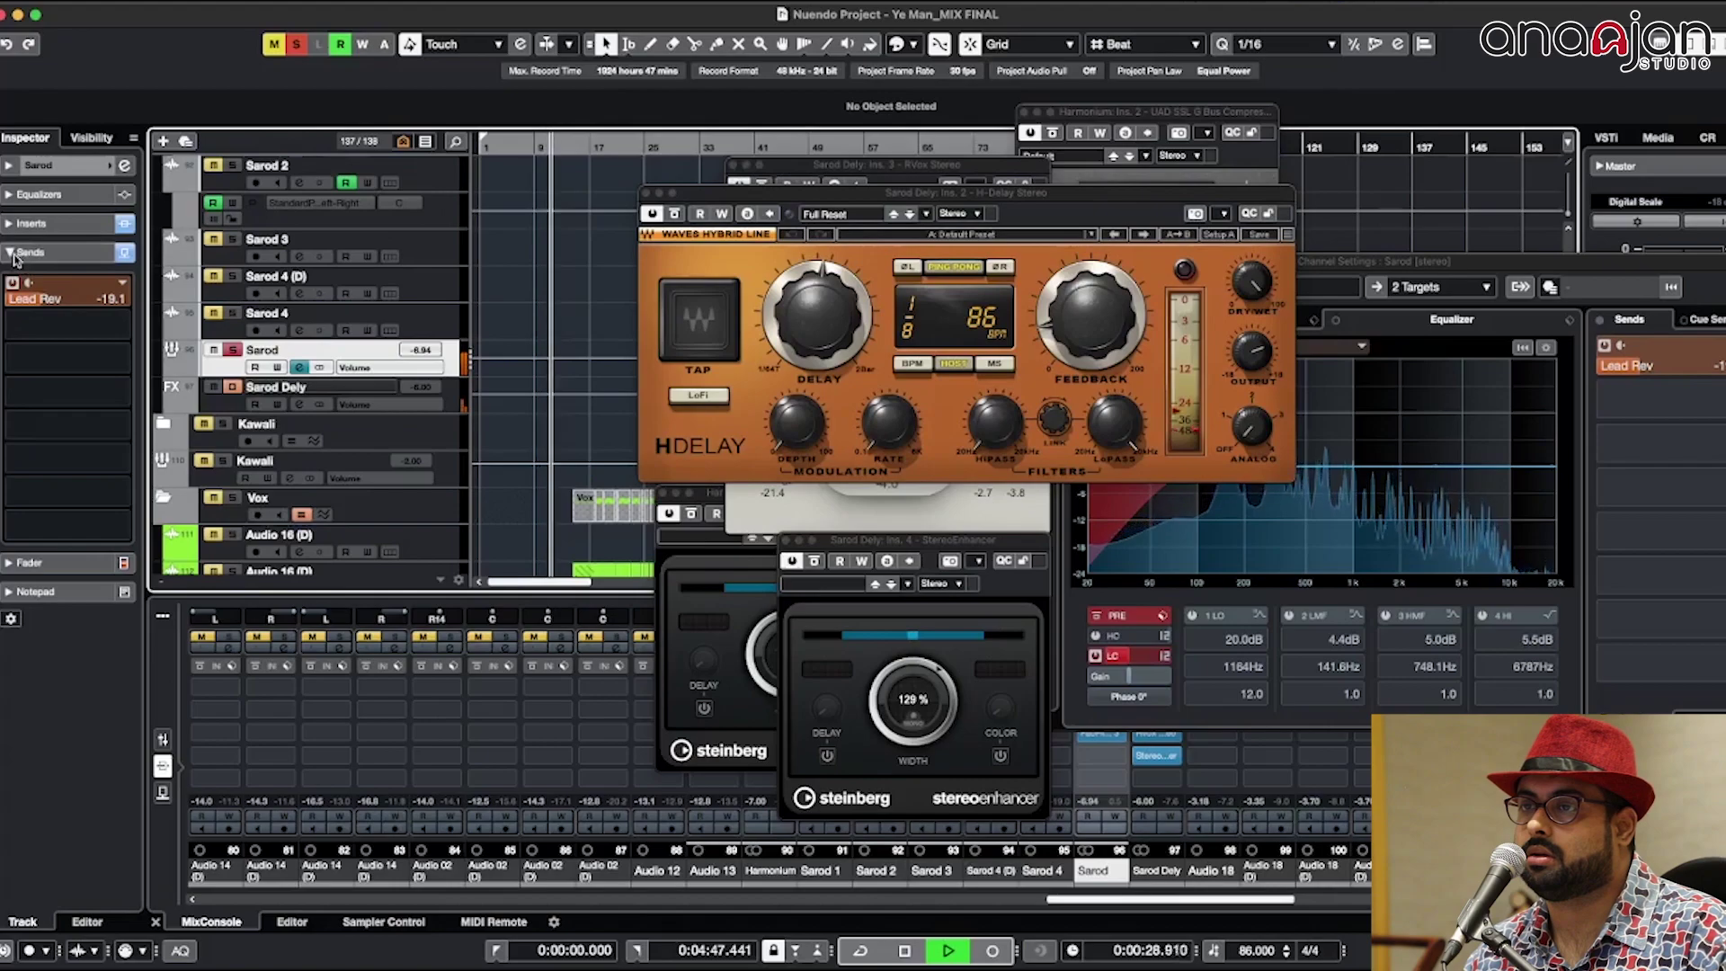
pyautogui.press('space')
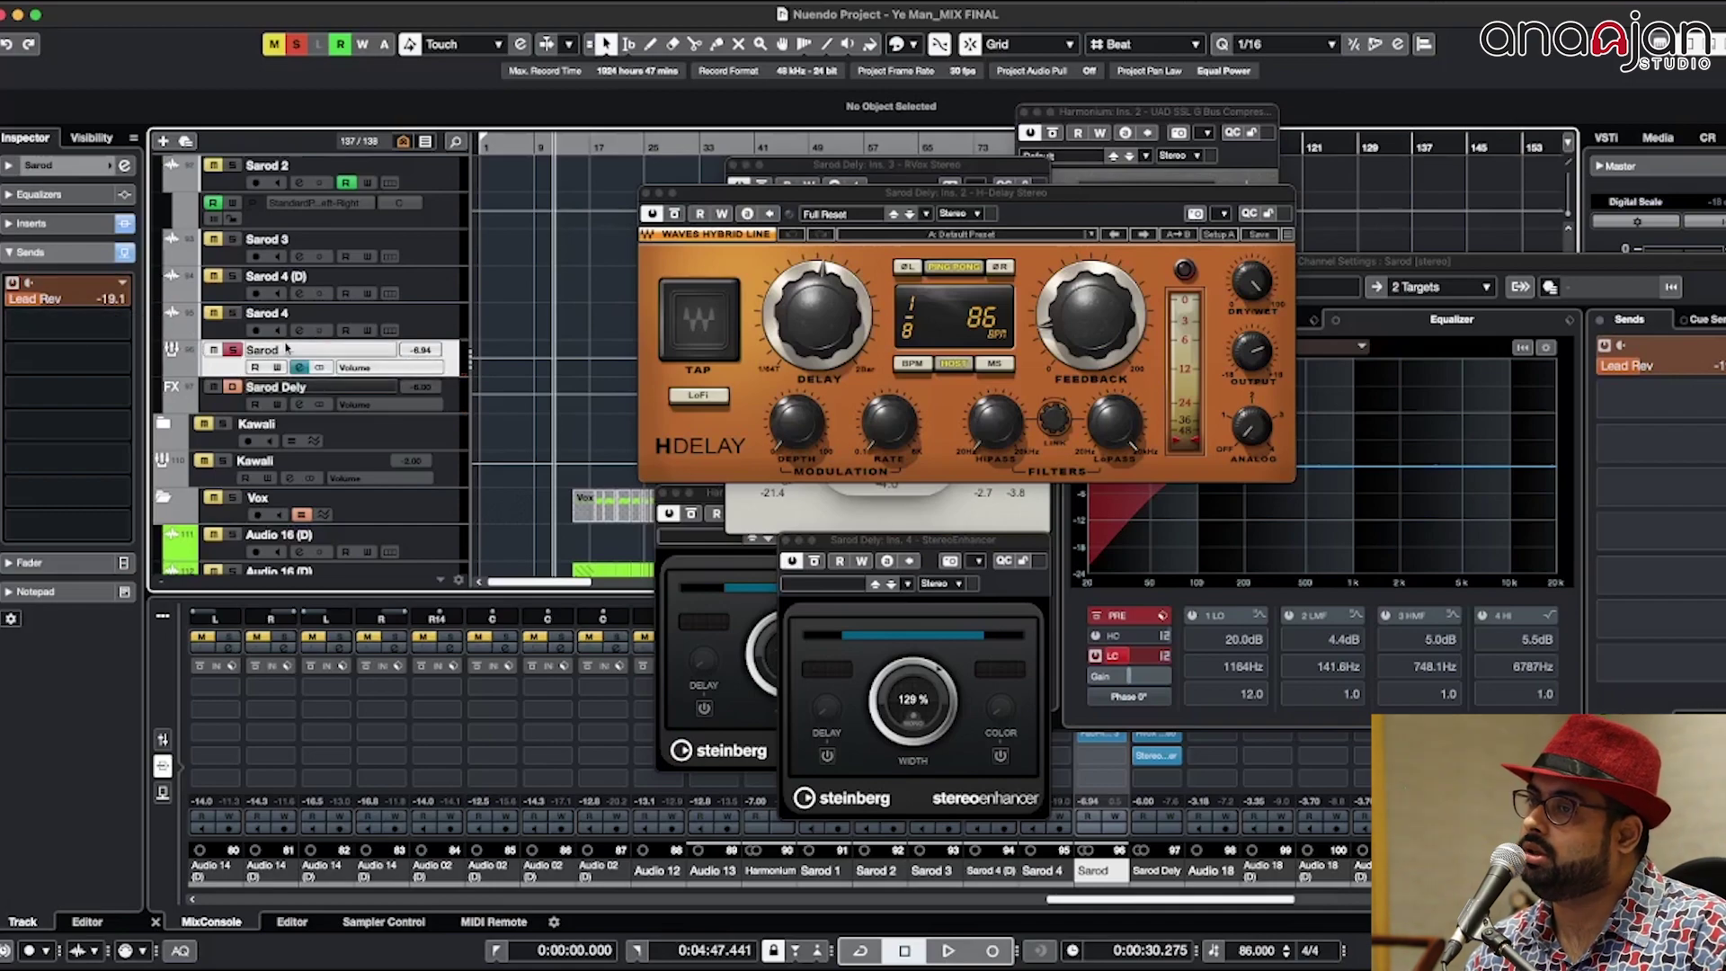
pyautogui.click(284, 386)
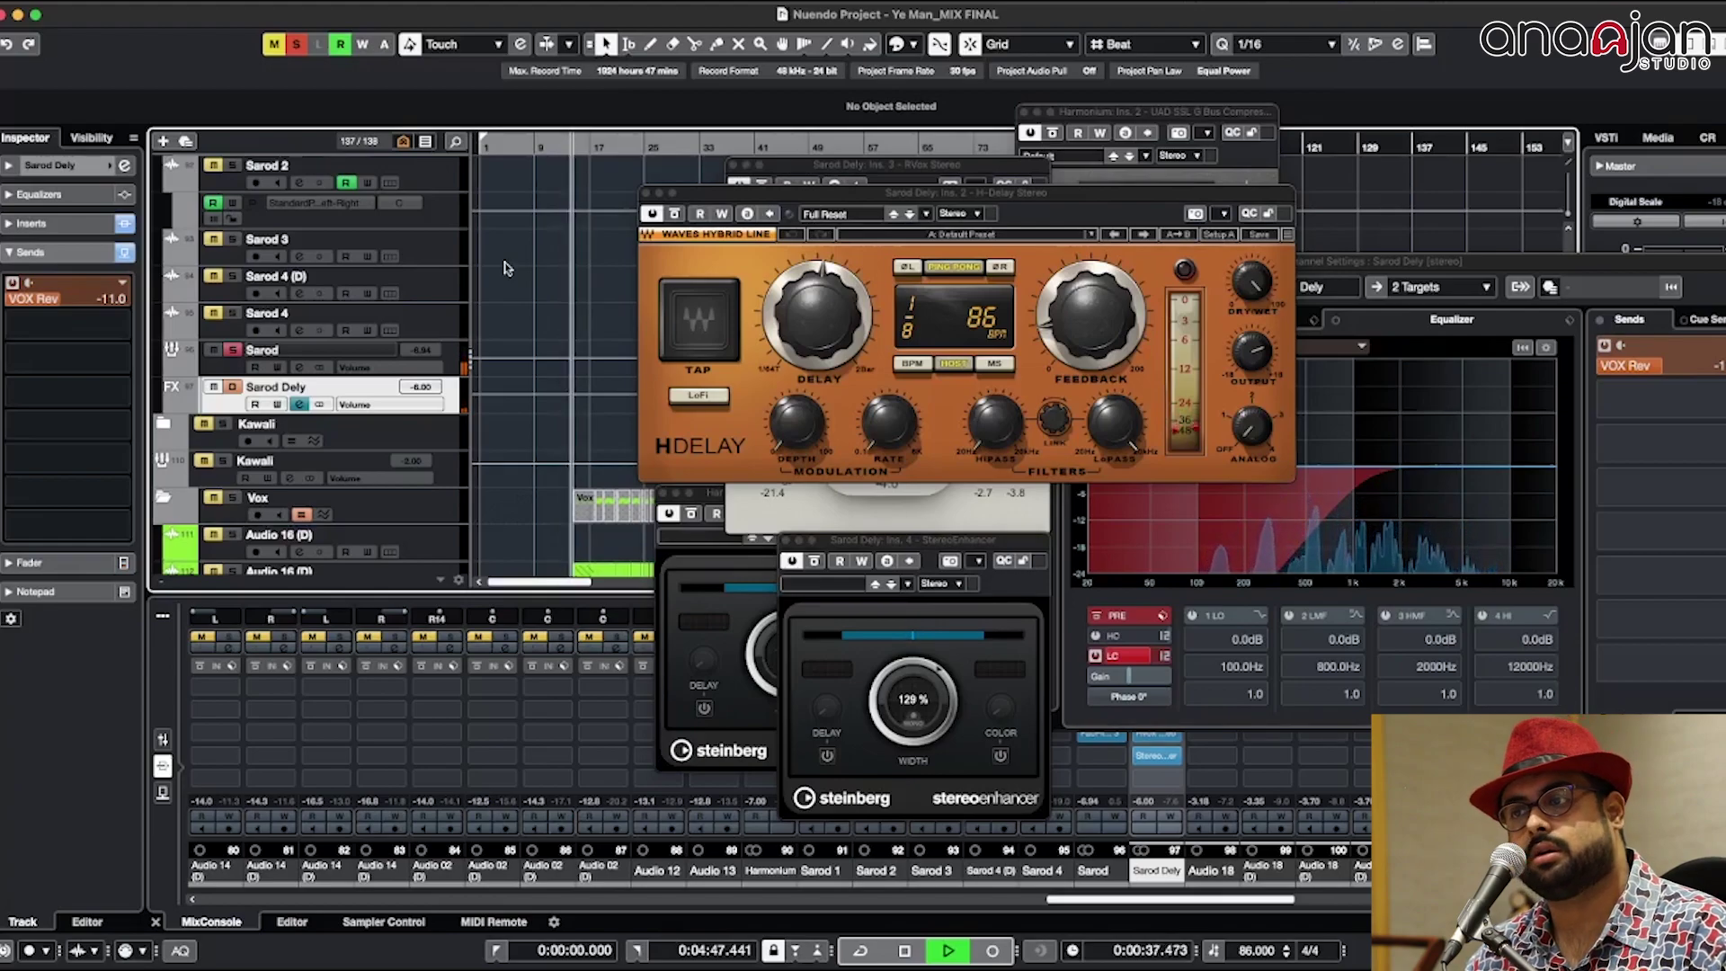
pyautogui.press('space')
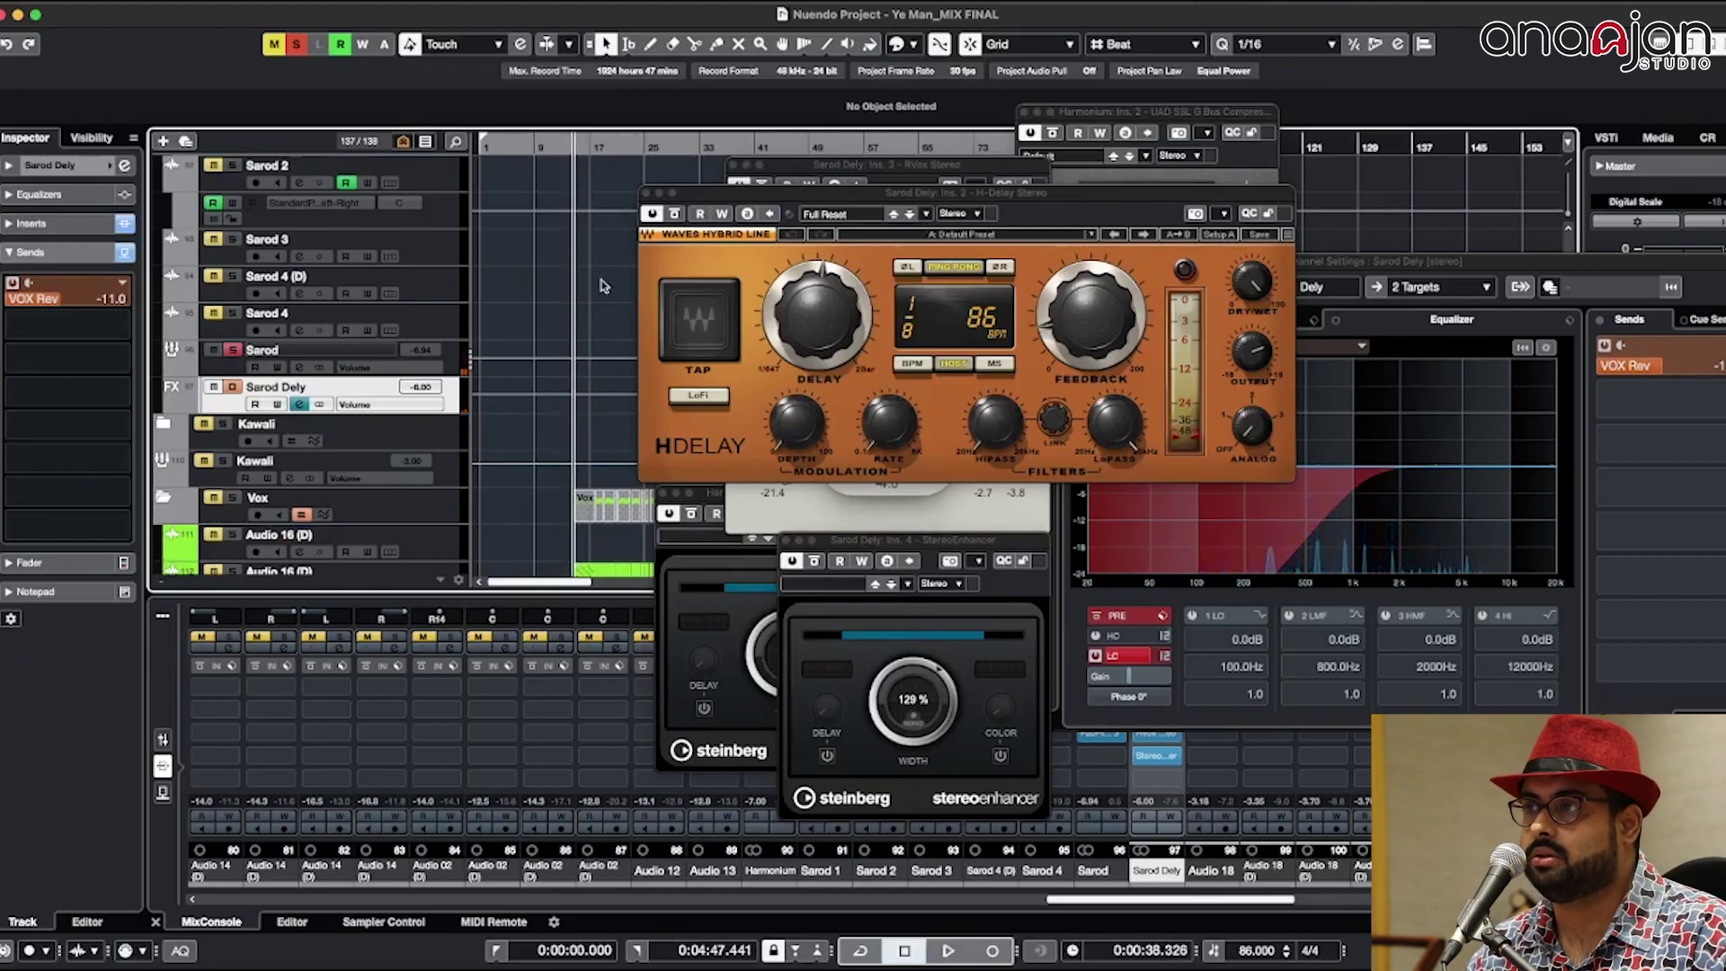
# Step: Close the H-Delay, RVox, bus compressor, Channel Settings and both StereoEnhancer windows
pyautogui.click(646, 199)
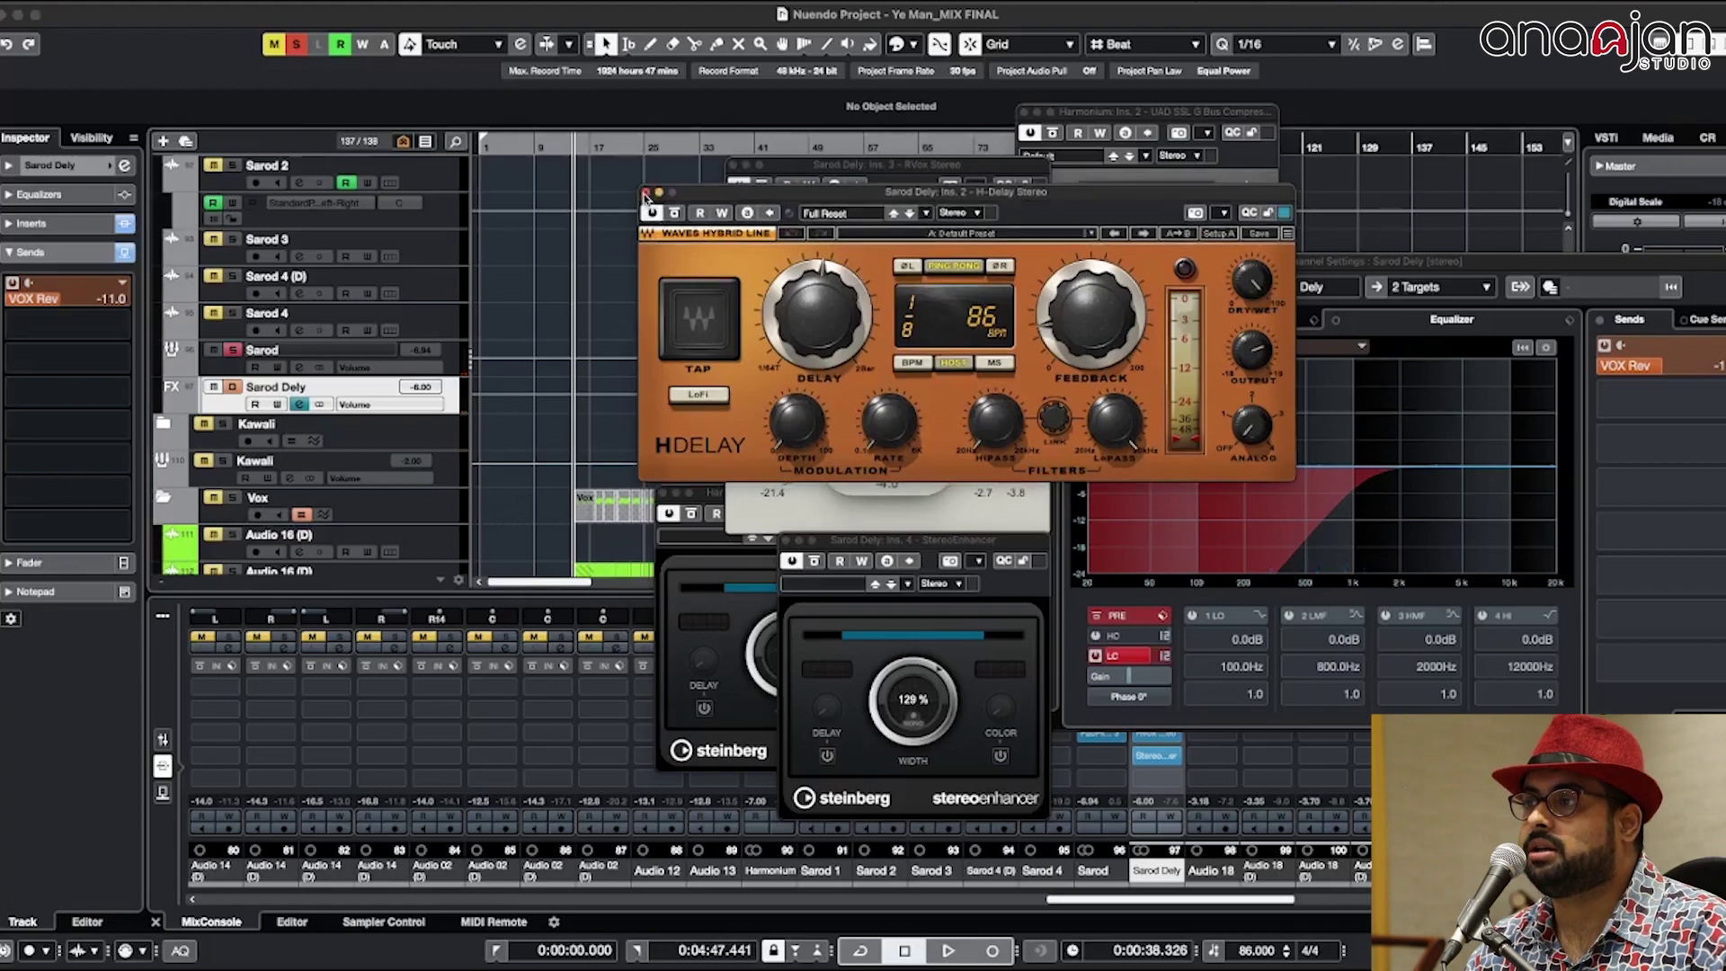
pyautogui.click(645, 193)
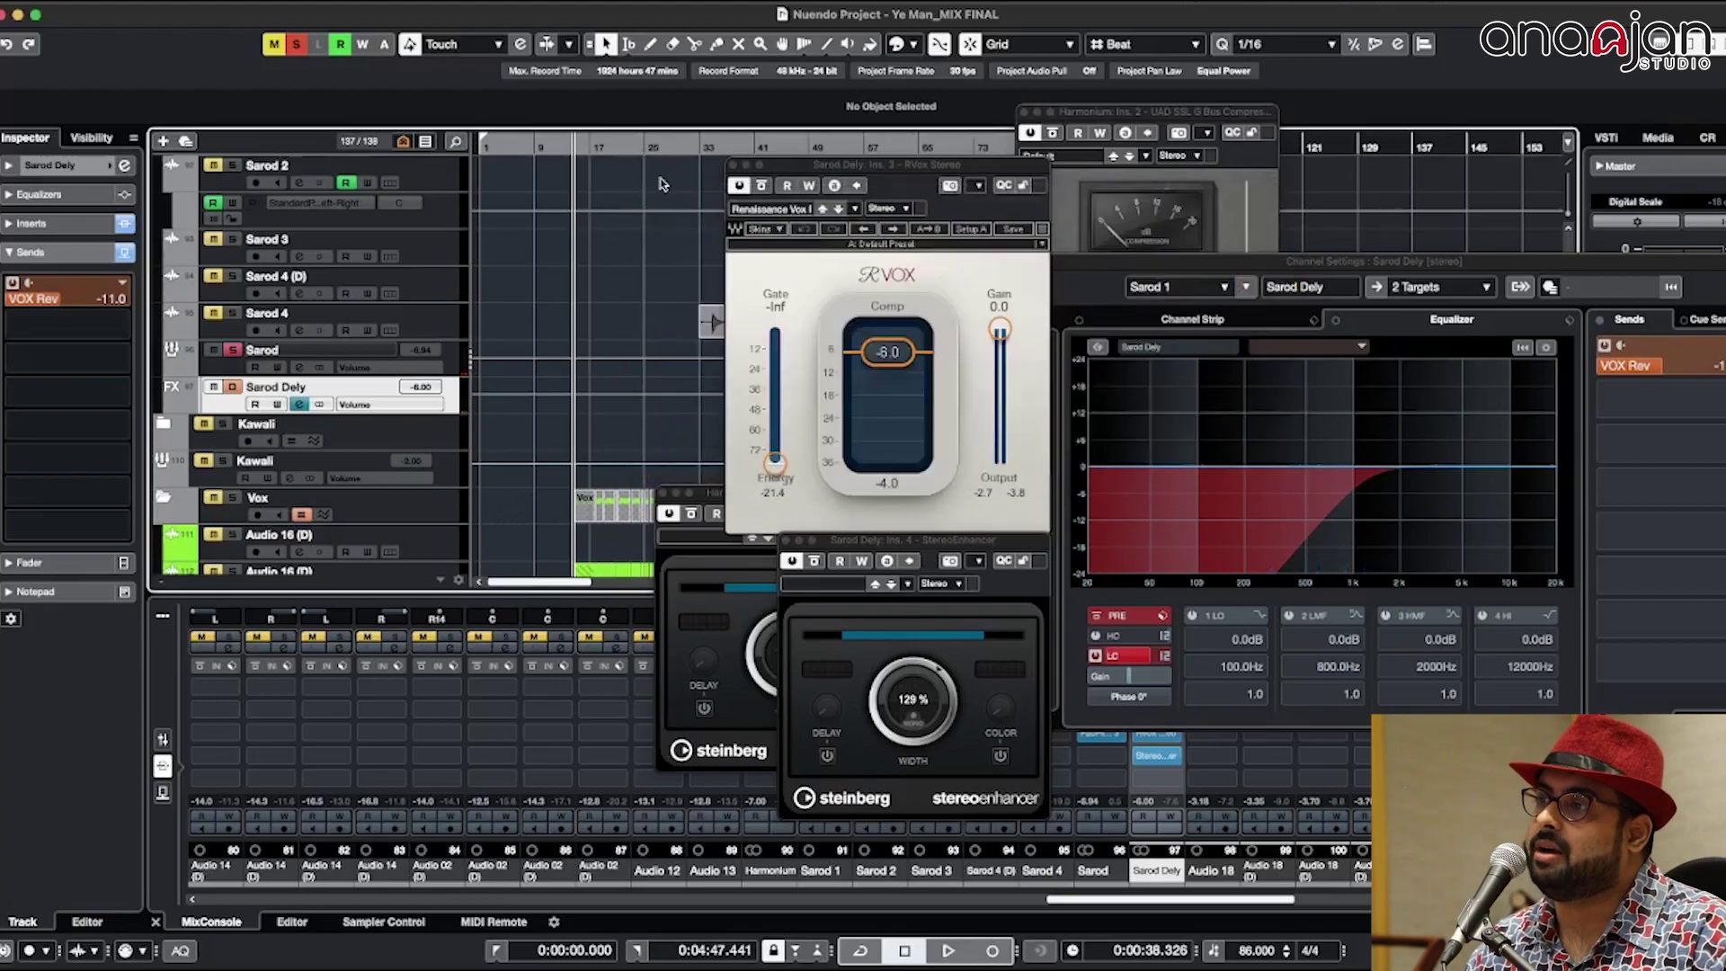
pyautogui.click(733, 165)
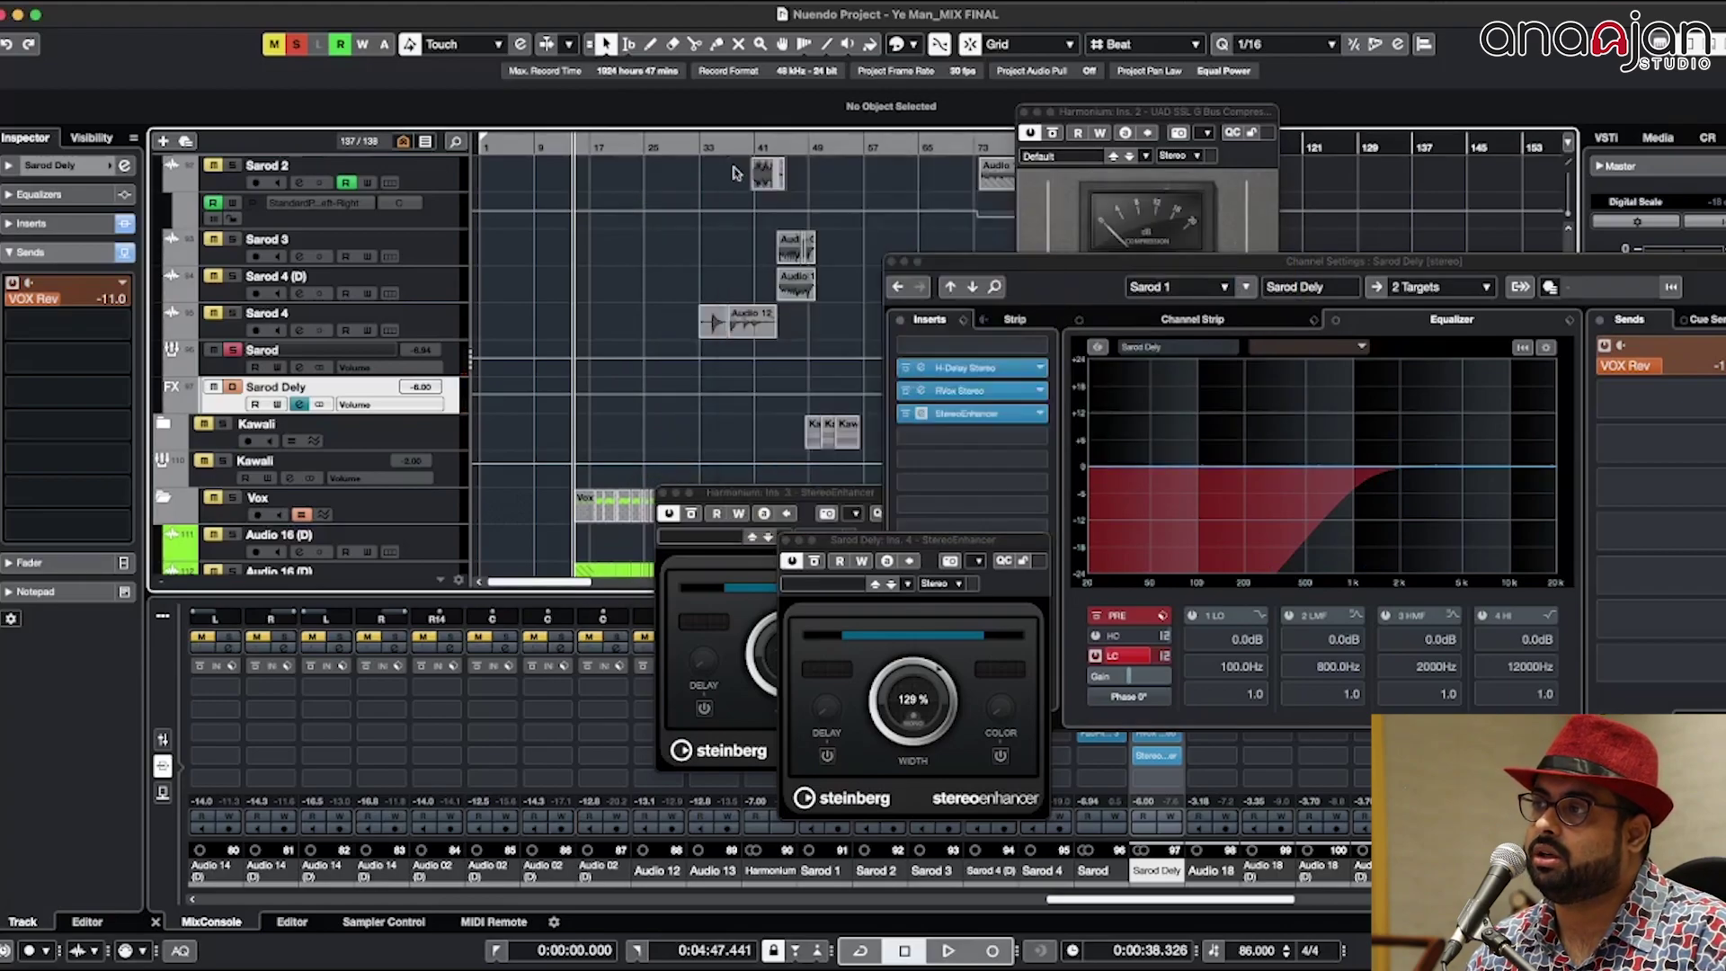
pyautogui.click(1024, 112)
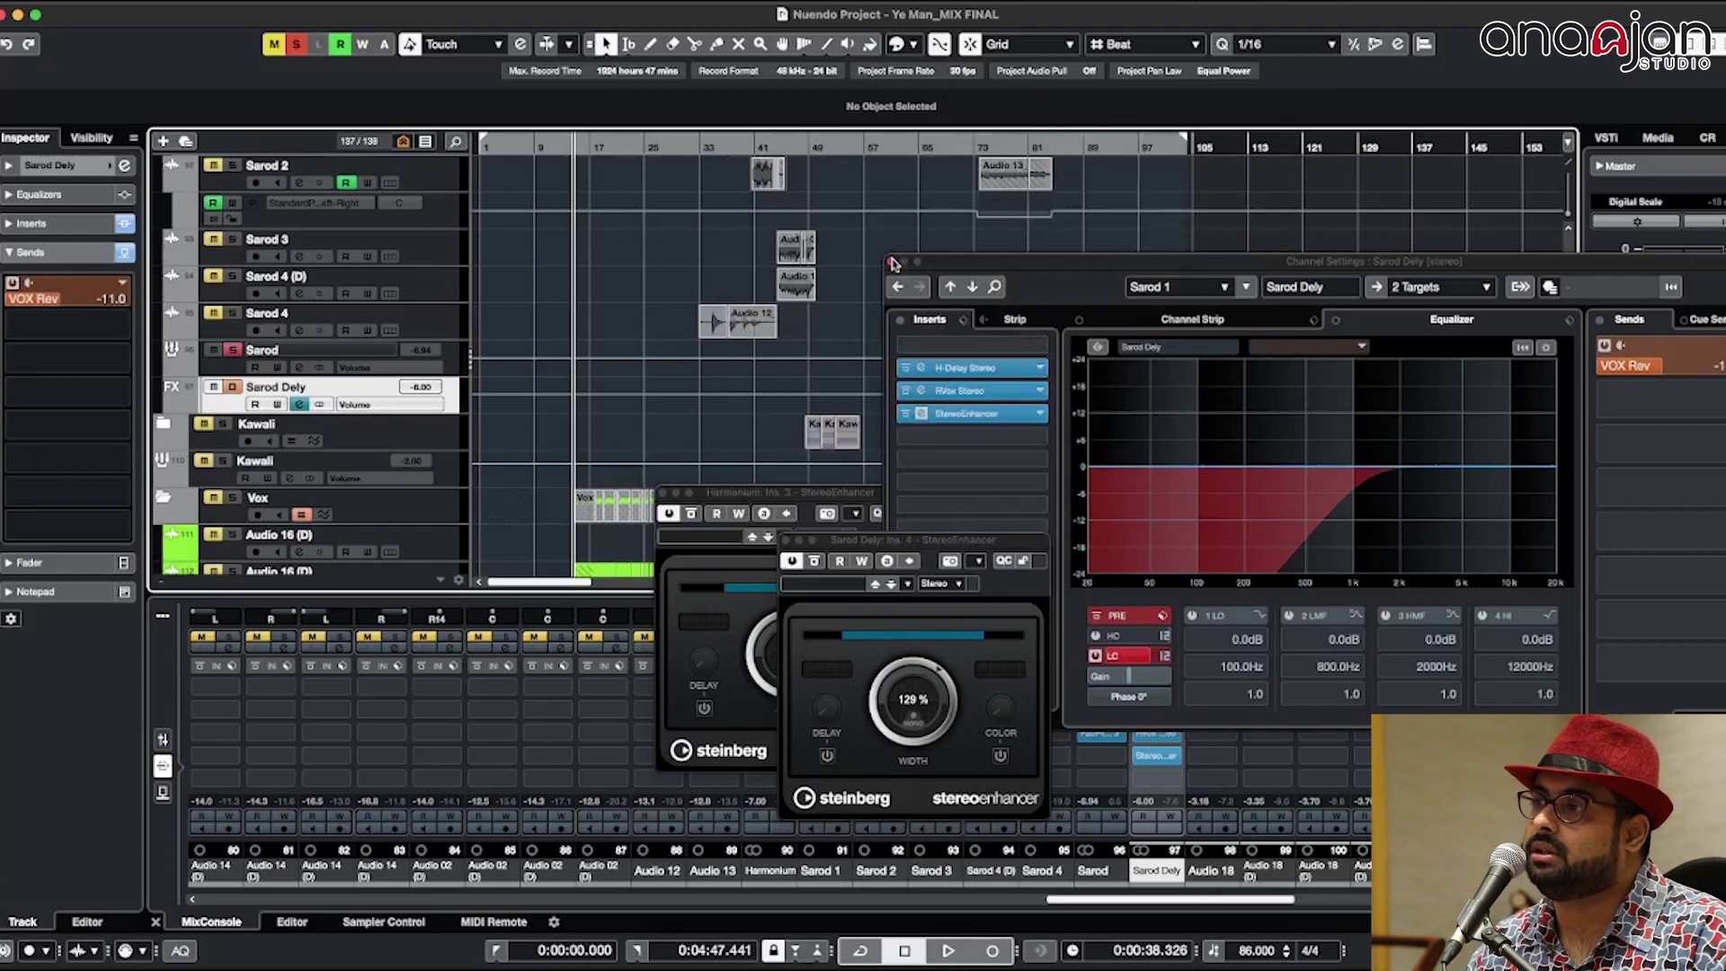
pyautogui.click(893, 262)
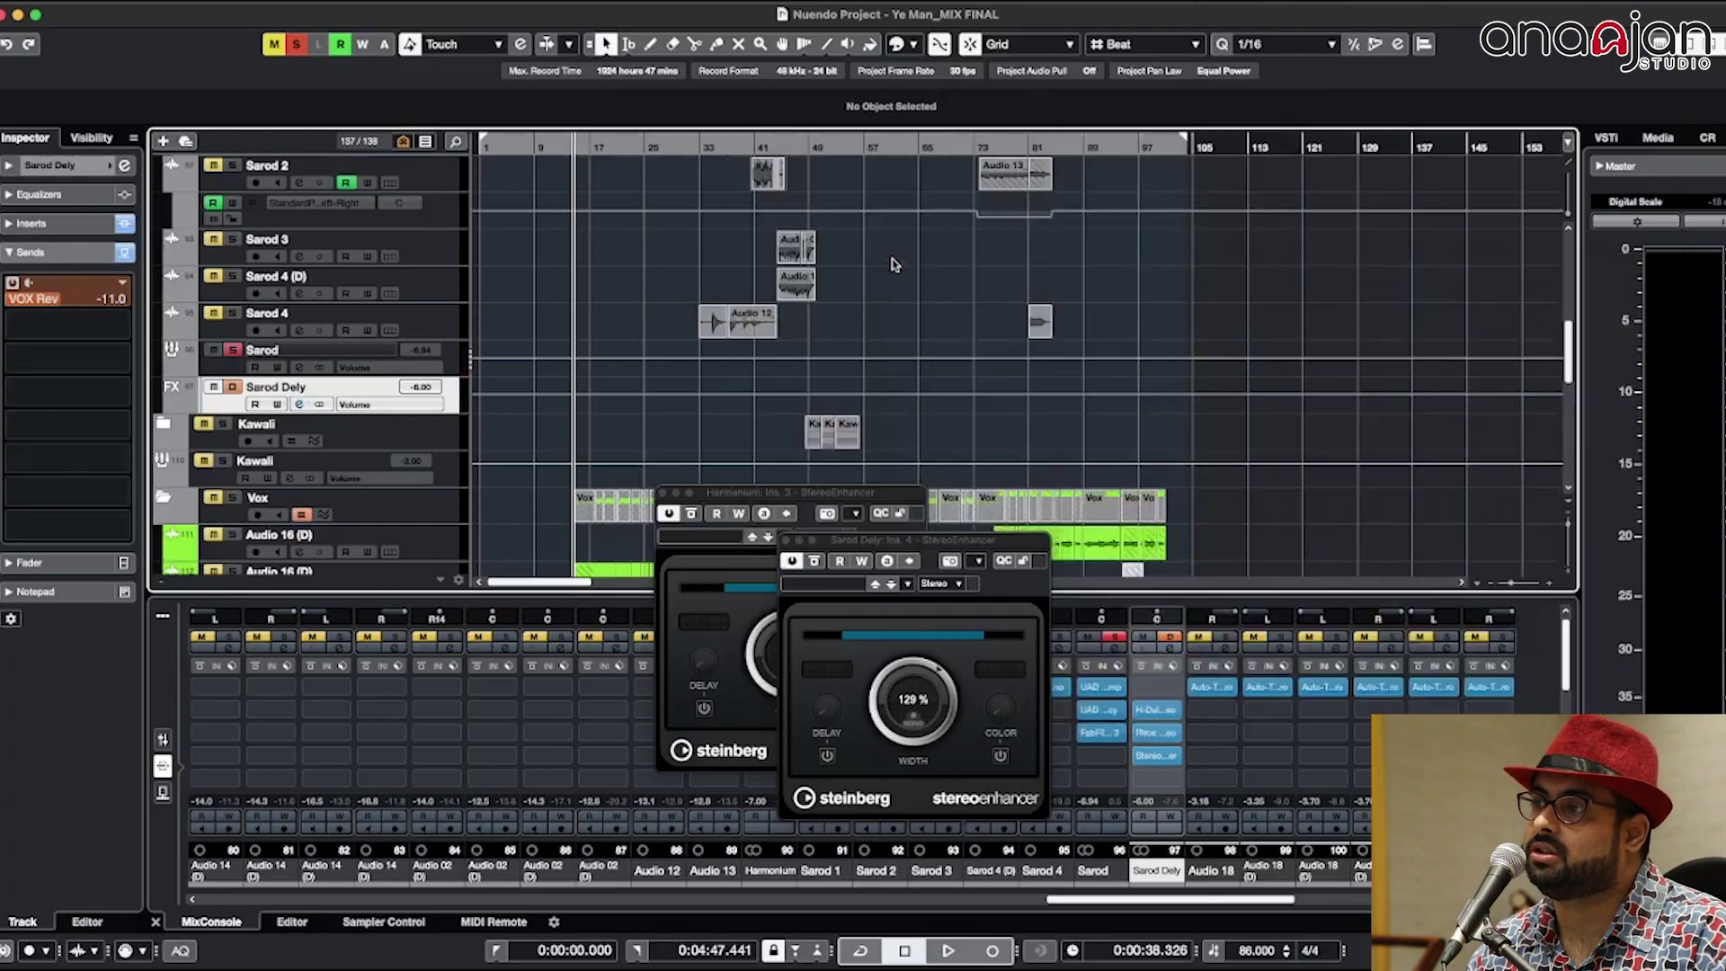
pyautogui.click(664, 494)
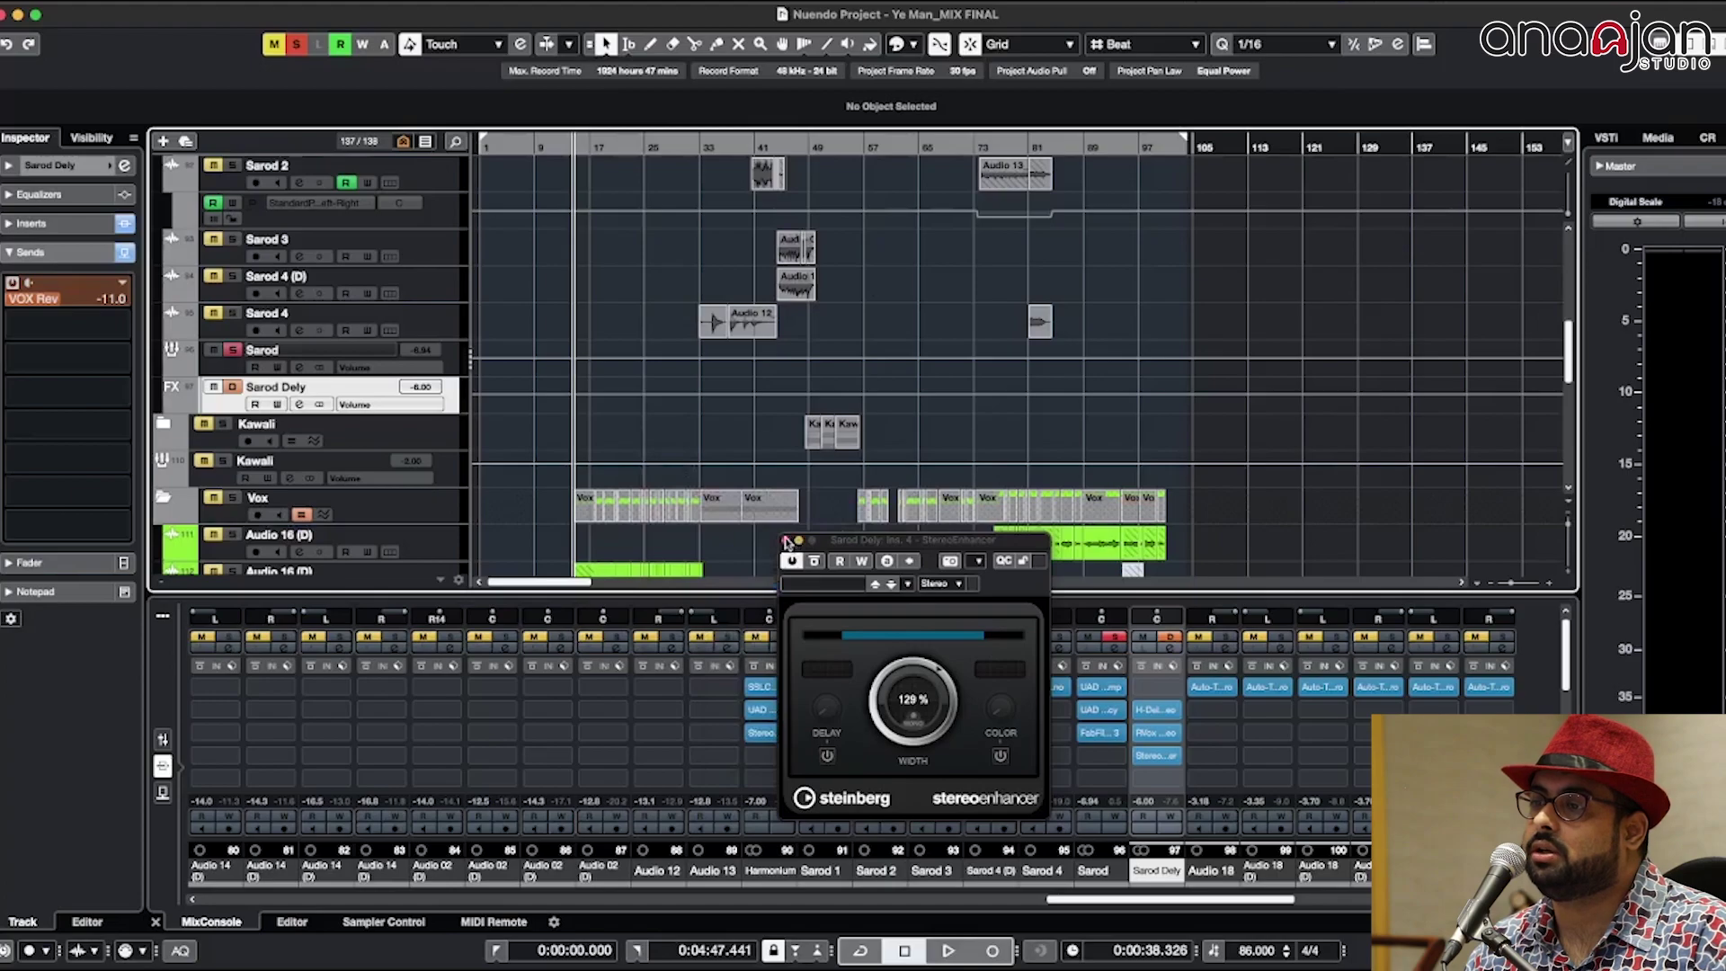
pyautogui.click(786, 541)
# Step: Select the Lead Rev FX track and expand its inserts to show H-Reverb and RVox Stereo
pyautogui.scroll(-10, 314, 394)
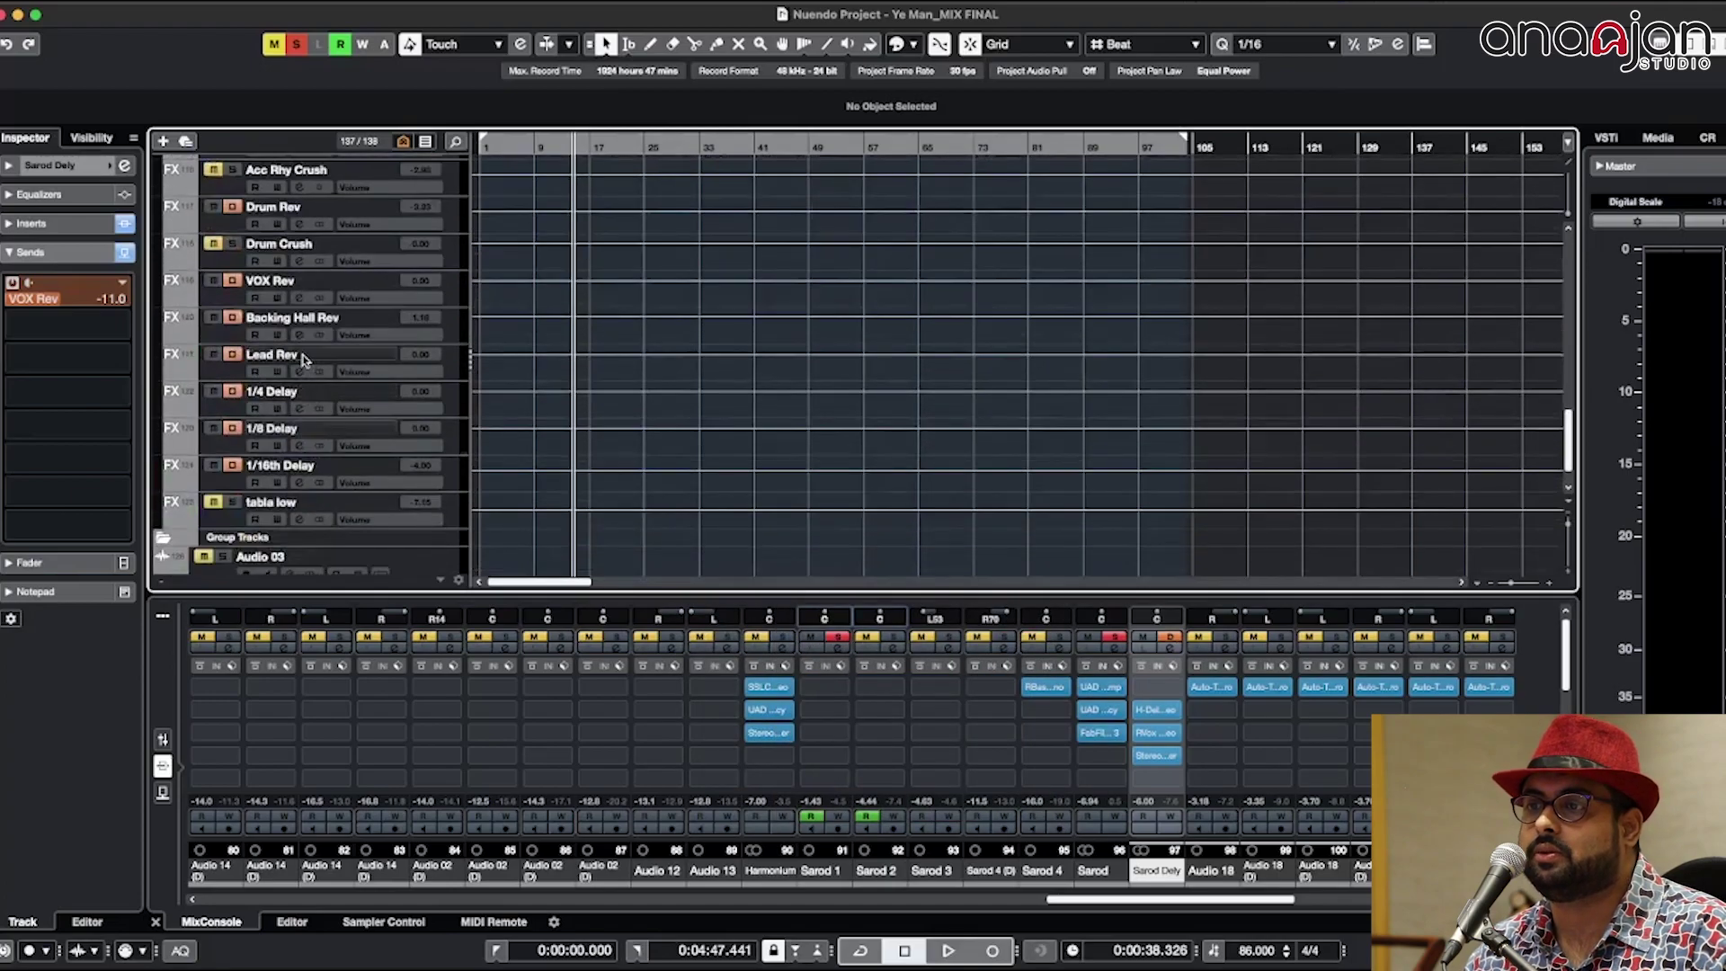
pyautogui.click(304, 359)
pyautogui.click(62, 224)
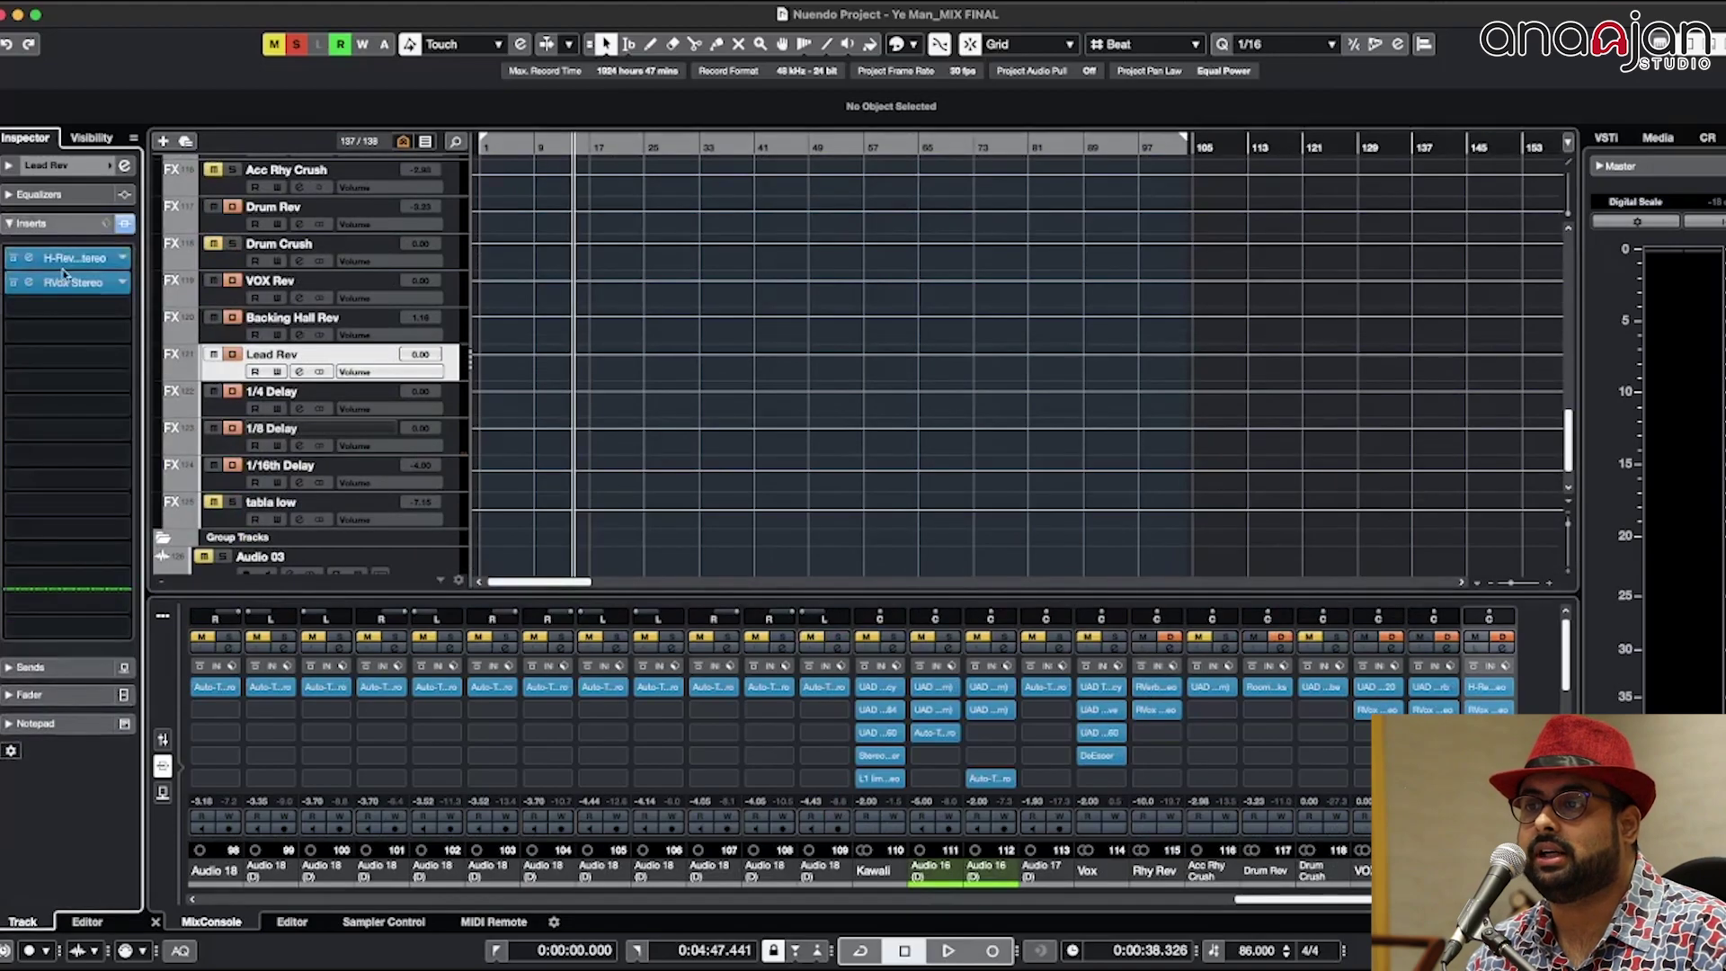
# Step: Play the passage from bar 54 with Sarod 1 still soloed
pyautogui.scroll(15, 611, 297)
pyautogui.scroll(10, 611, 305)
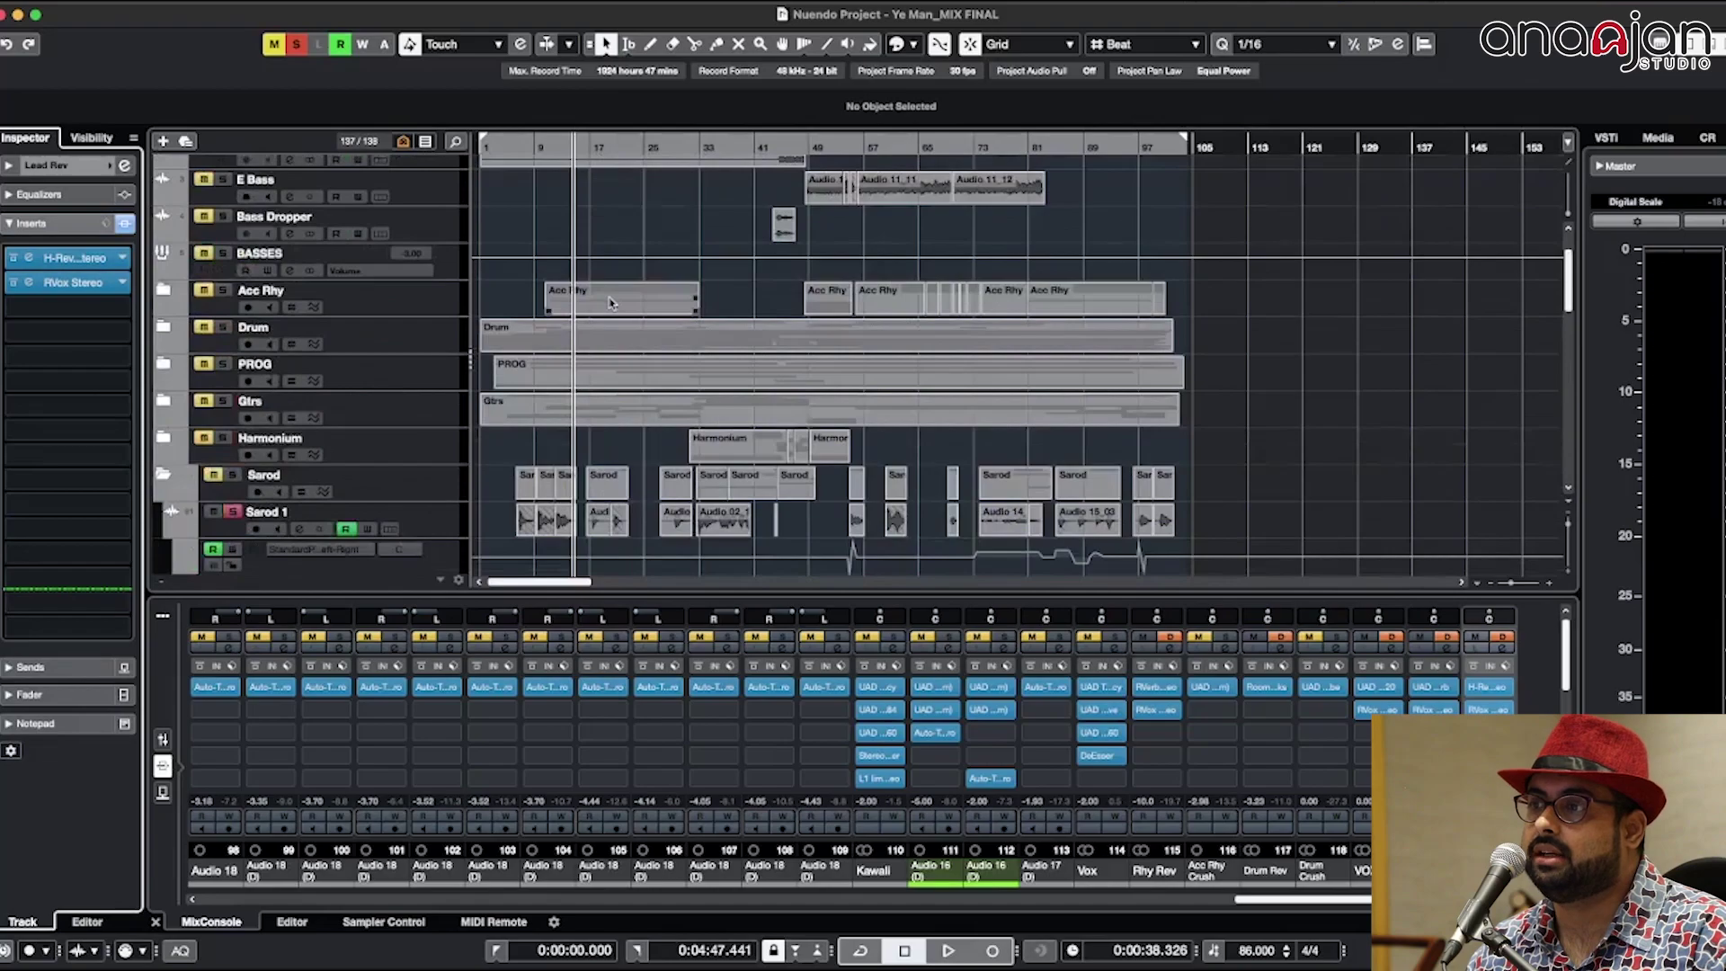
pyautogui.scroll(-3, 615, 333)
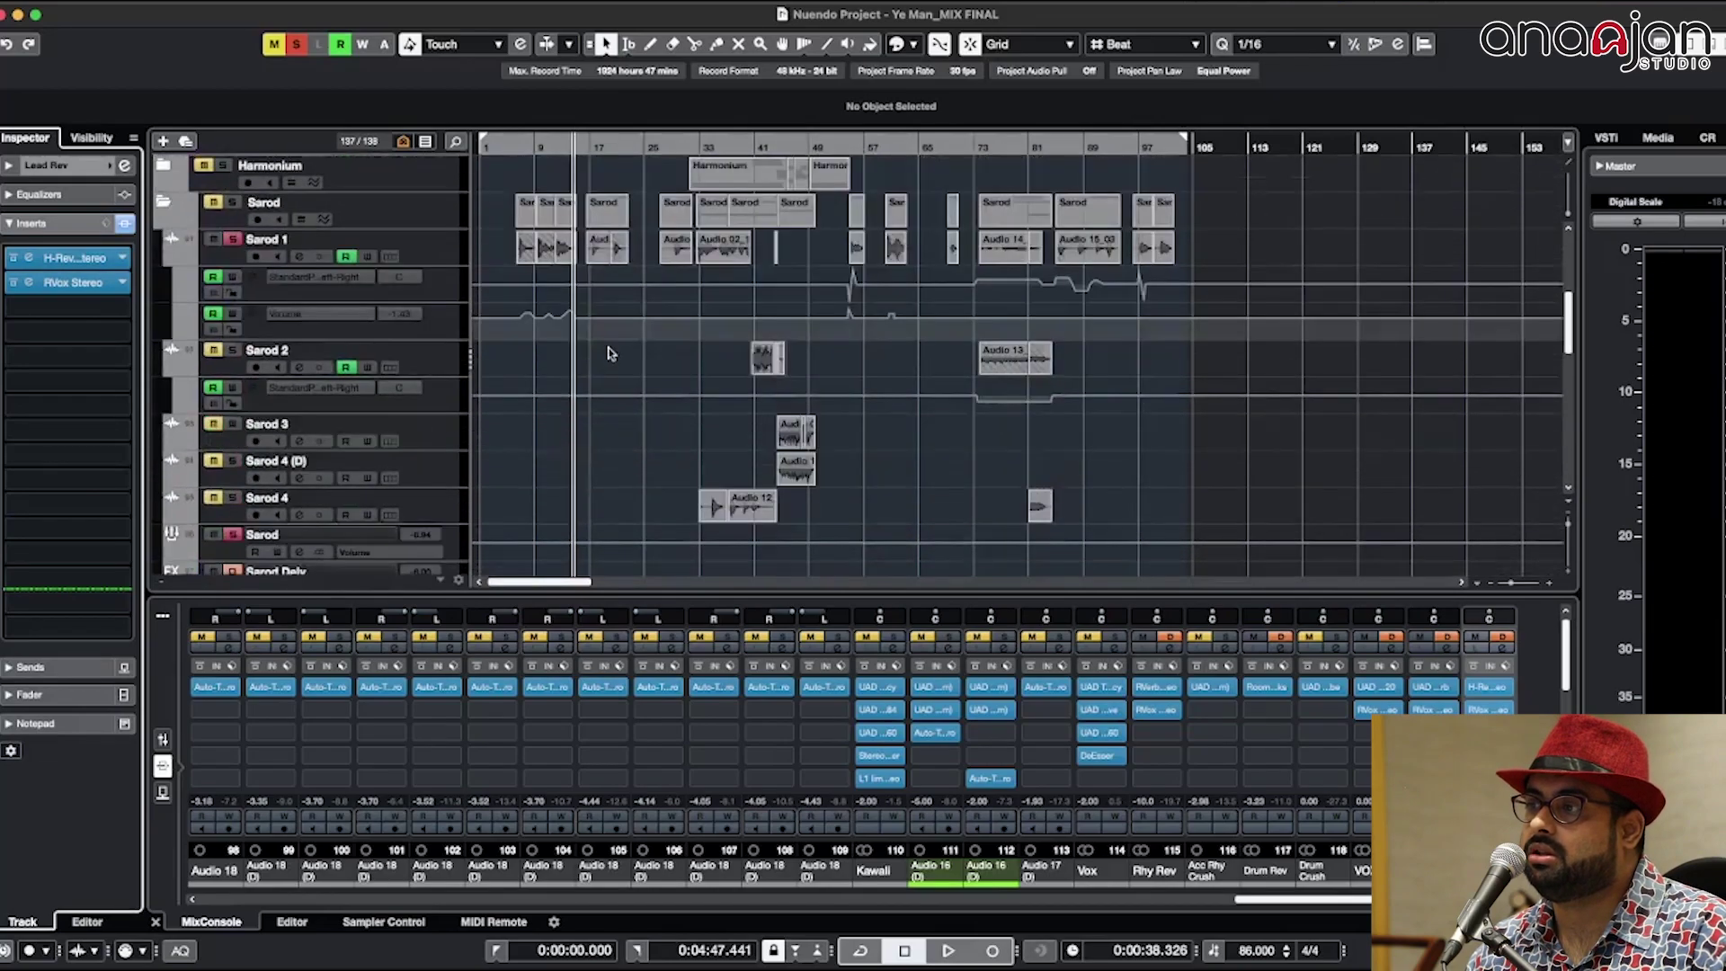
pyautogui.scroll(5, 485, 320)
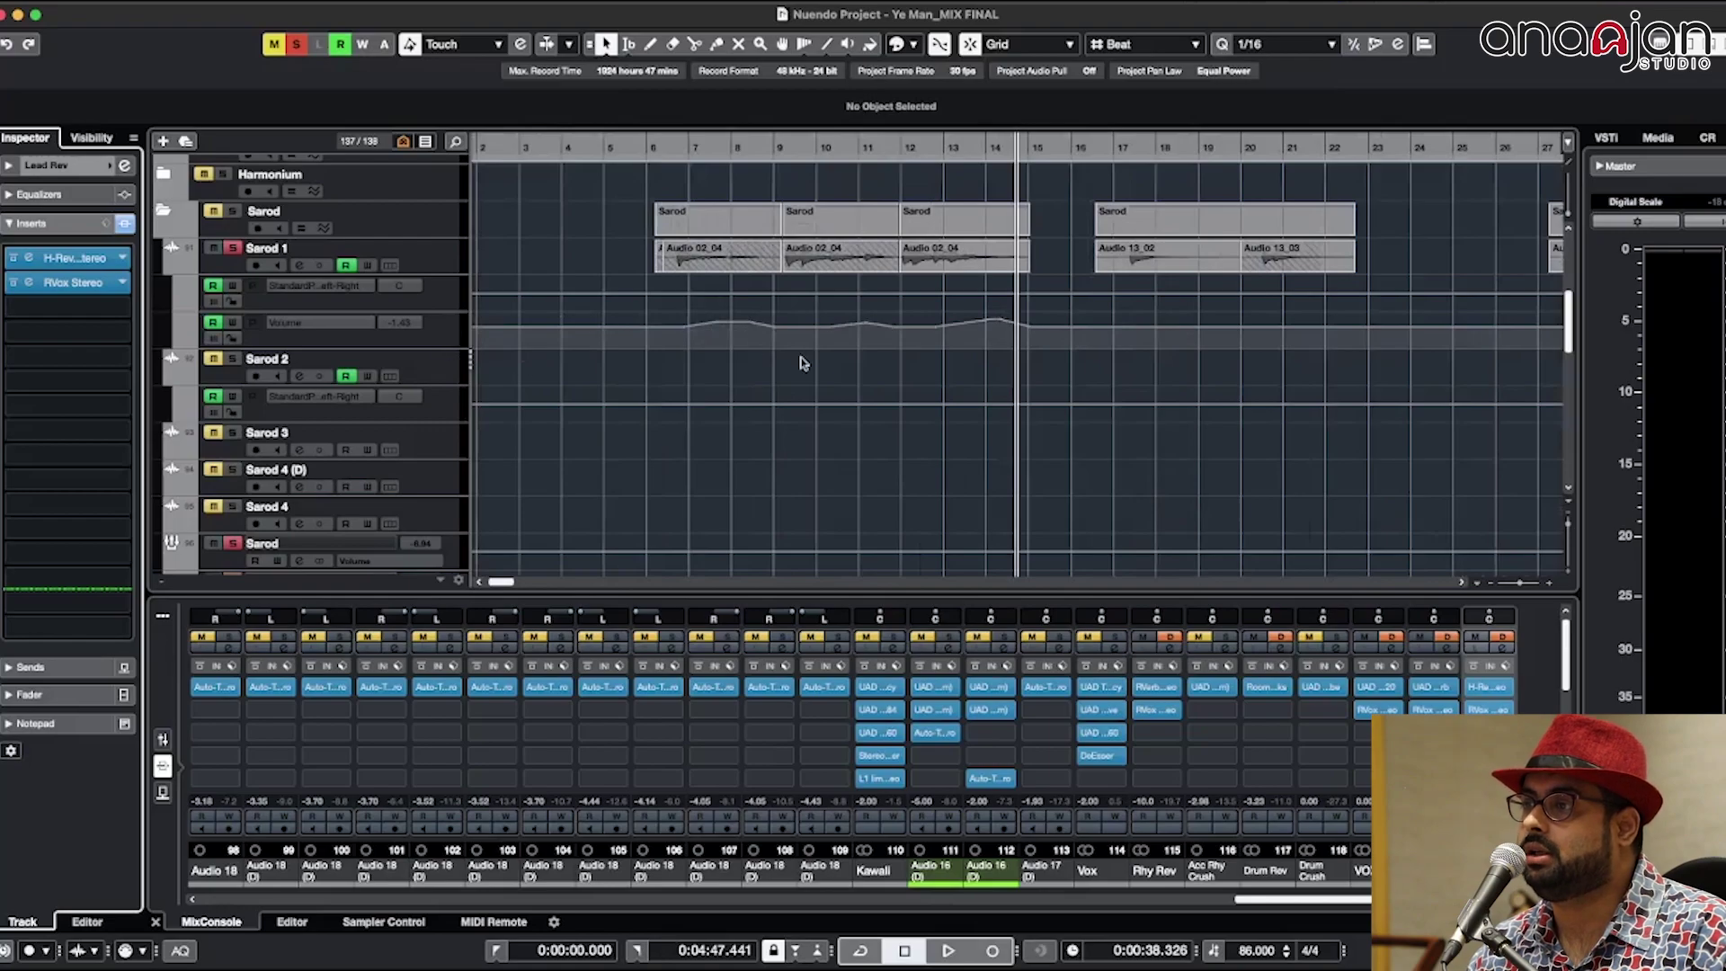
pyautogui.scroll(6, 802, 362)
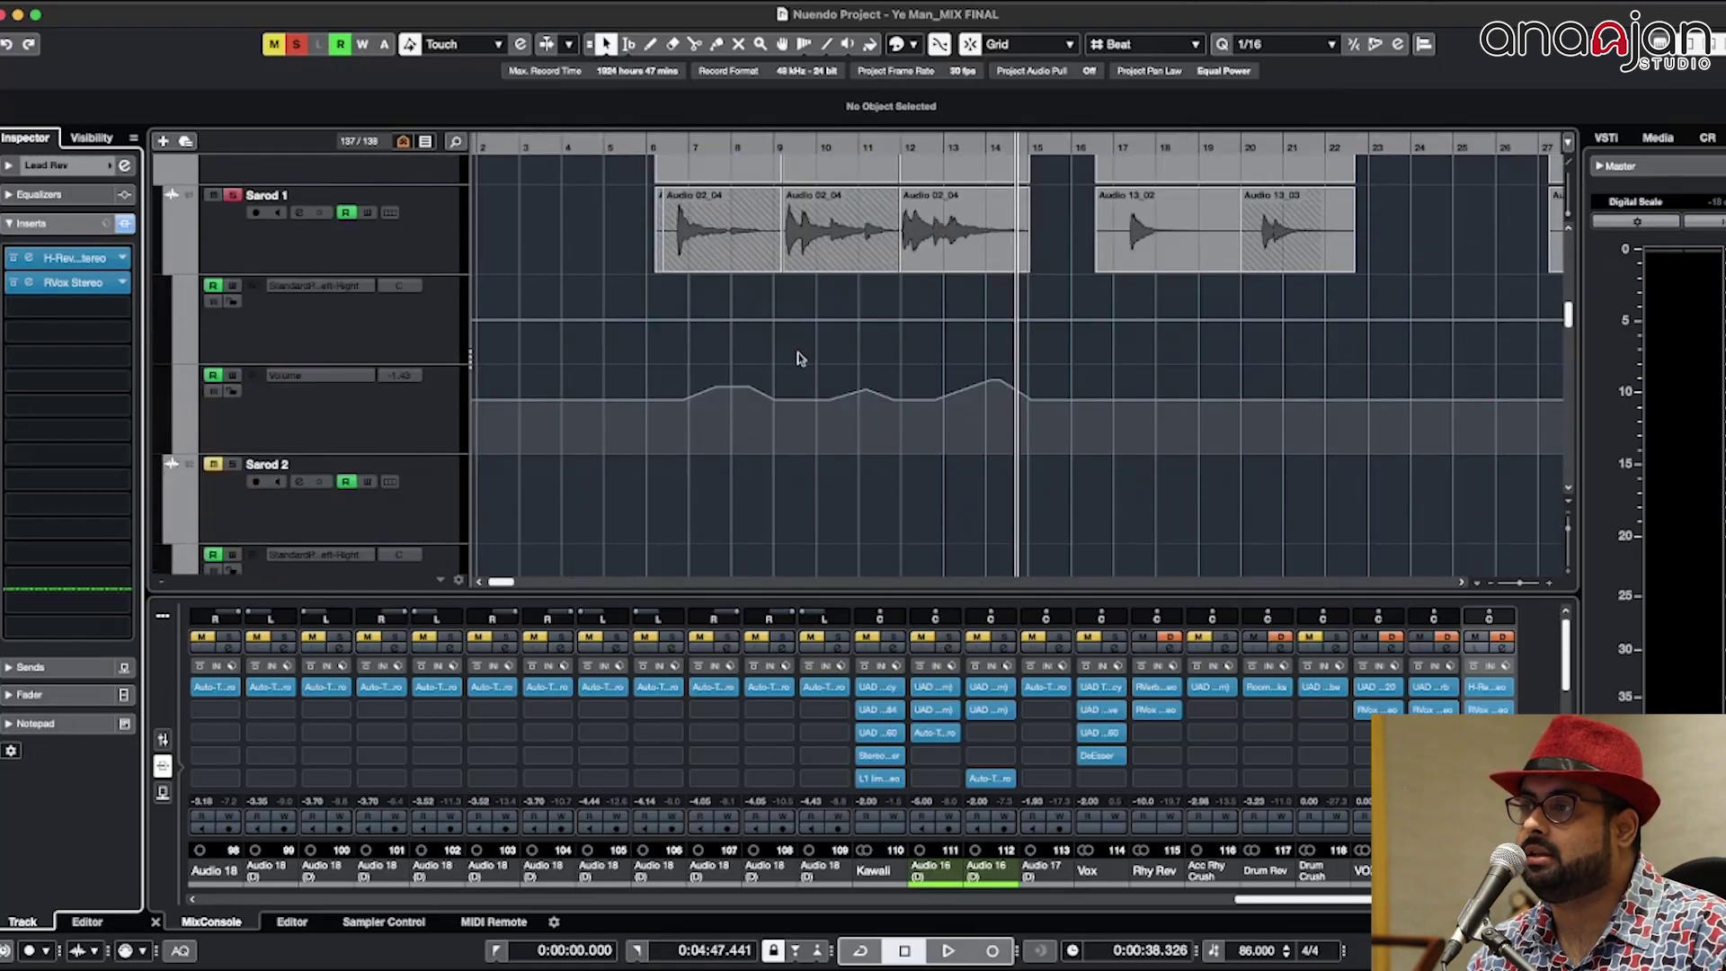
pyautogui.hscroll(10, 803, 355)
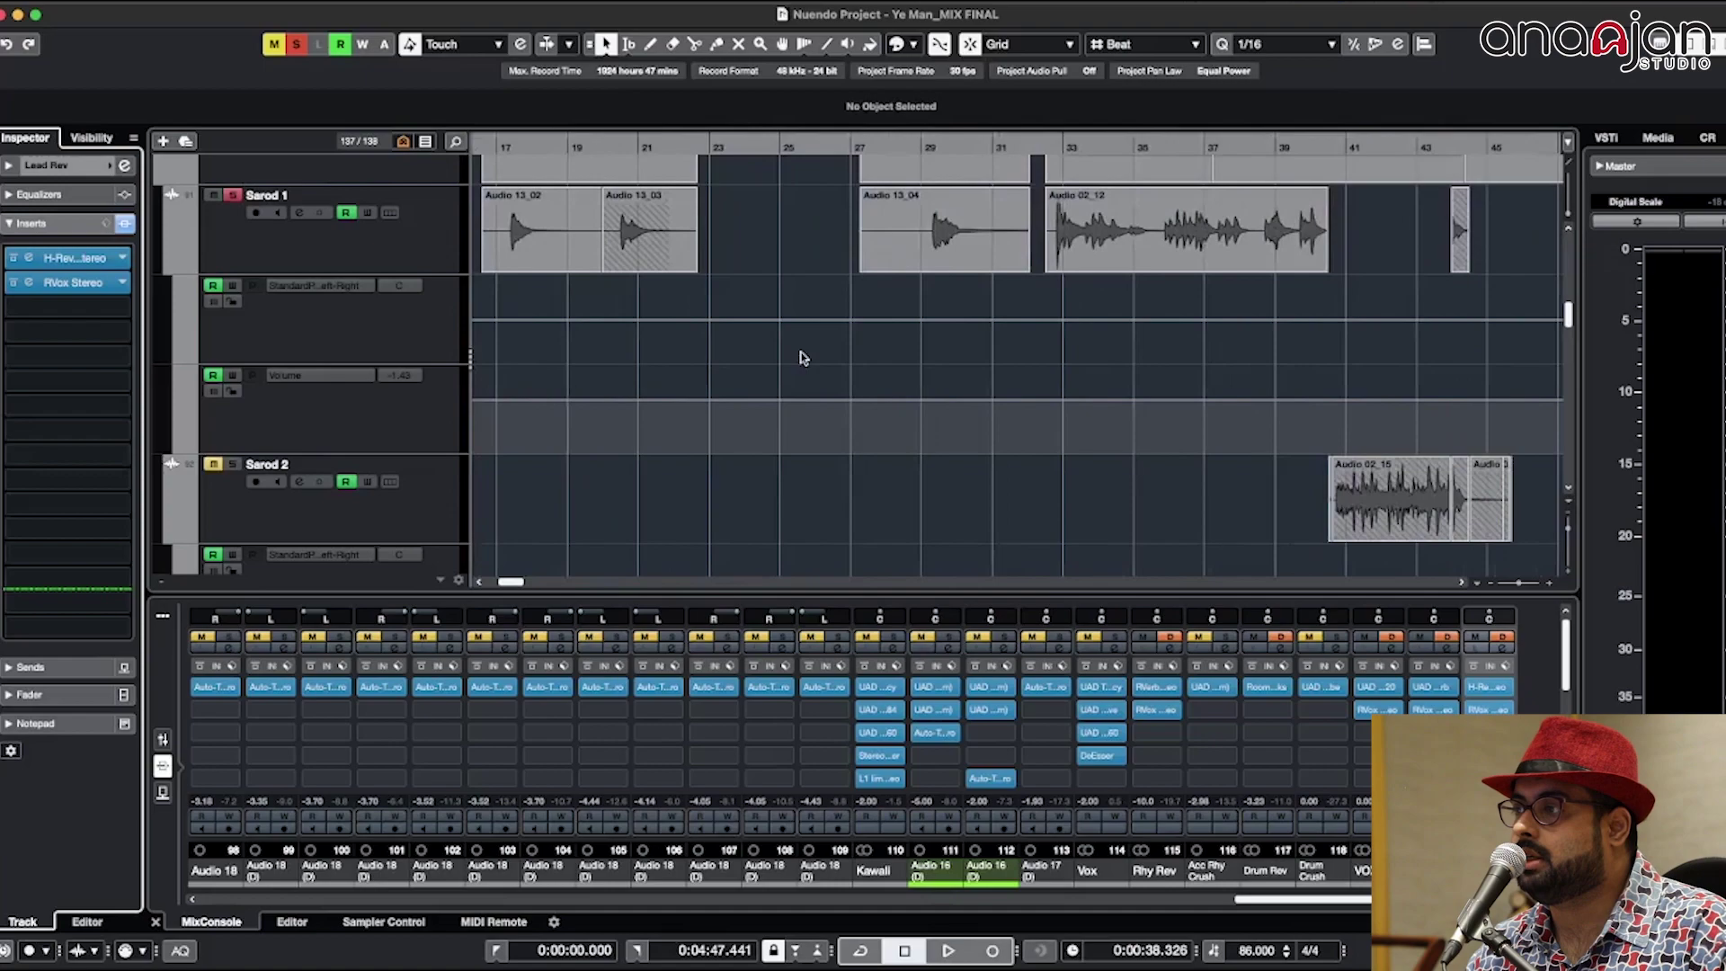
pyautogui.hscroll(4, 803, 358)
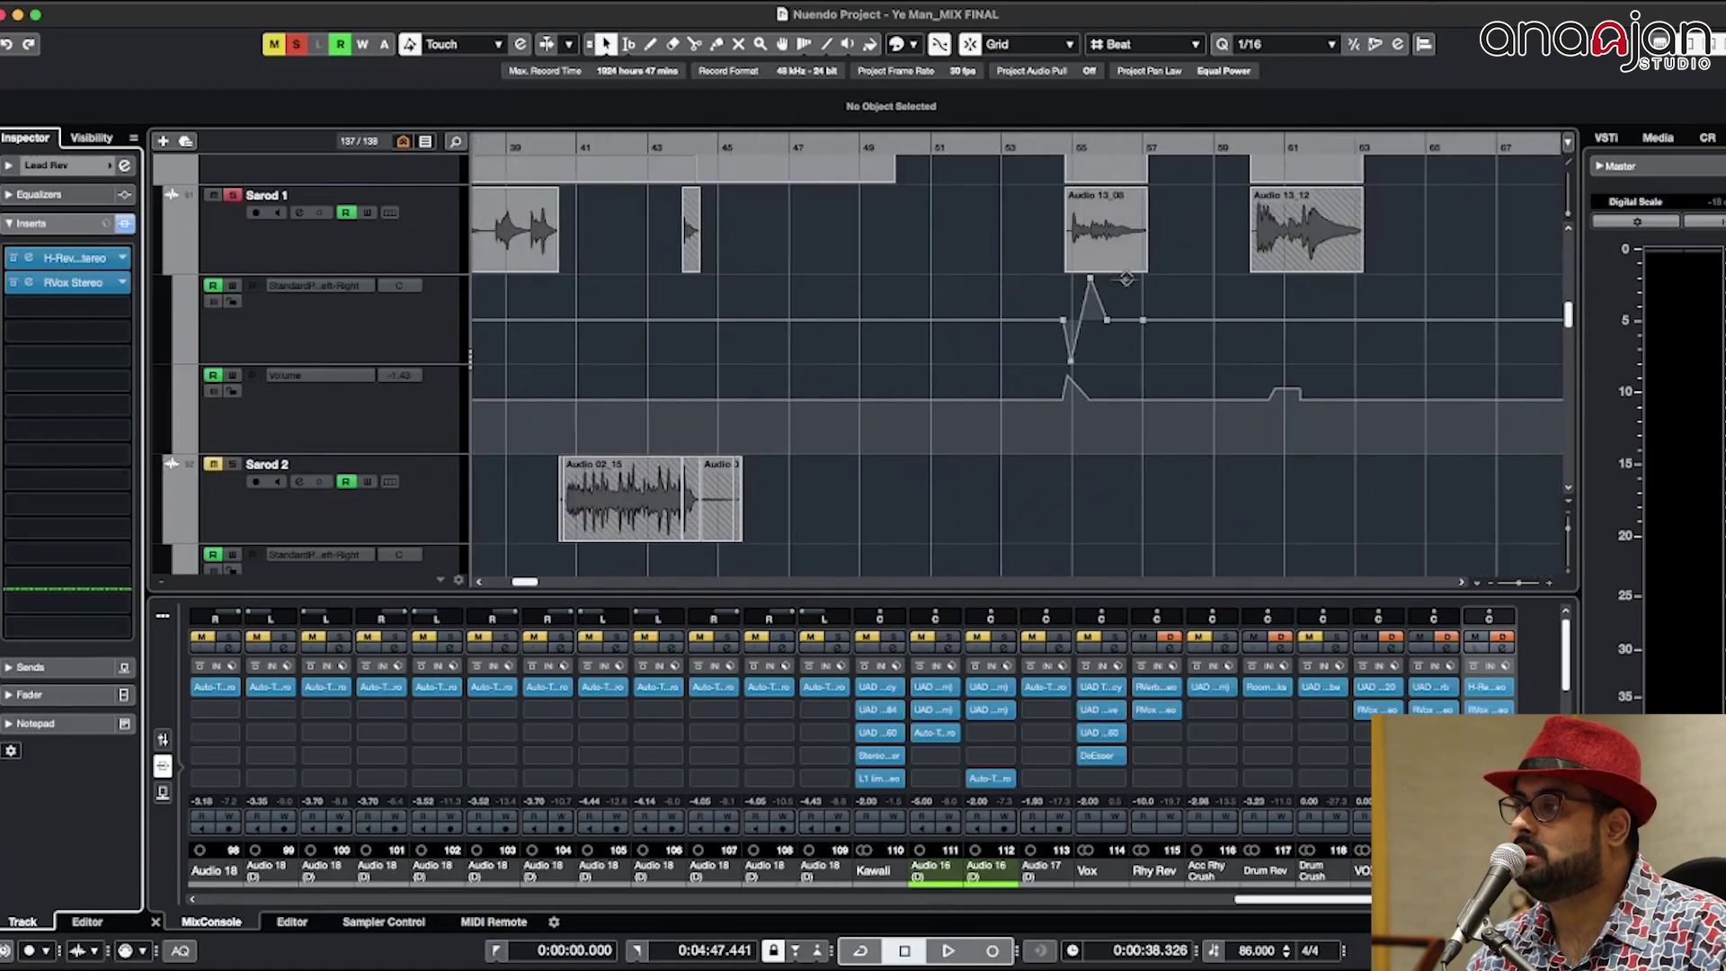
pyautogui.click(1059, 146)
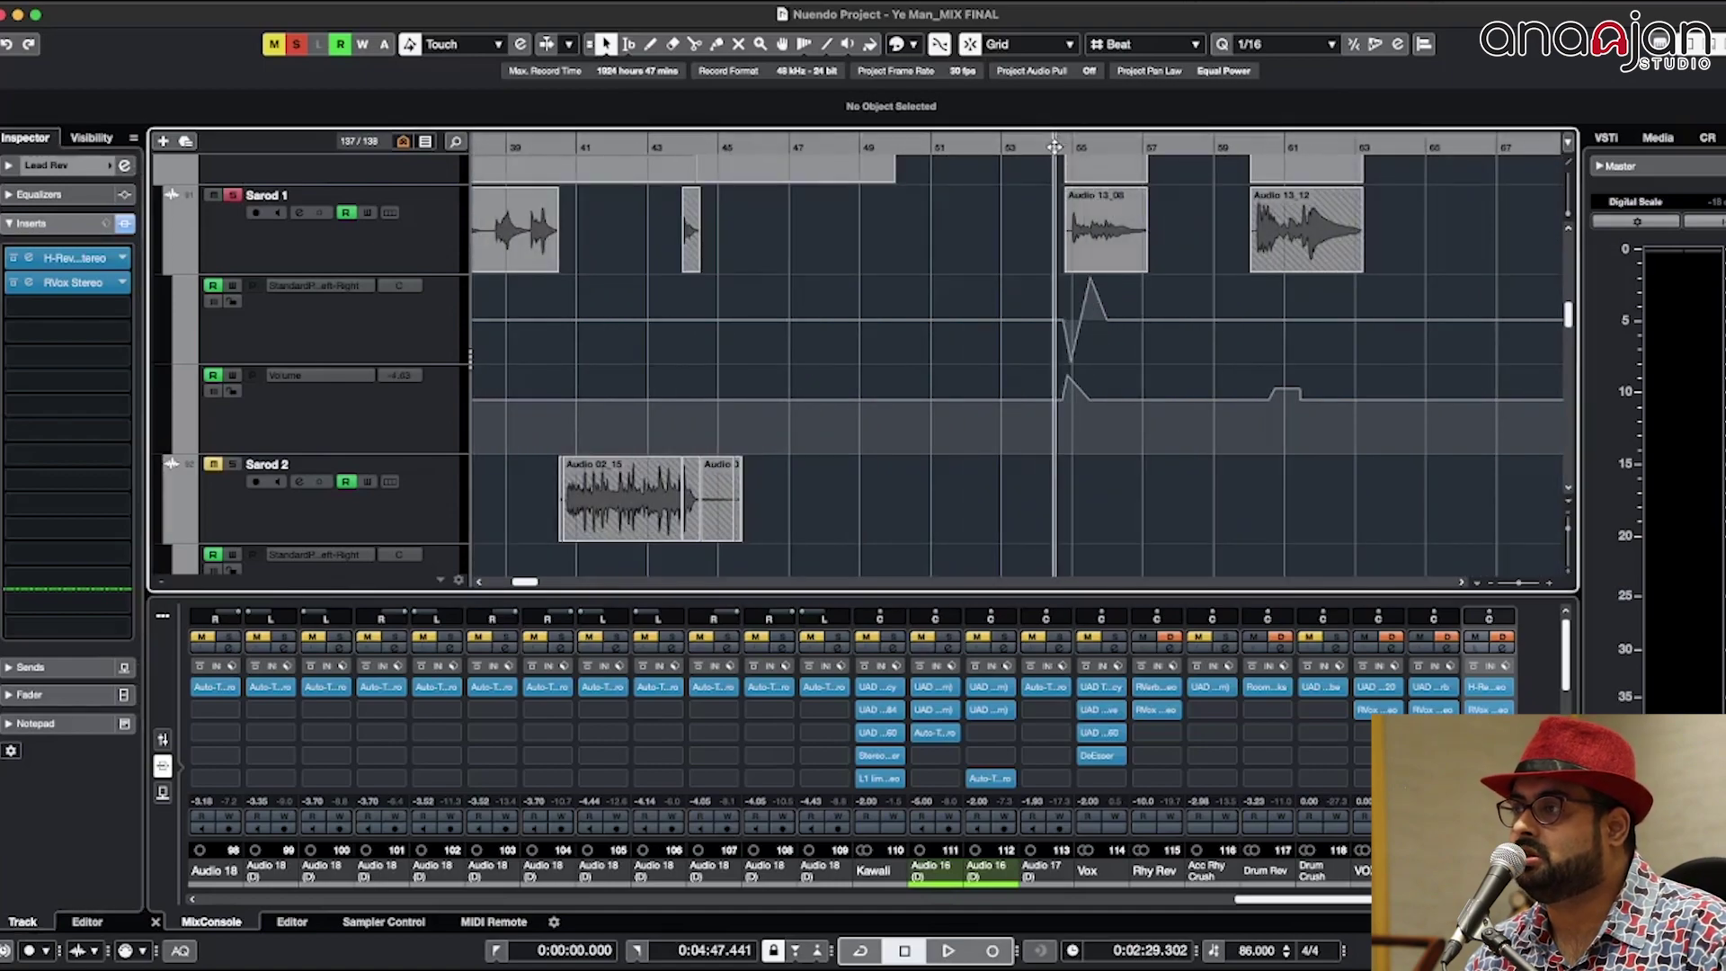
pyautogui.press('space')
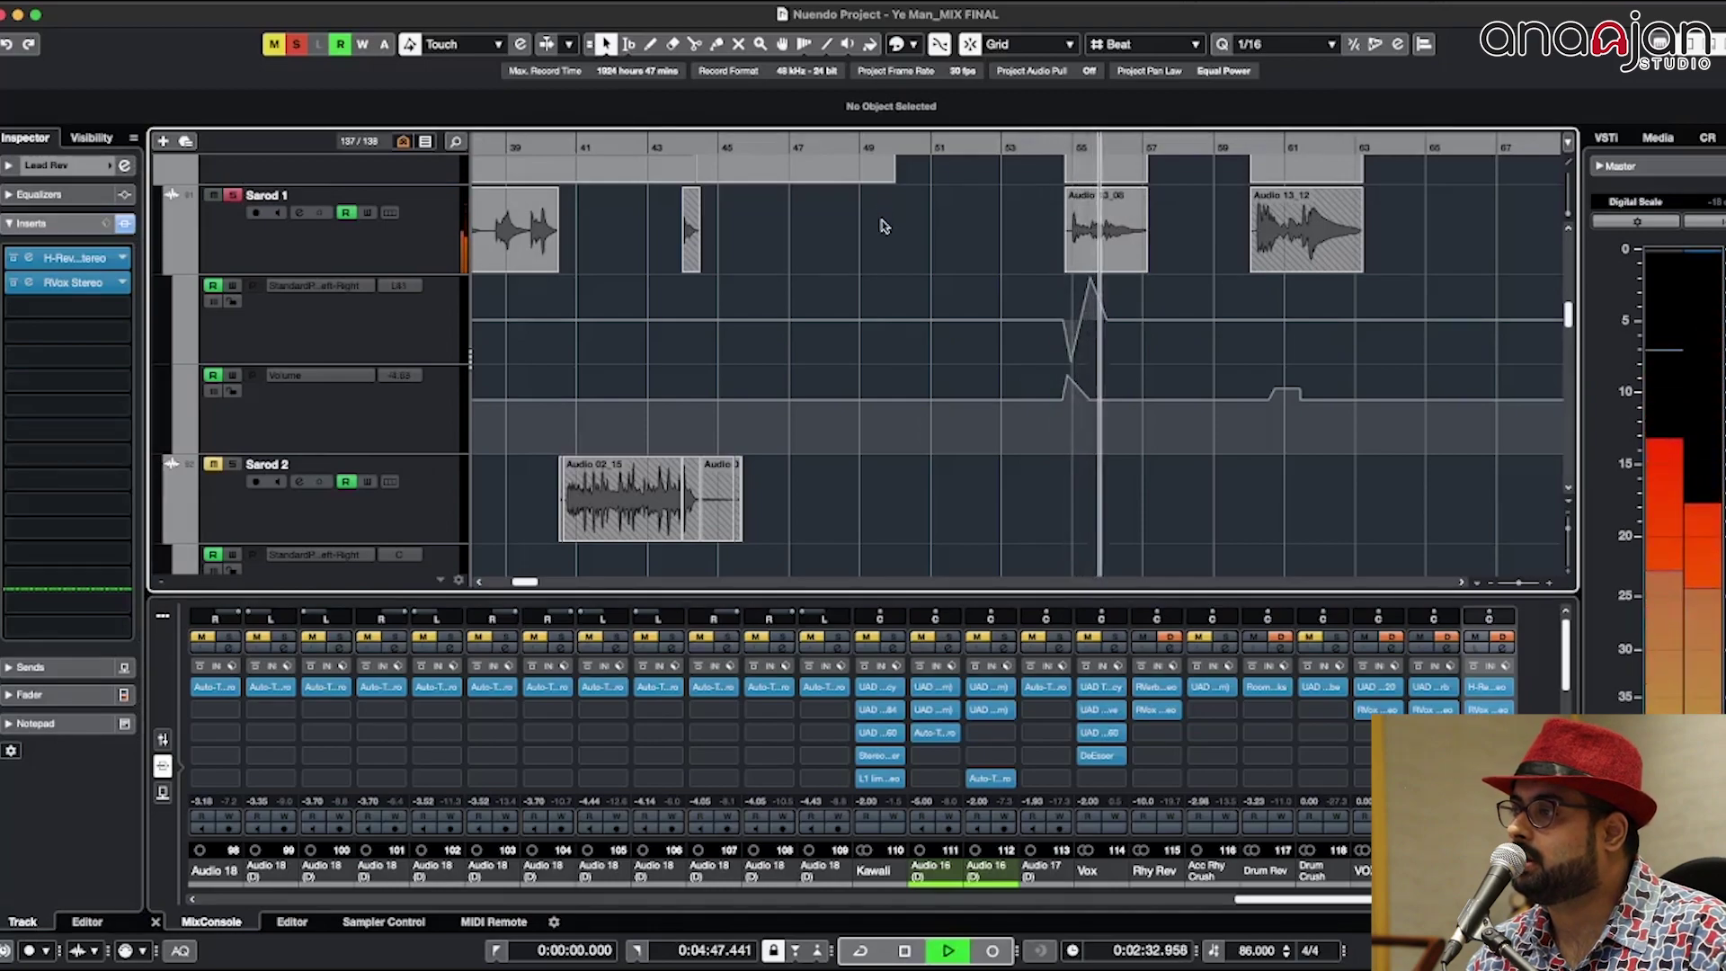
pyautogui.press('space')
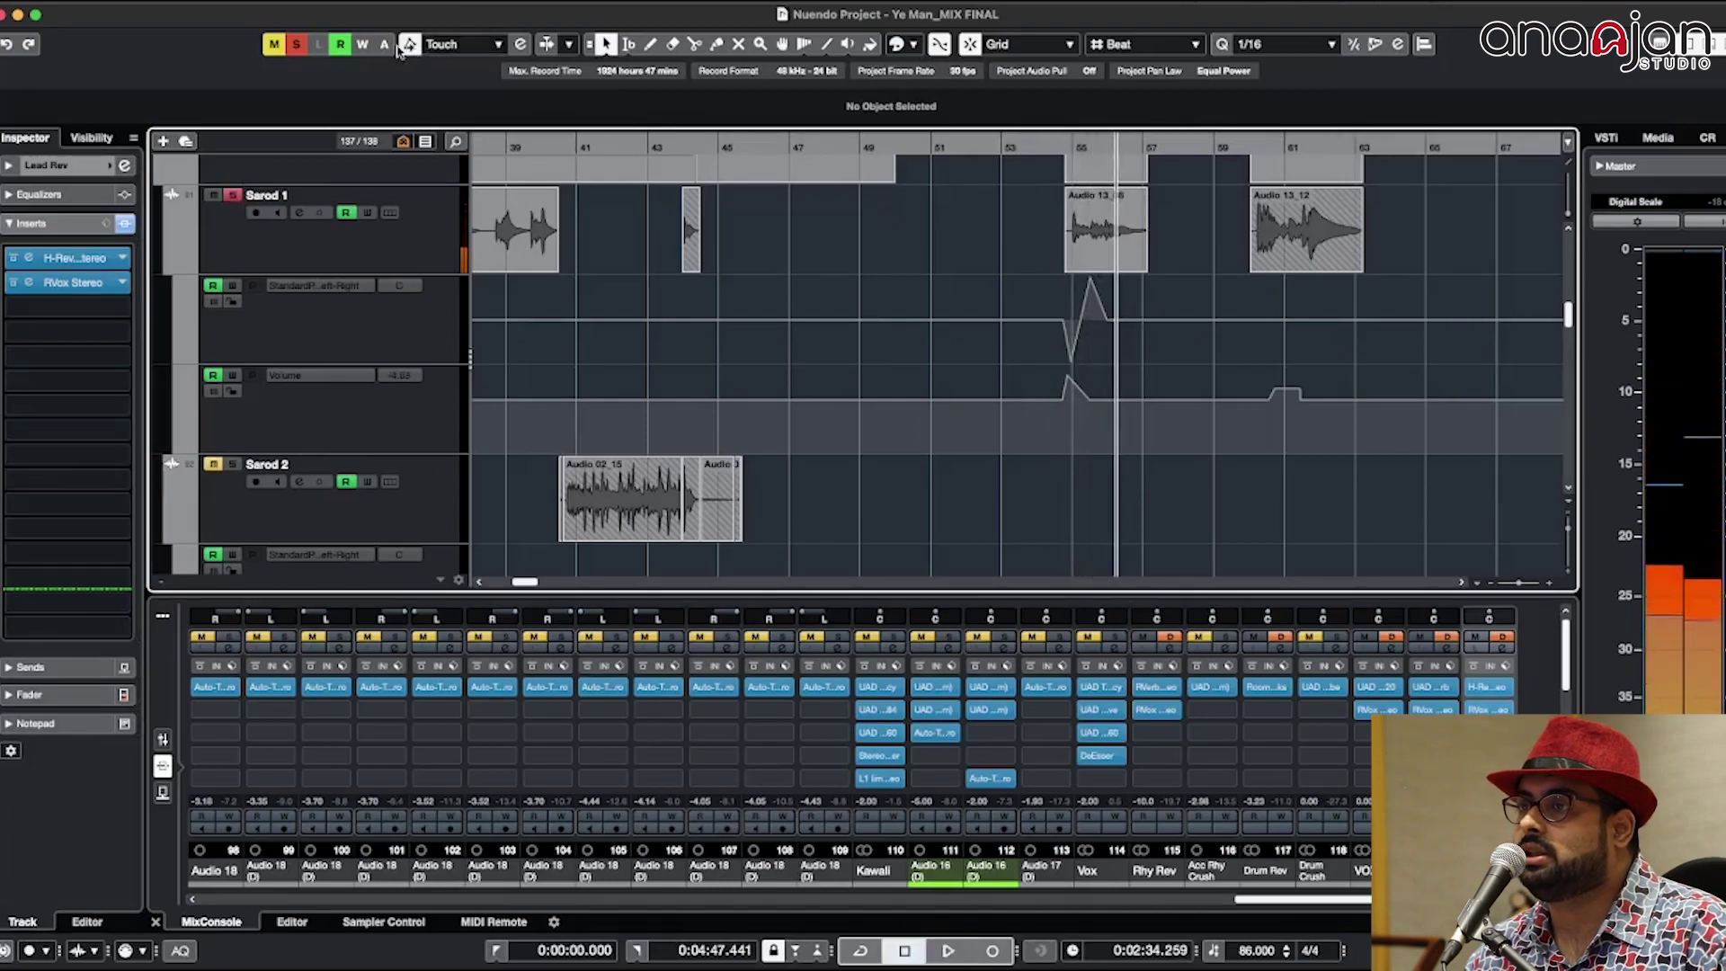
# Step: Unsolo Sarod 1 and replay the full mix from bar 54
pyautogui.press('s')
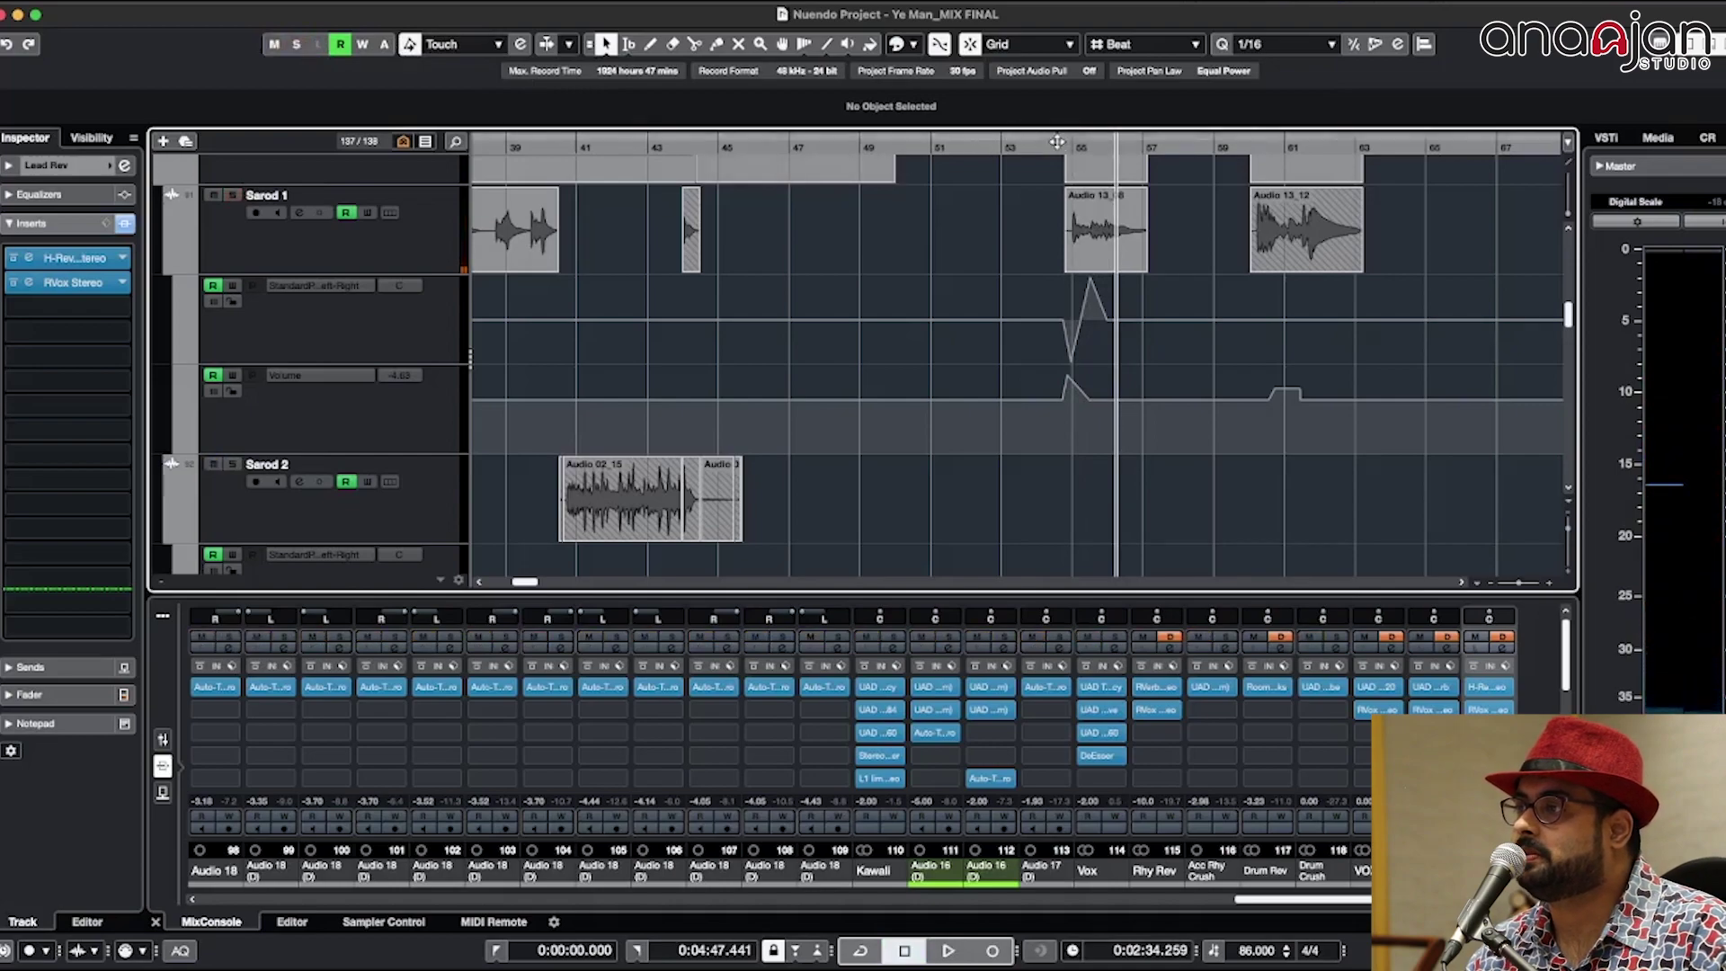
pyautogui.click(1052, 146)
pyautogui.press('space')
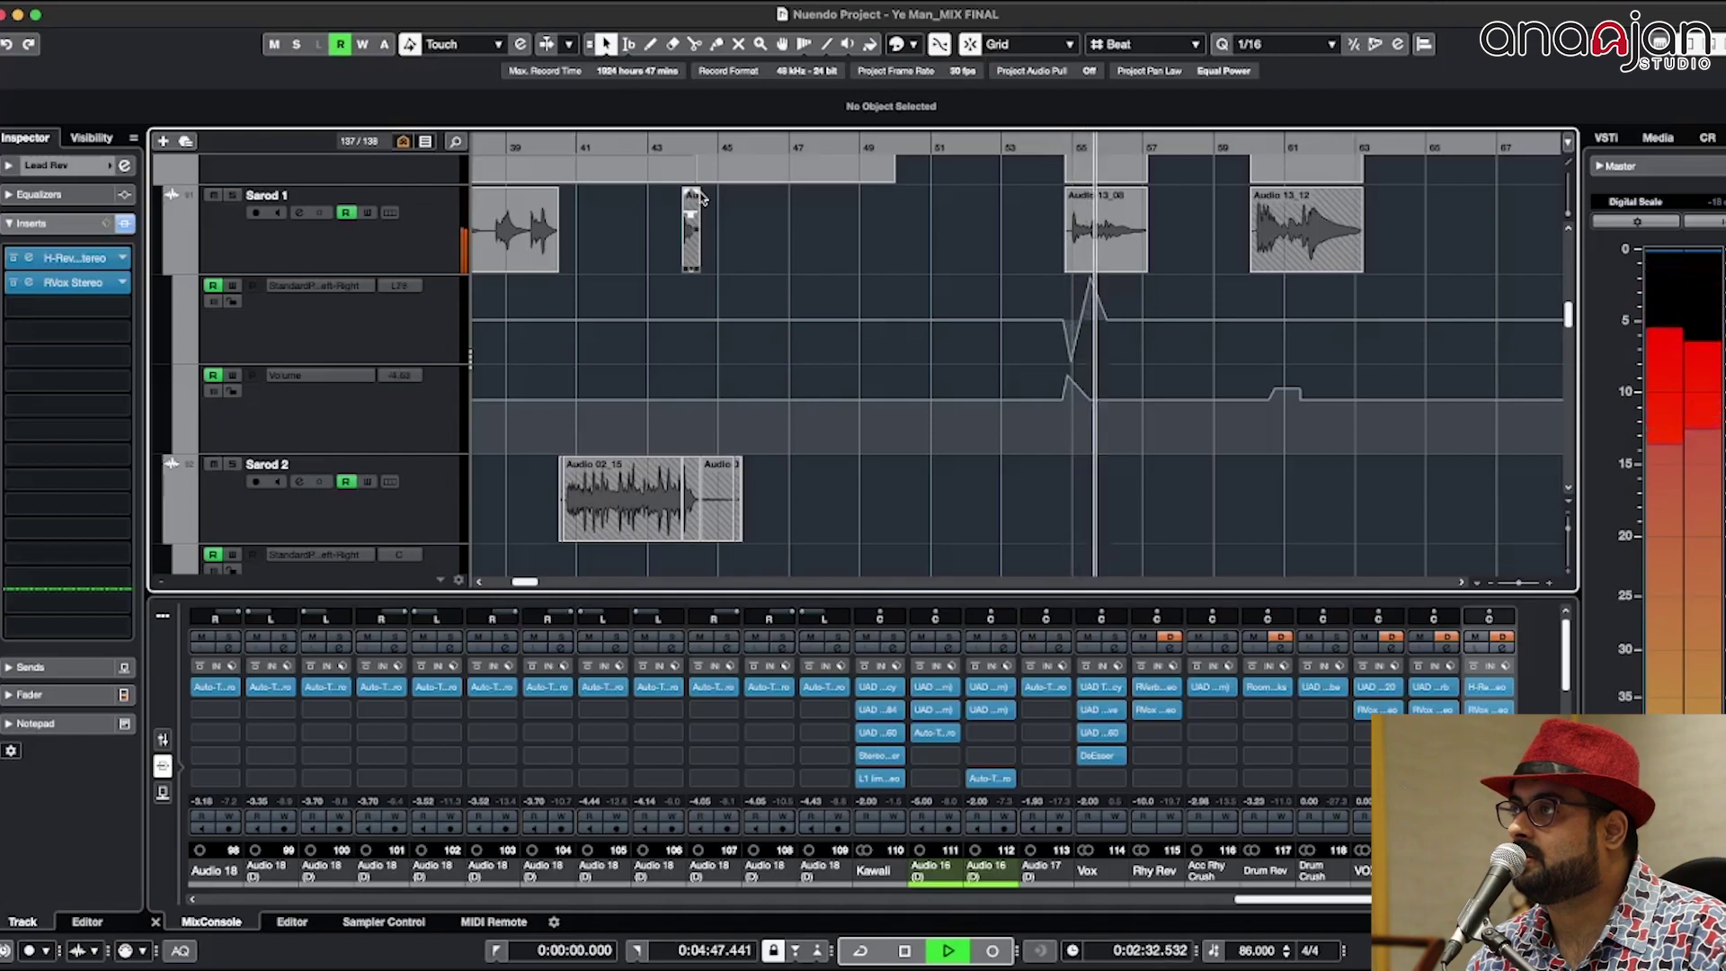
pyautogui.press('space')
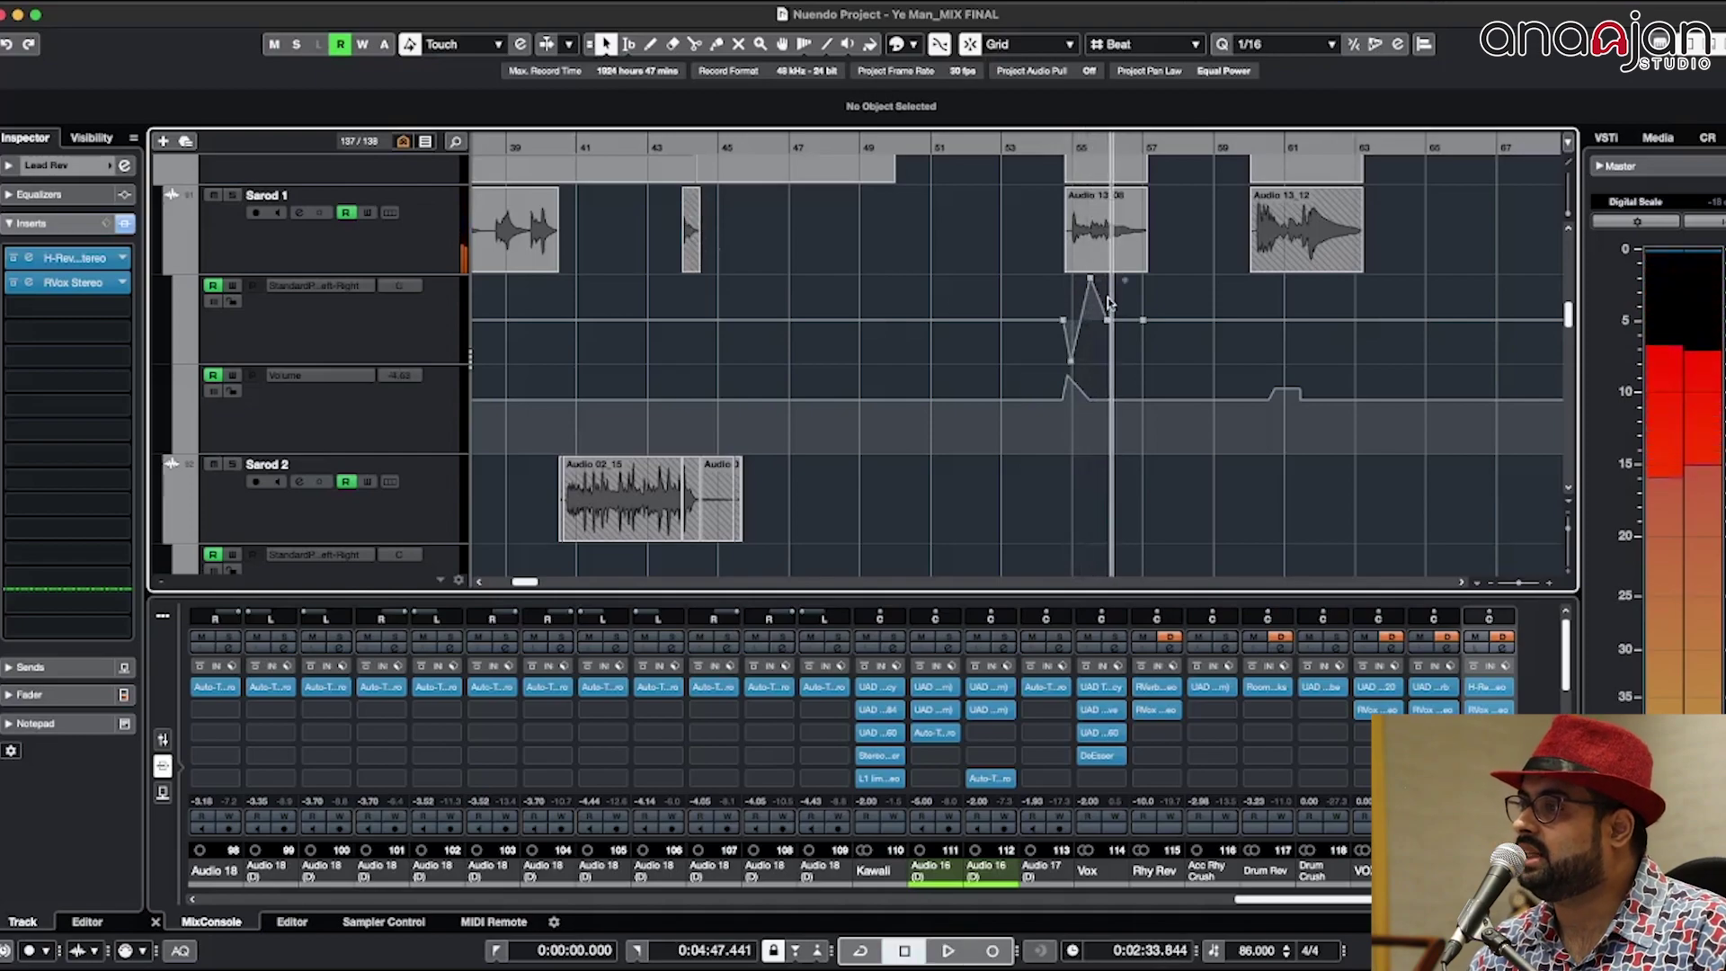
# Step: Move on through the timeline and continue playback from around bar 73
pyautogui.scroll(1, 1097, 335)
pyautogui.scroll(2, 1063, 214)
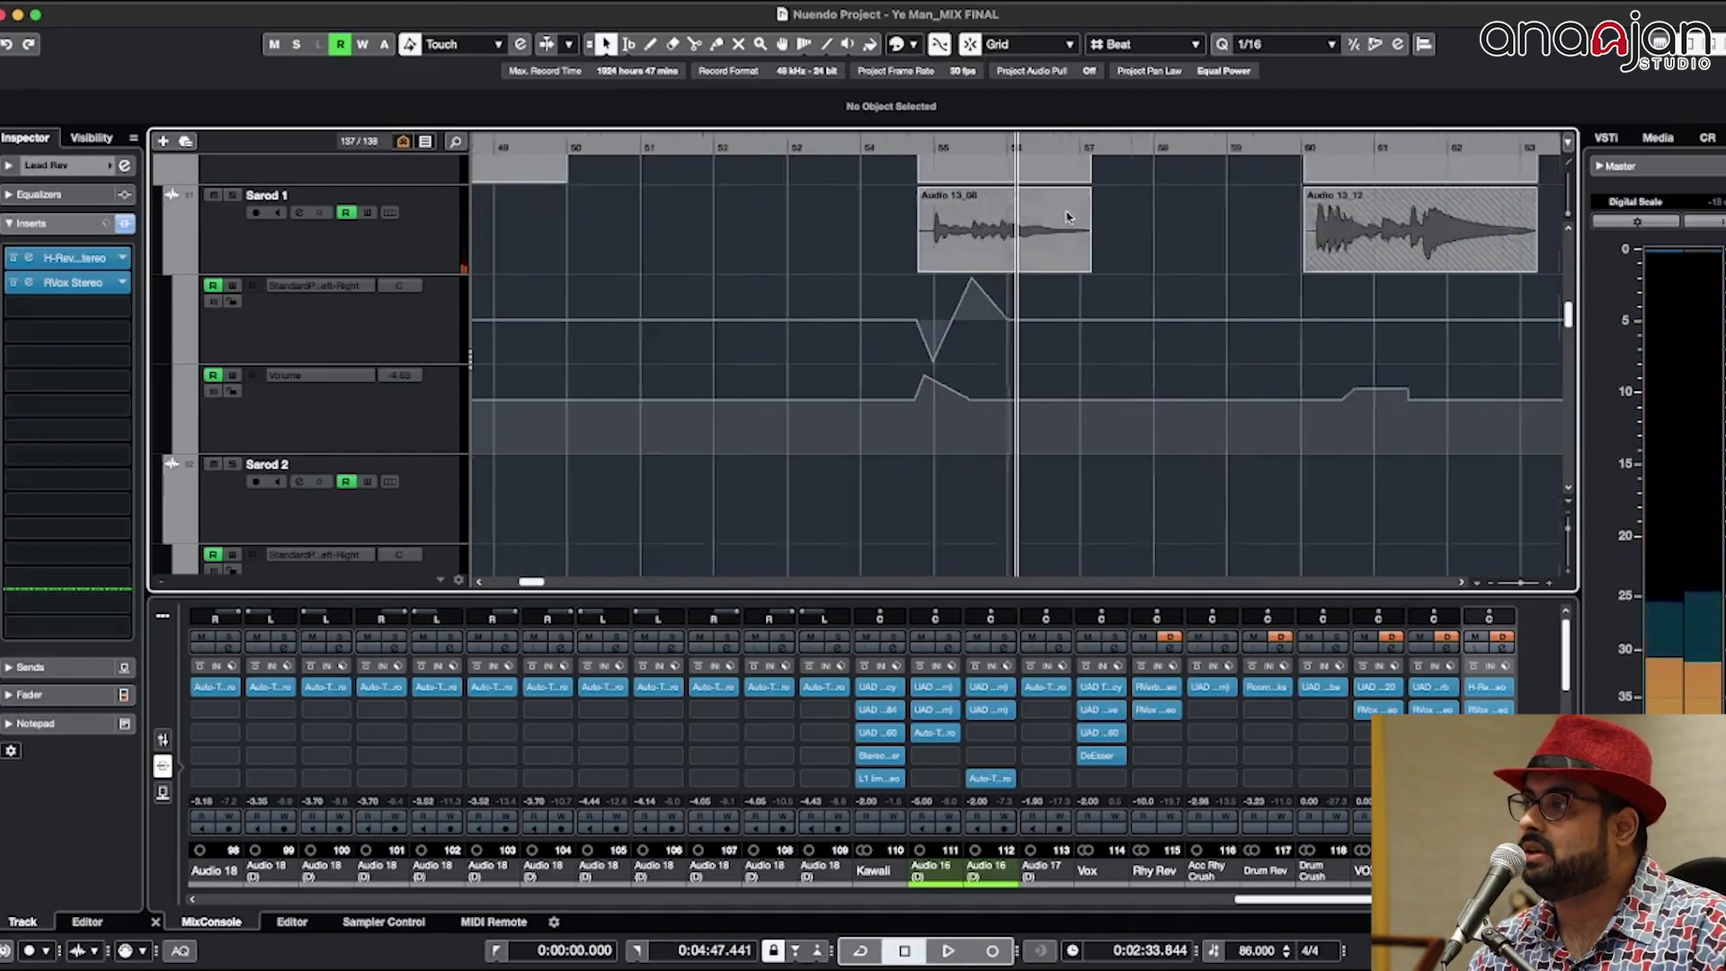
pyautogui.hscroll(3, 1258, 288)
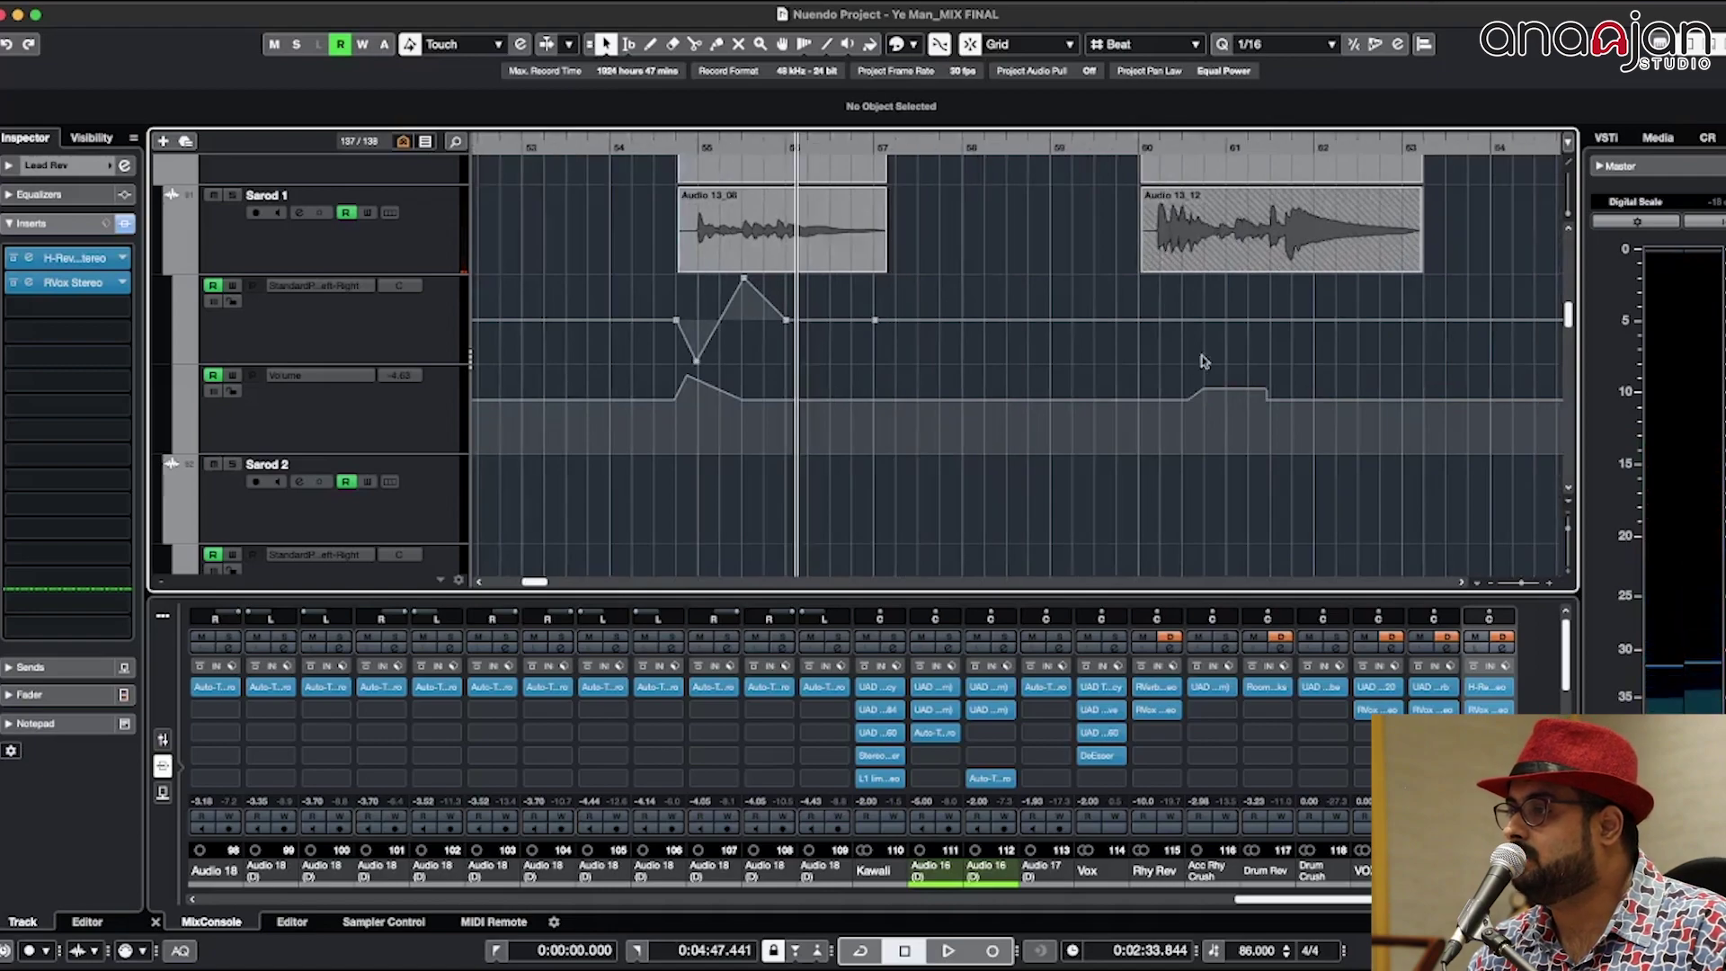
pyautogui.scroll(-6, 1215, 381)
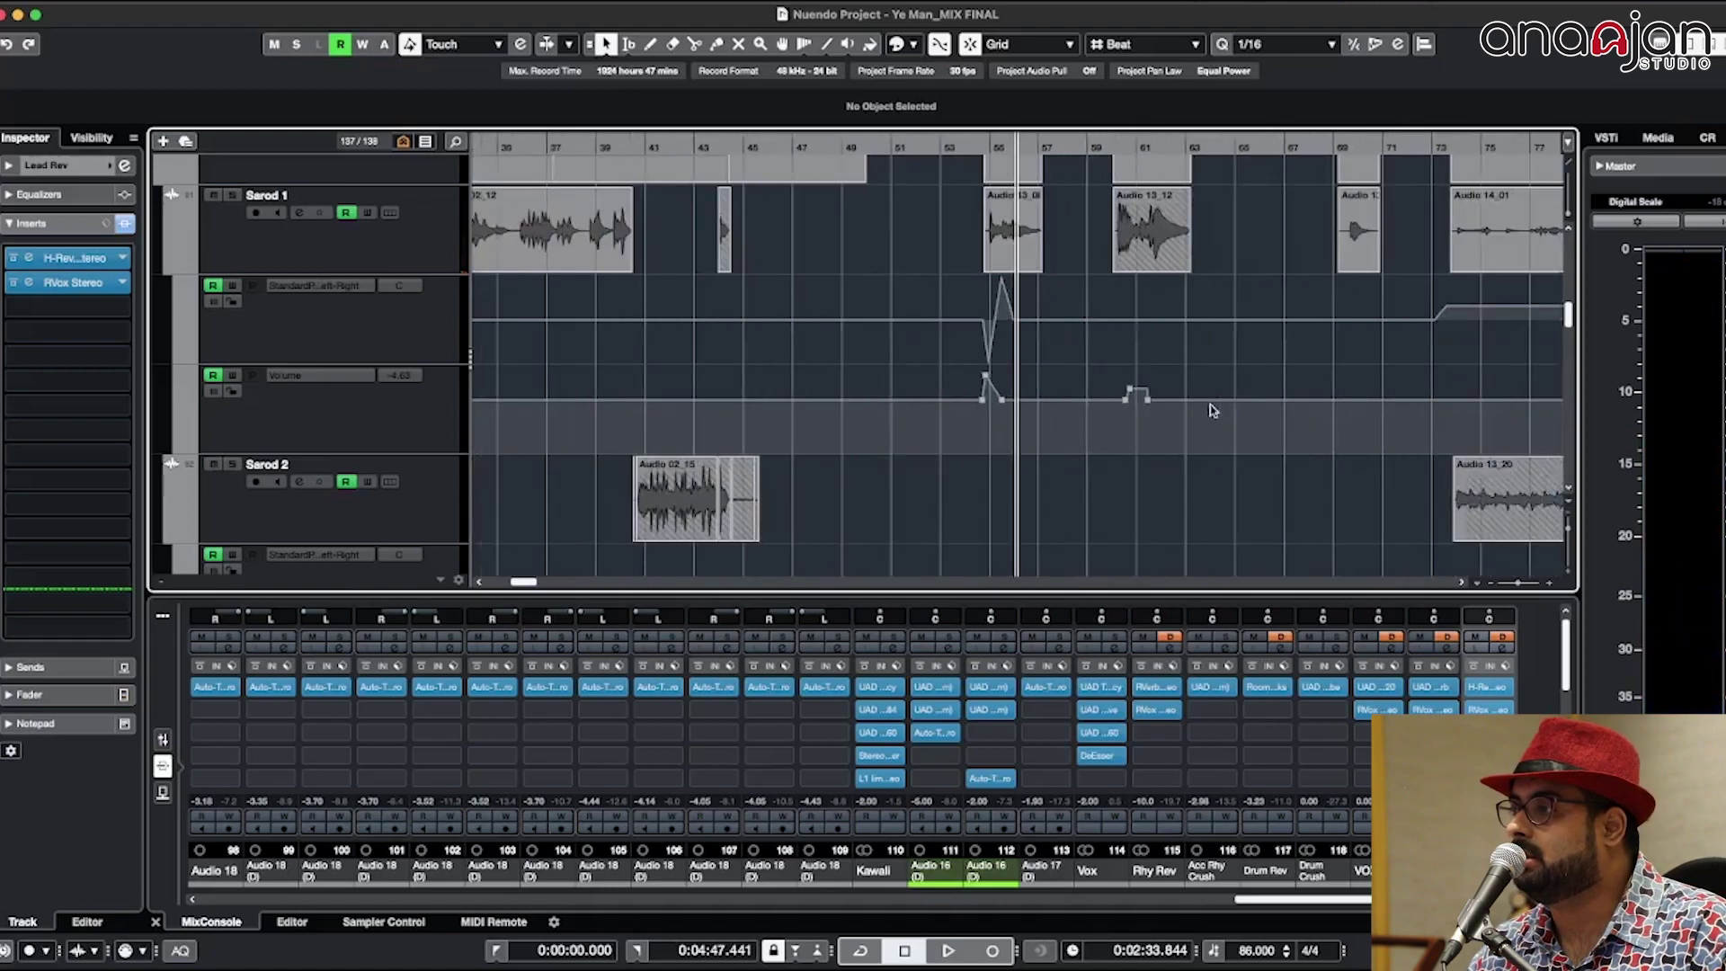
pyautogui.scroll(-3, 1118, 393)
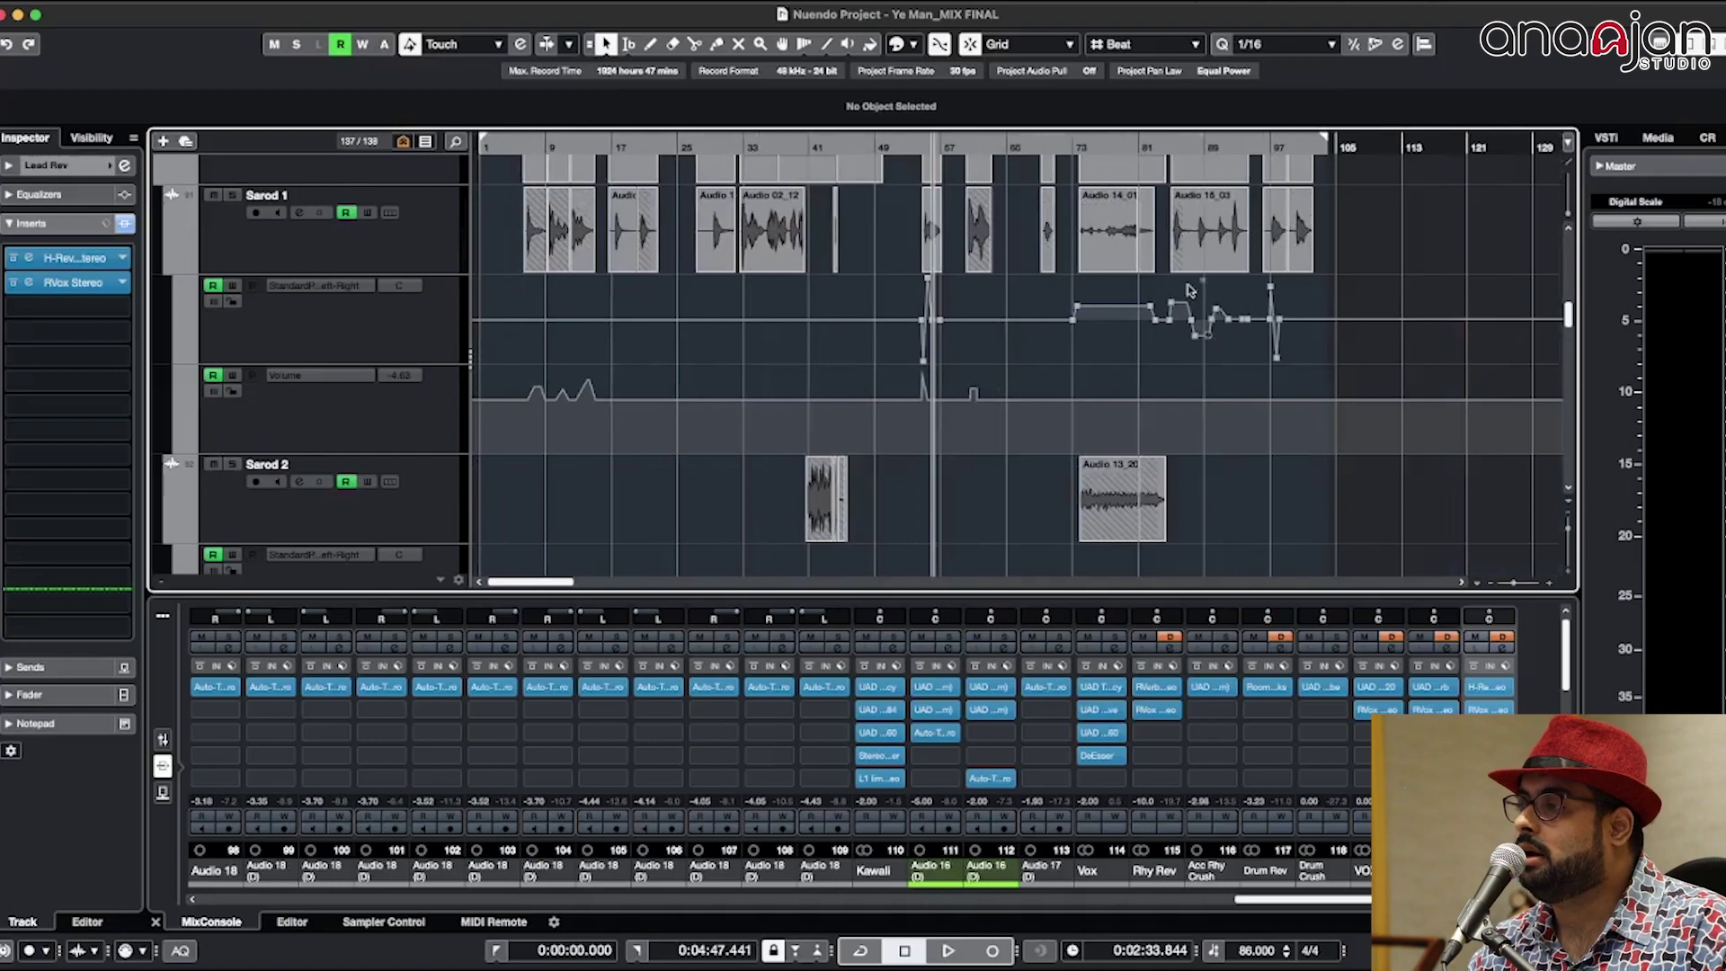
pyautogui.click(1072, 148)
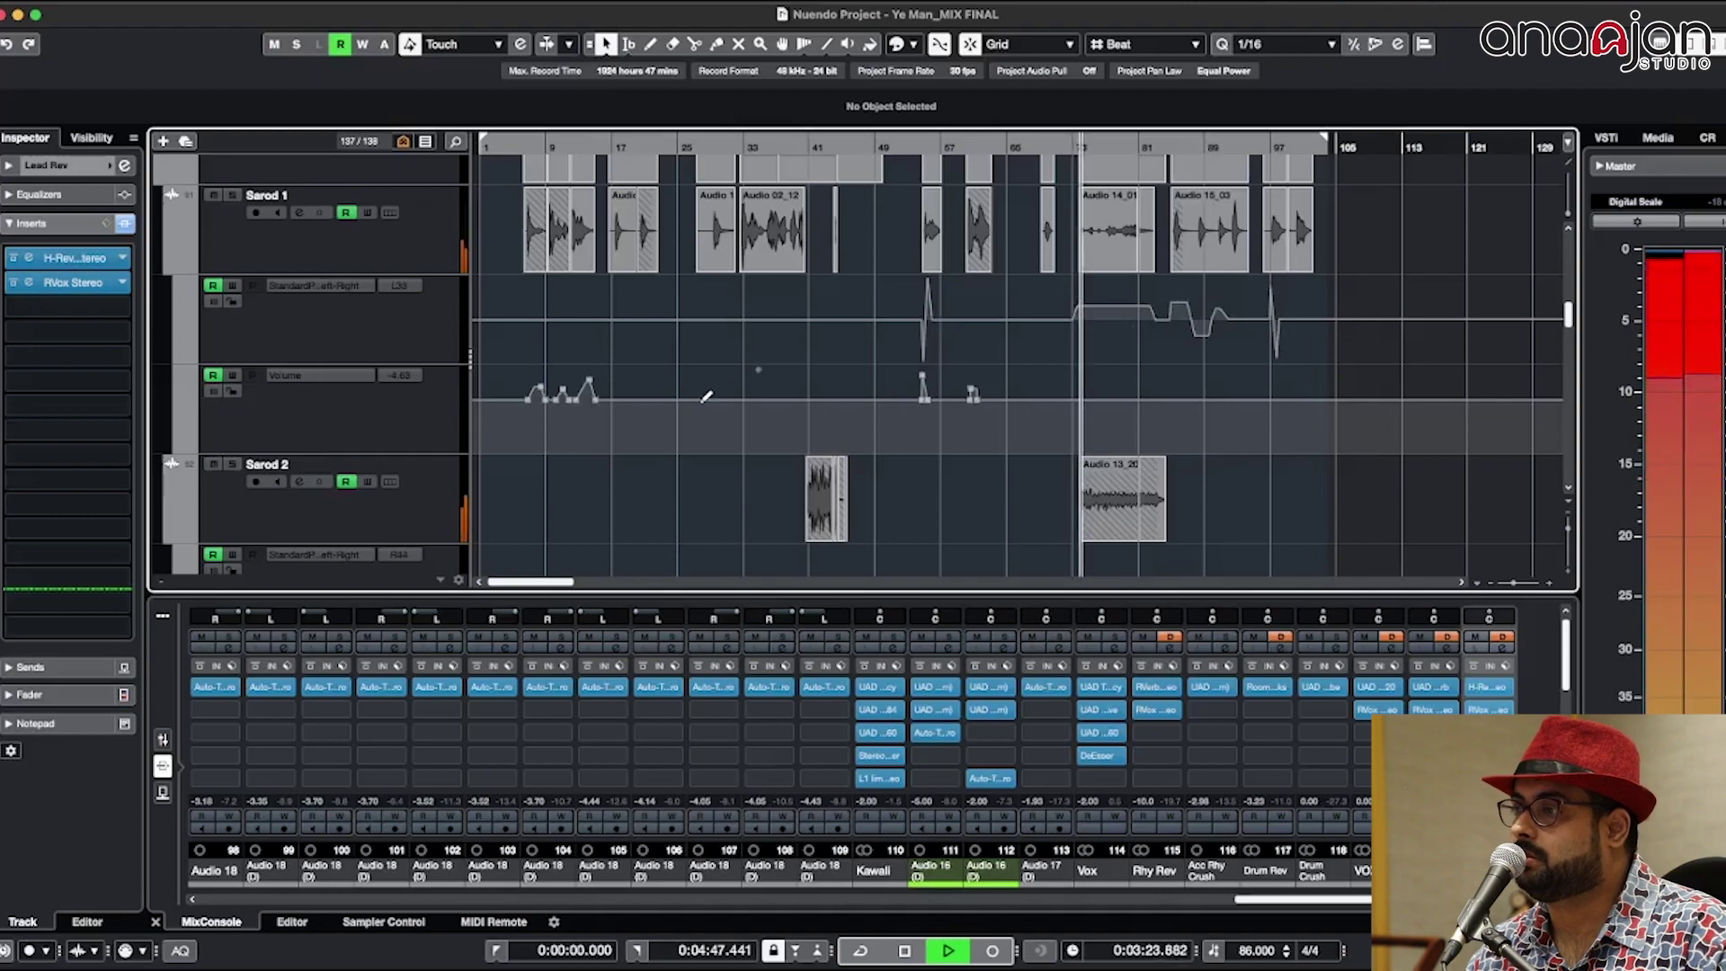
# Step: Enlarge the Sarod 1 and Sarod 2 tracks, solo Sarod 1 and play it
pyautogui.hotkey('shift', 'g')
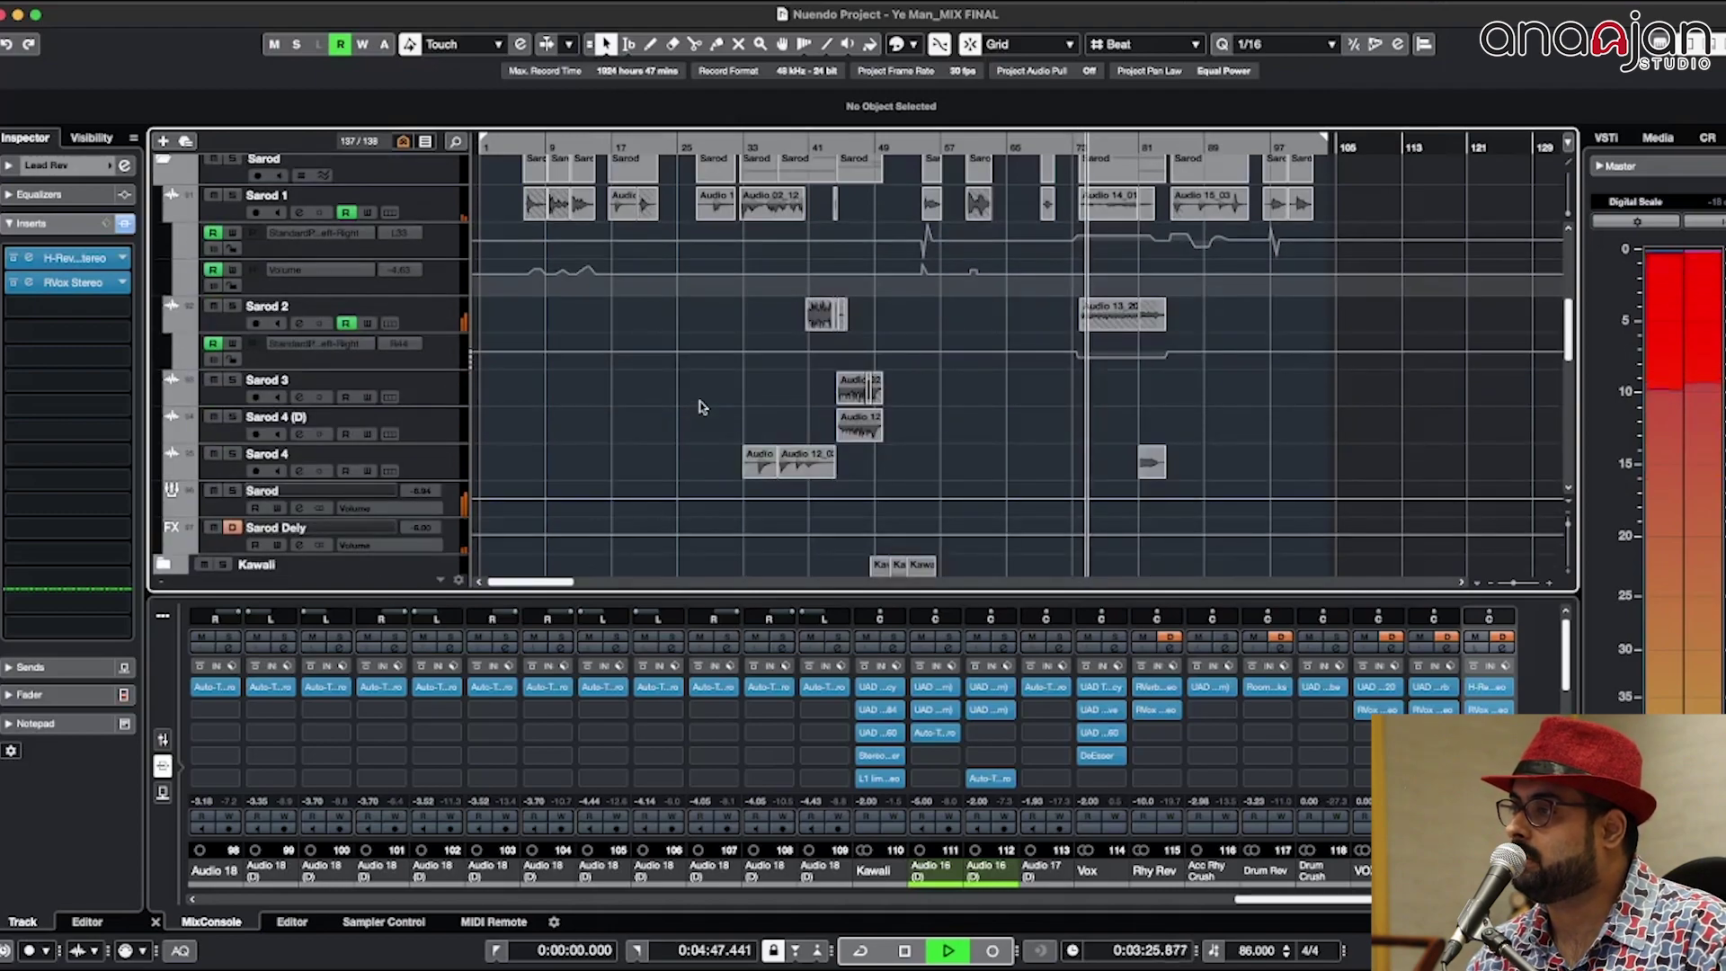
pyautogui.hotkey('shift', 'h')
pyautogui.press('space')
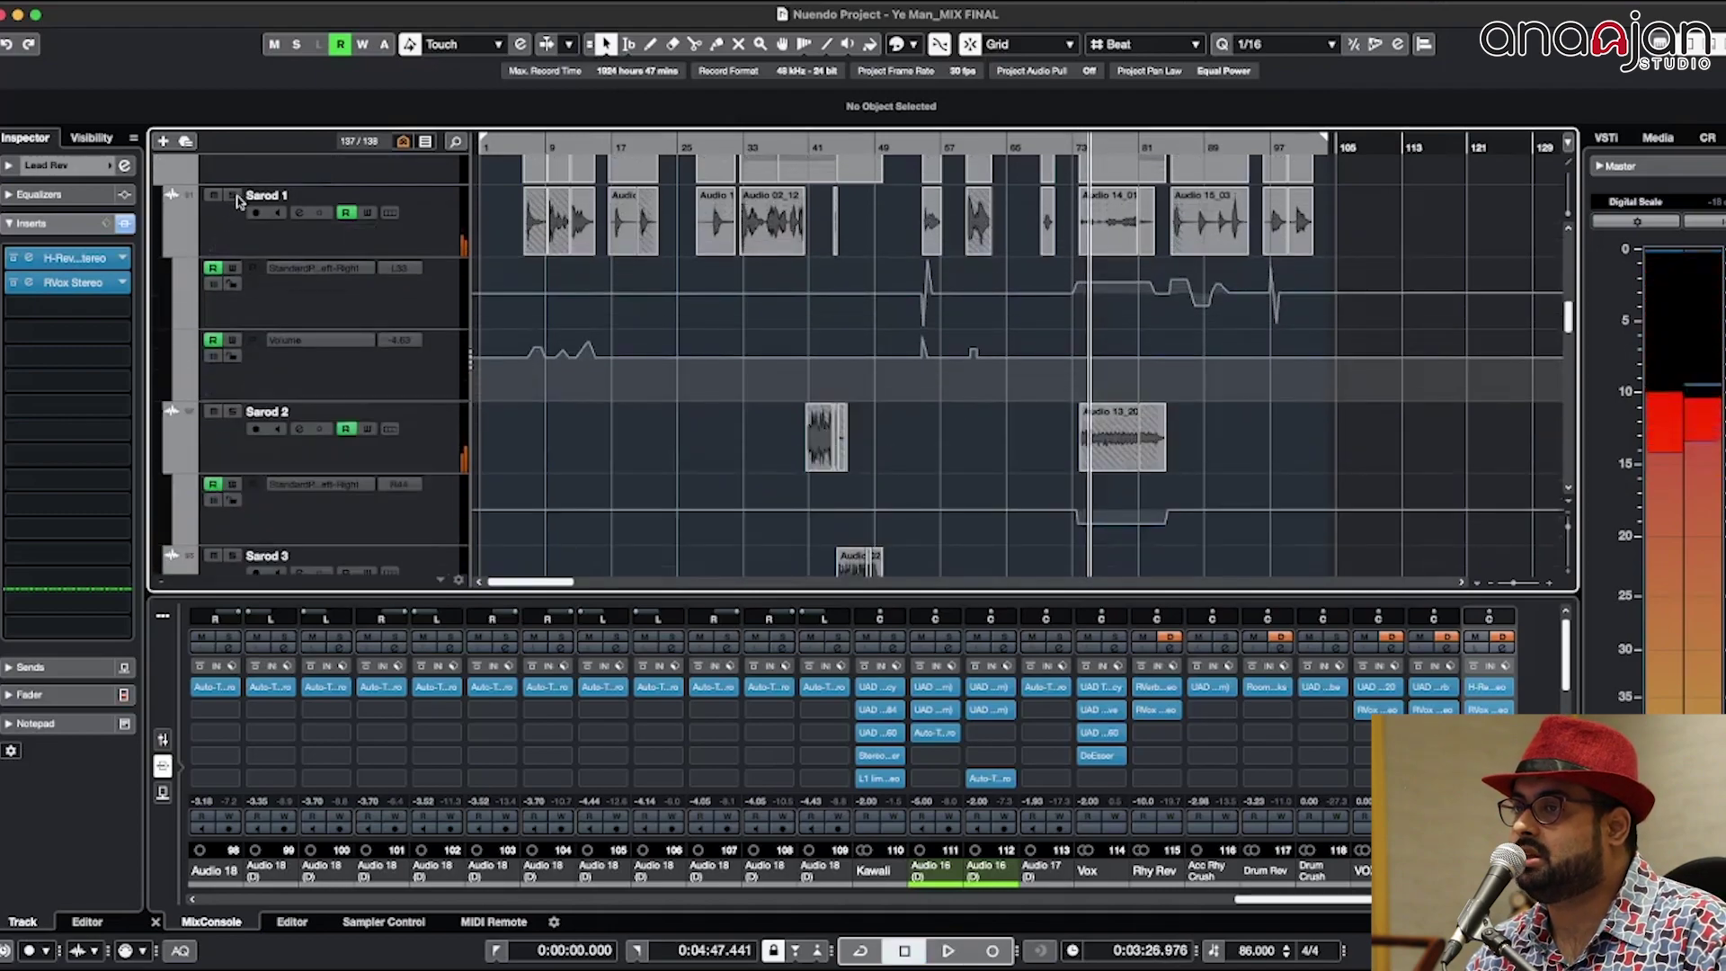
pyautogui.click(232, 195)
pyautogui.press('space')
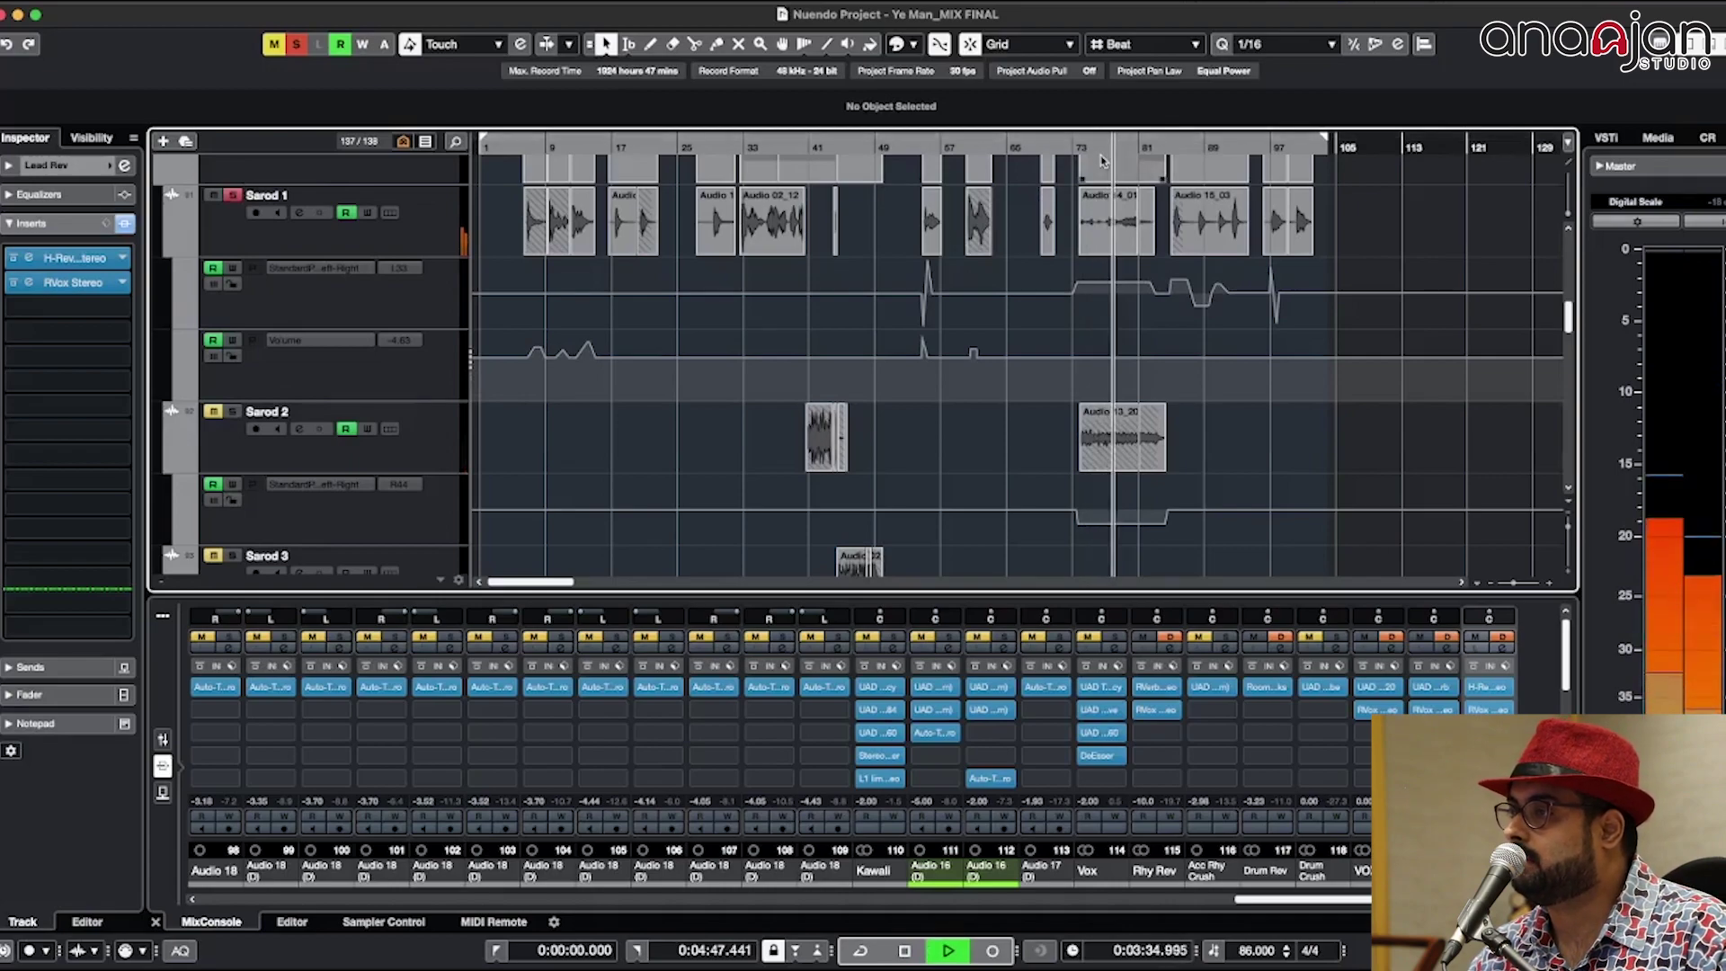
# Step: Select Sarod 2 and solo it alongside Sarod 1
pyautogui.click(452, 456)
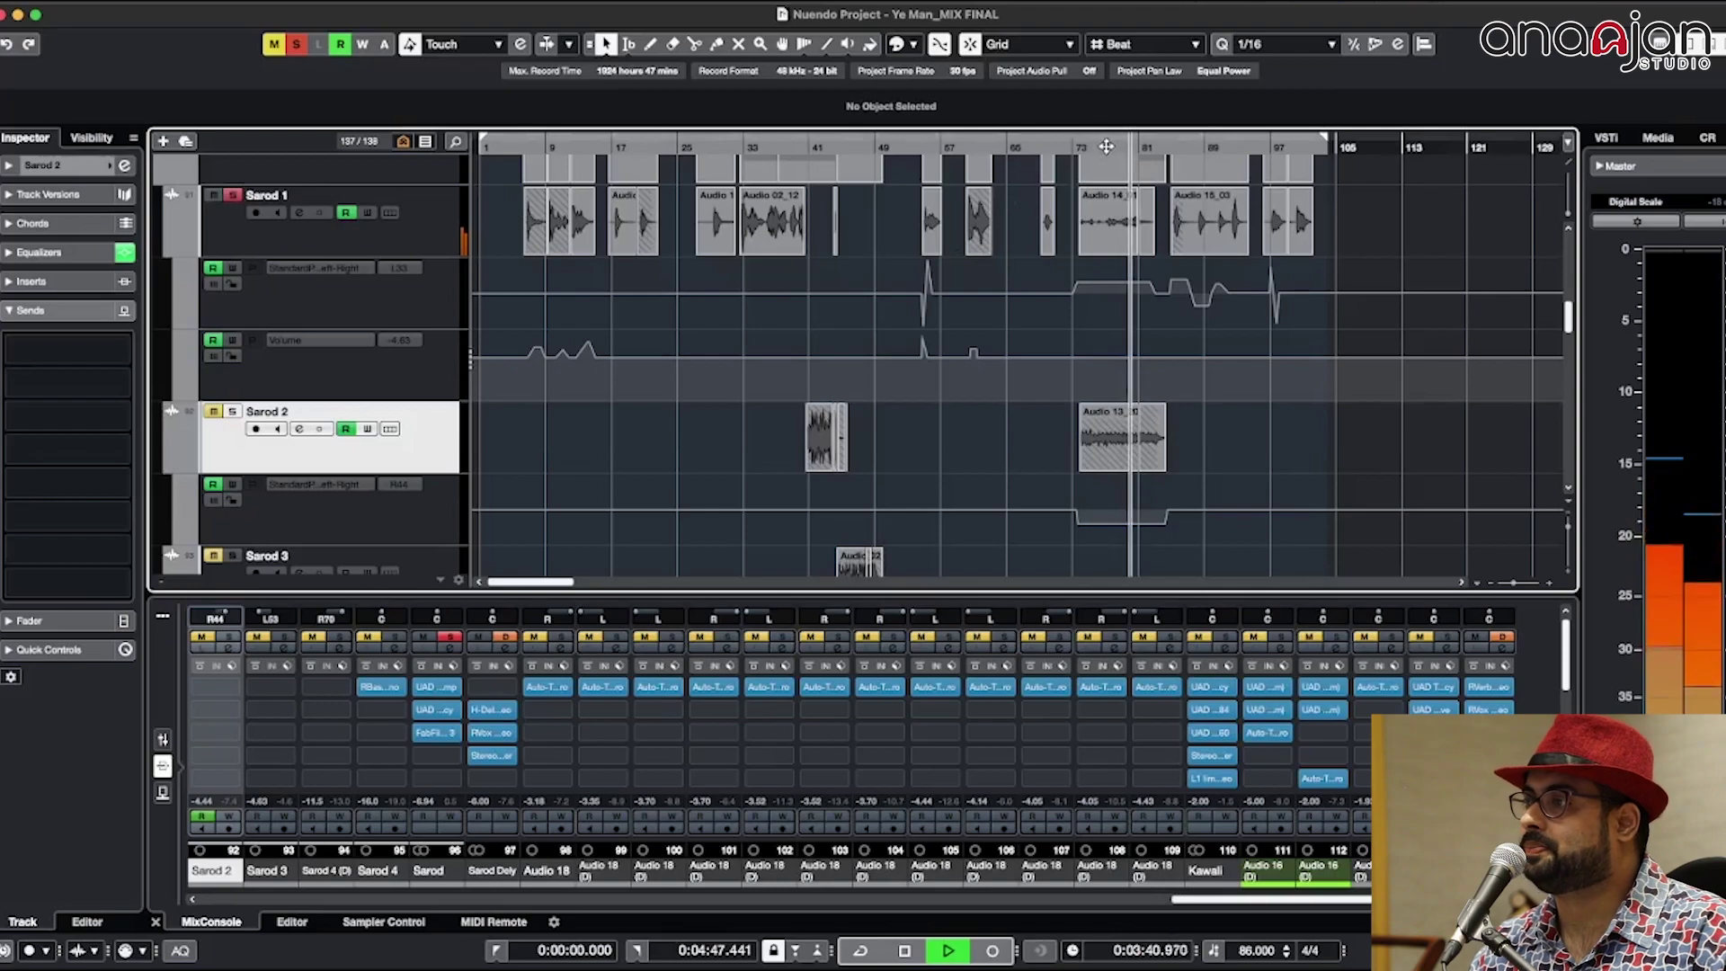
pyautogui.press('space')
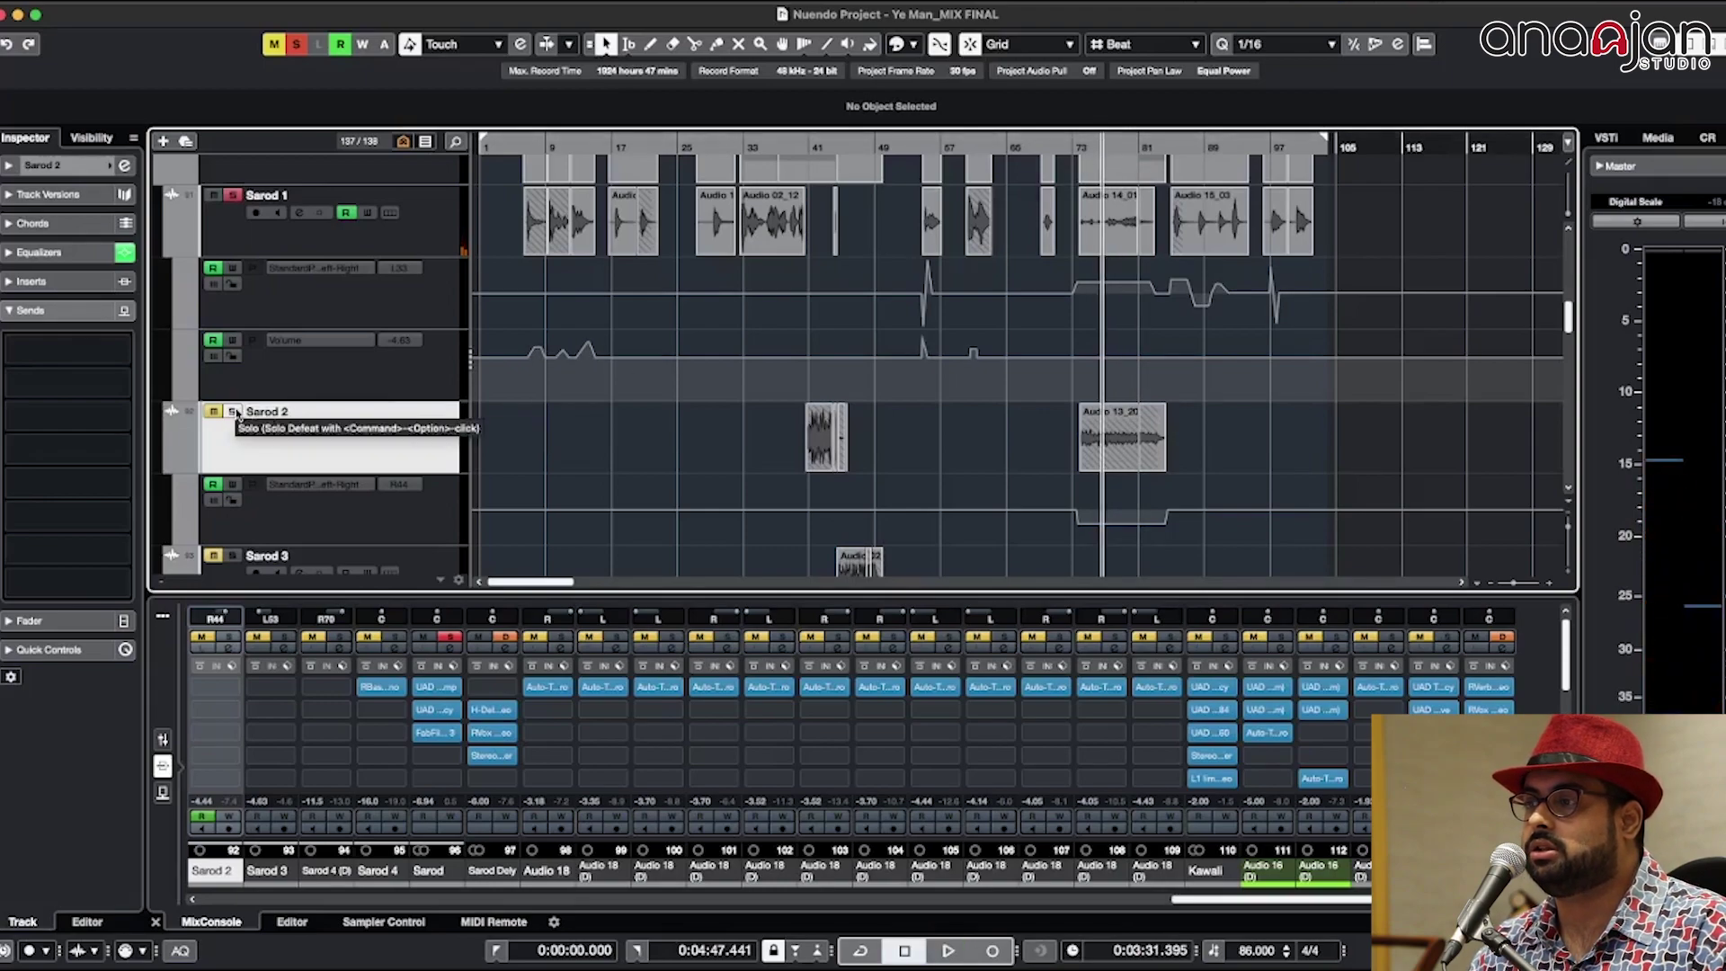
pyautogui.click(236, 412)
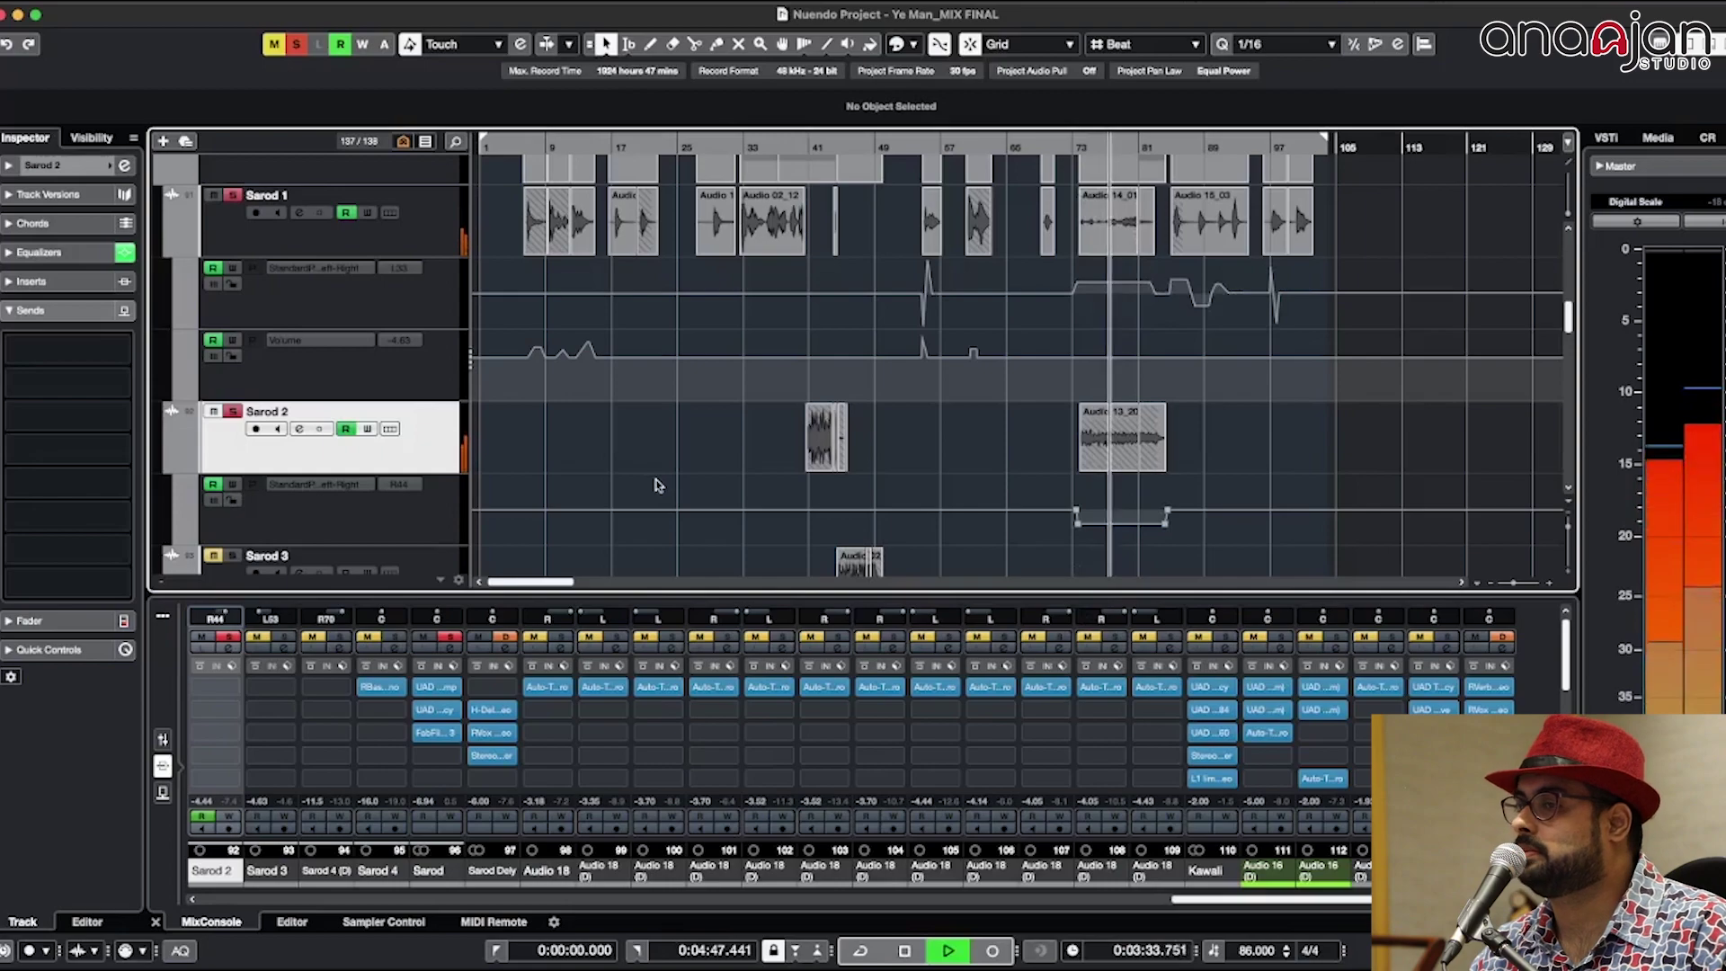
# Step: Shrink track heights, solo Sarod 4 too, and zoom onto Sarod 2's Audio 13_20 clip
pyautogui.hotkey('shift', 'g')
pyautogui.hotkey('shift', 'g')
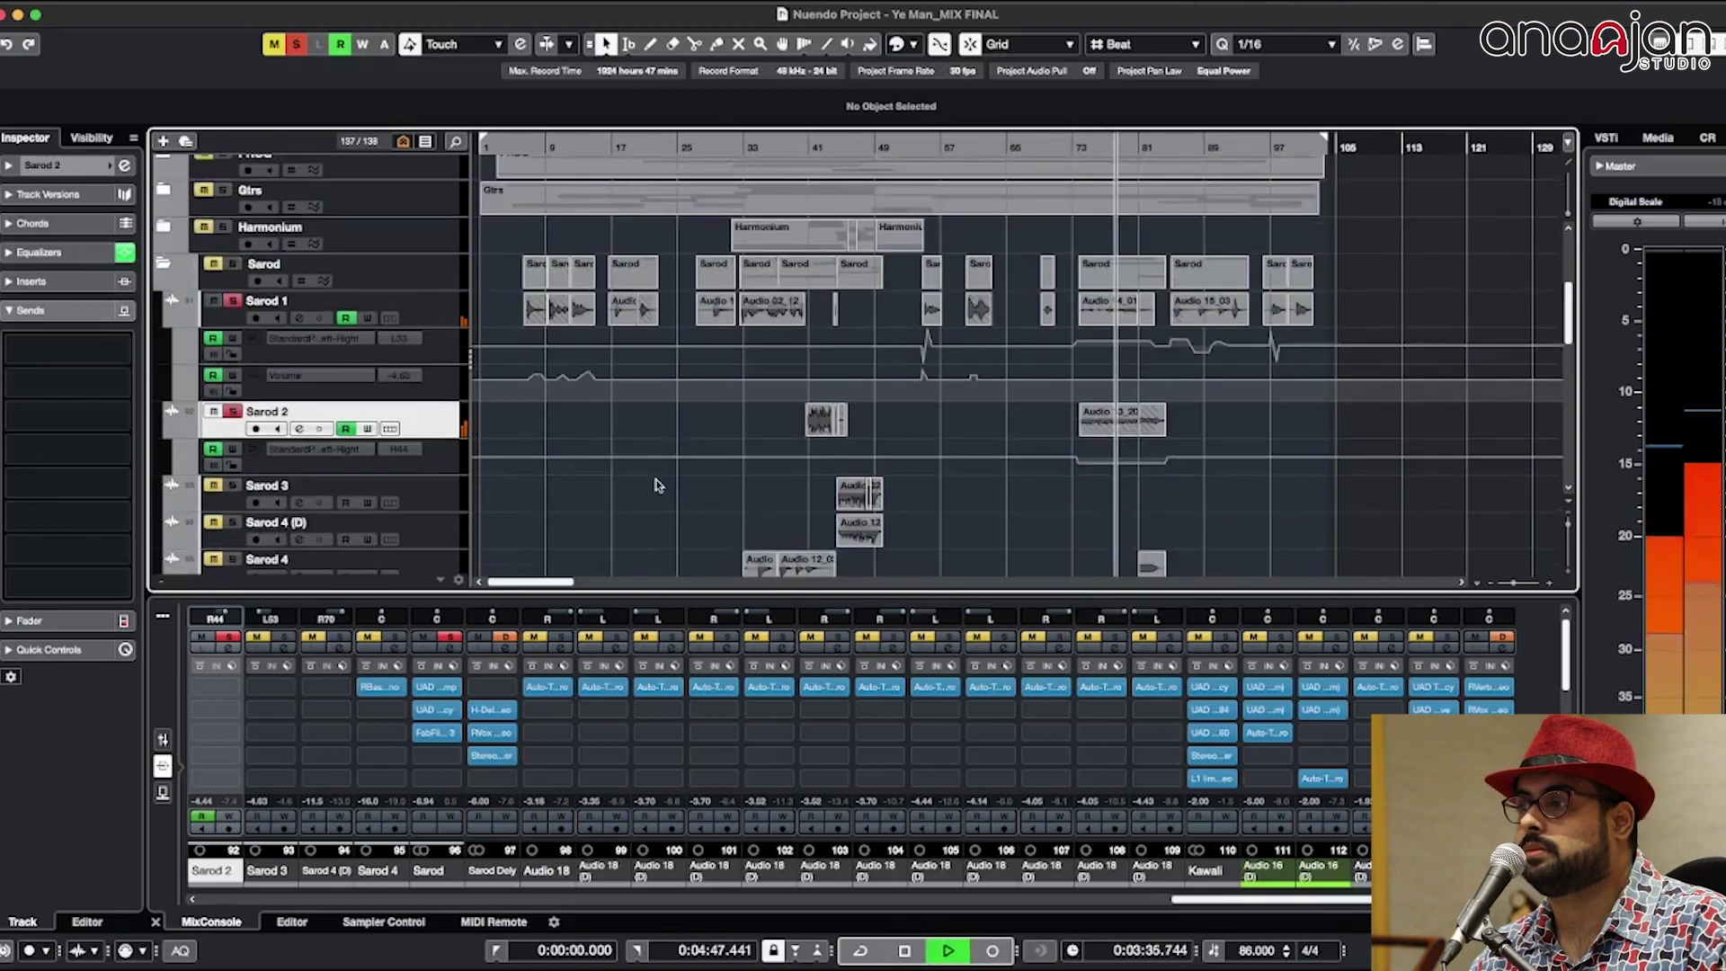
pyautogui.hotkey('shift', 'g')
pyautogui.hotkey('shift', 'g')
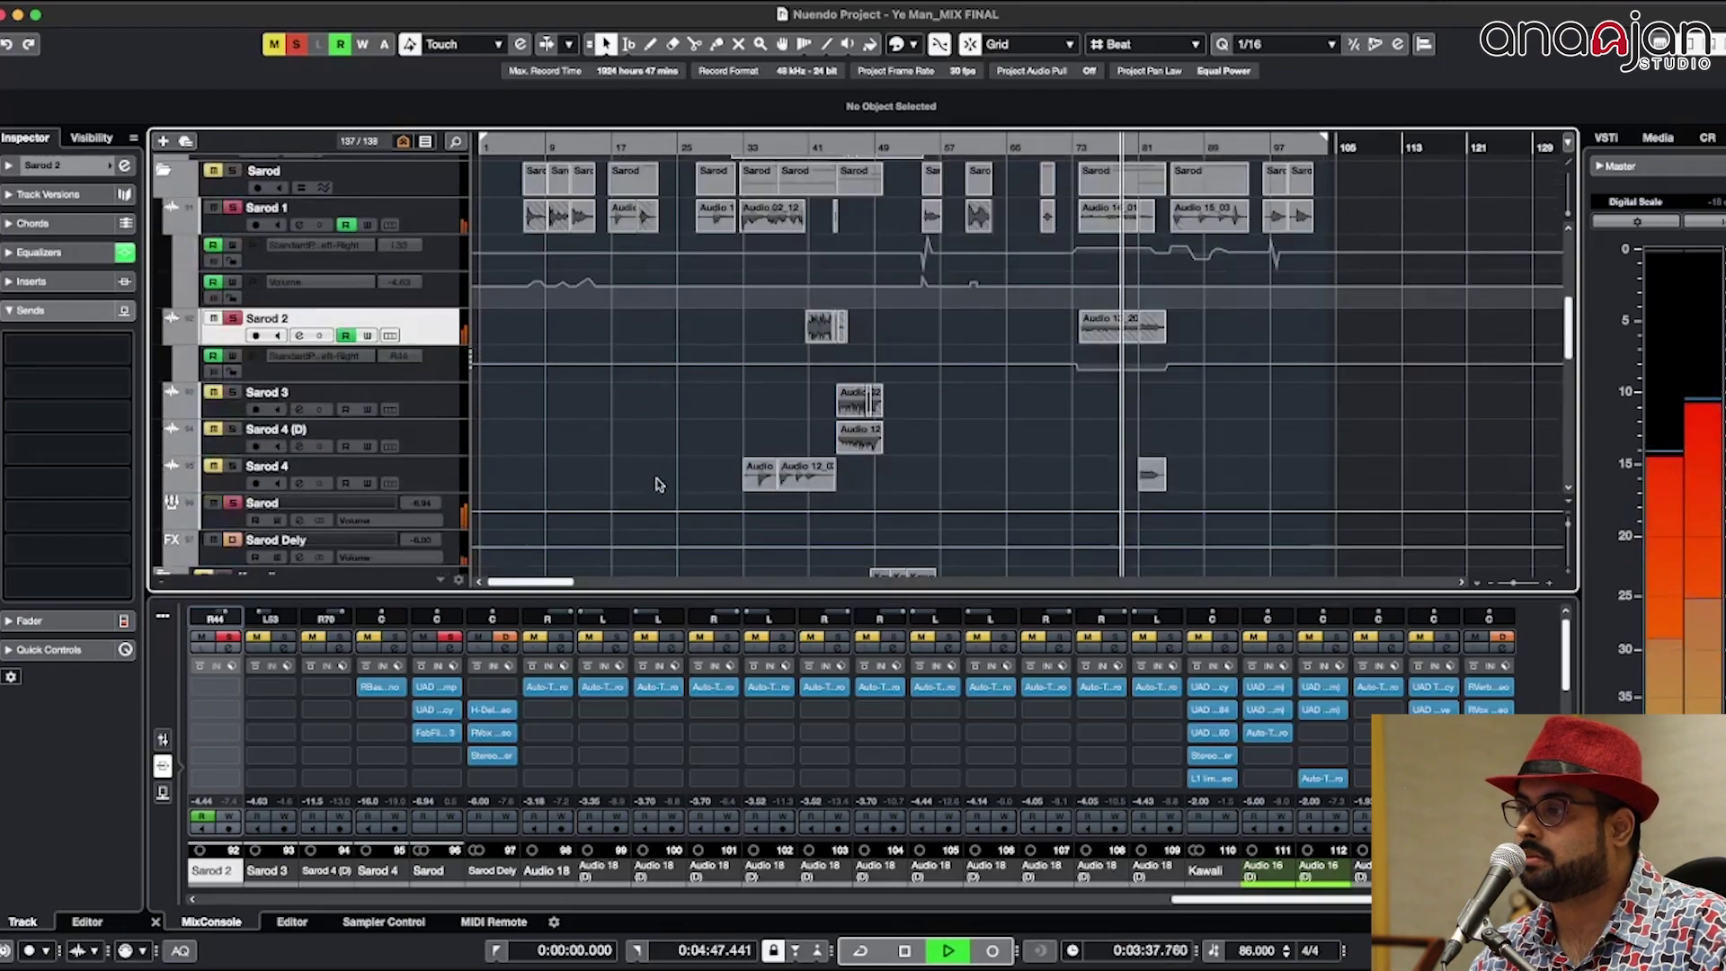
pyautogui.click(235, 465)
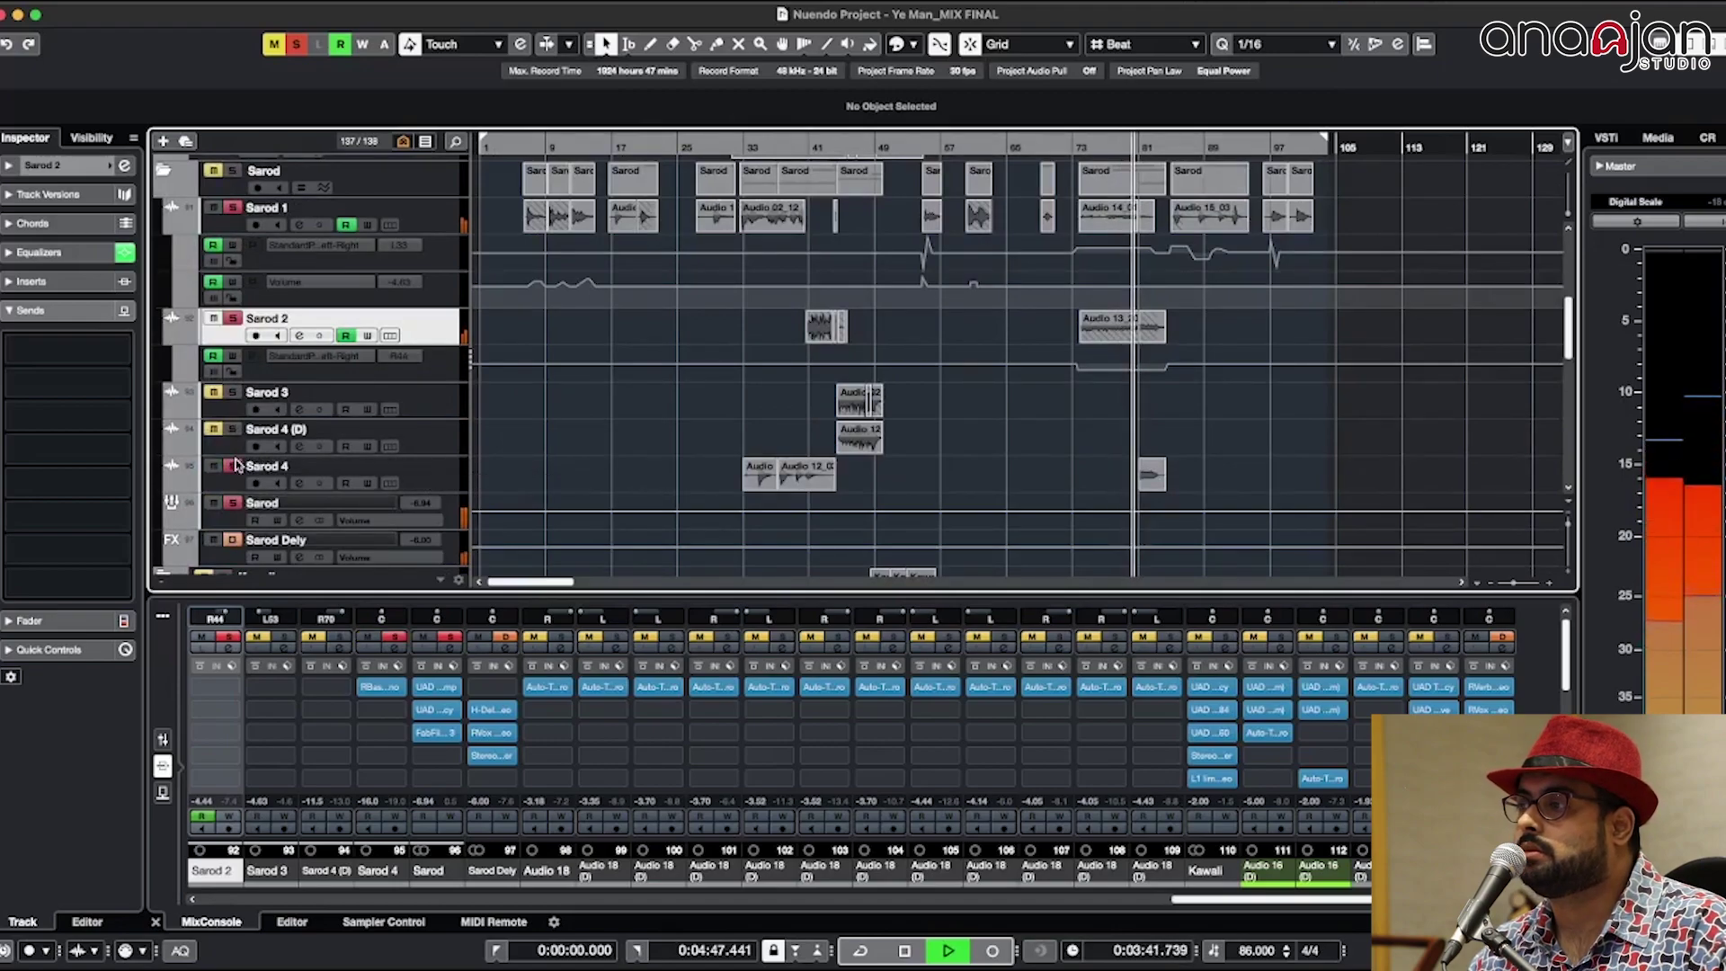
pyautogui.press('space')
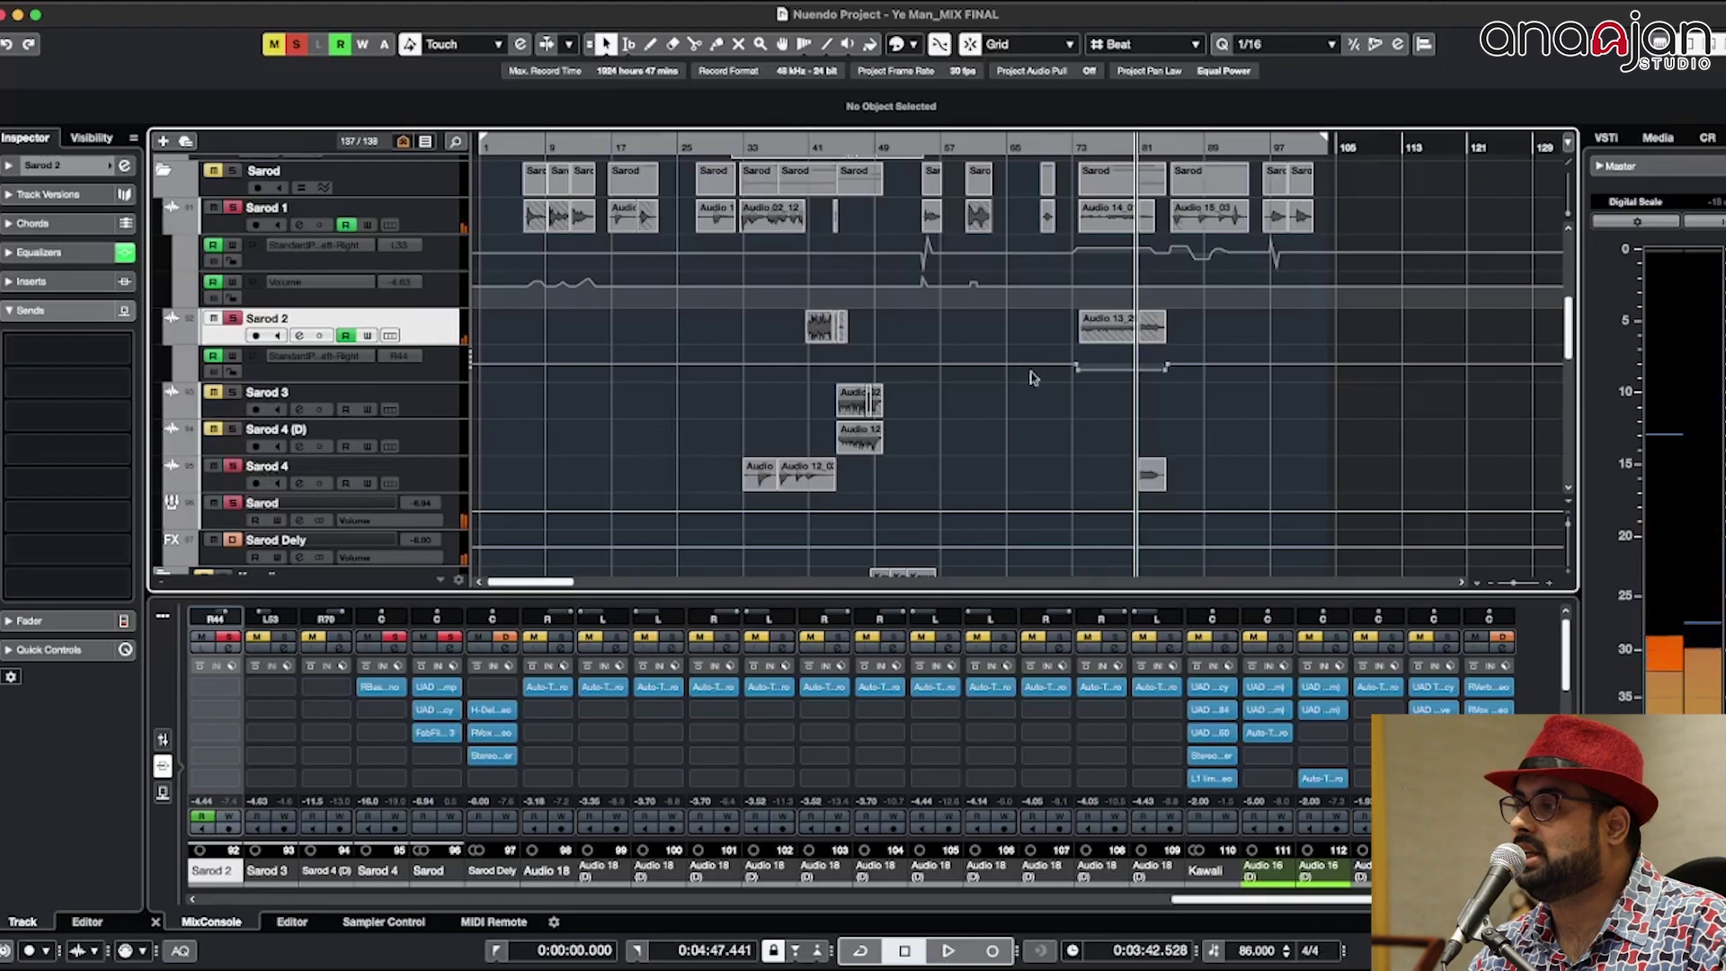
pyautogui.click(1105, 328)
pyautogui.press('h')
pyautogui.press('h')
pyautogui.press('h')
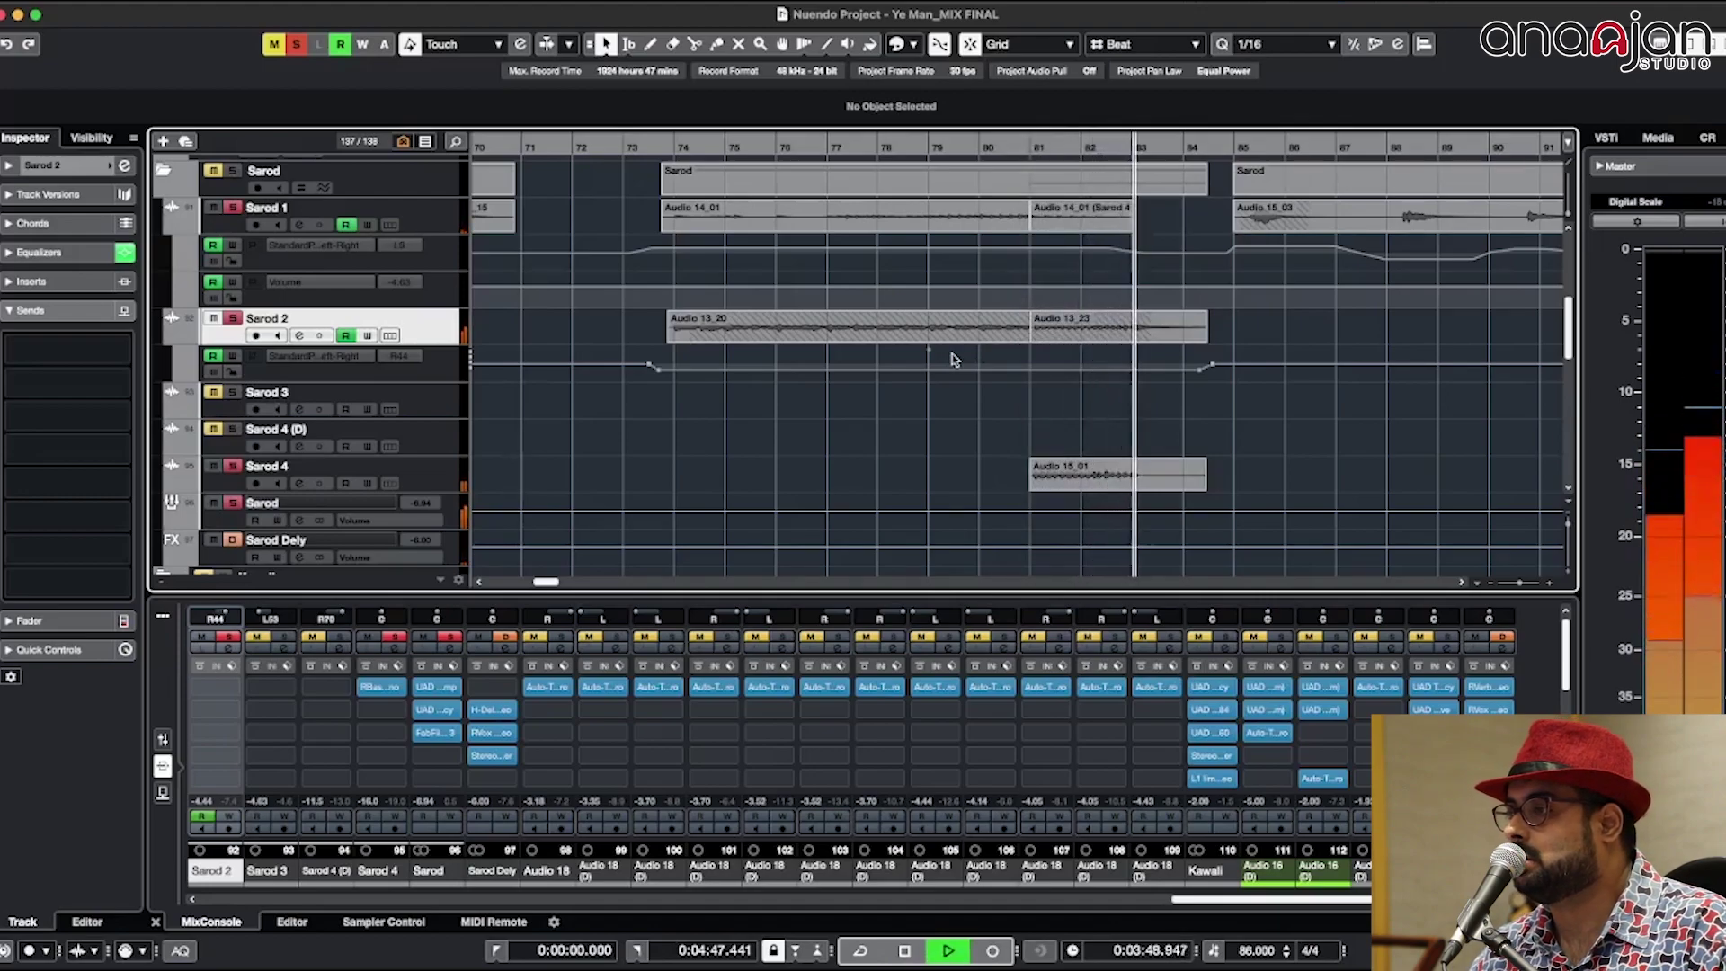
# Step: Clear all track solos with the toolbar's global Solo button and stop playback near 4:05
pyautogui.scroll(-4, 954, 359)
pyautogui.scroll(-3, 969, 328)
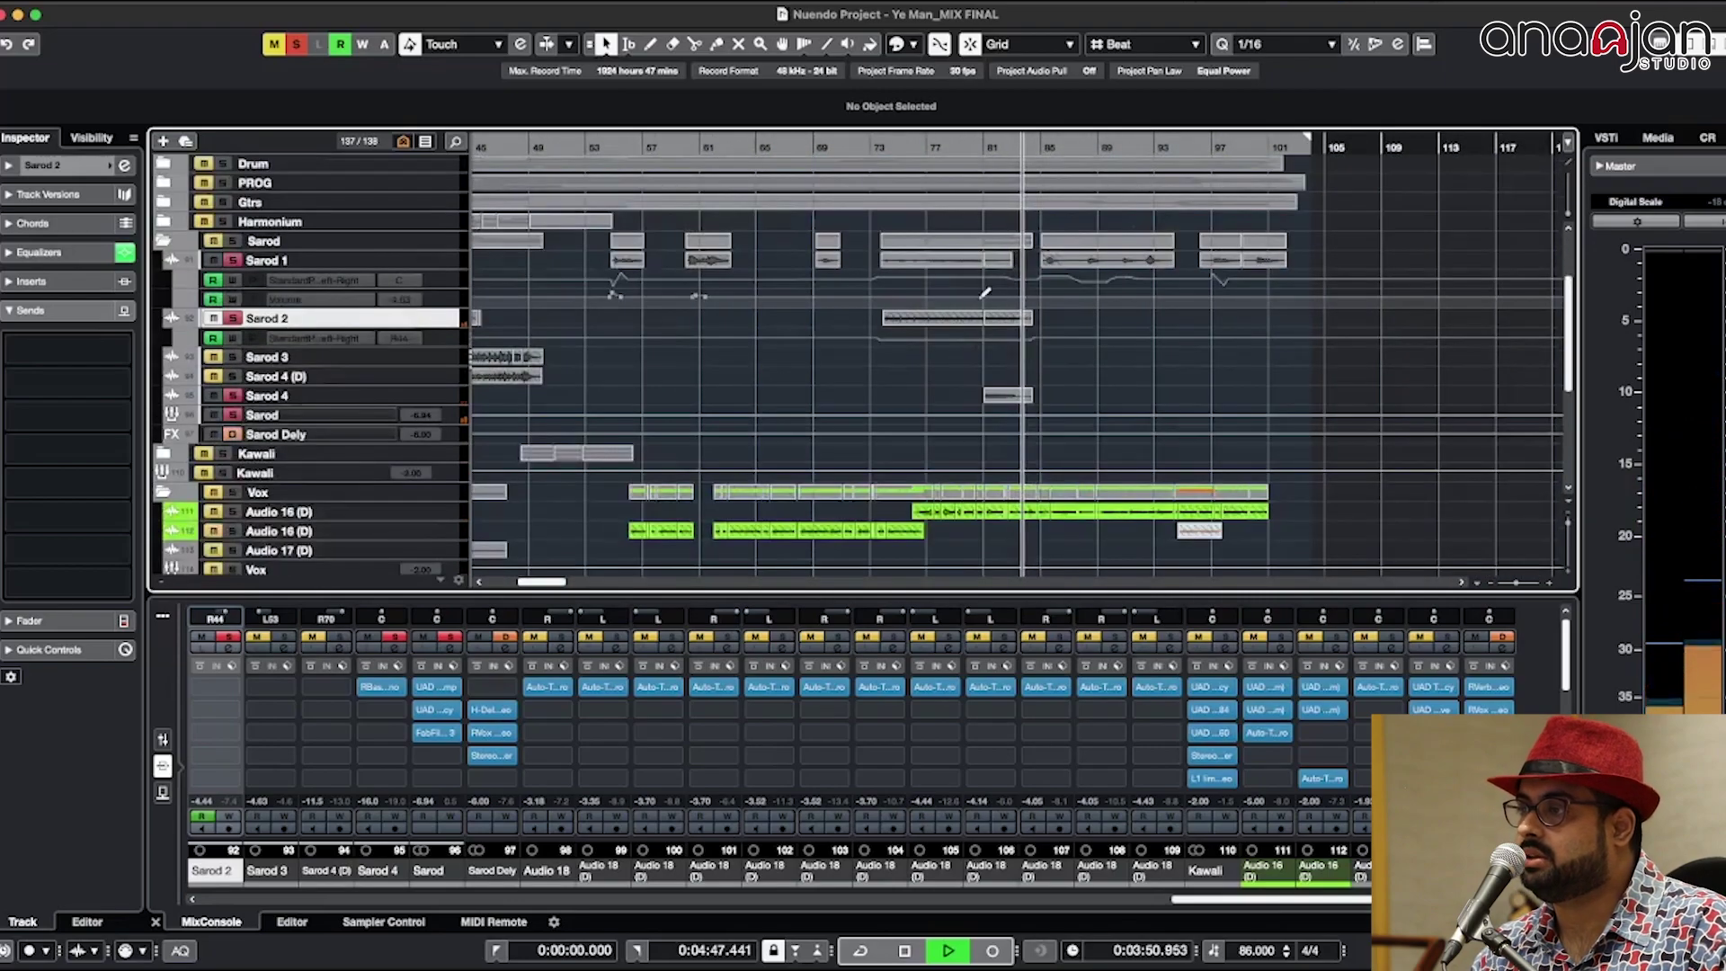
pyautogui.scroll(-1, 934, 340)
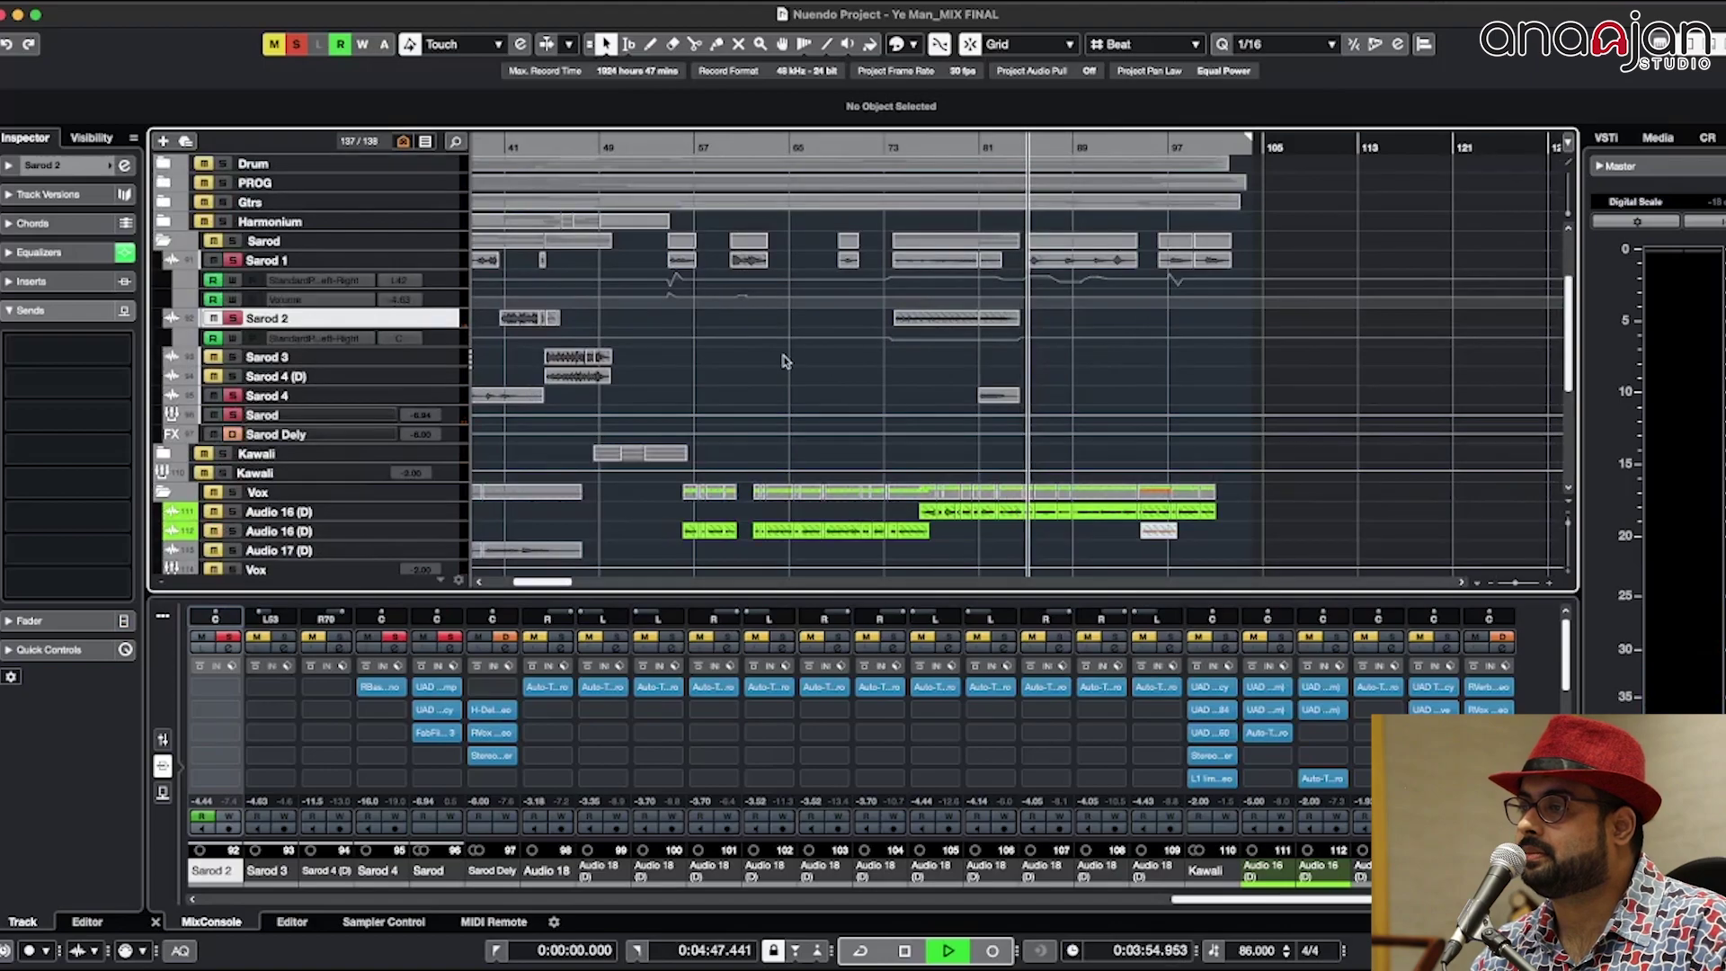
pyautogui.scroll(3, 795, 357)
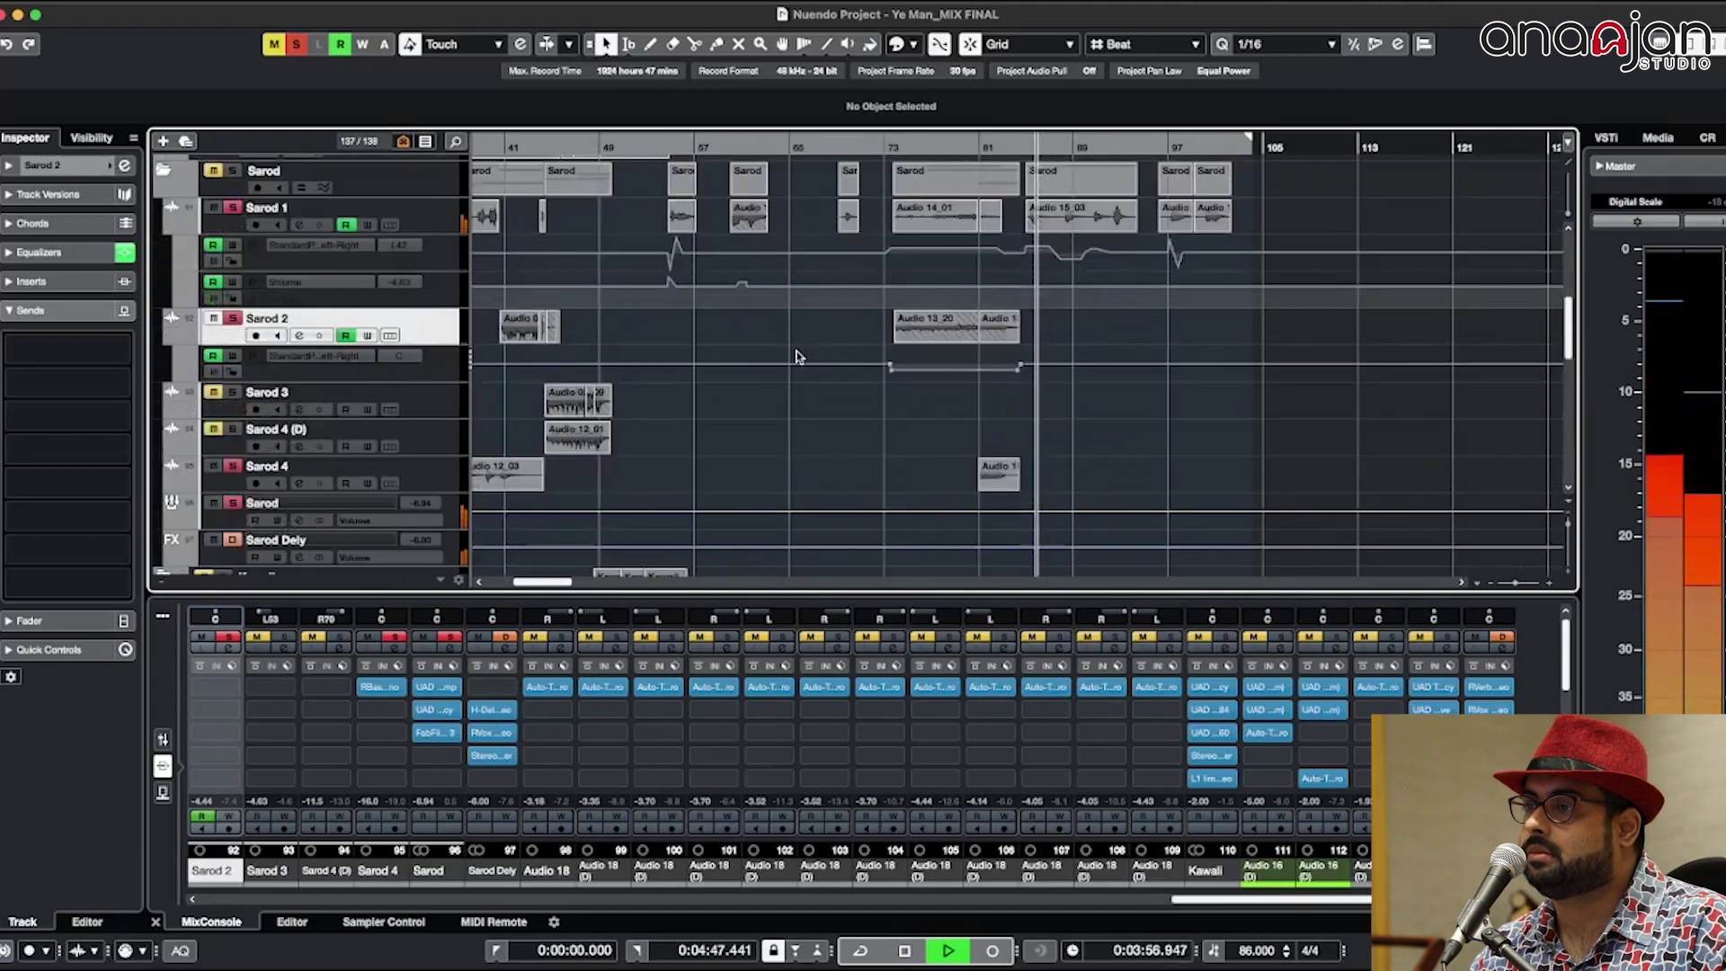
pyautogui.scroll(2, 796, 357)
pyautogui.scroll(4, 798, 355)
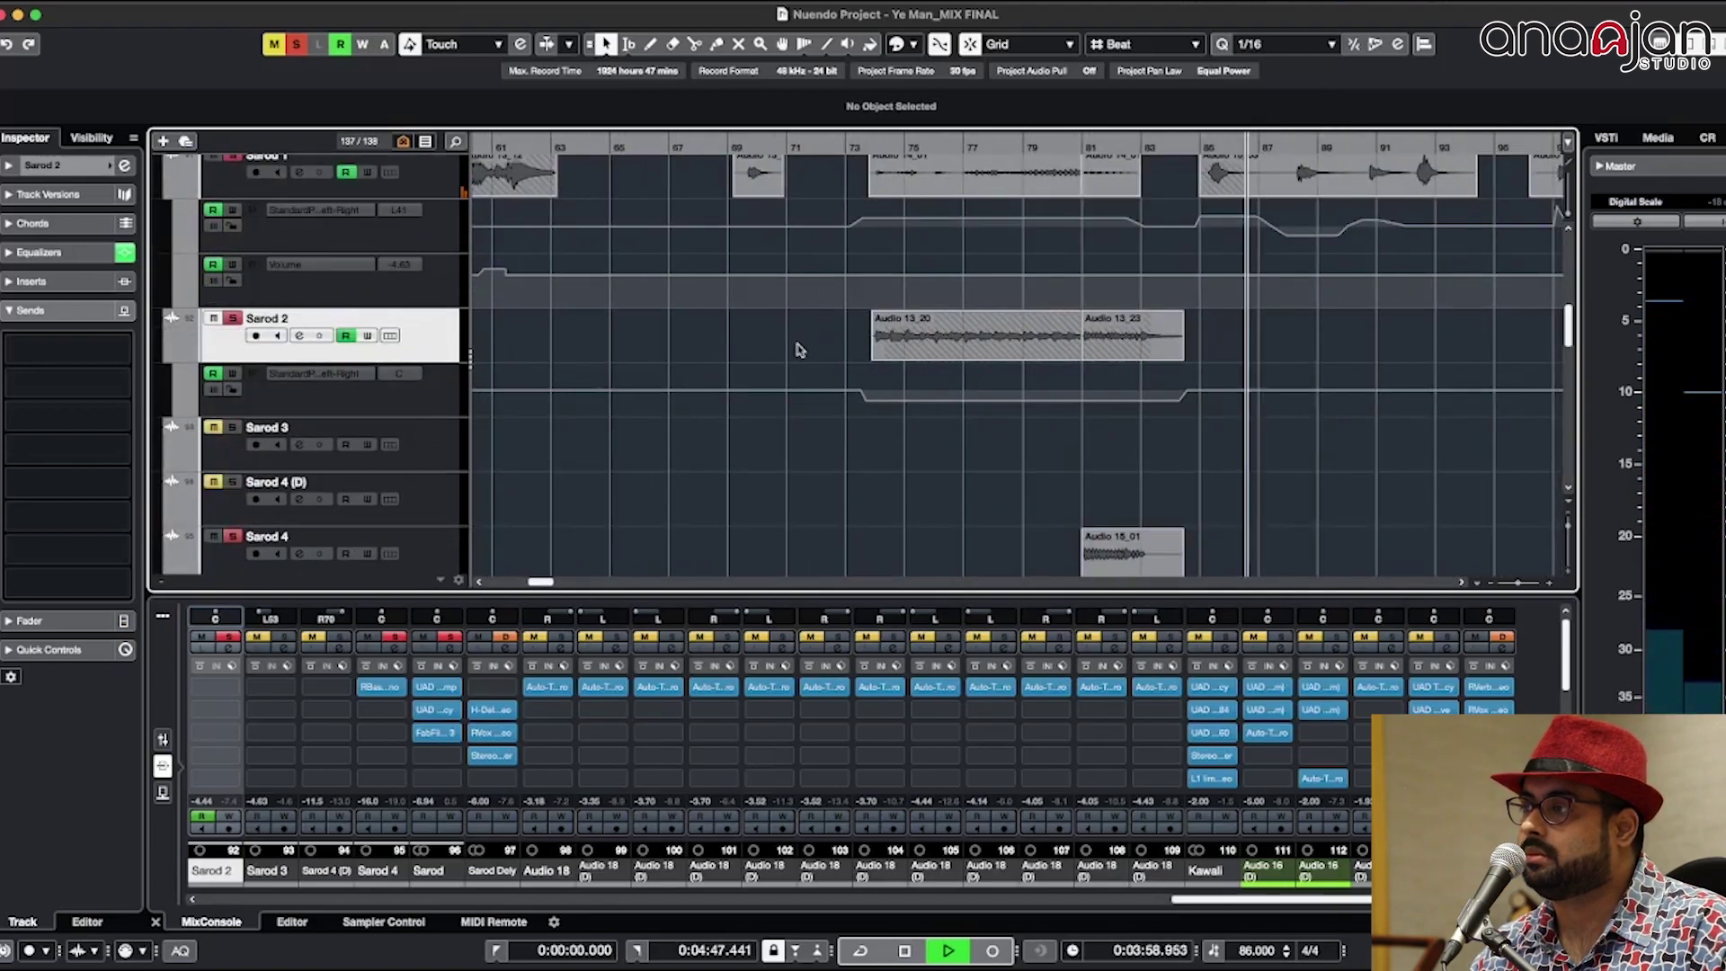
pyautogui.scroll(-3, 799, 350)
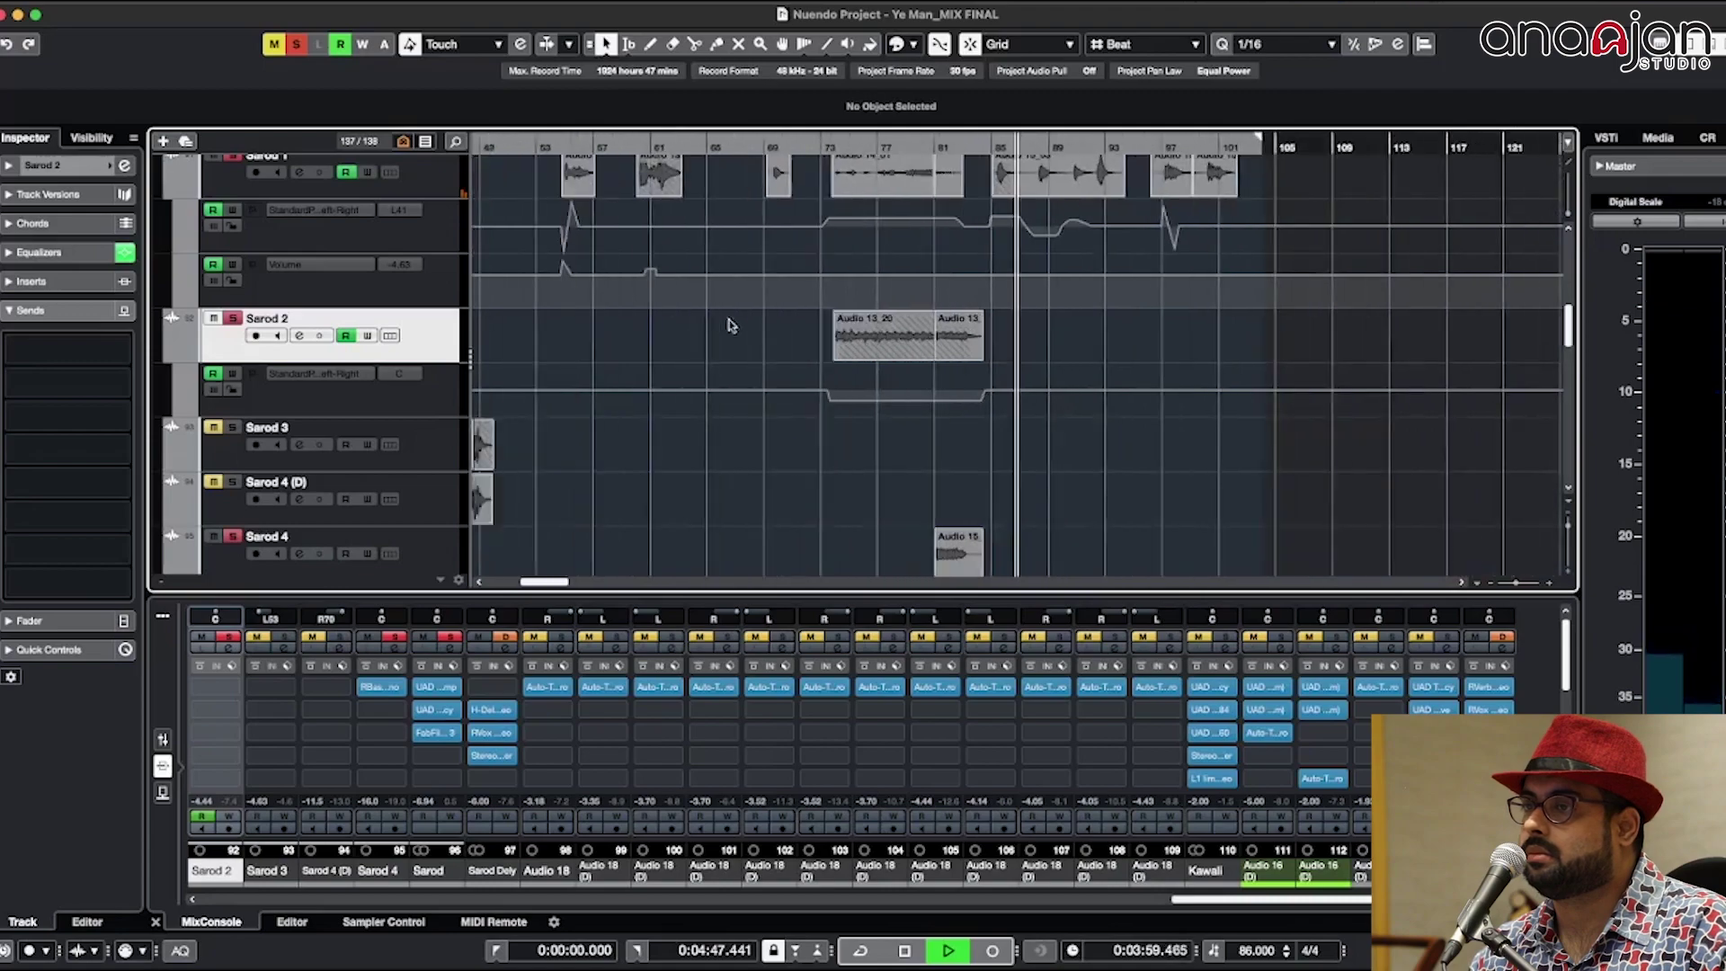
pyautogui.click(297, 44)
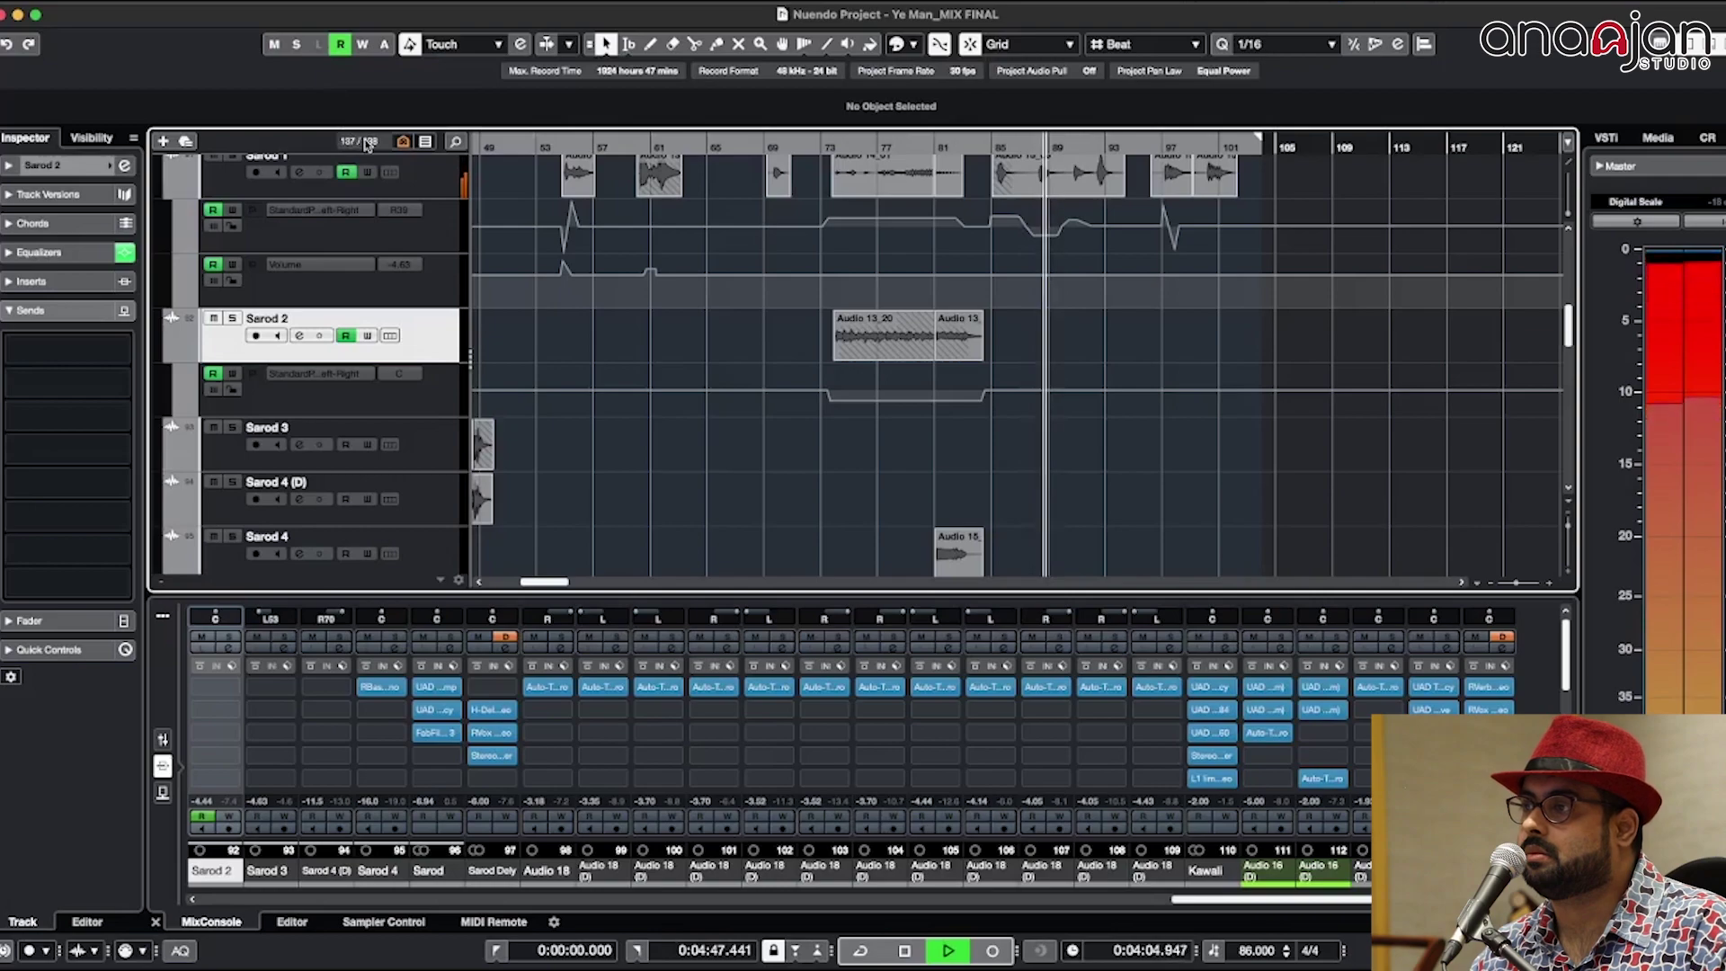
pyautogui.press('space')
pyautogui.scroll(2, 957, 289)
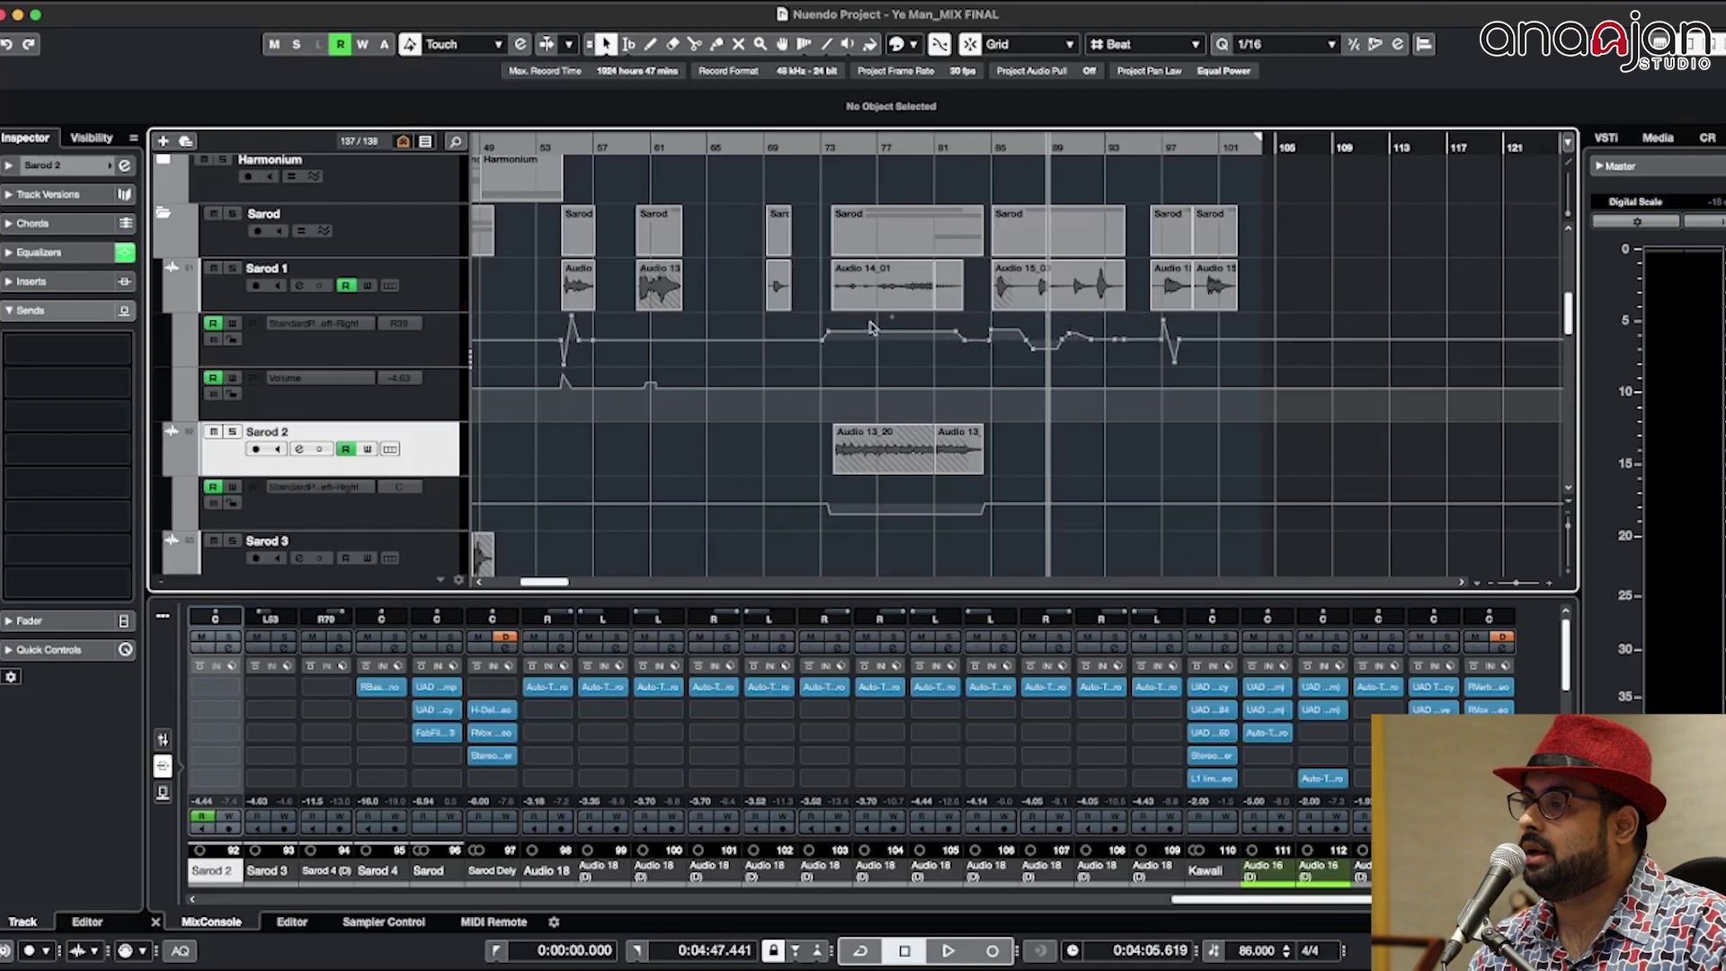
# Step: Play from bar 43 and view Sarod 1's sends: Lead Rev -15.0, Sarod Dely -7.11
pyautogui.scroll(-2, 948, 391)
pyautogui.hscroll(-3, 954, 401)
pyautogui.scroll(1, 955, 402)
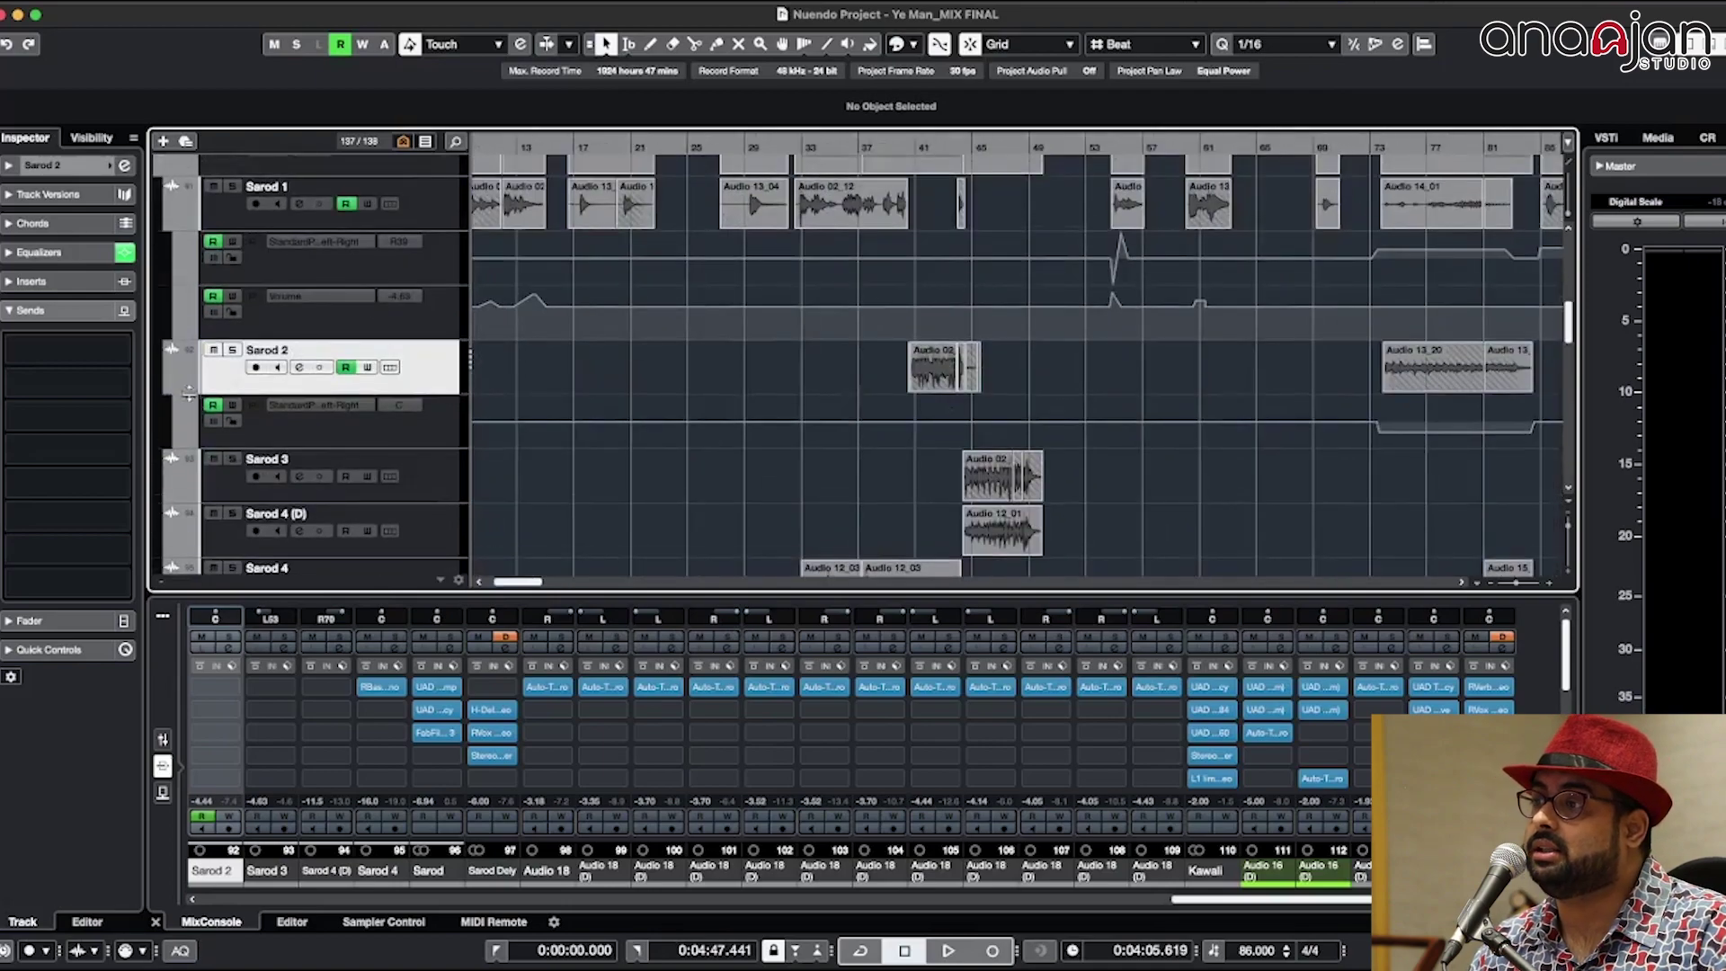
pyautogui.scroll(6, 678, 450)
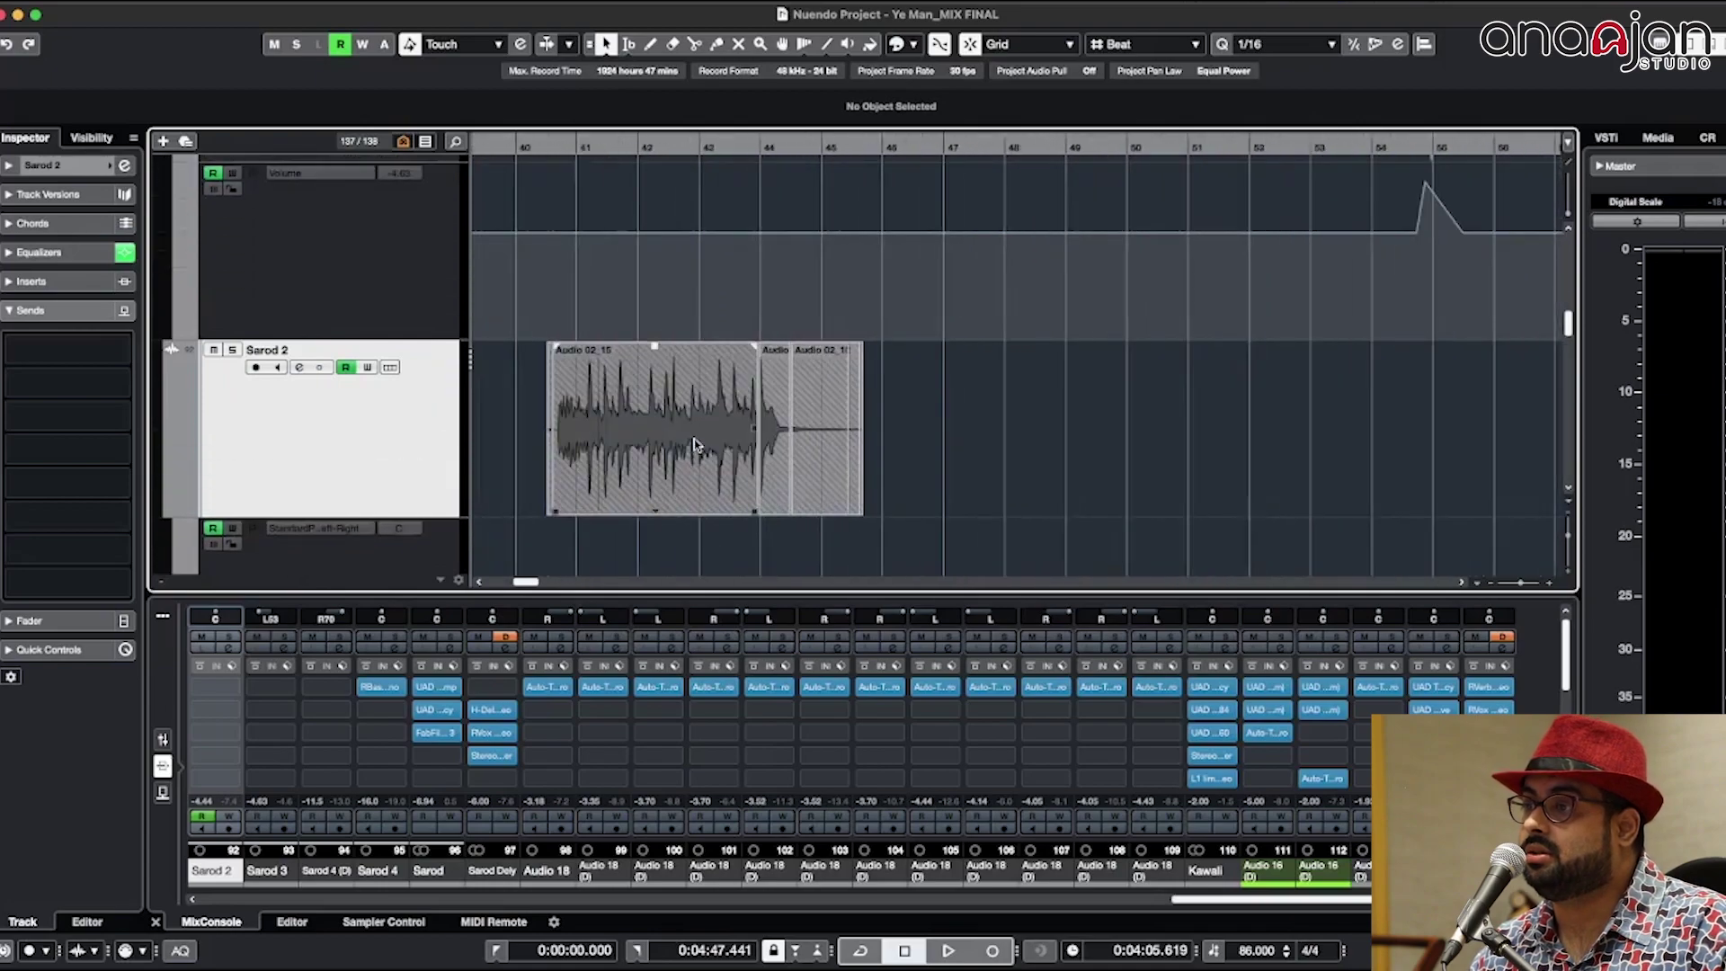
pyautogui.scroll(-3, 699, 441)
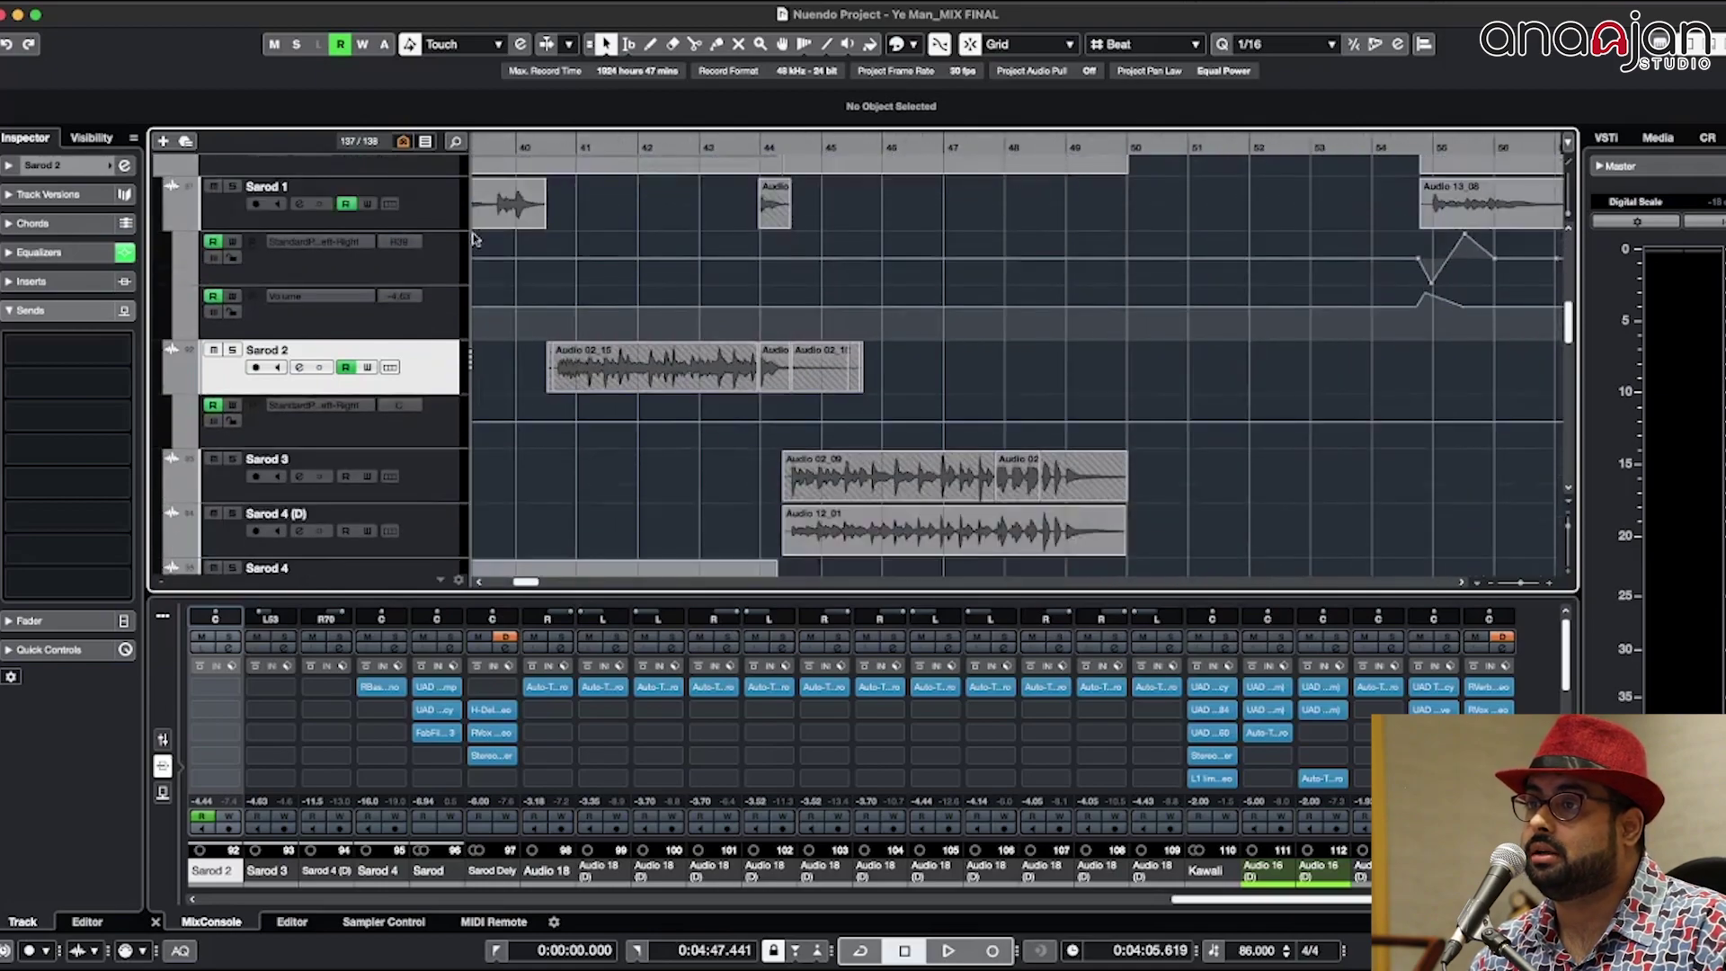
pyautogui.click(745, 149)
pyautogui.press('space')
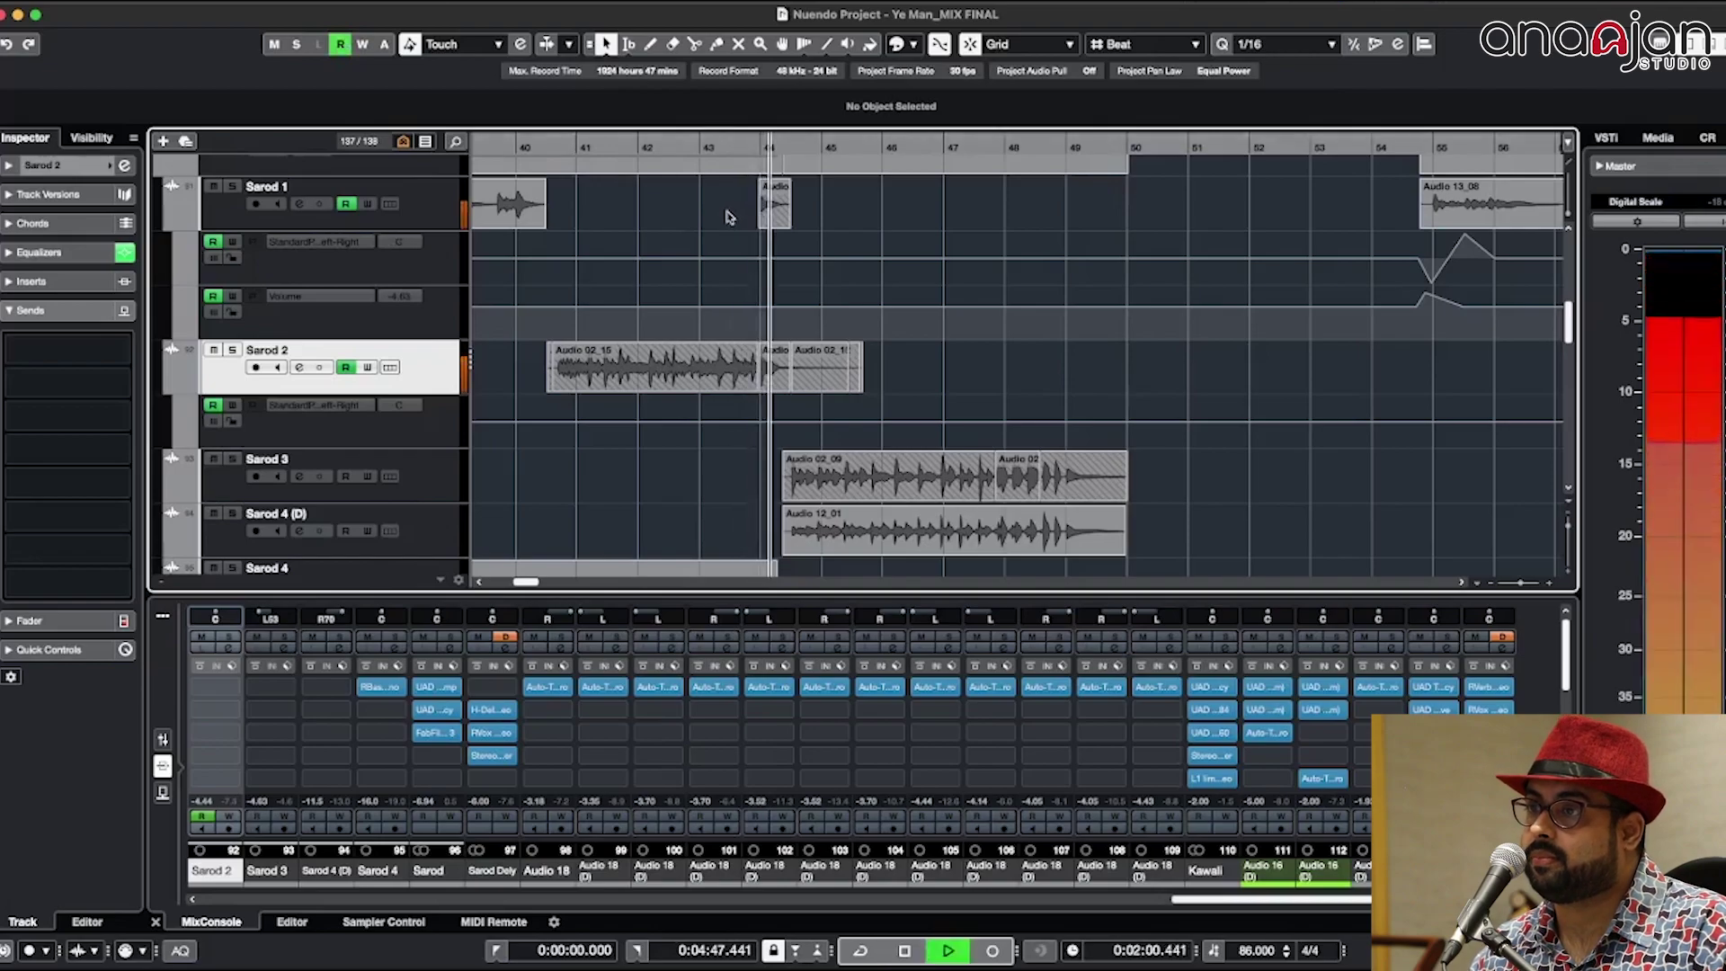
pyautogui.scroll(4, 719, 234)
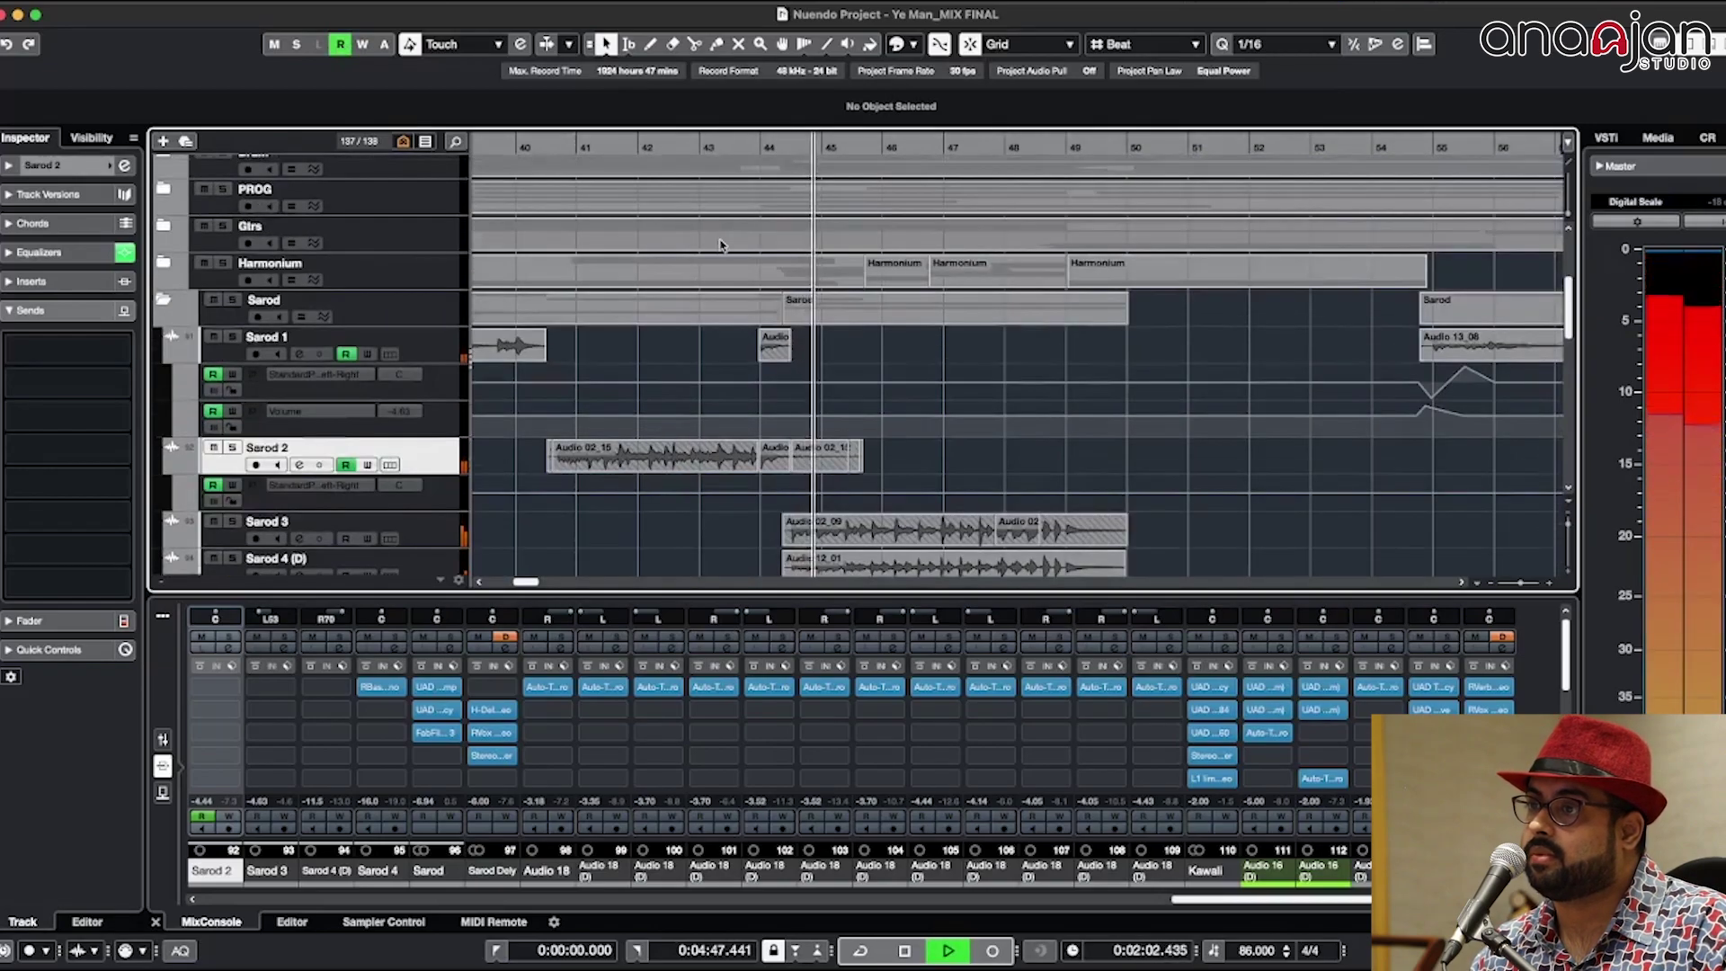
pyautogui.click(249, 358)
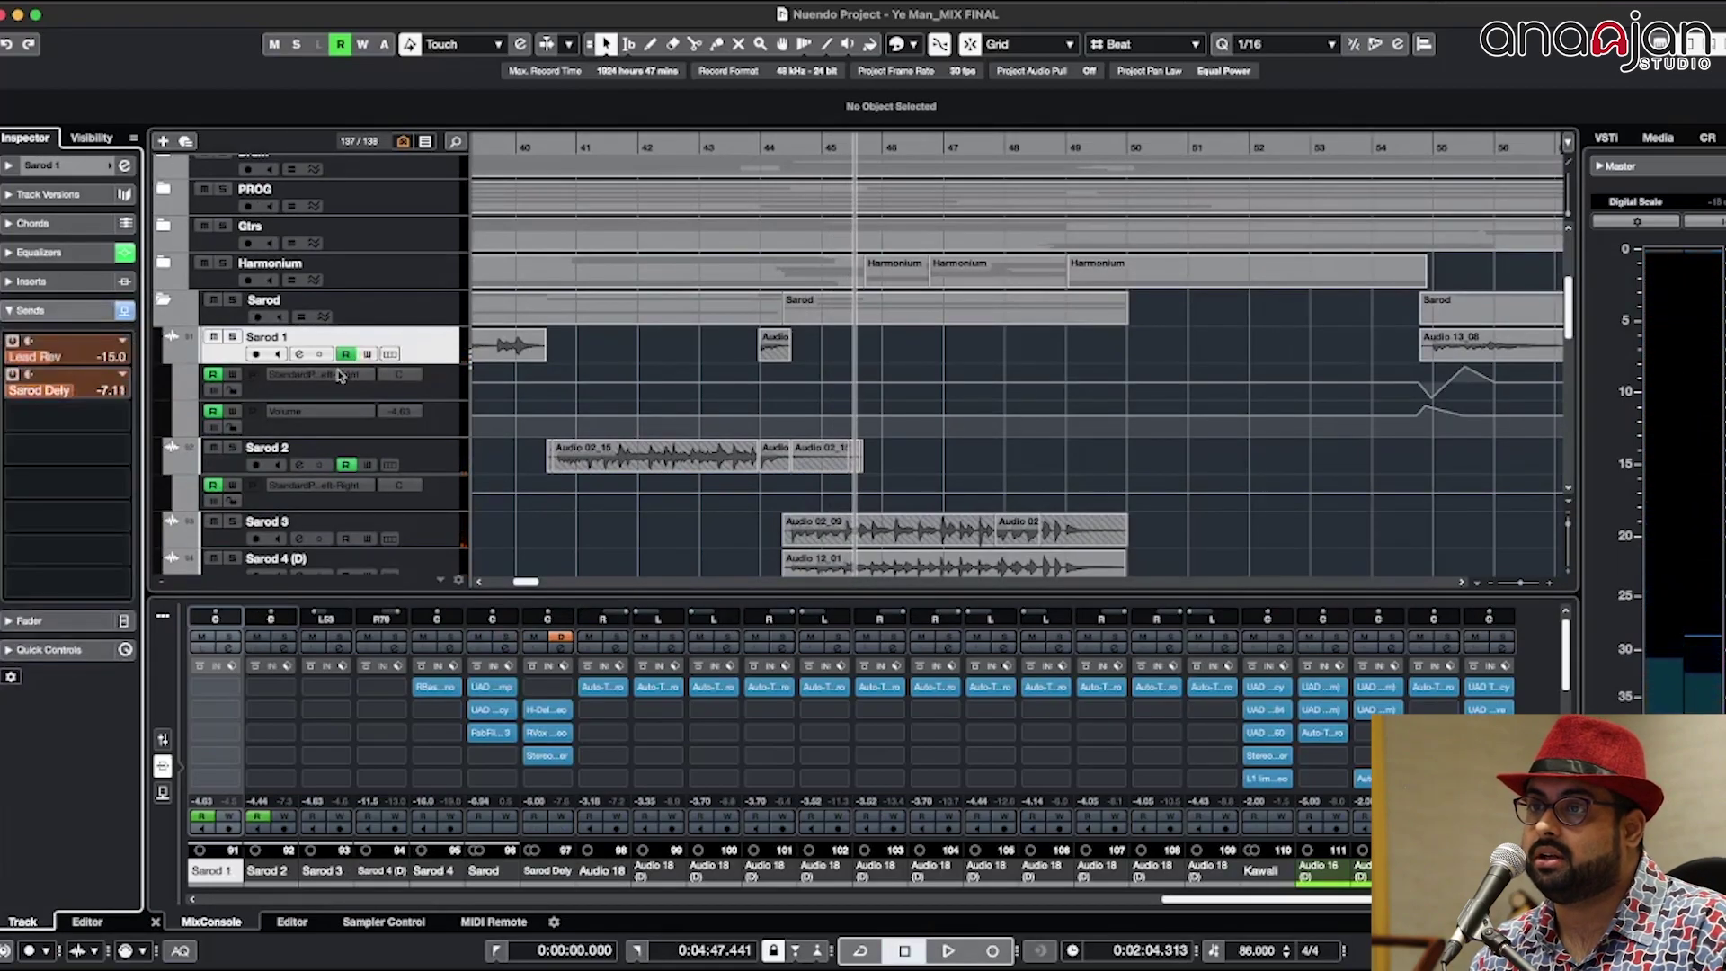
# Step: Zoom out to most of the song and collapse Sarod 1 and Sarod 2 automation lanes
pyautogui.hotkey('shift', 'h')
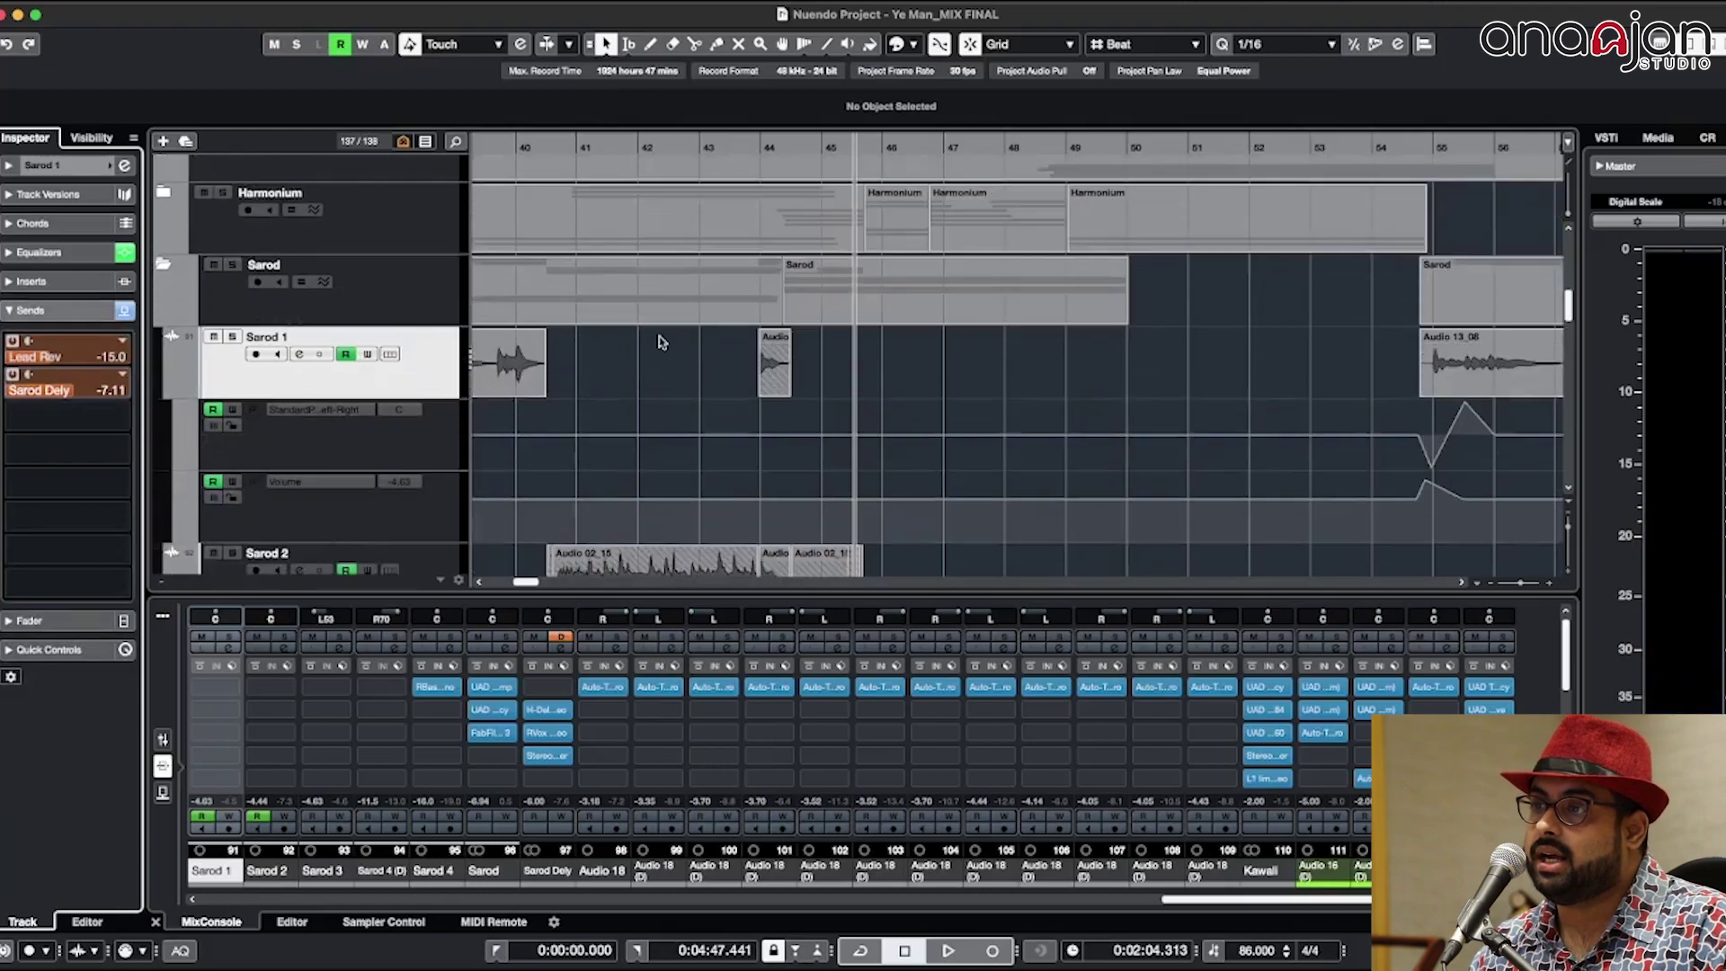
pyautogui.press('g')
pyautogui.press('g')
pyautogui.press('g')
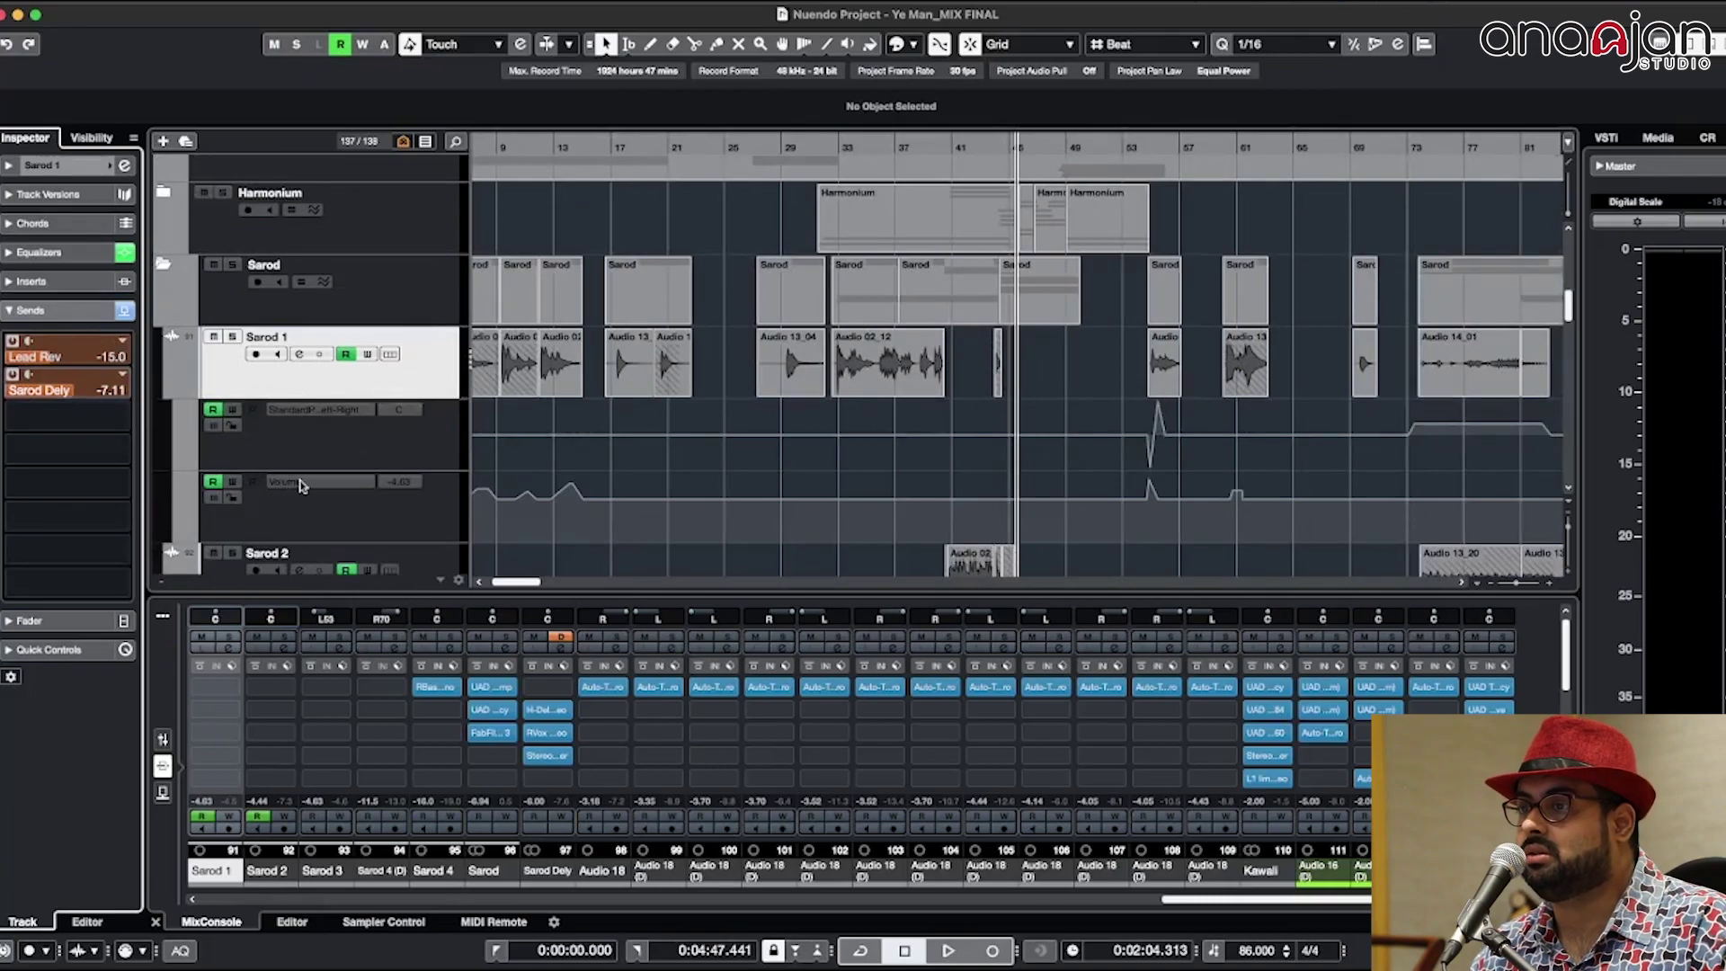
pyautogui.scroll(-2, 325, 489)
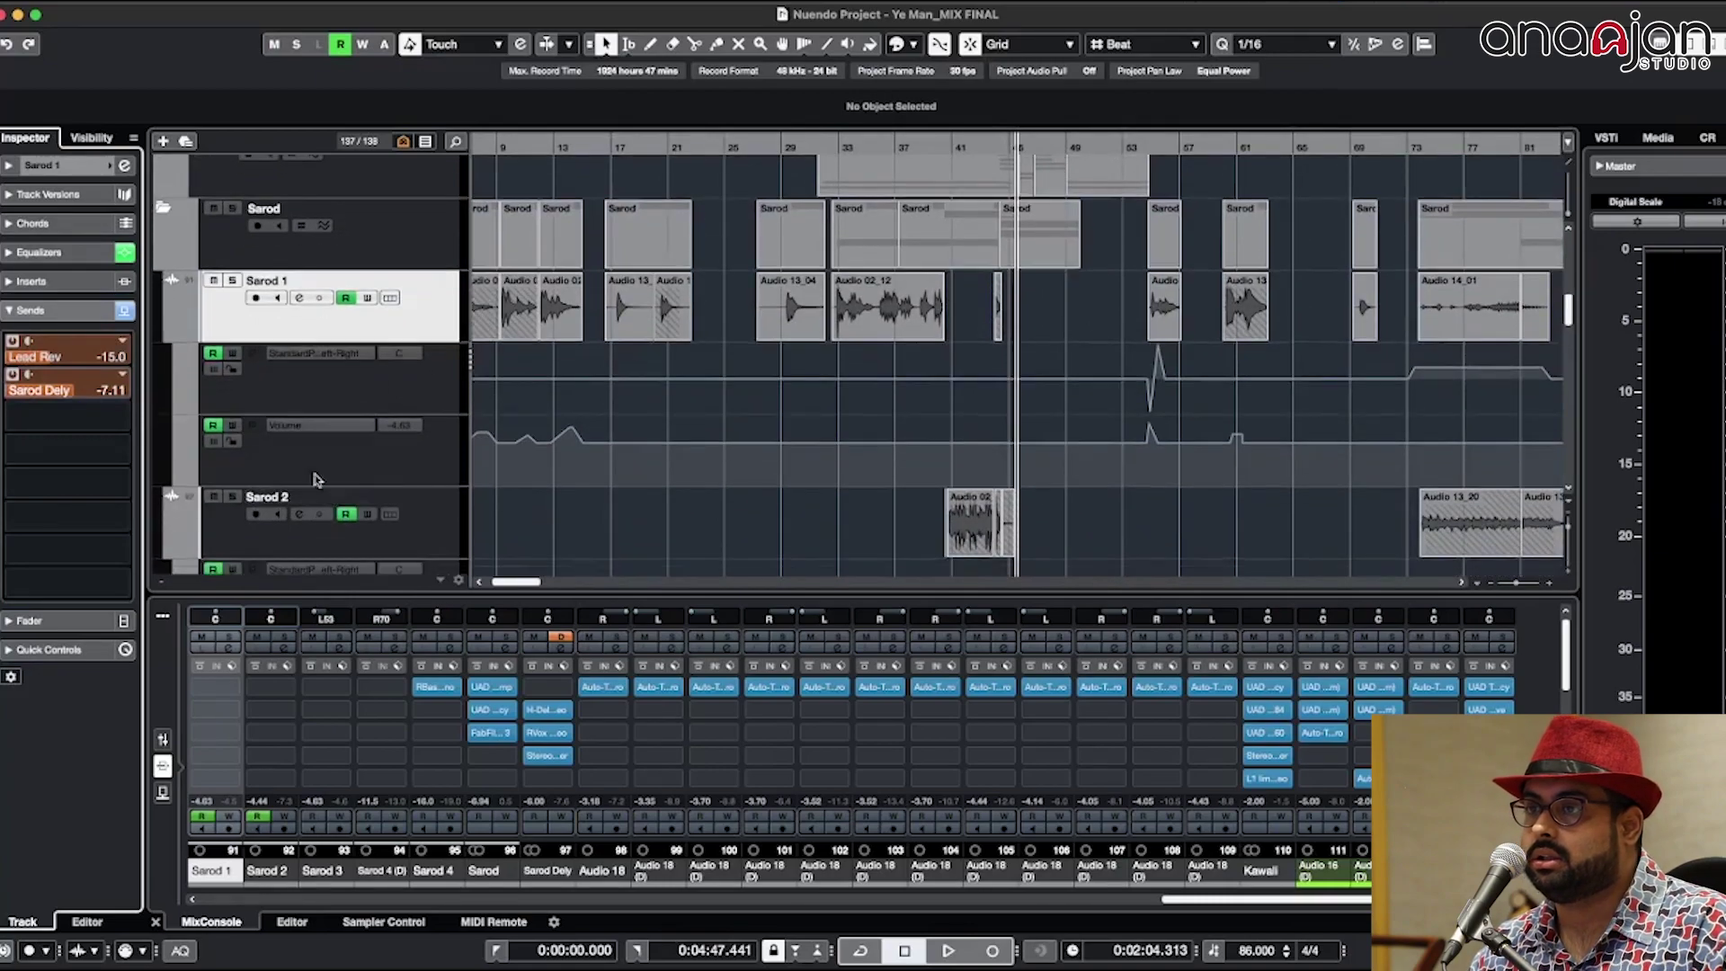
pyautogui.click(172, 334)
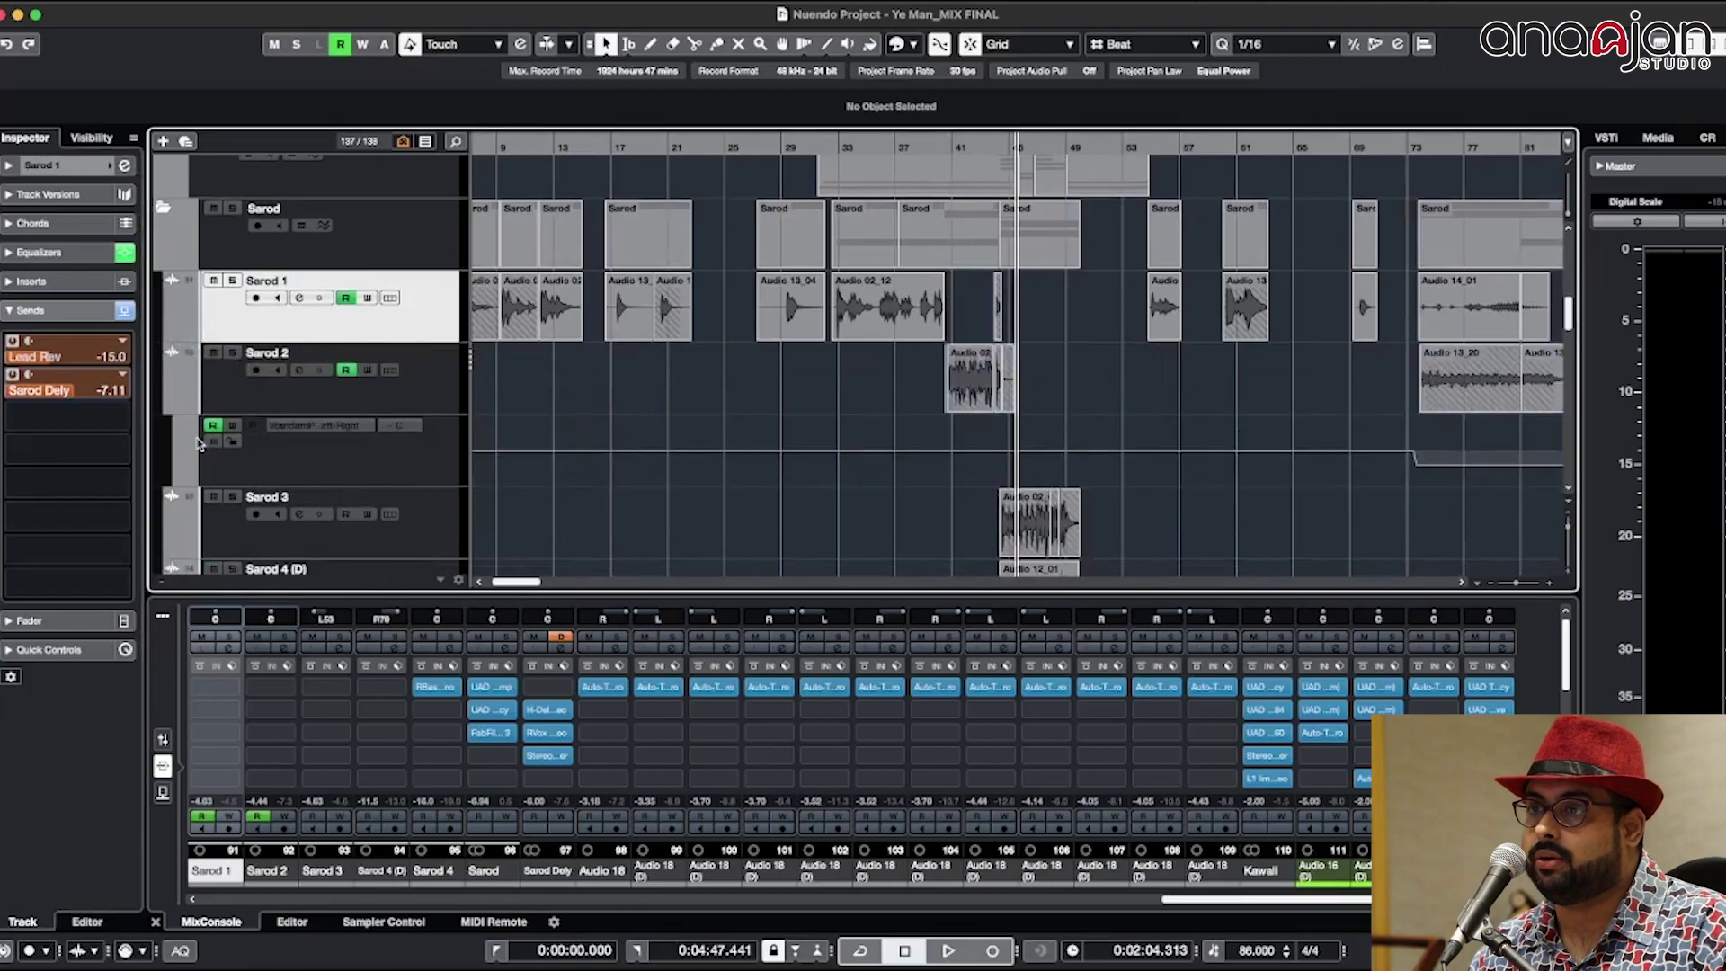
pyautogui.click(174, 405)
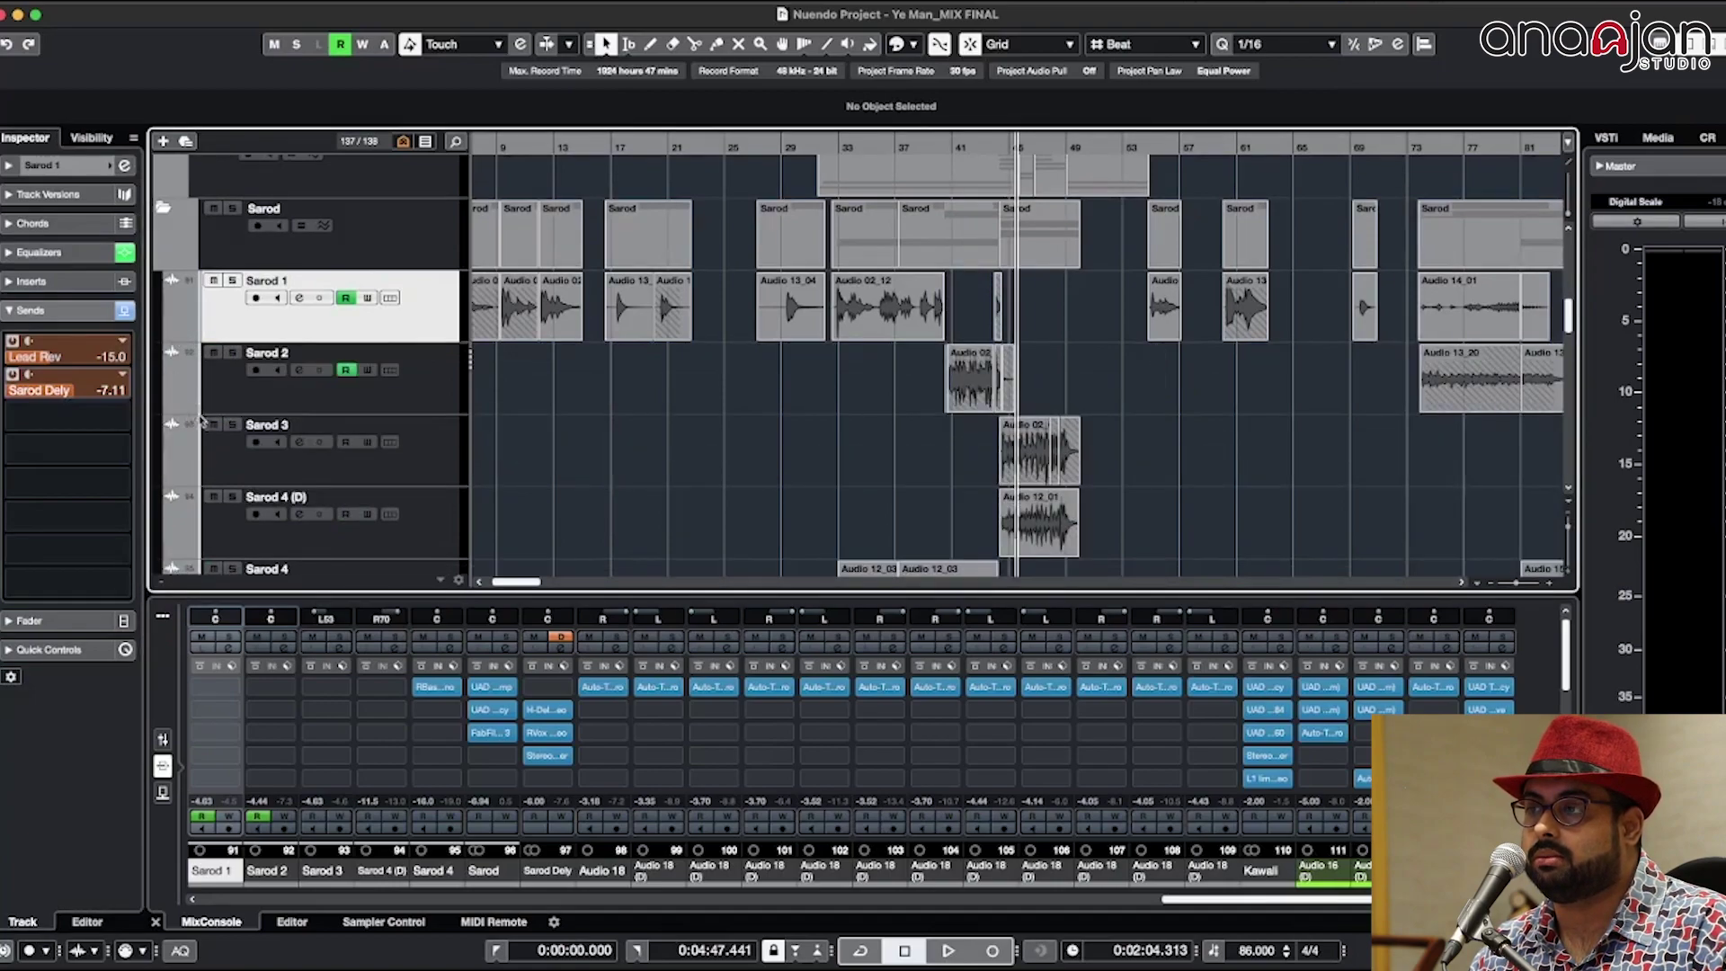
# Step: Play the mix from bar 10, then jump ahead to bar 43
pyautogui.click(524, 142)
pyautogui.press('space')
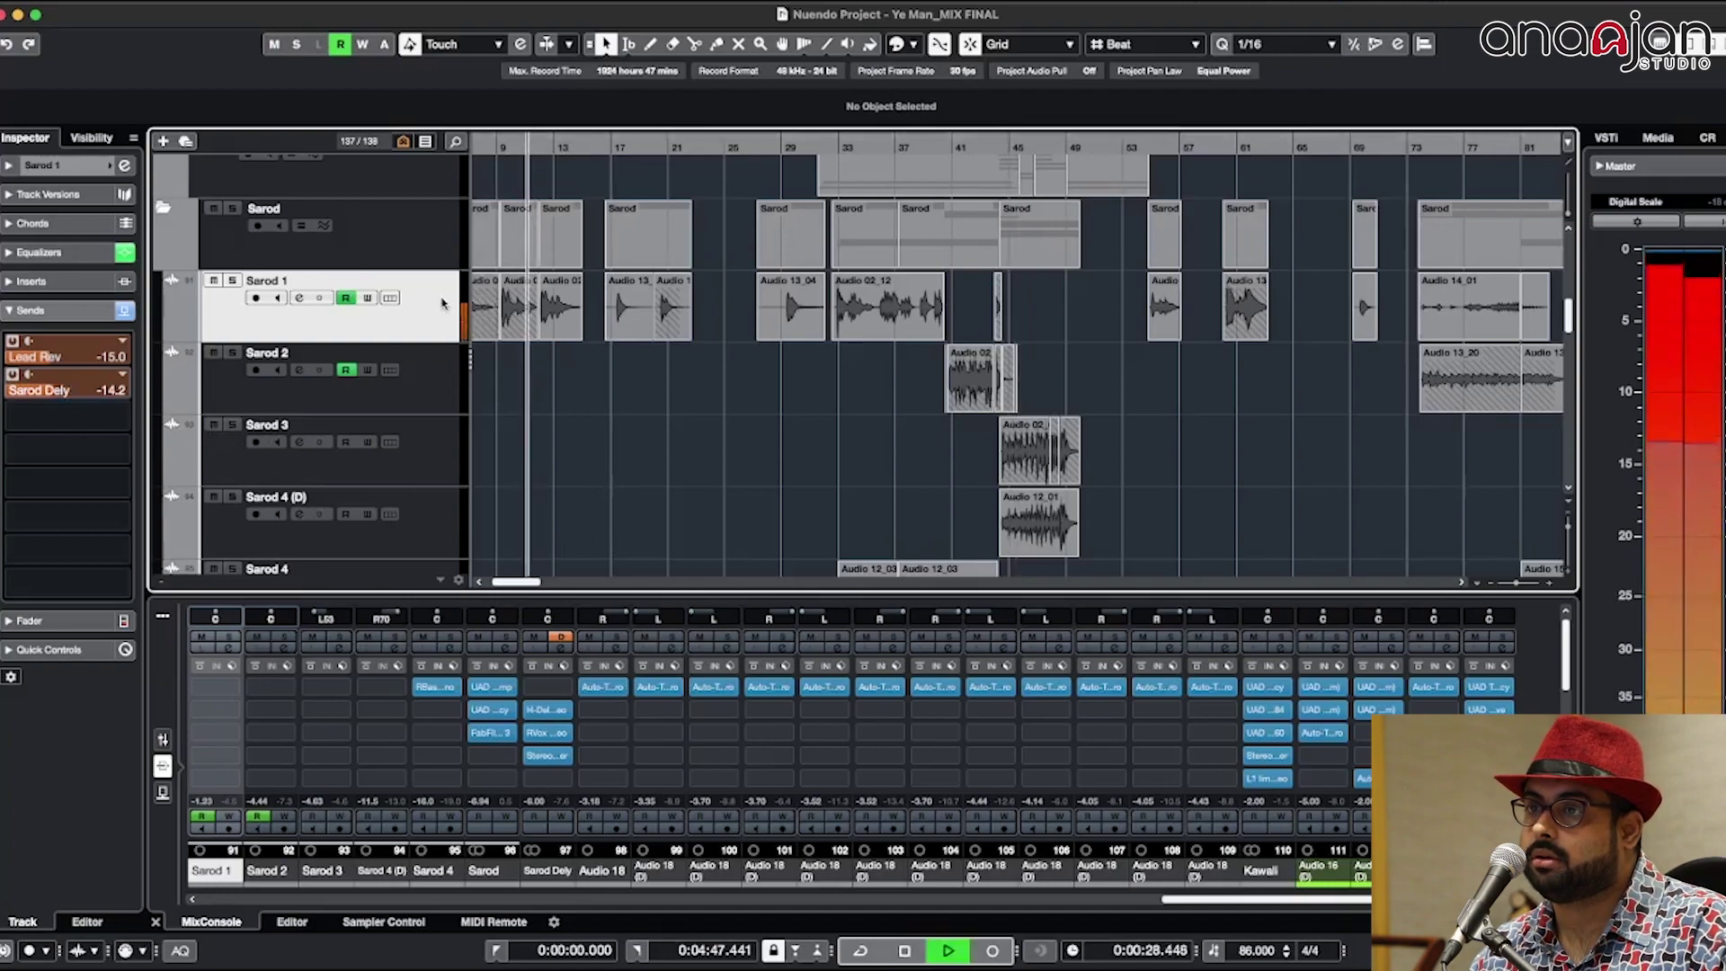
pyautogui.click(988, 142)
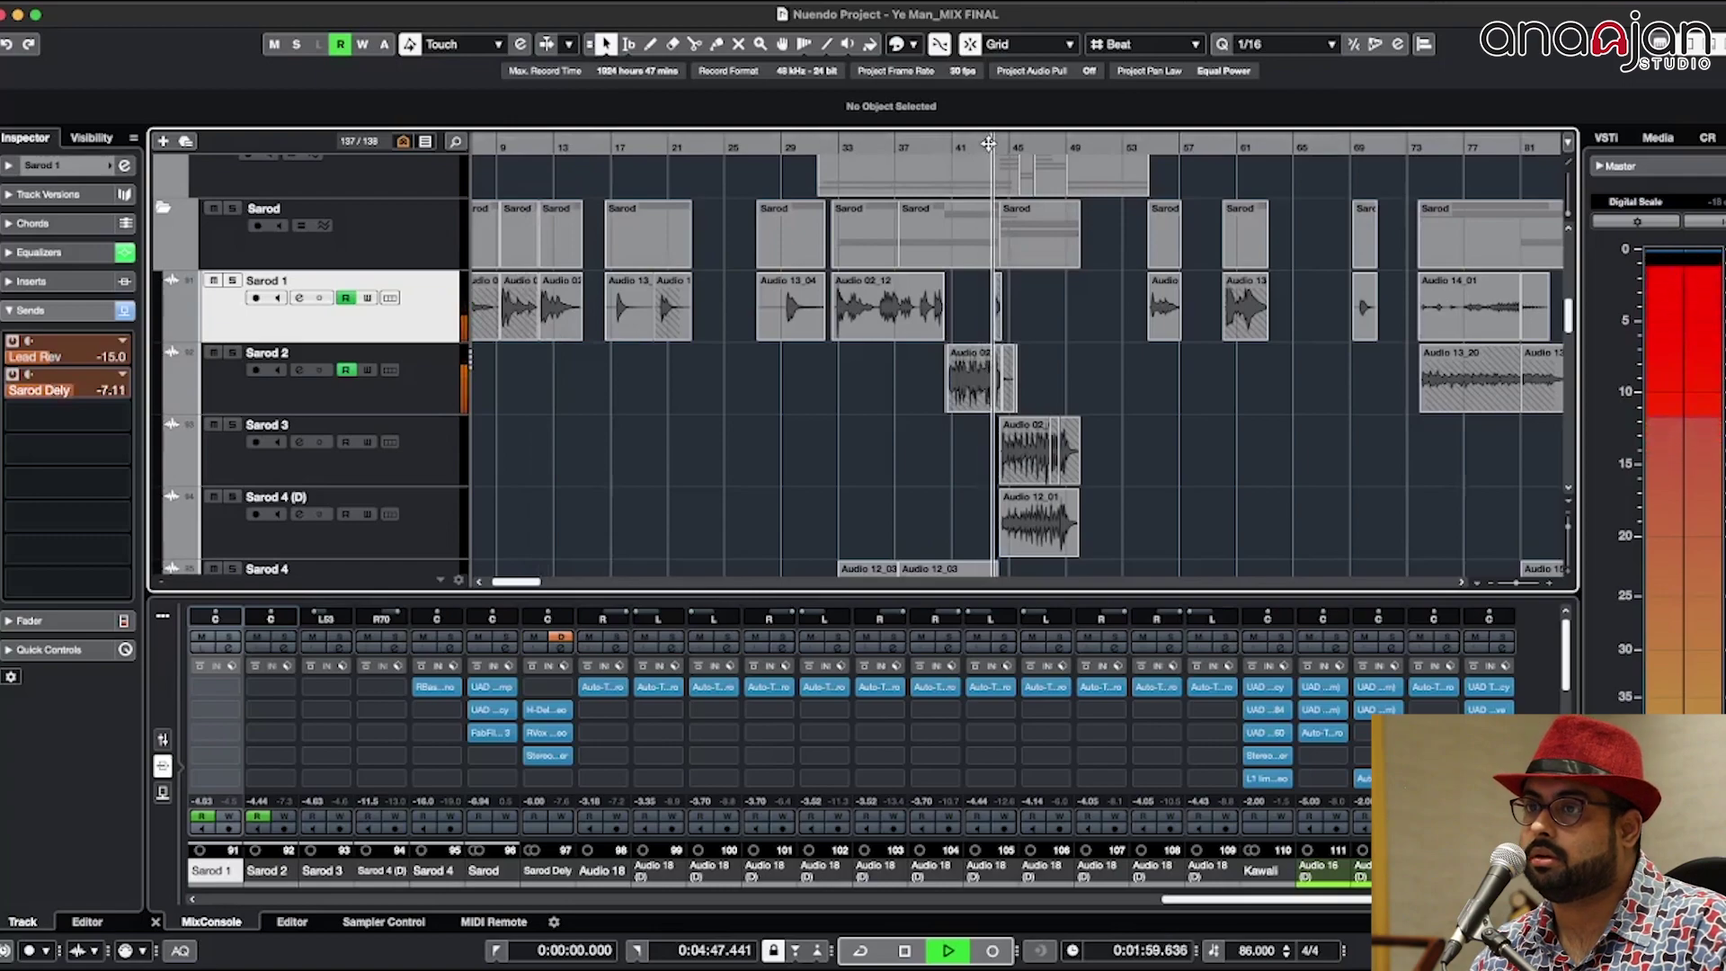
pyautogui.press('space')
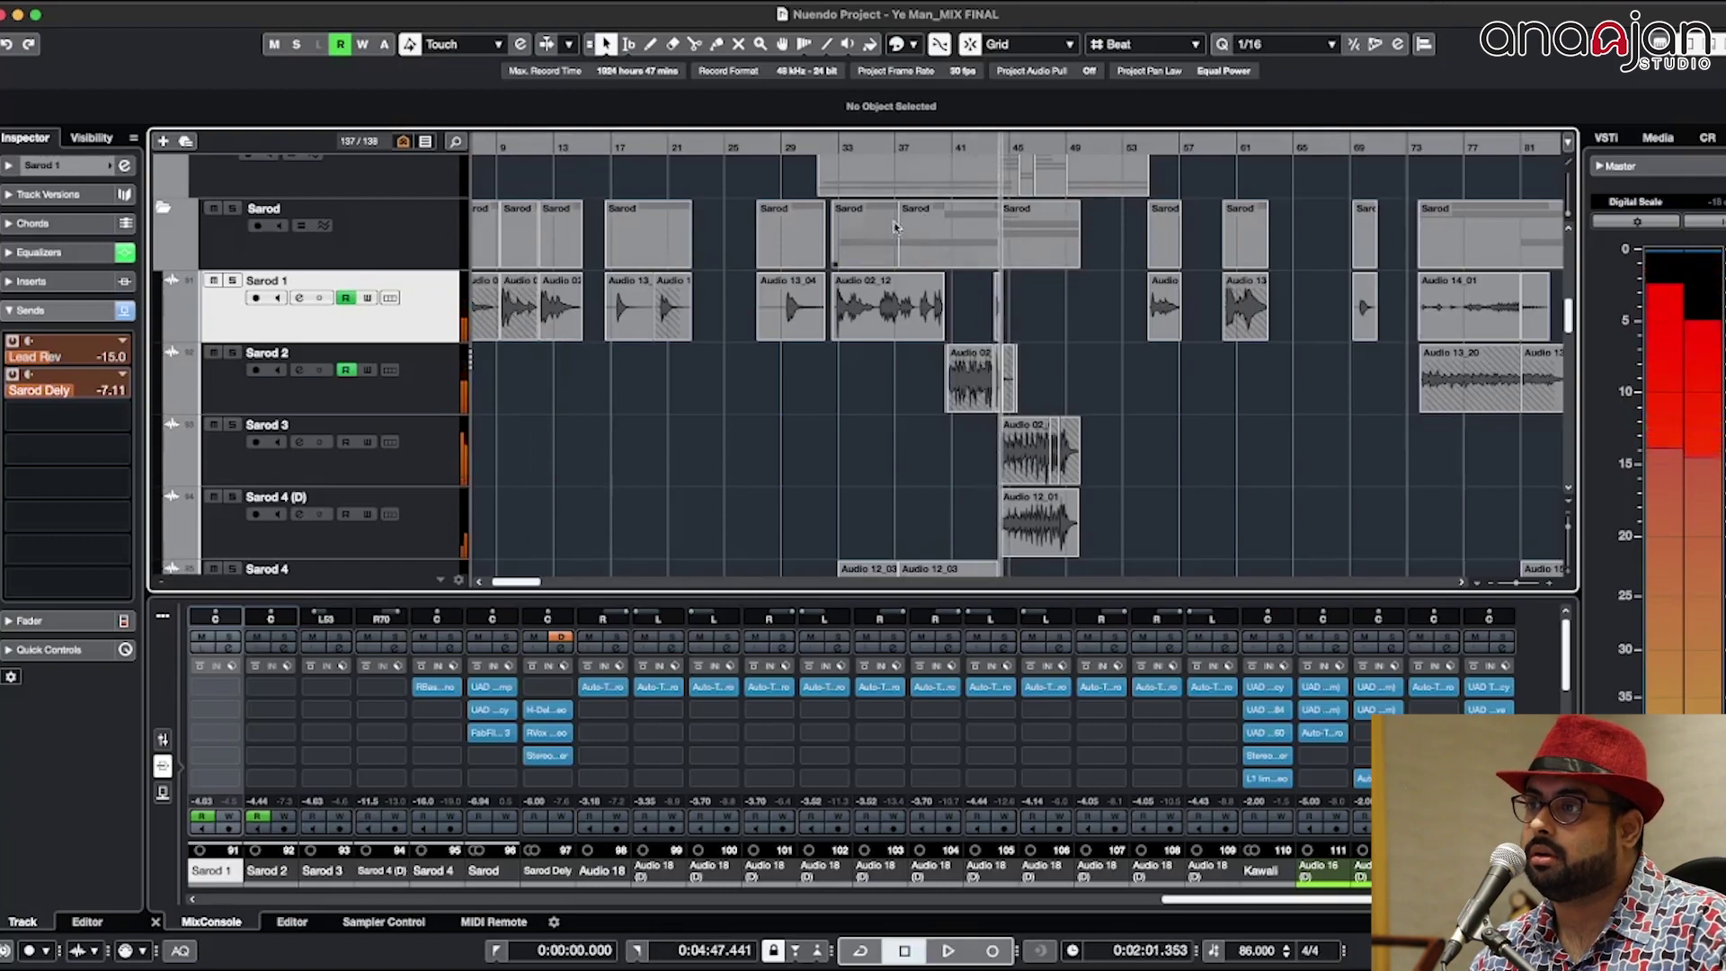
# Step: Solo Sarod 1 and audition it around bars 17 to 20
pyautogui.click(610, 143)
pyautogui.press('s')
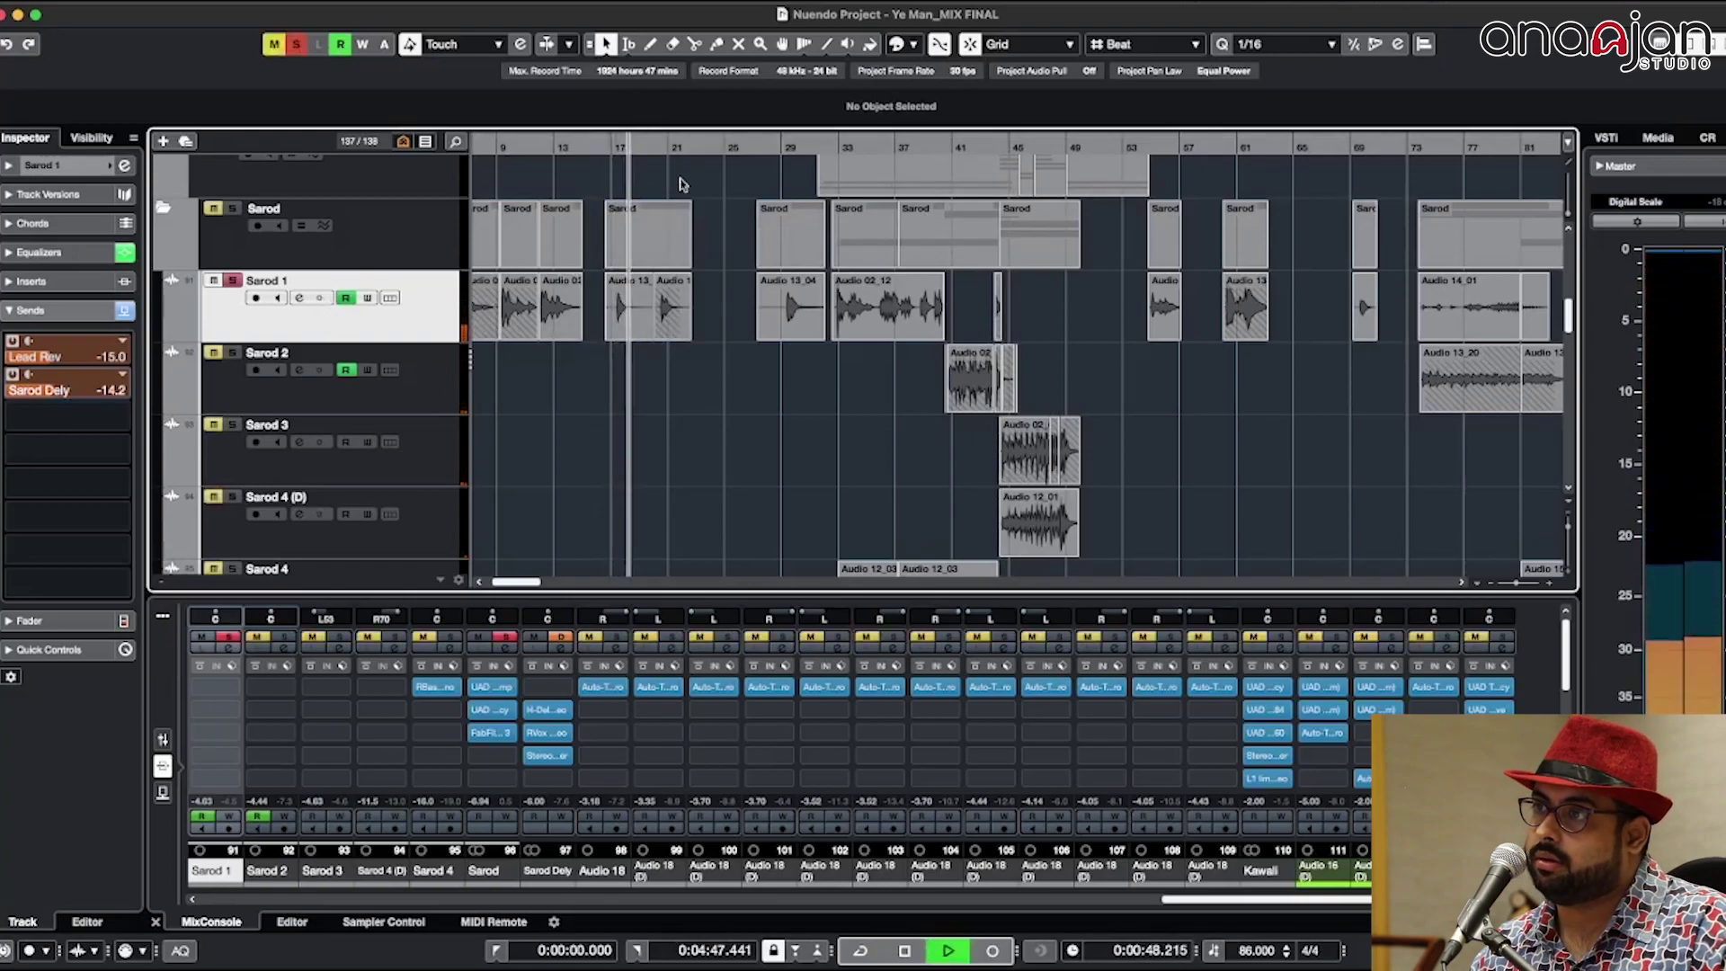
pyautogui.click(657, 145)
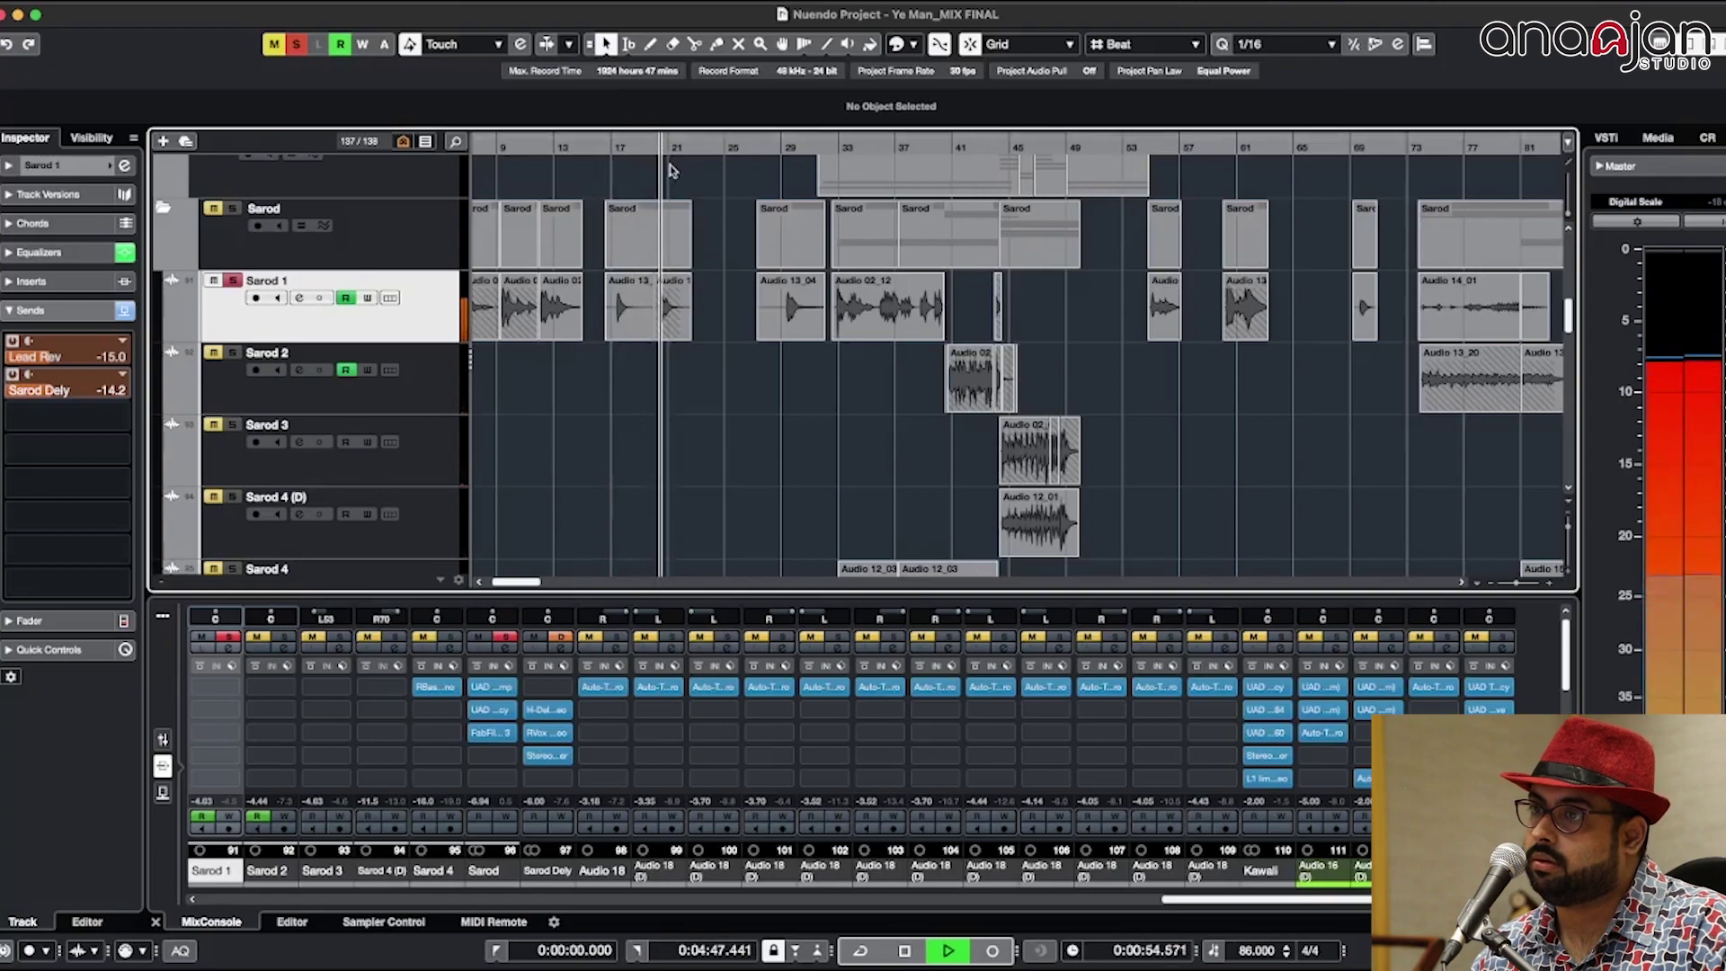
pyautogui.press('space')
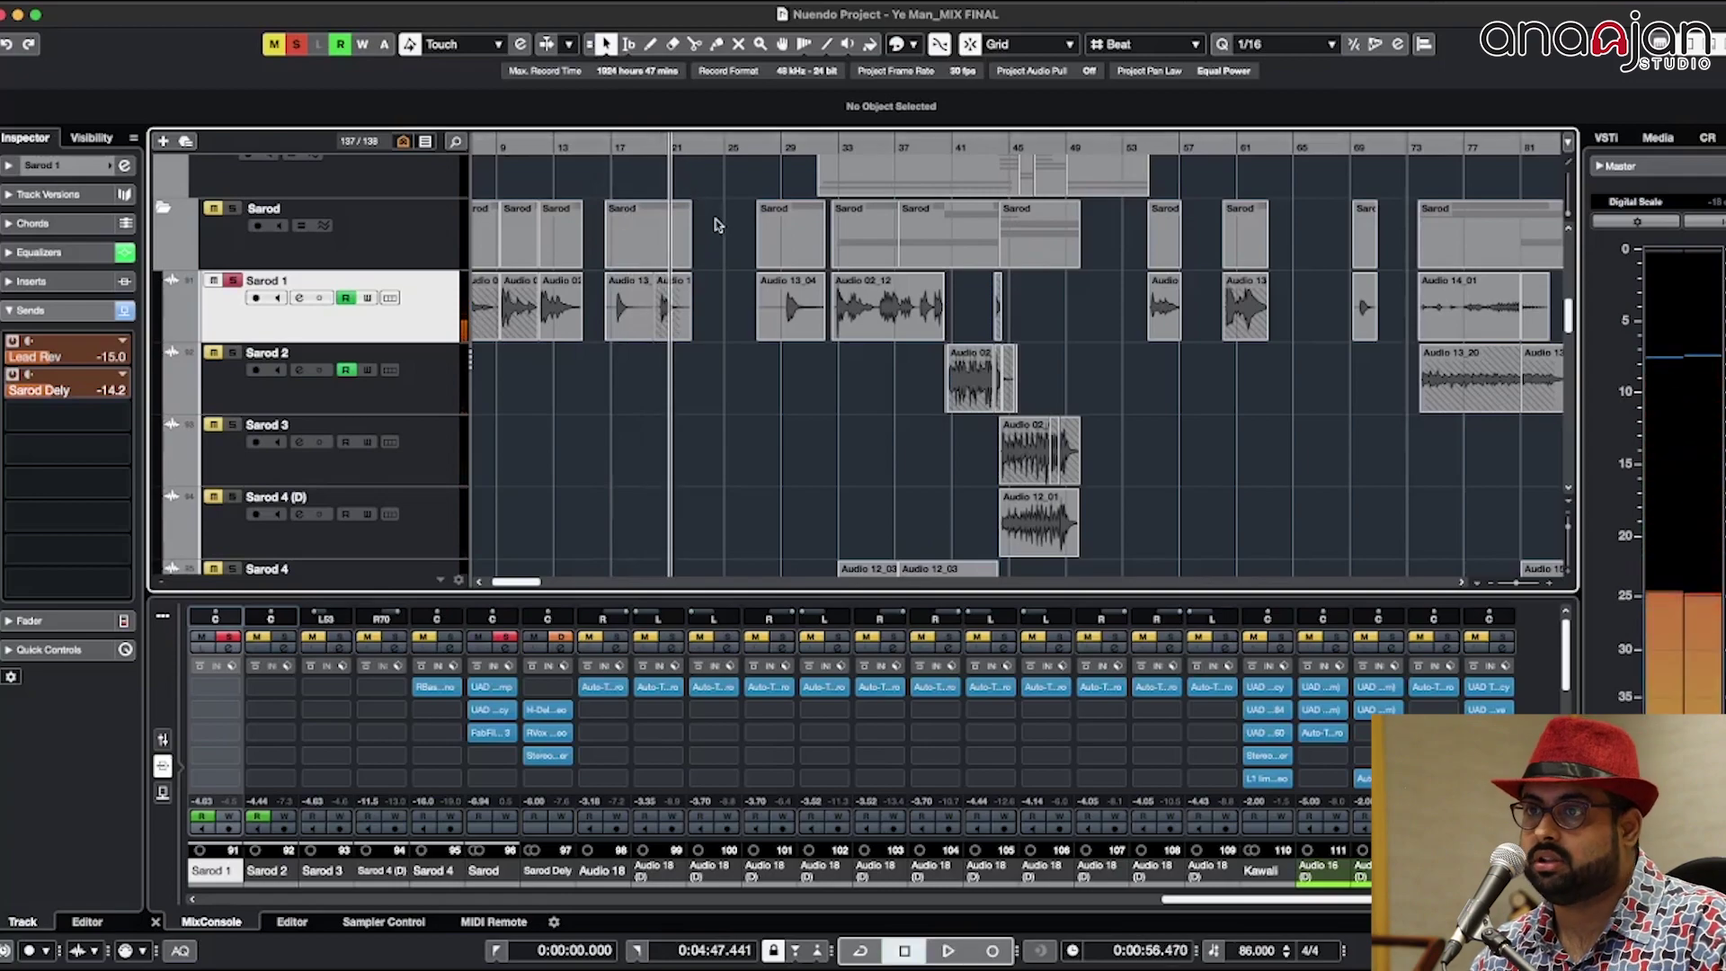
# Step: Show Sarod 2's settings and sends in the Inspector
pyautogui.scroll(4, 877, 284)
pyautogui.scroll(2, 892, 242)
pyautogui.hscroll(3, 892, 252)
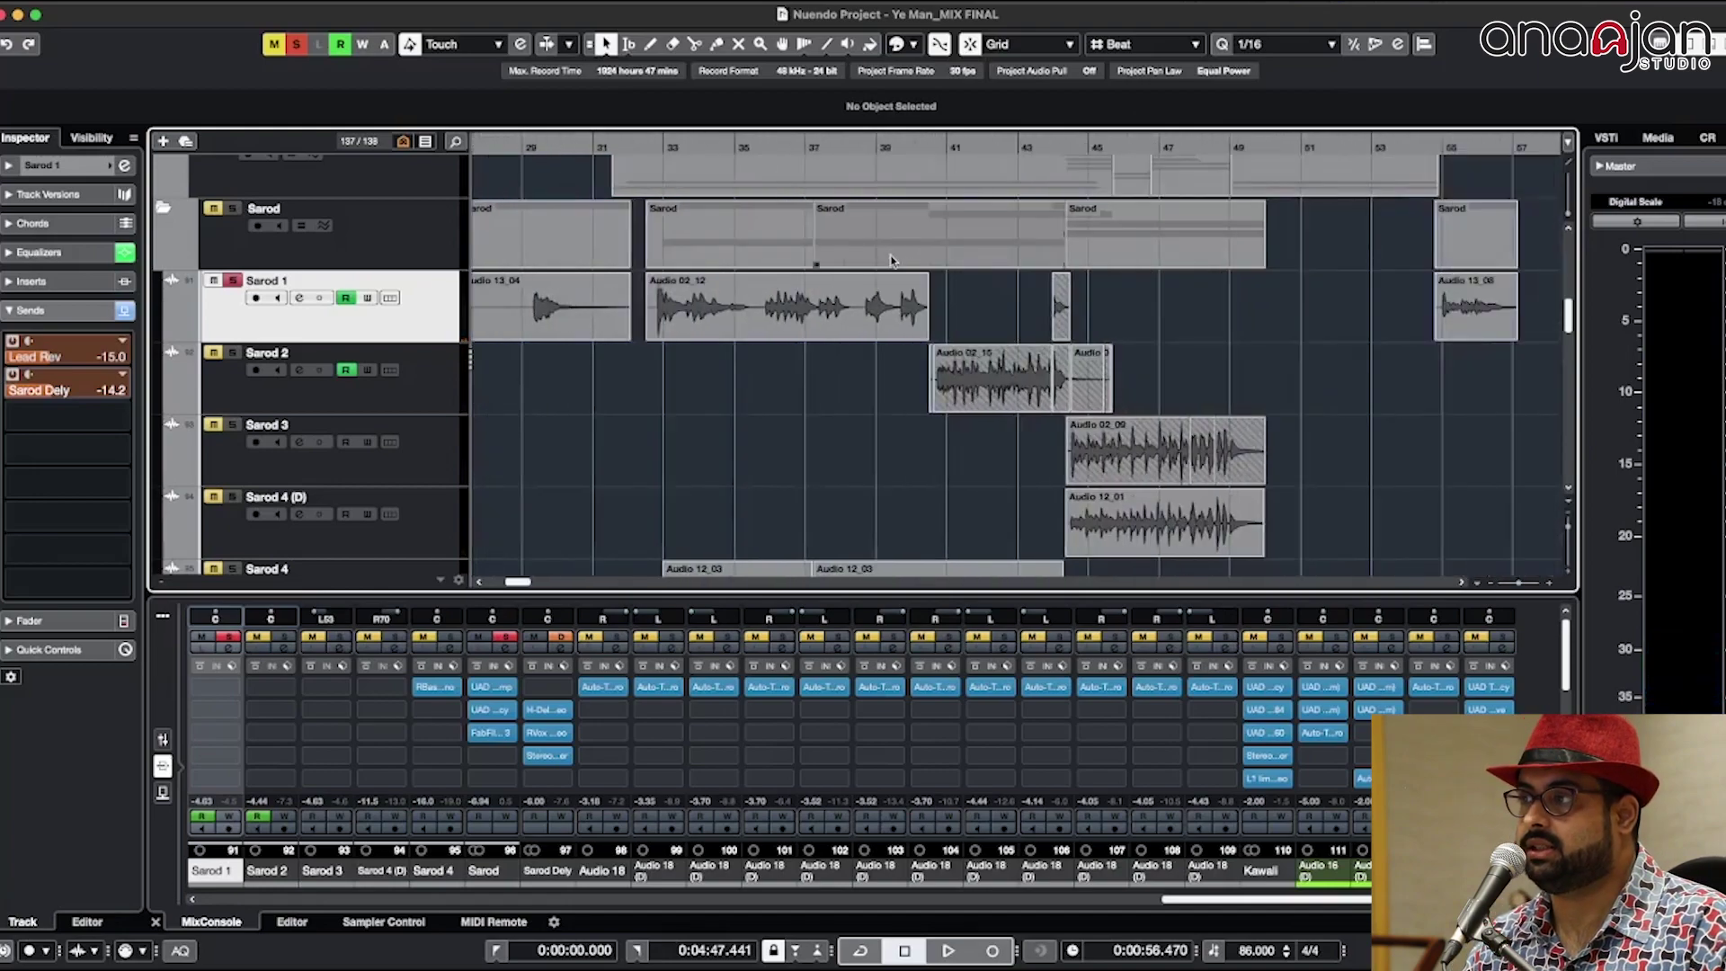
pyautogui.click(422, 365)
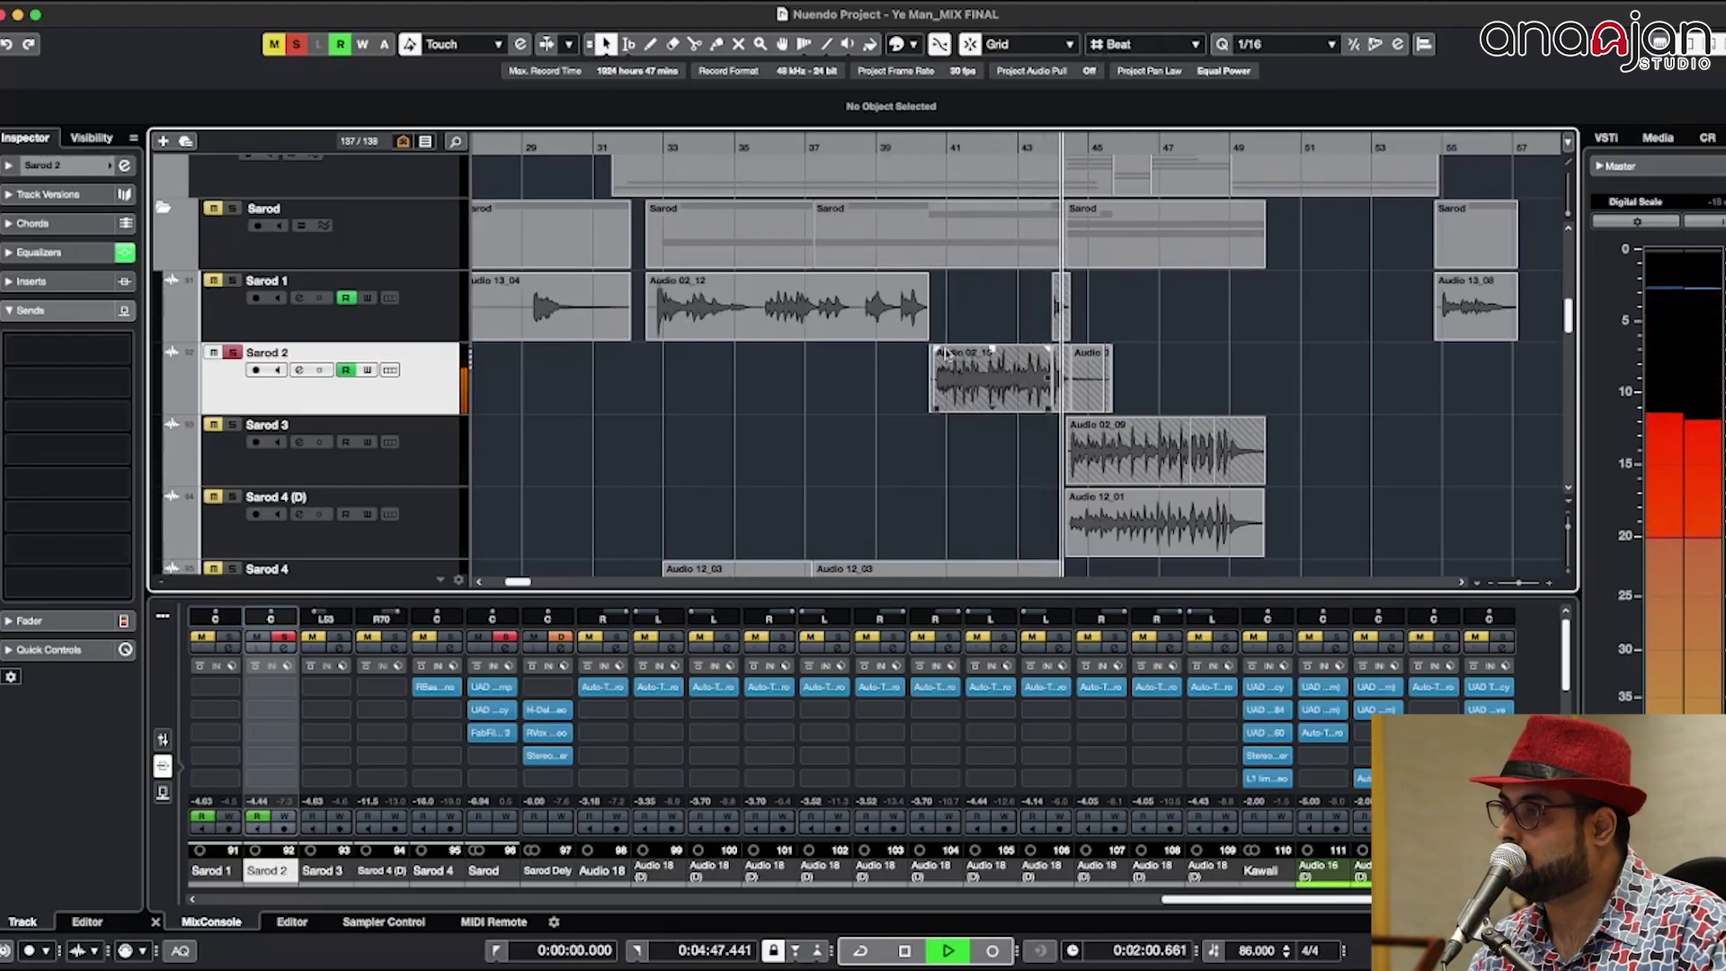
# Step: Zoom in on bars 43–46 and select Audio 02_12 to check its Transpose 12 setting
pyautogui.press('h')
pyautogui.press('h')
pyautogui.press('h')
pyautogui.press('h')
pyautogui.press('h')
pyautogui.press('h')
pyautogui.press('space')
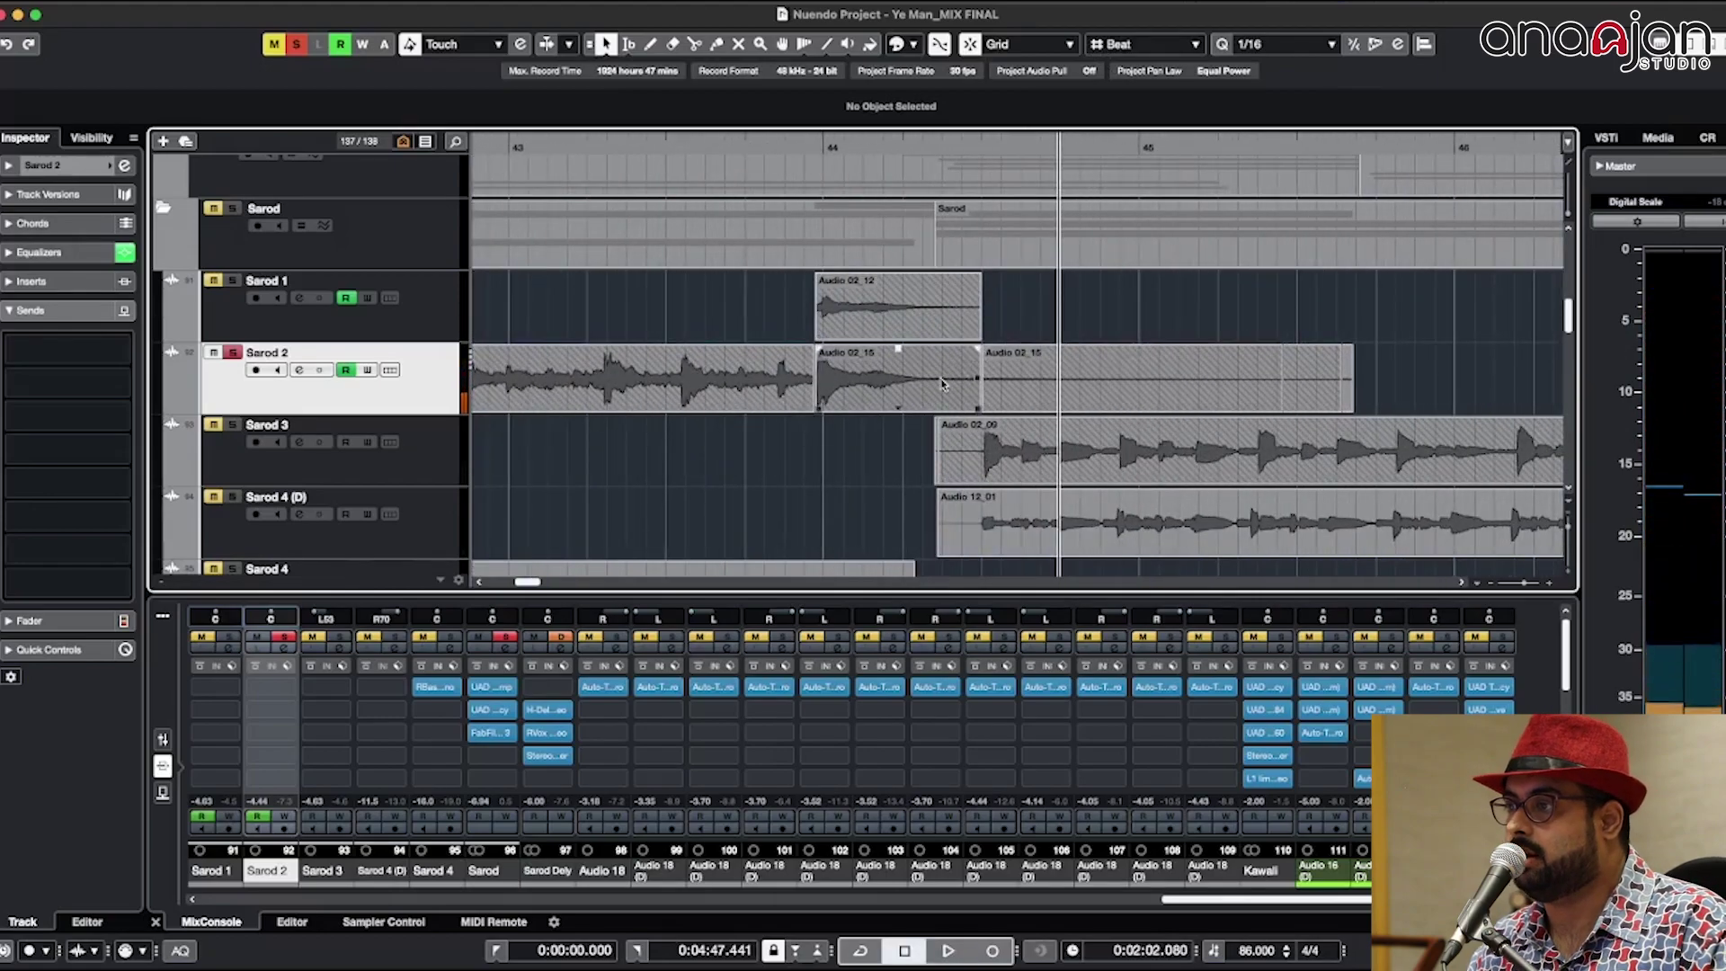
pyautogui.click(892, 295)
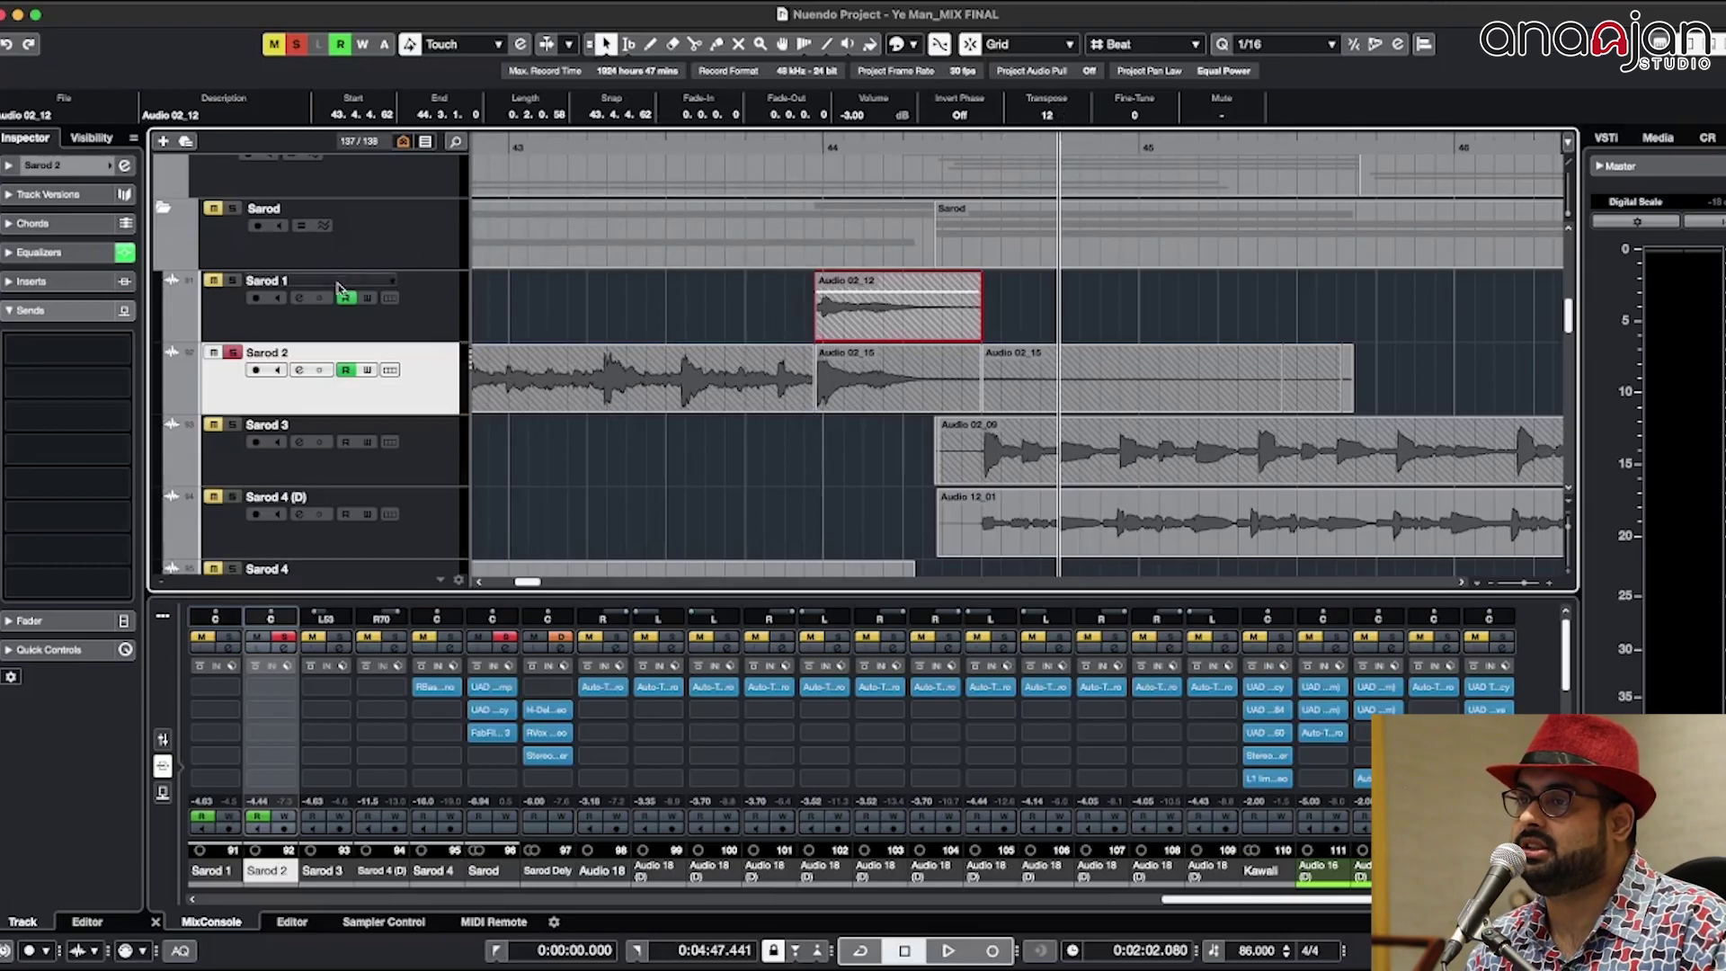
# Step: Play the passage with the octave-up clip from bar 43
pyautogui.press('g')
pyautogui.press('g')
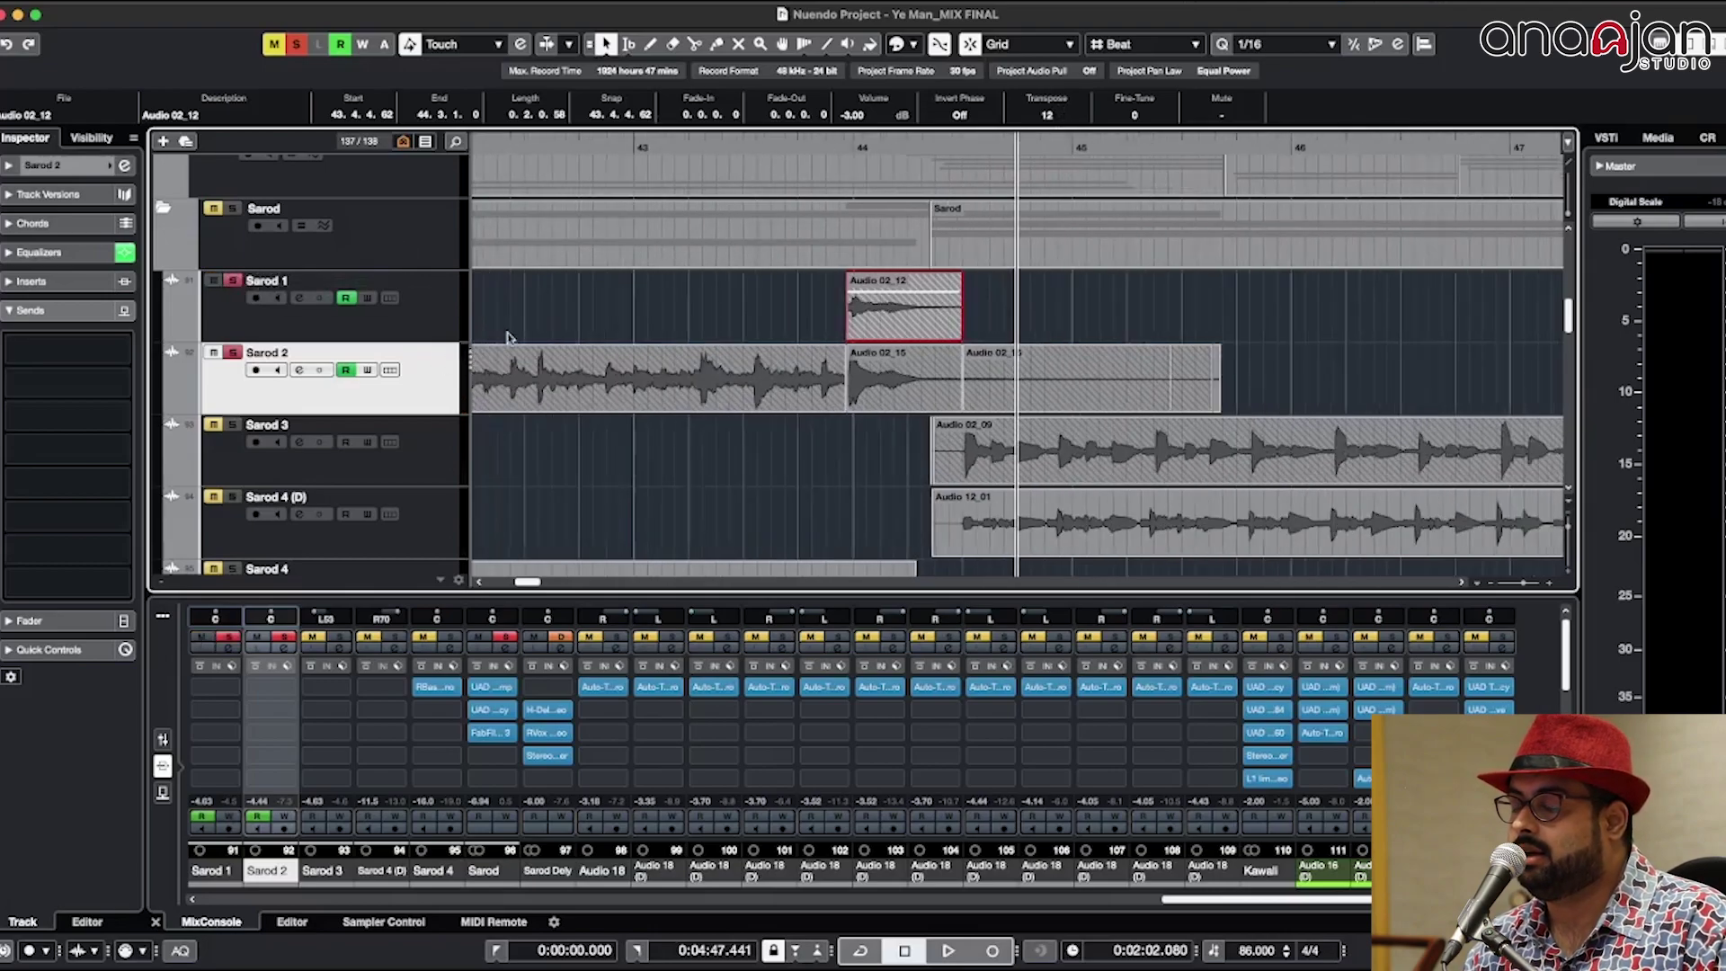
pyautogui.click(676, 146)
pyautogui.press('space')
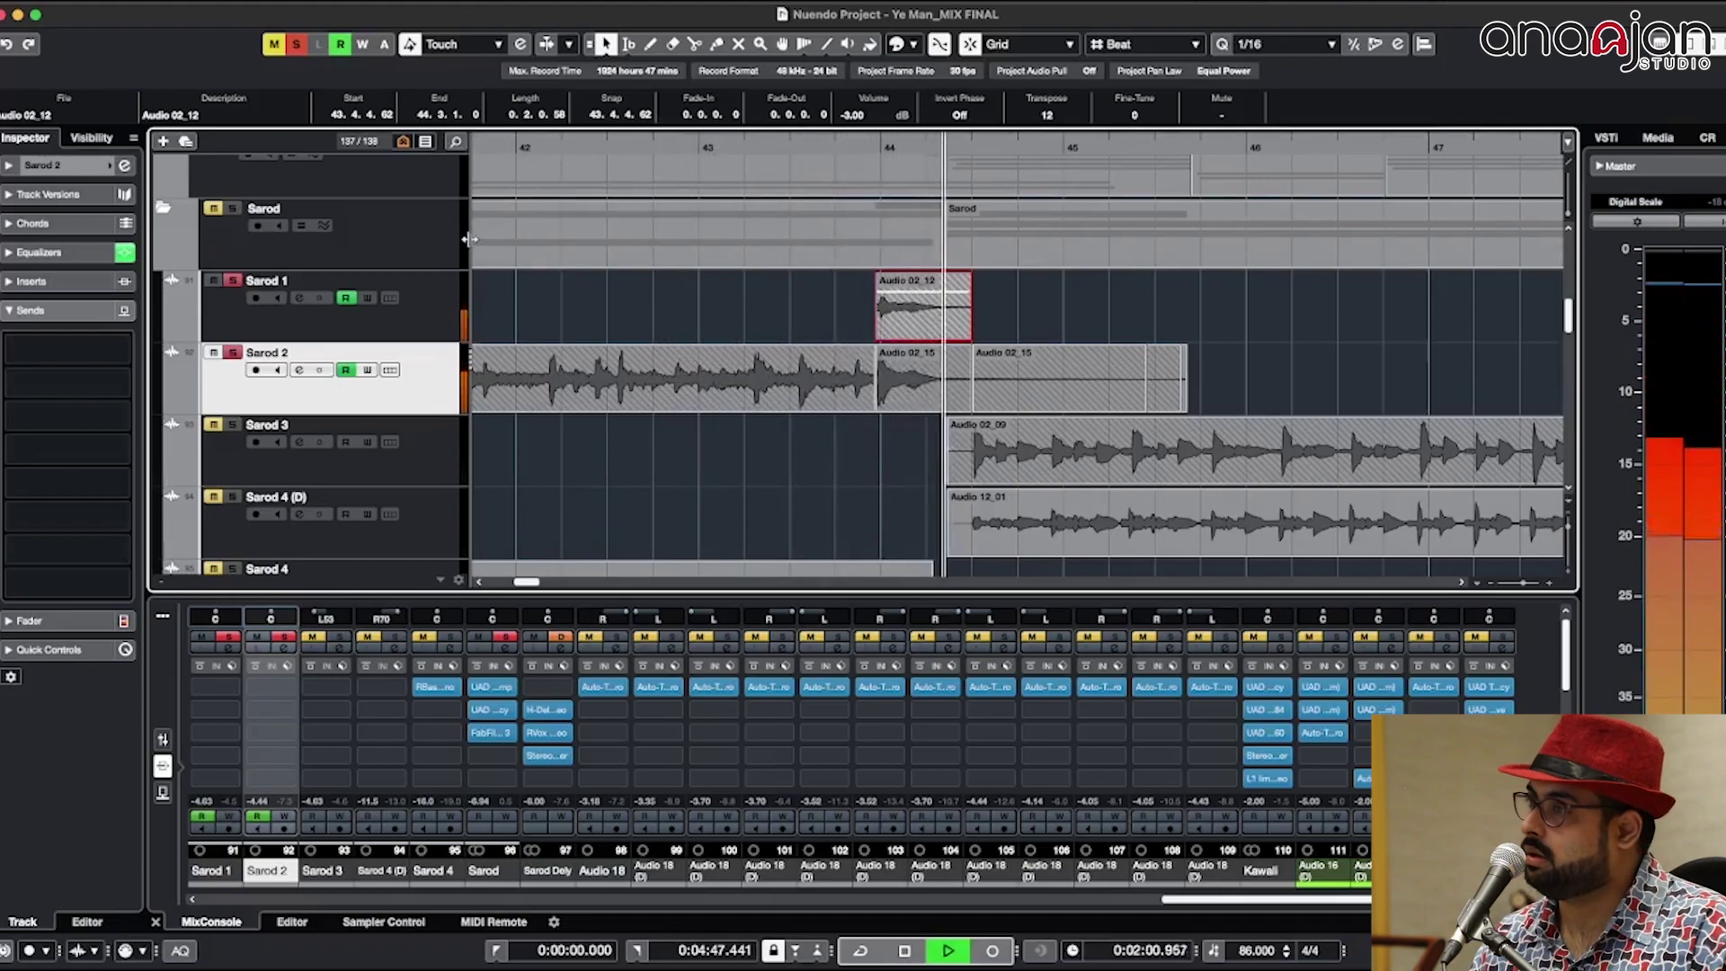
pyautogui.press('space')
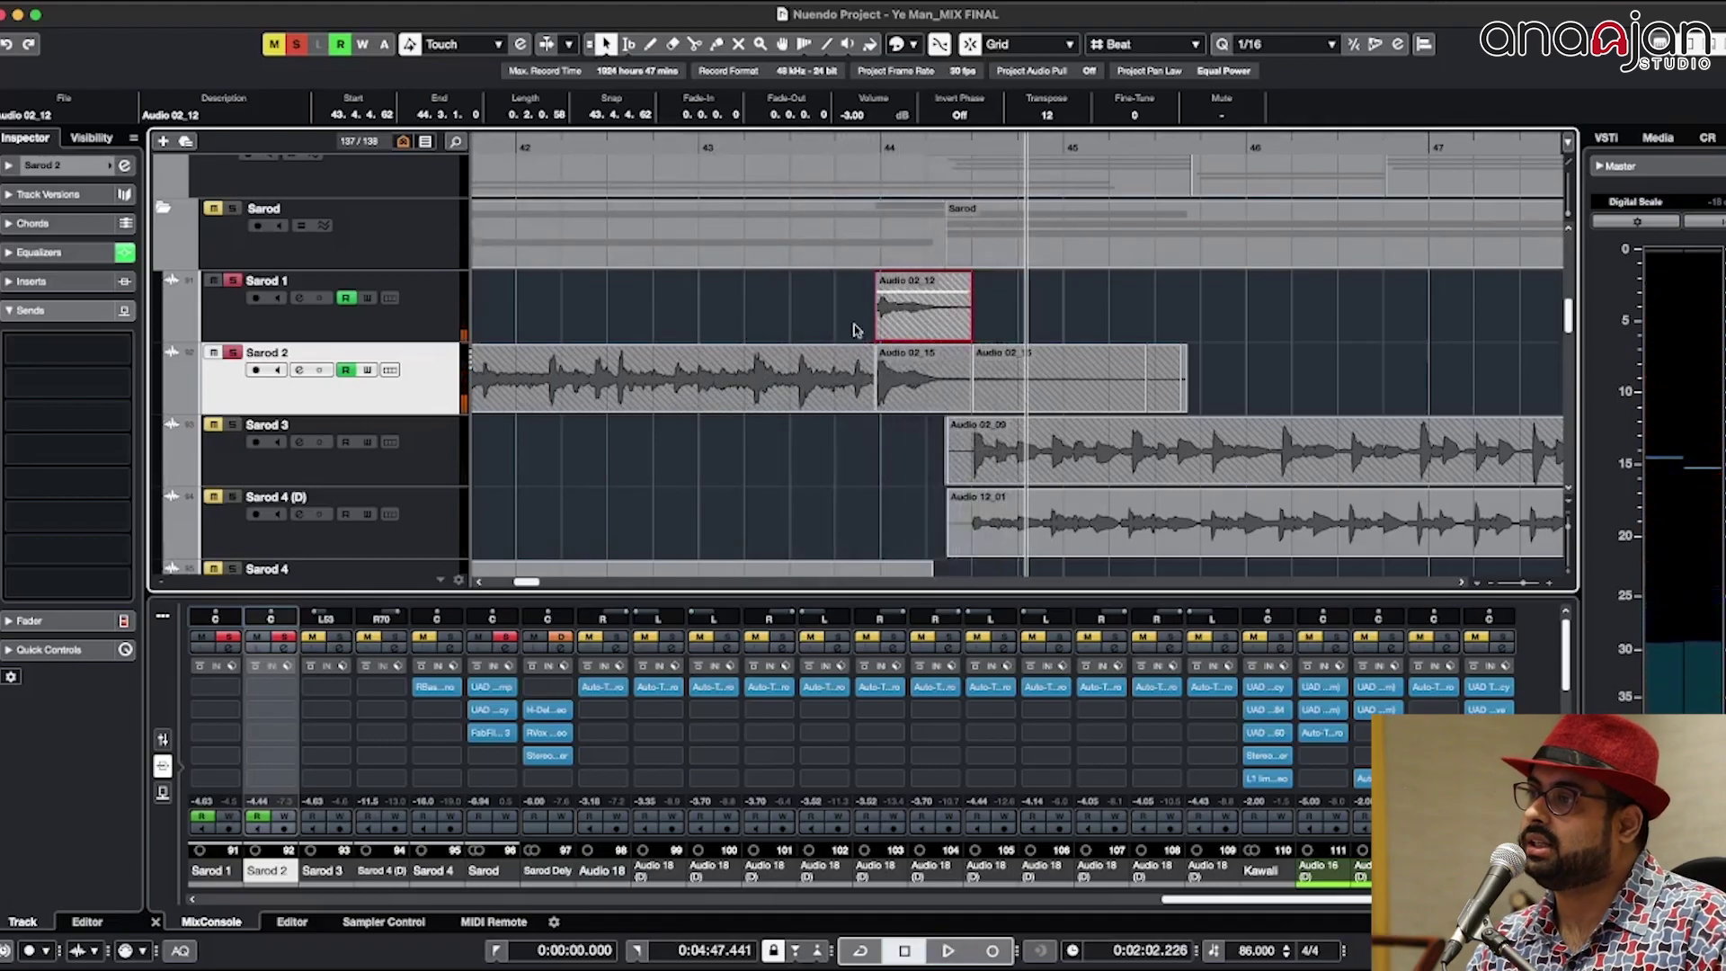
# Step: Clear all solos and play the full mix from bar 40
pyautogui.press('g')
pyautogui.press('g')
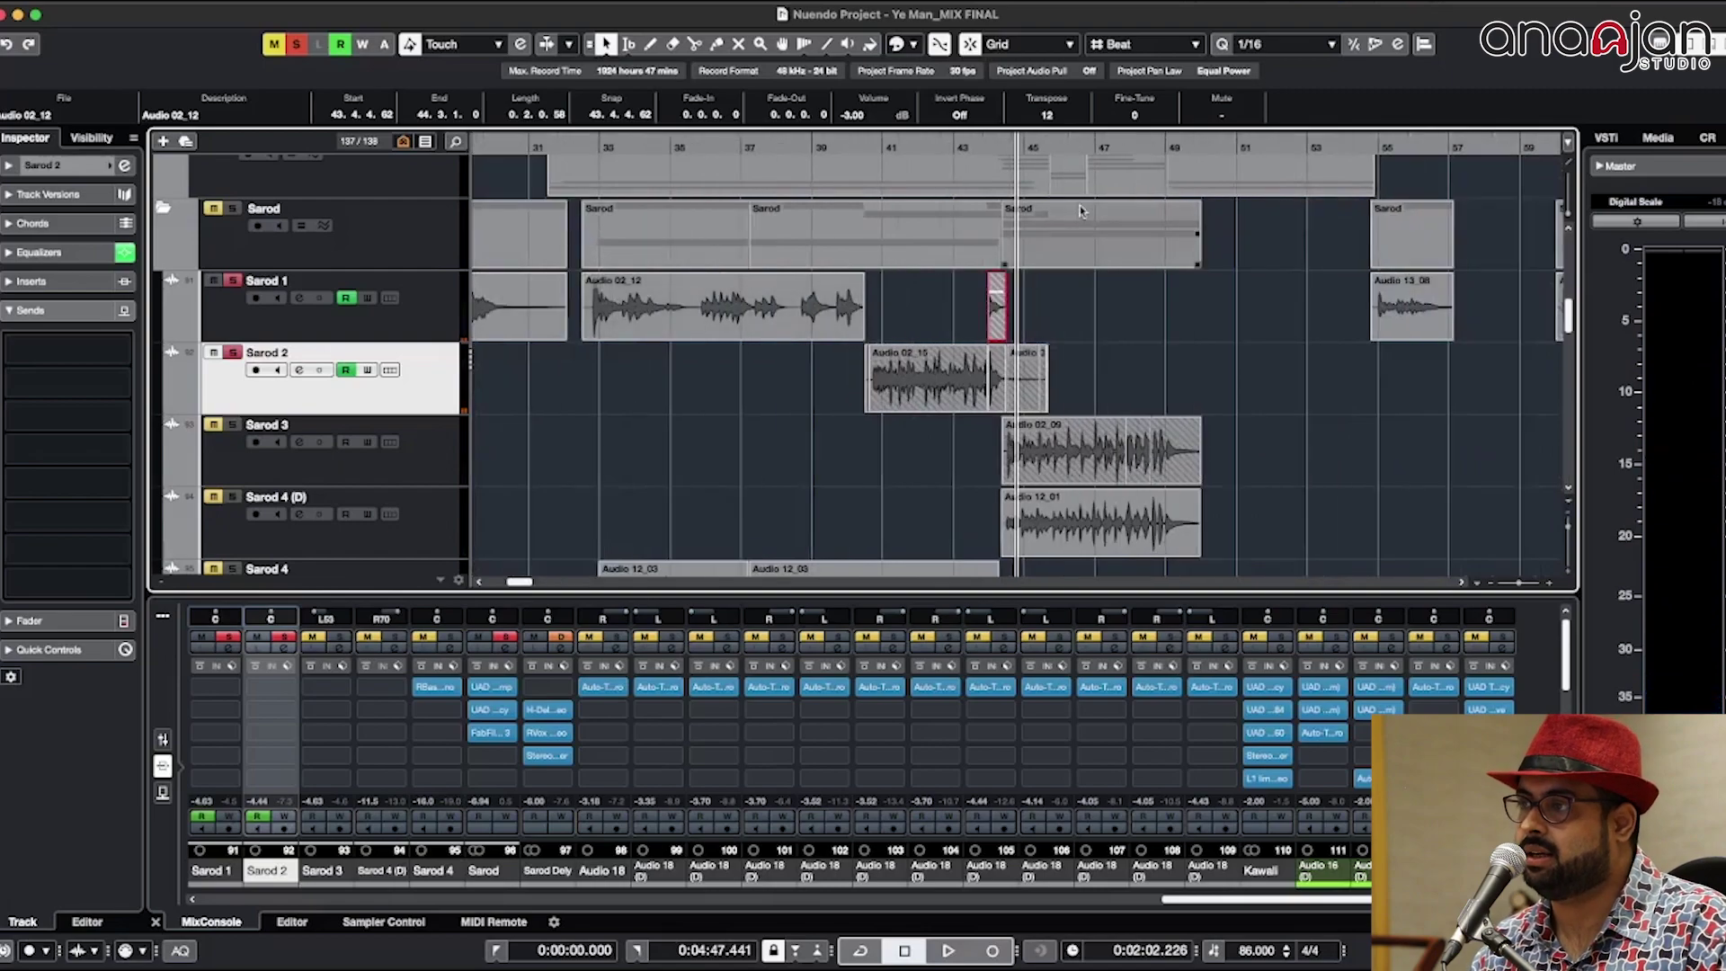
pyautogui.click(862, 141)
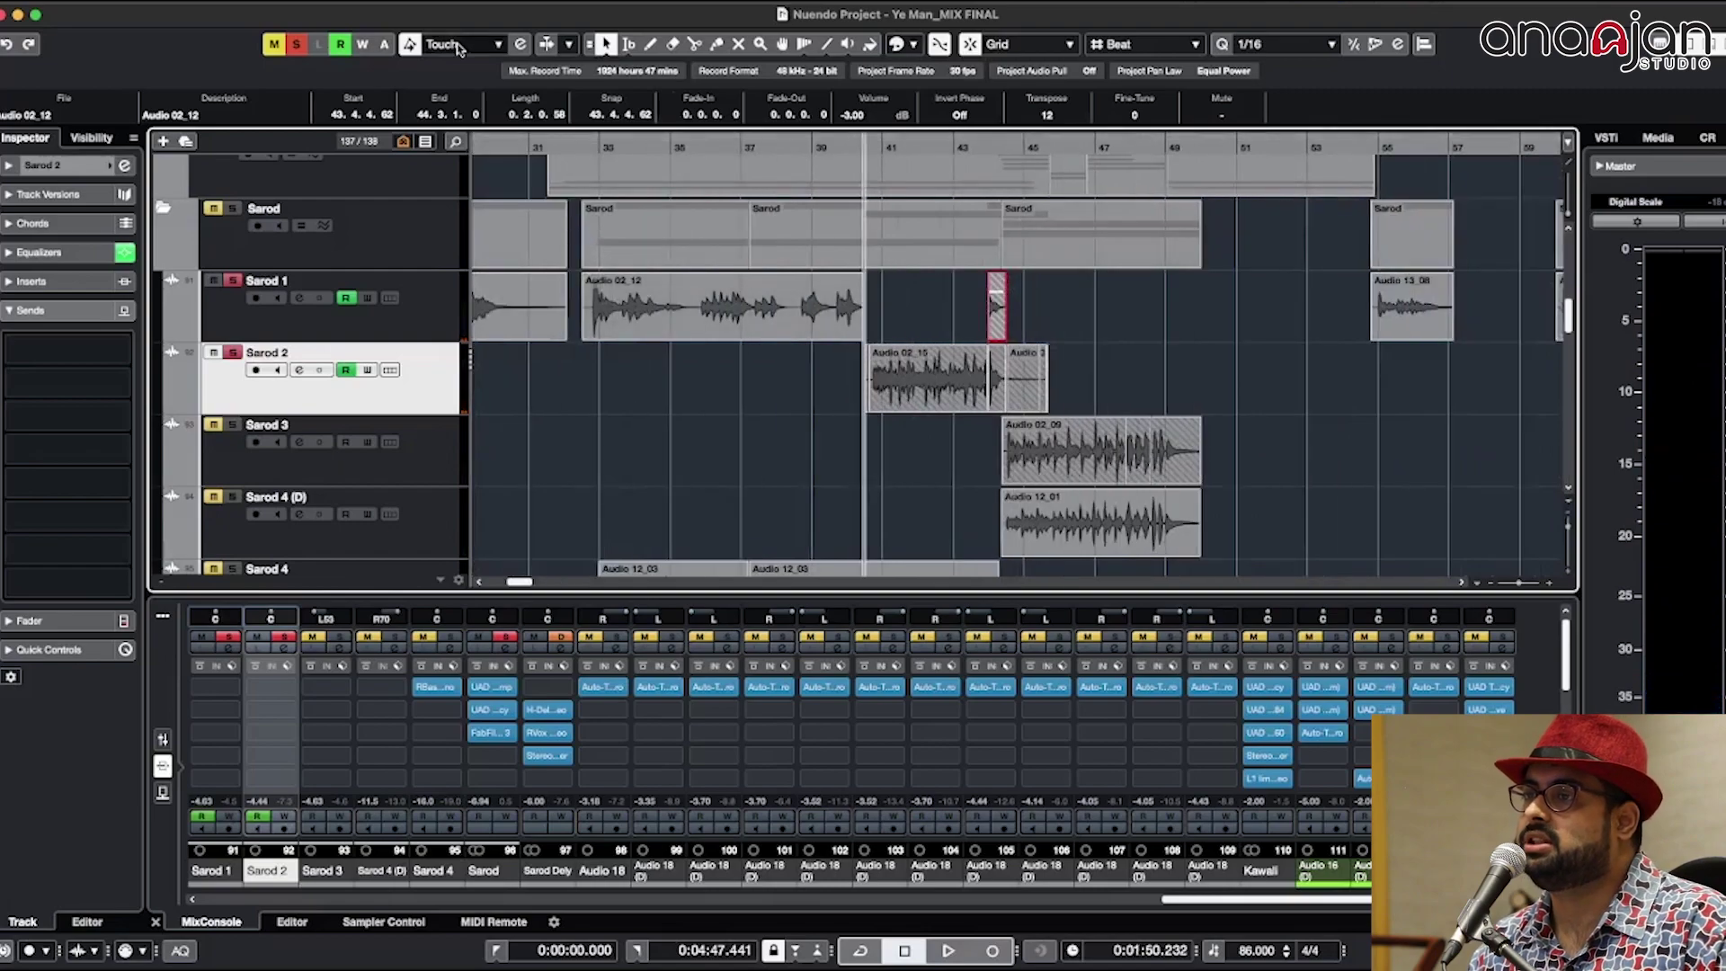
pyautogui.click(297, 45)
pyautogui.press('space')
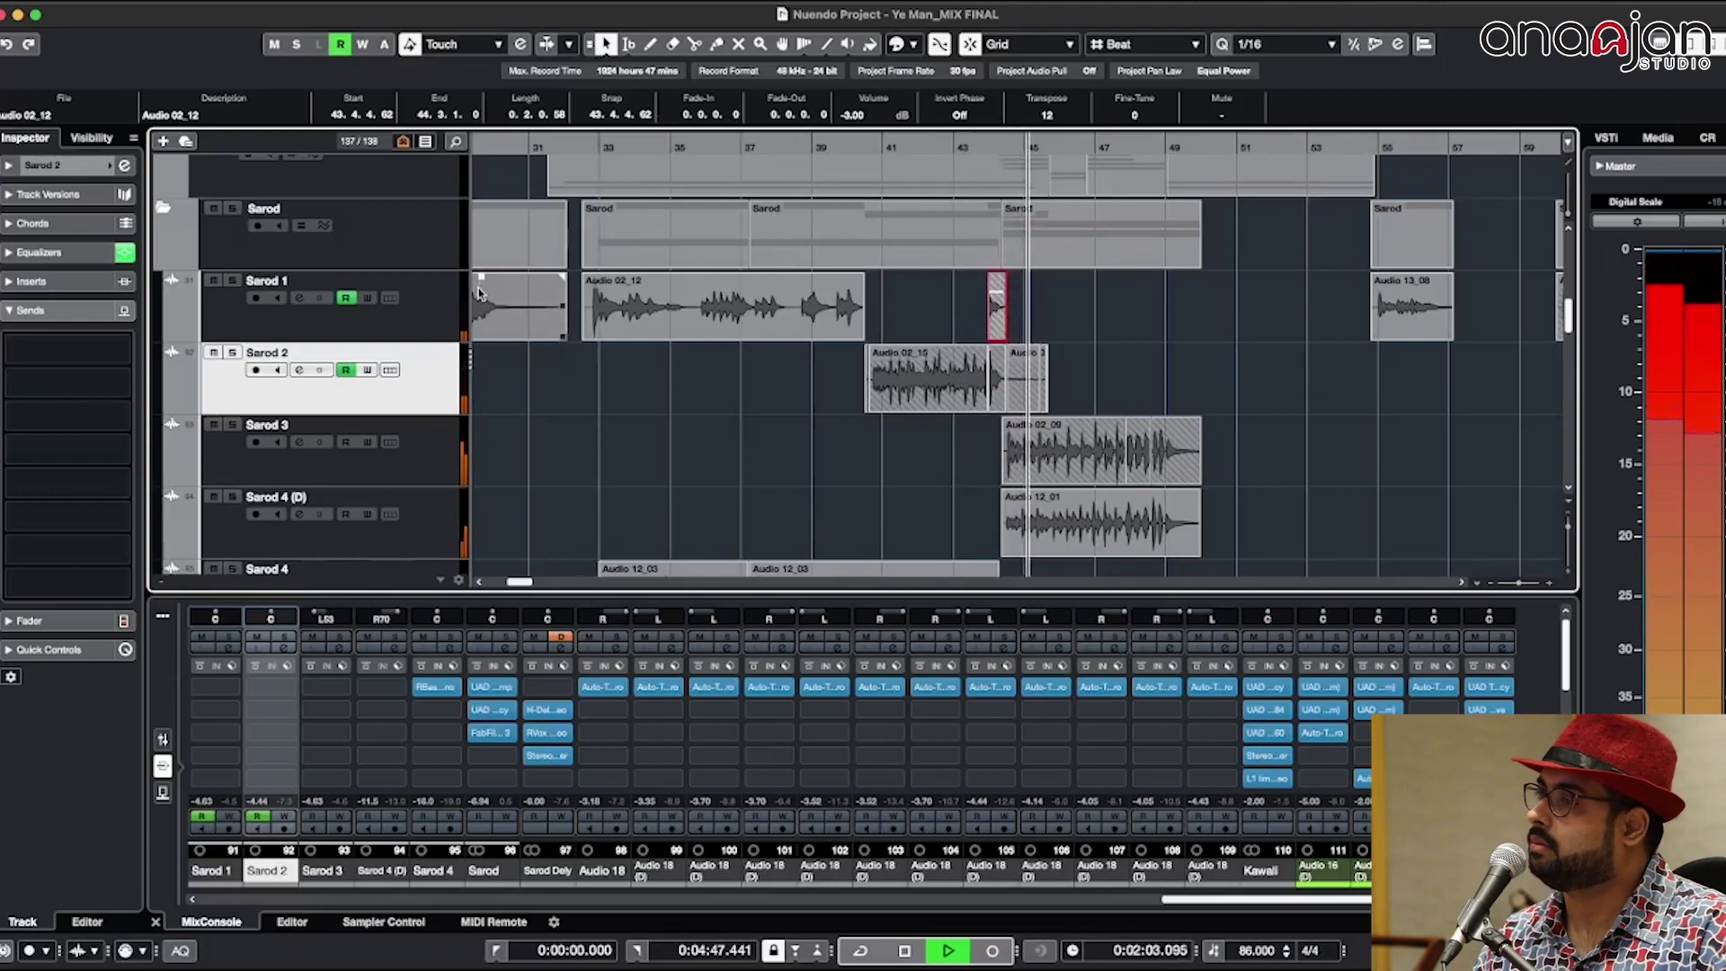
# Step: Restart full-mix playback, adjust track heights, and select the Audio 02_09 and Audio 12_01 clips
pyautogui.press('space')
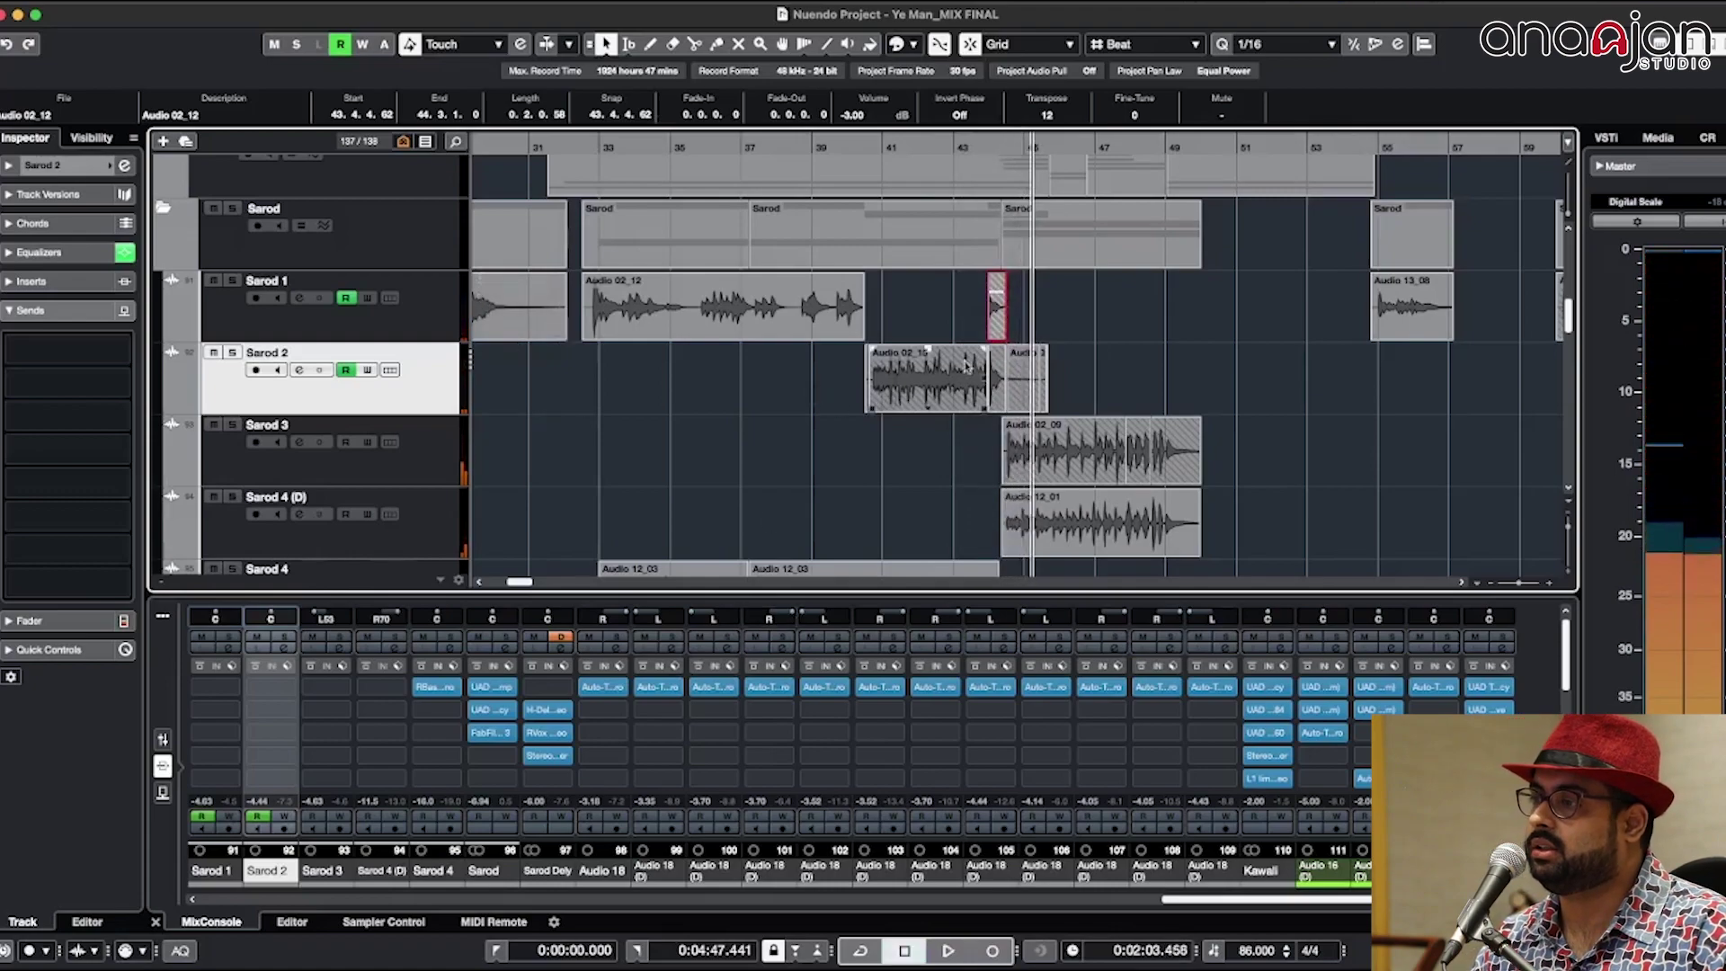
pyautogui.press('space')
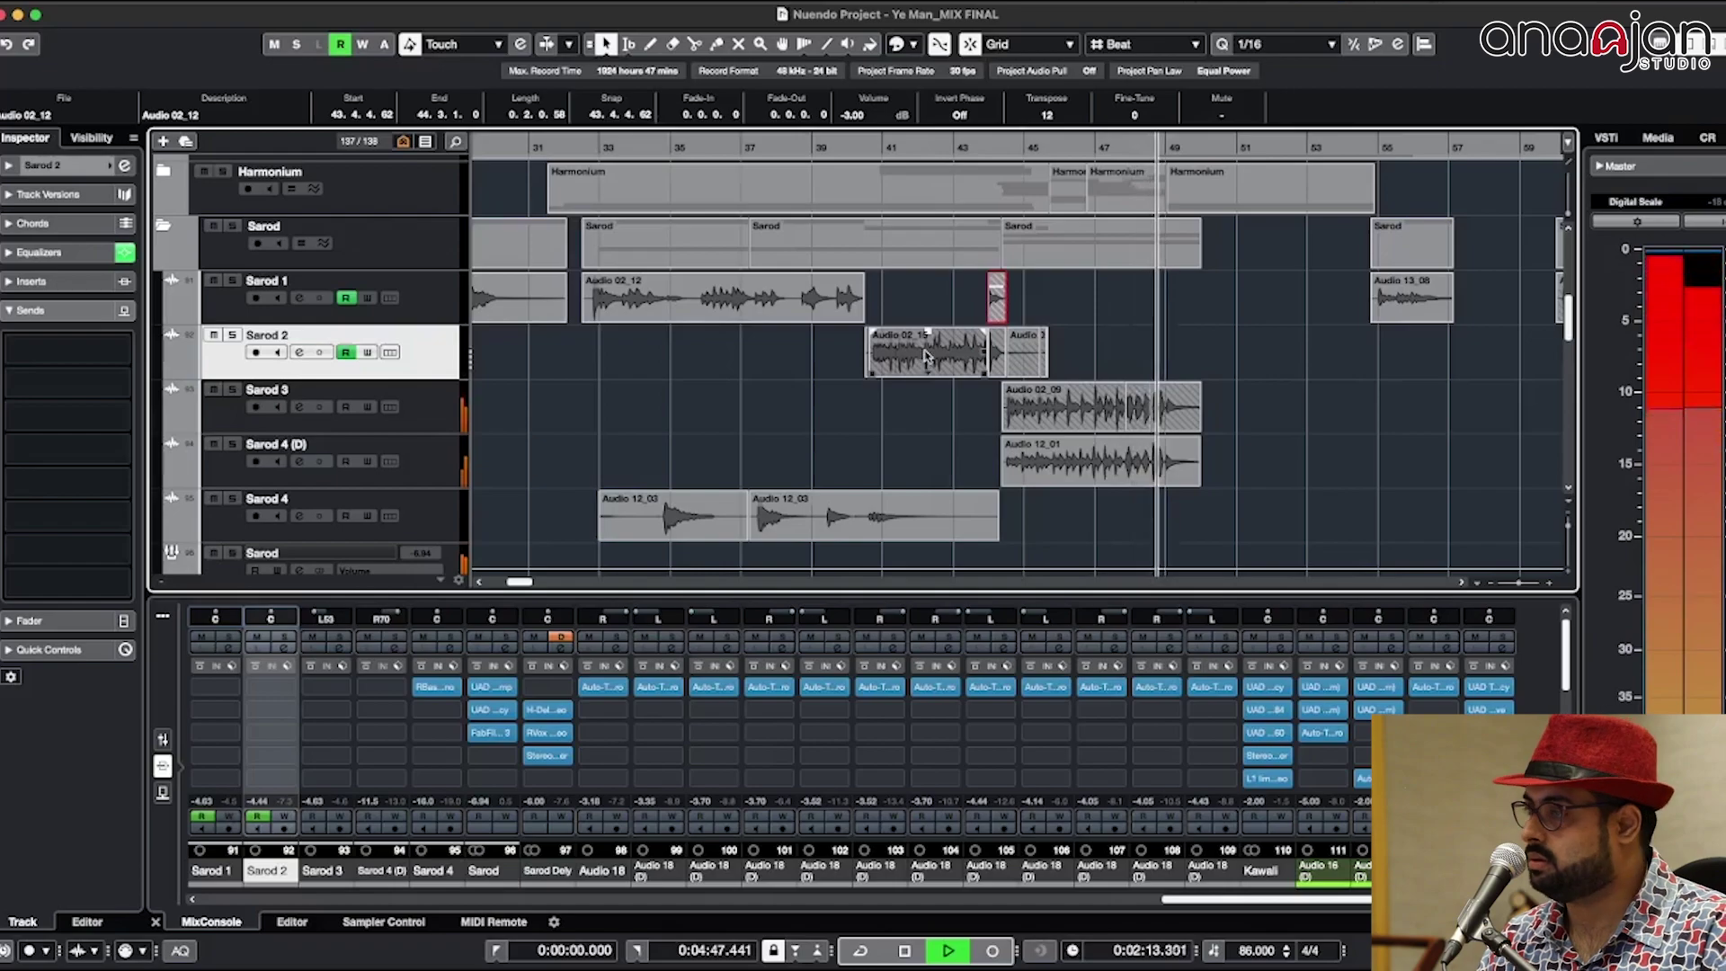
pyautogui.hotkey('shift', 'g')
pyautogui.hotkey('shift', 'g')
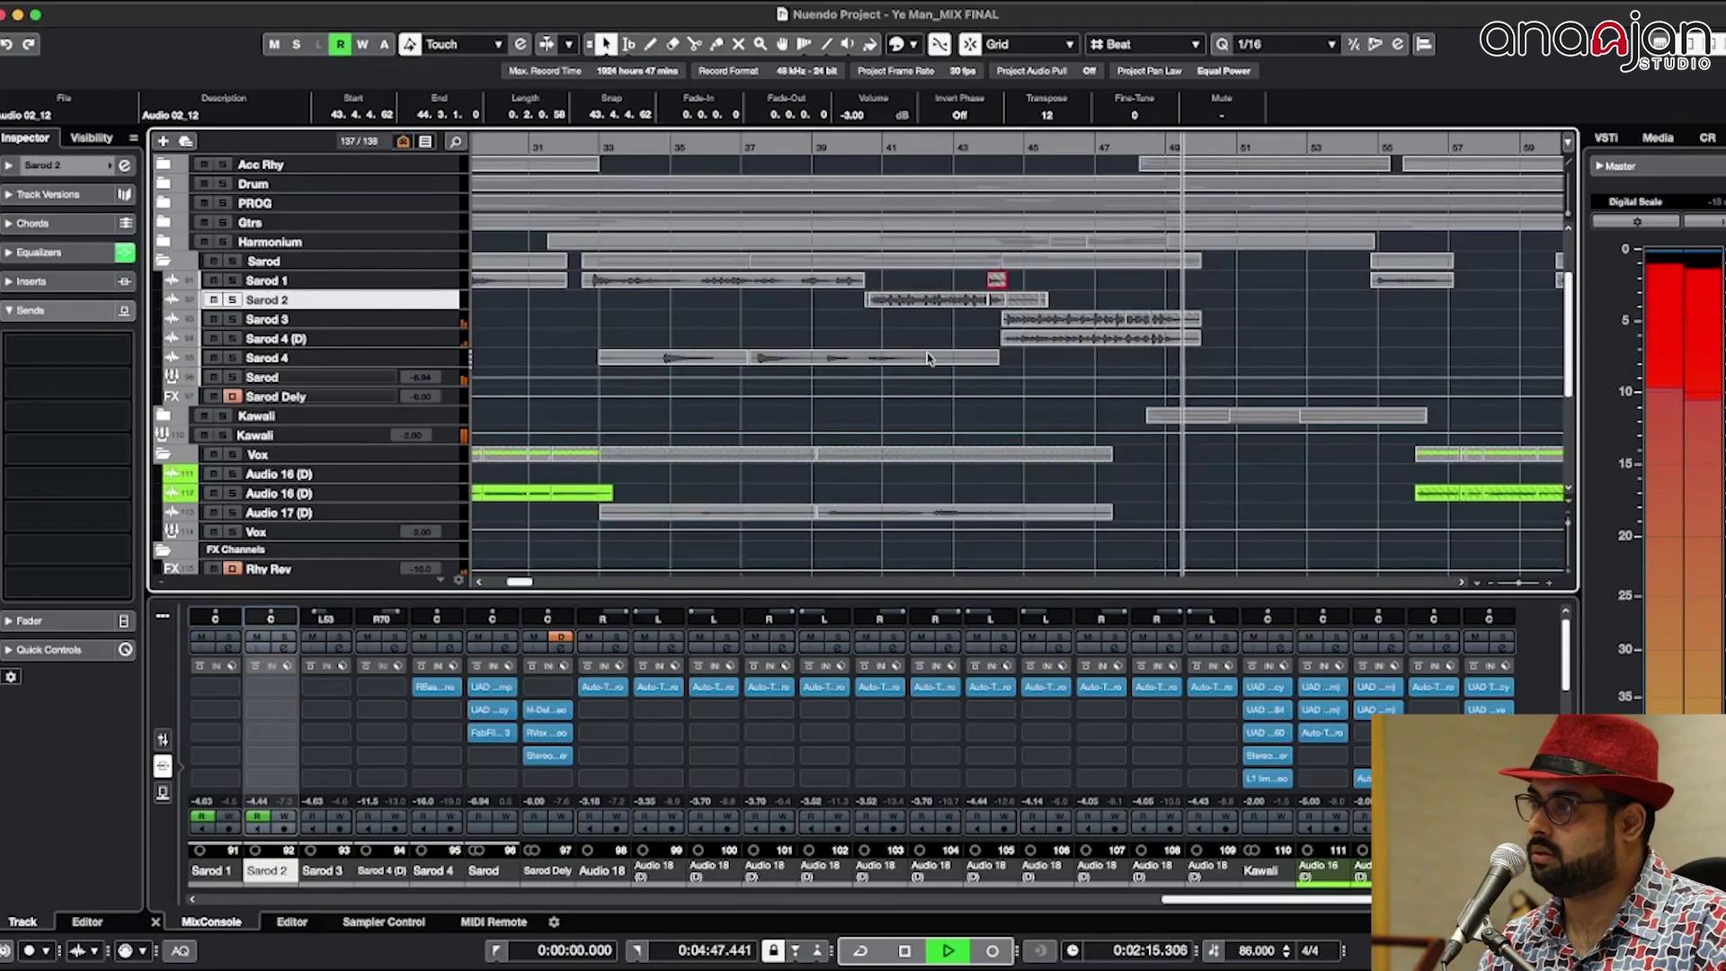
pyautogui.hotkey('shift', 'h')
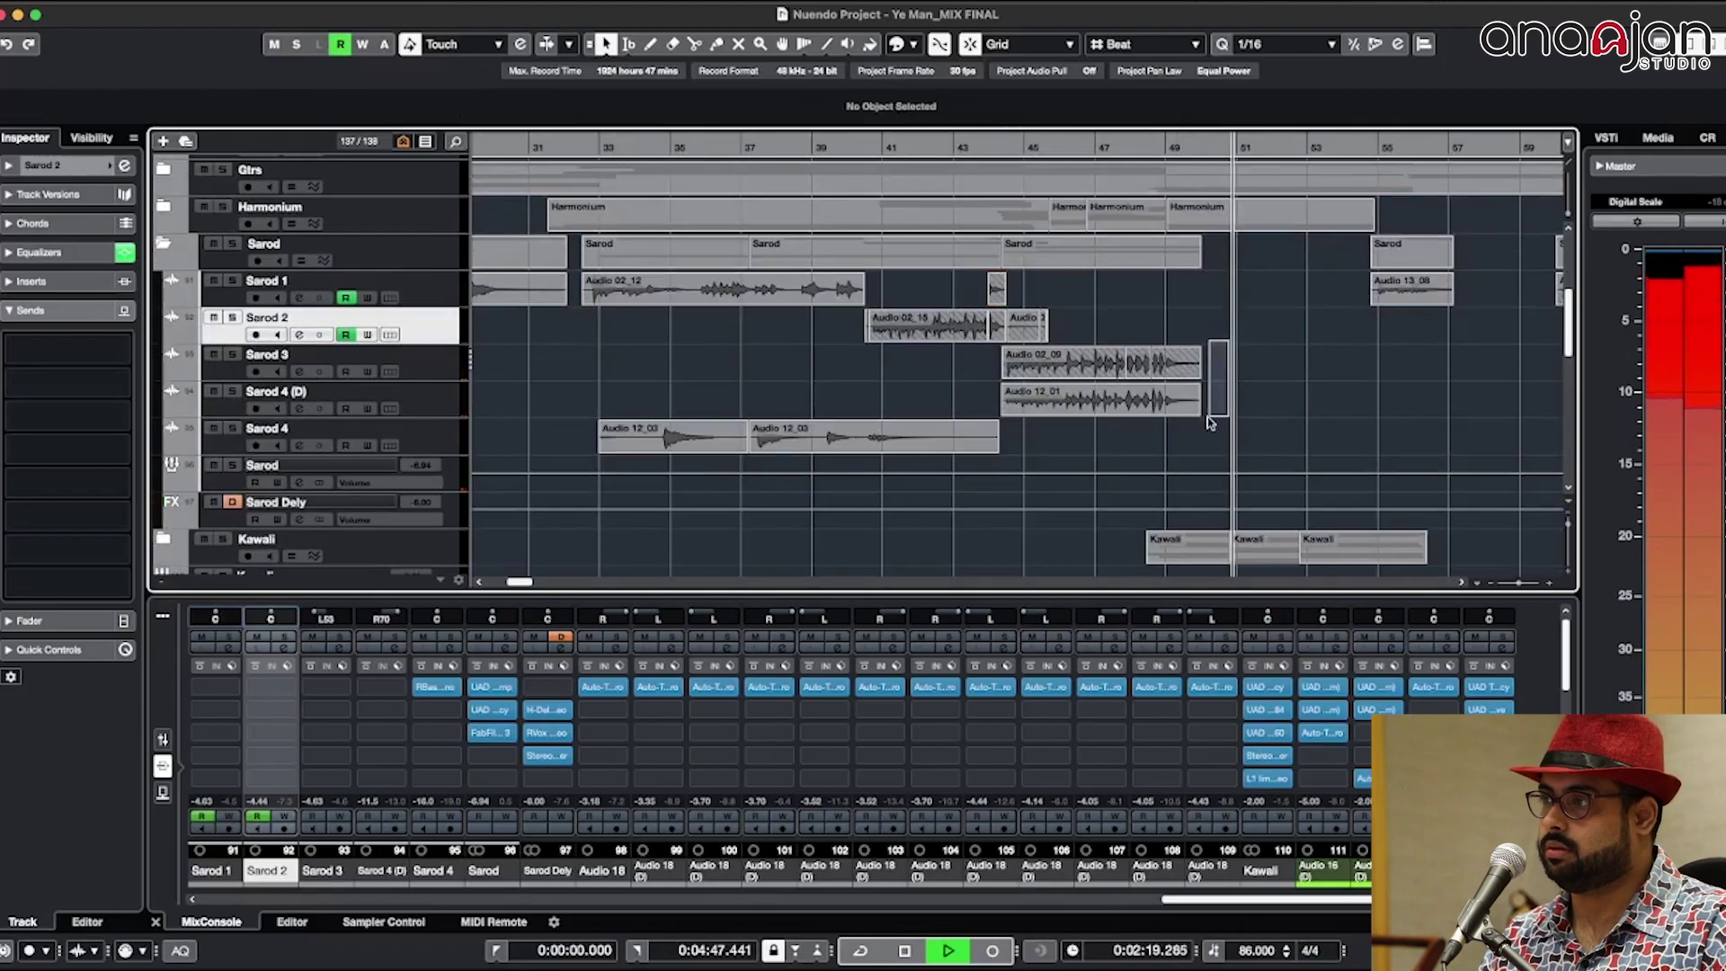
pyautogui.moveTo(1229, 344); pyautogui.dragTo(1186, 388)
# Step: Zoom out to the whole song, select Sarod 4, show its inserts and solo it
pyautogui.press('g')
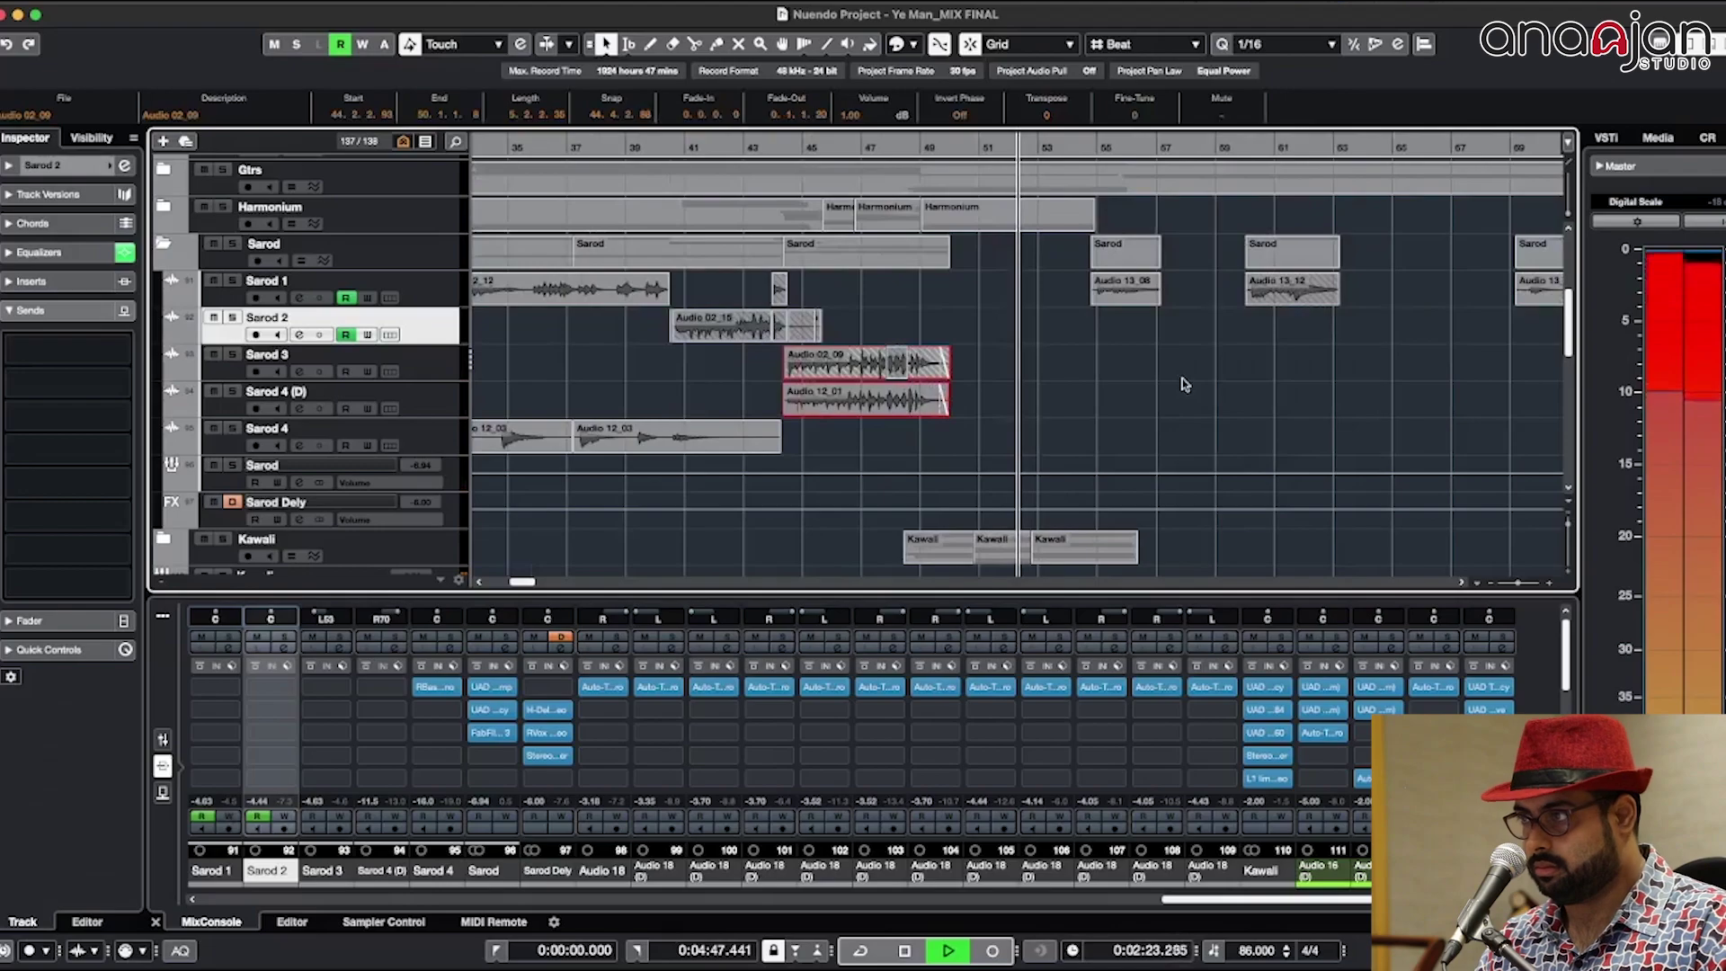
pyautogui.press('g')
pyautogui.press('g')
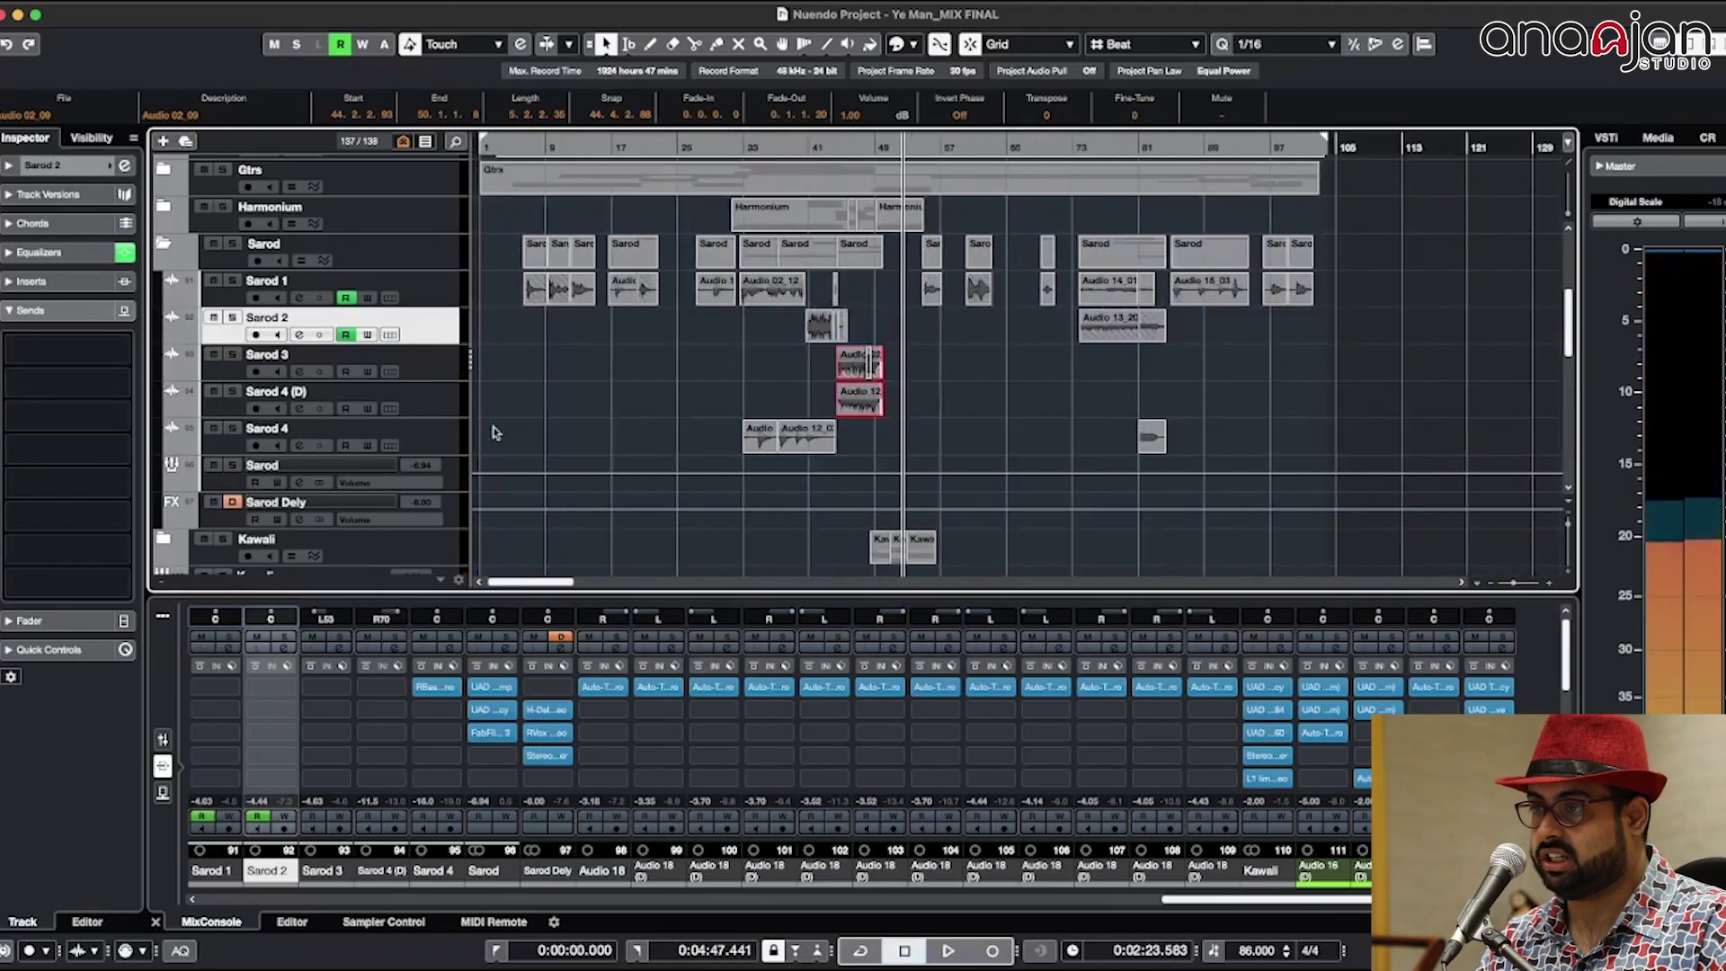
pyautogui.click(454, 433)
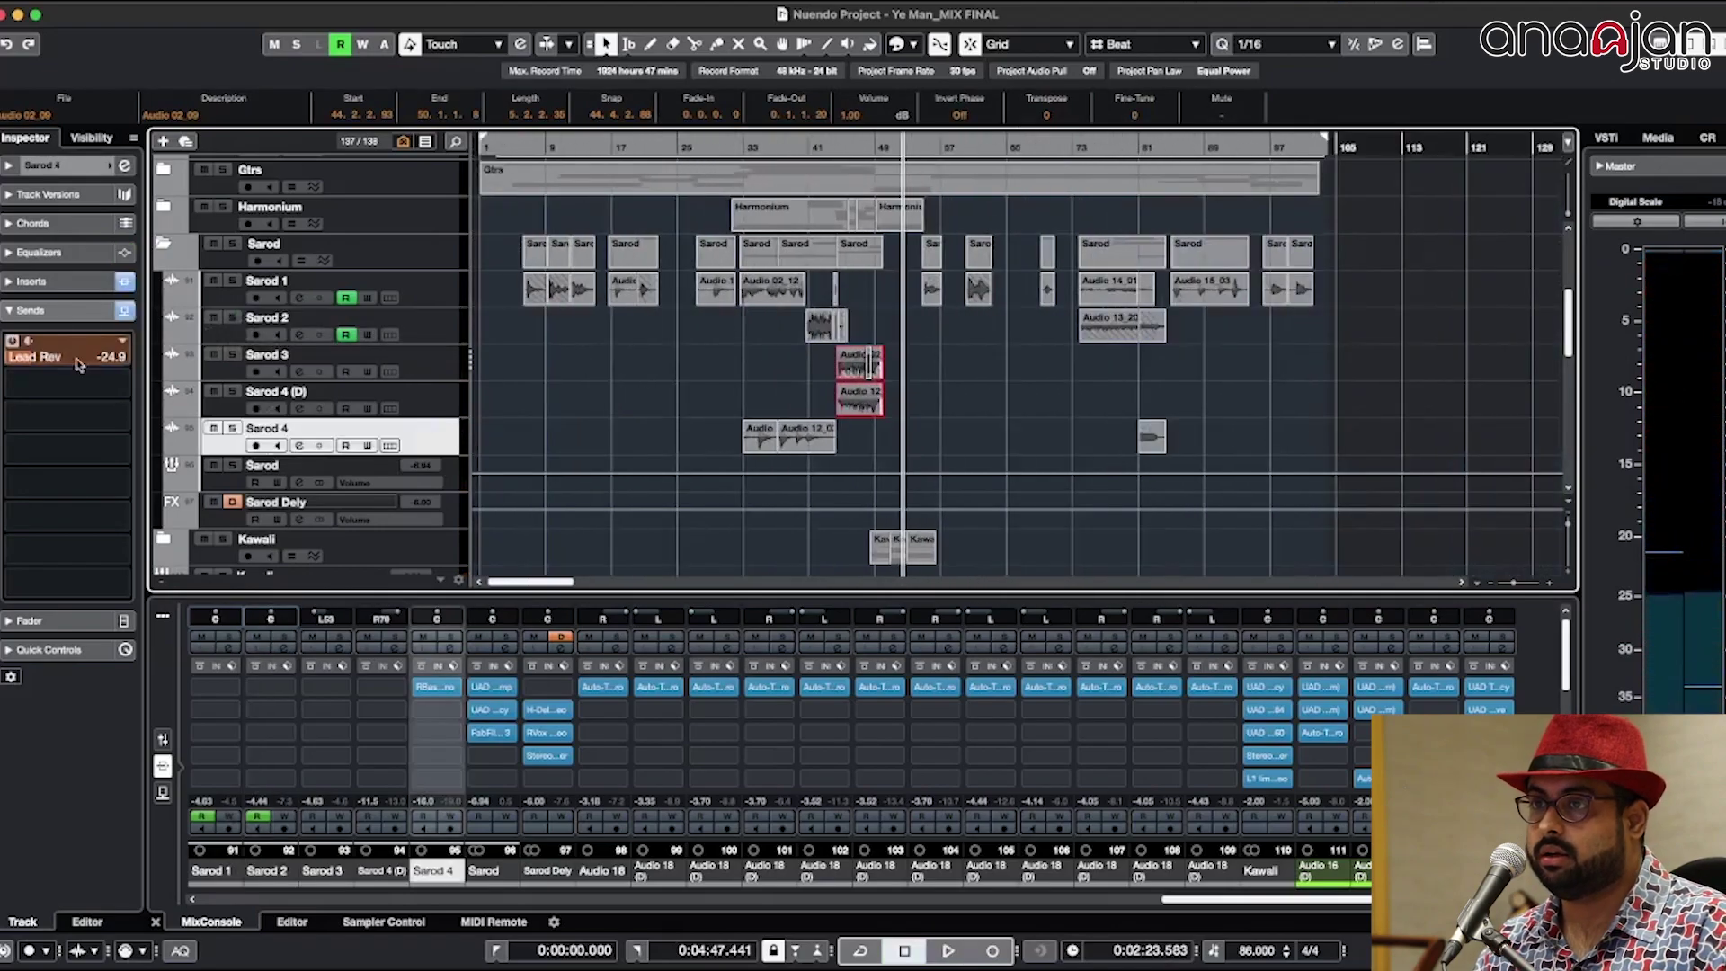
pyautogui.click(32, 281)
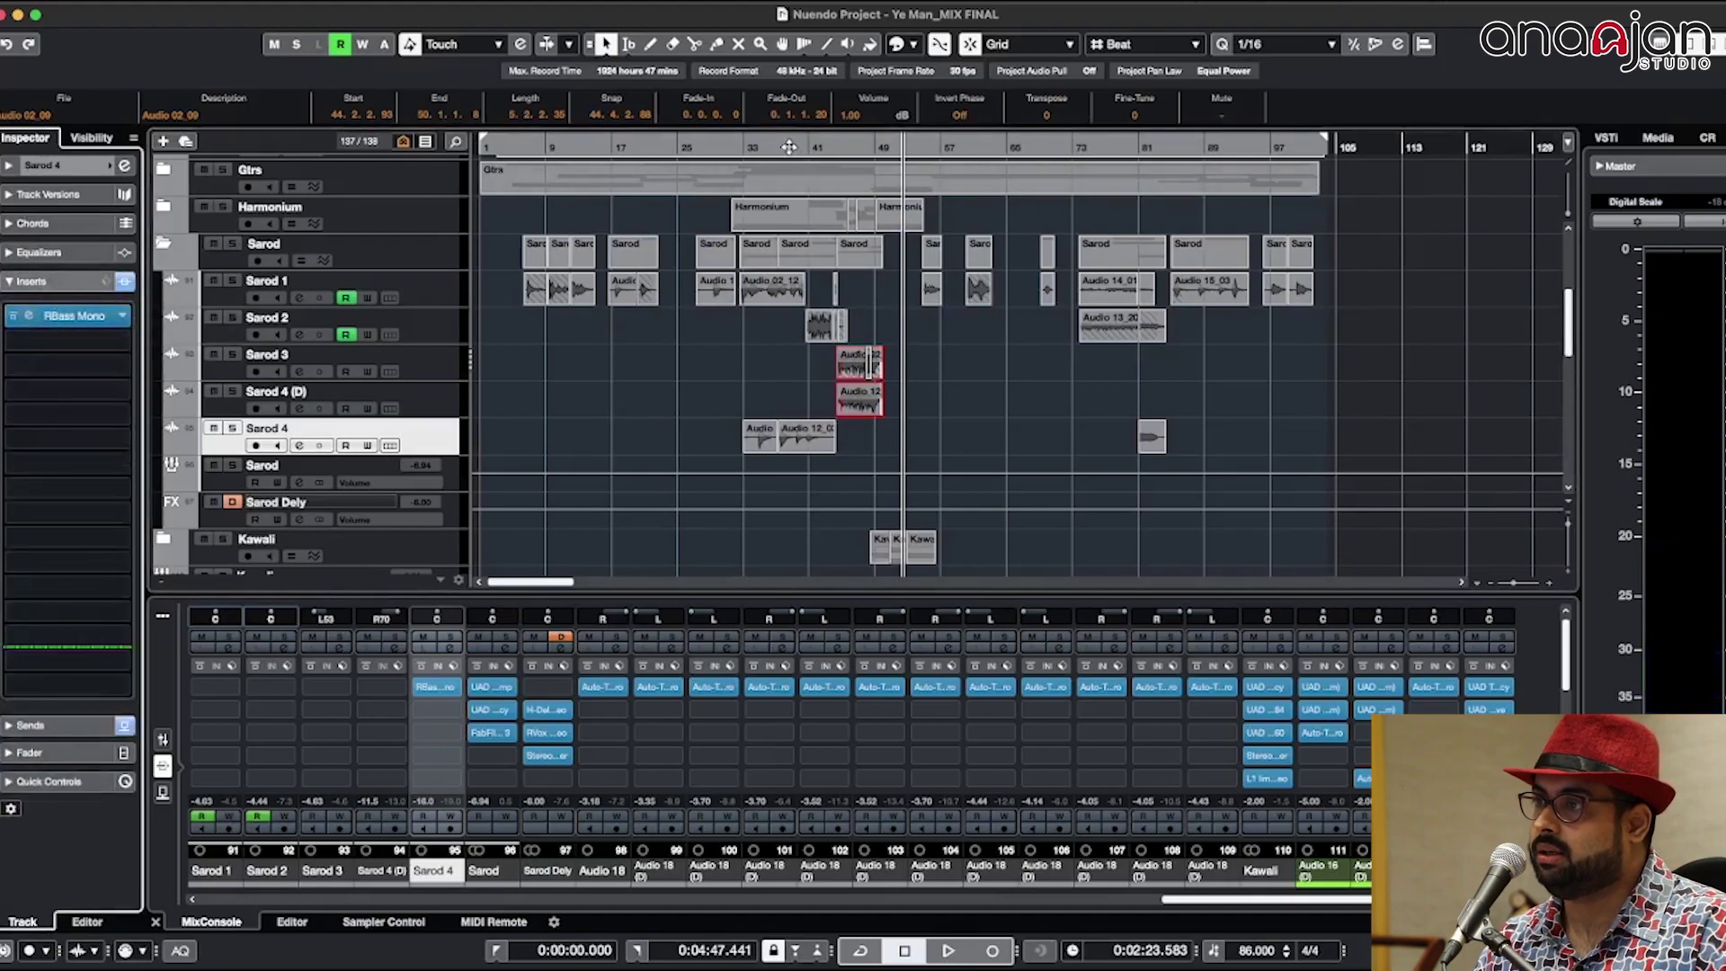
pyautogui.click(757, 146)
pyautogui.press('s')
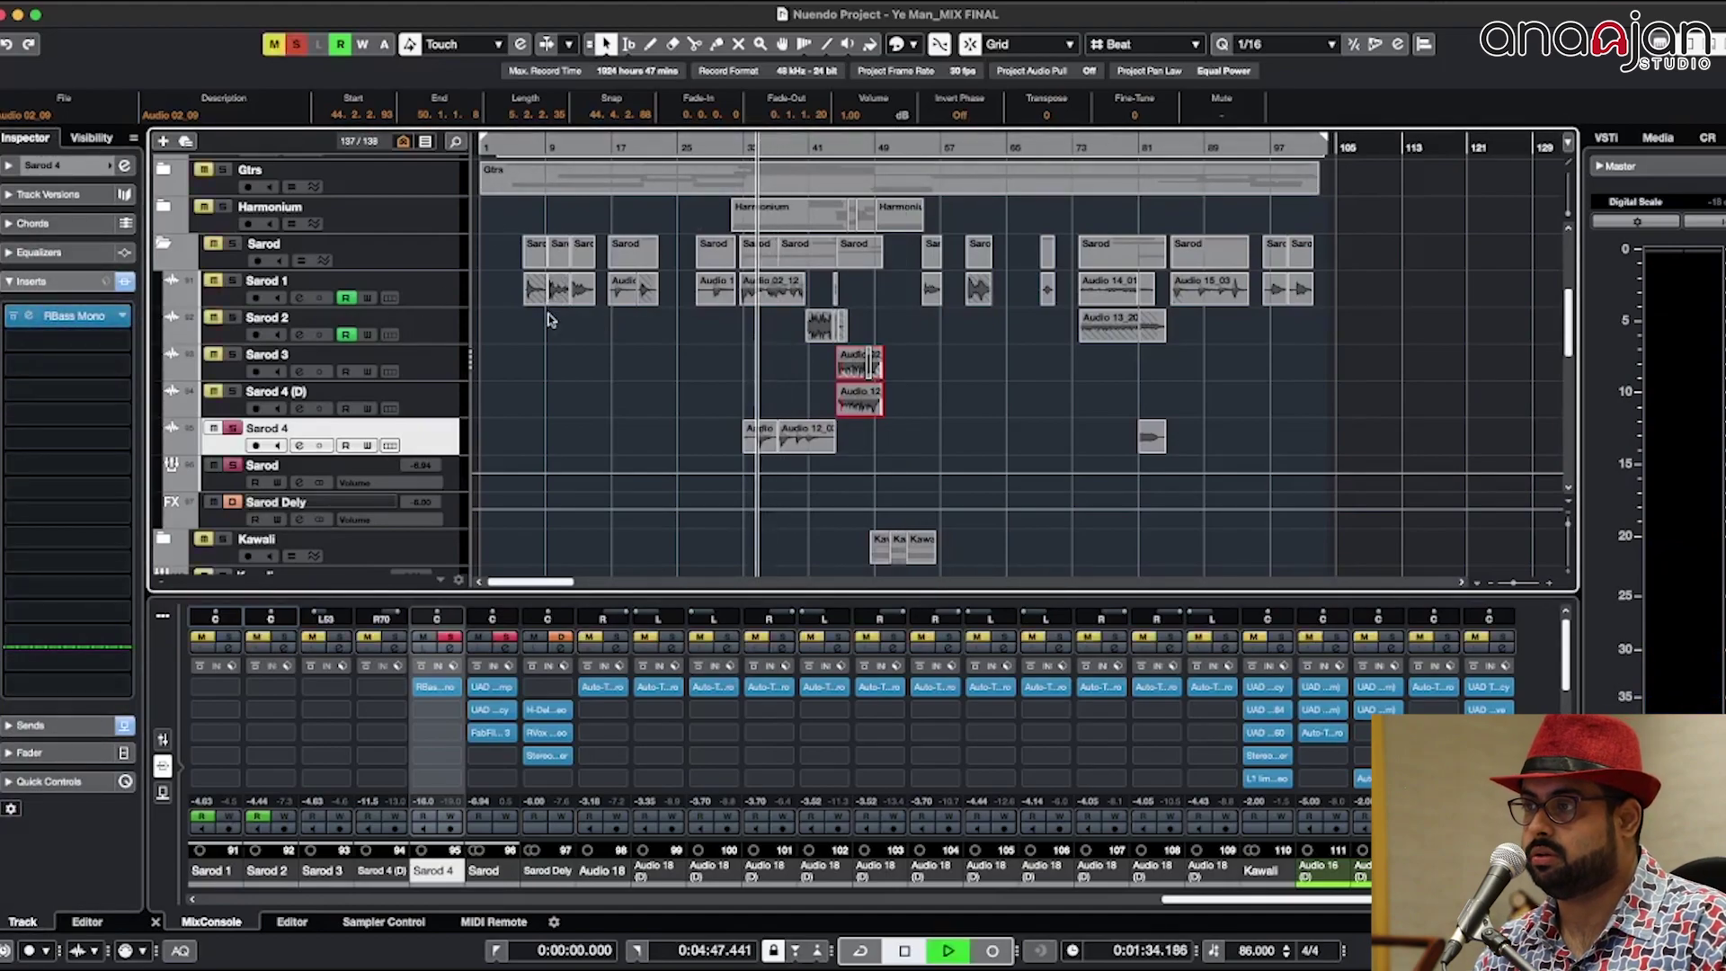
# Step: Open the RBass Mono editor, select Sarod 4's Audio 12_03 clips, and clear all solos
pyautogui.click(19, 316)
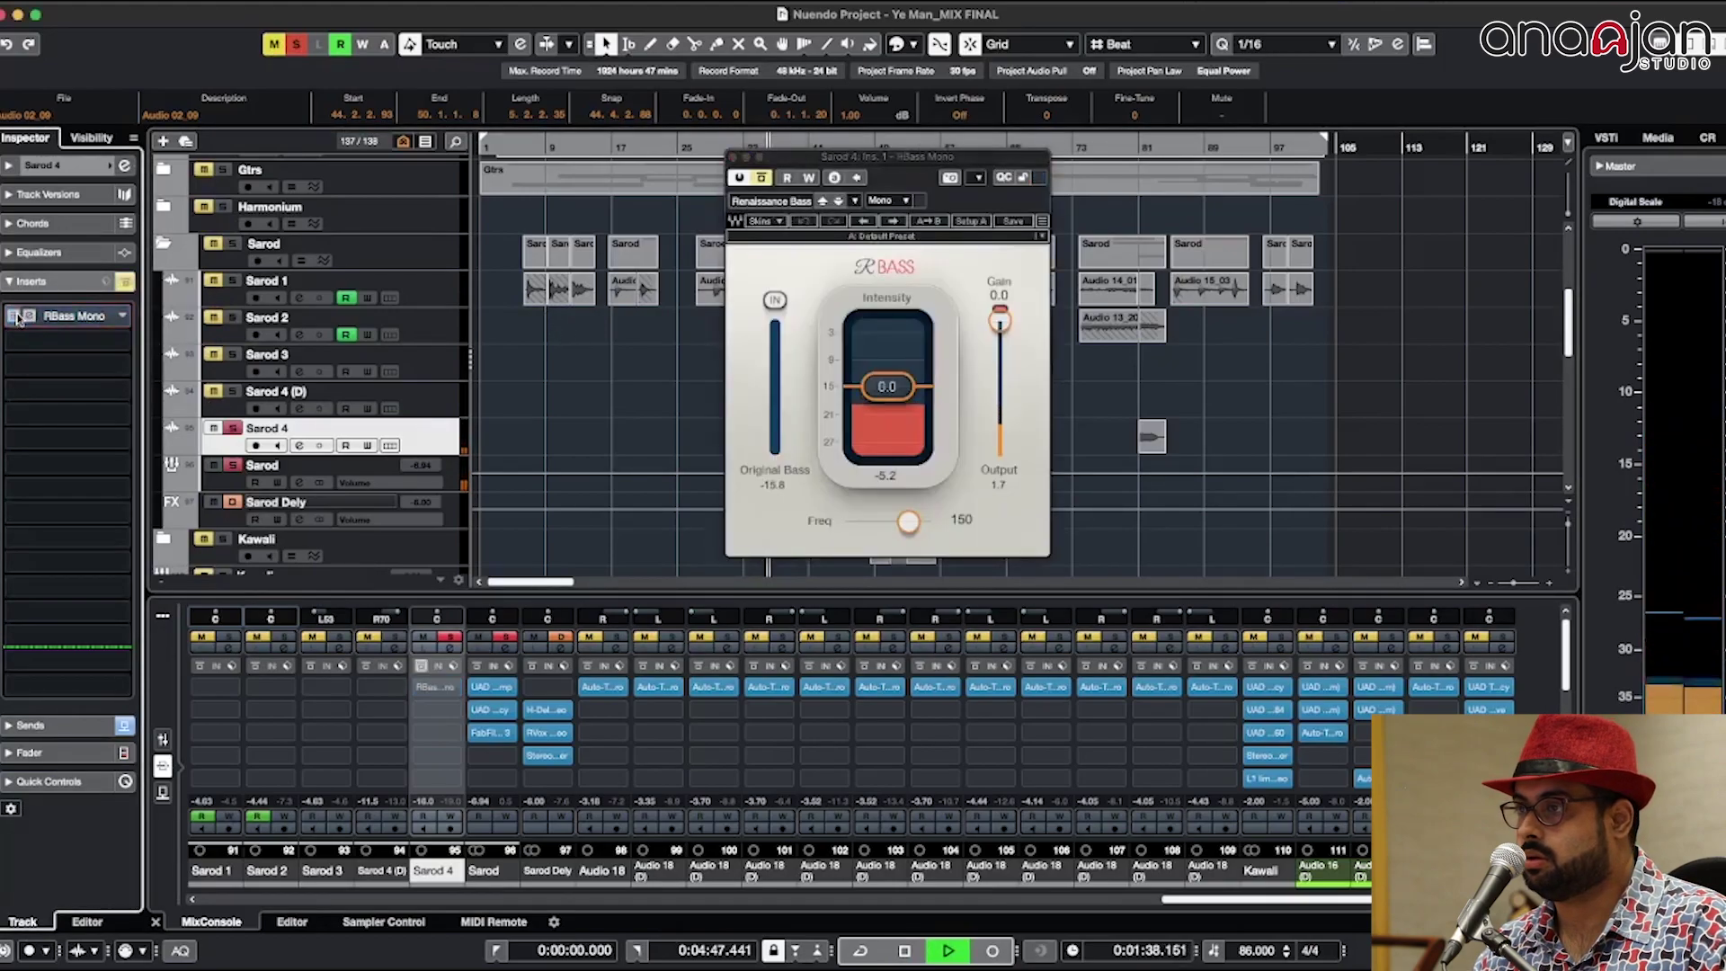
pyautogui.moveTo(807, 159); pyautogui.dragTo(1107, 203)
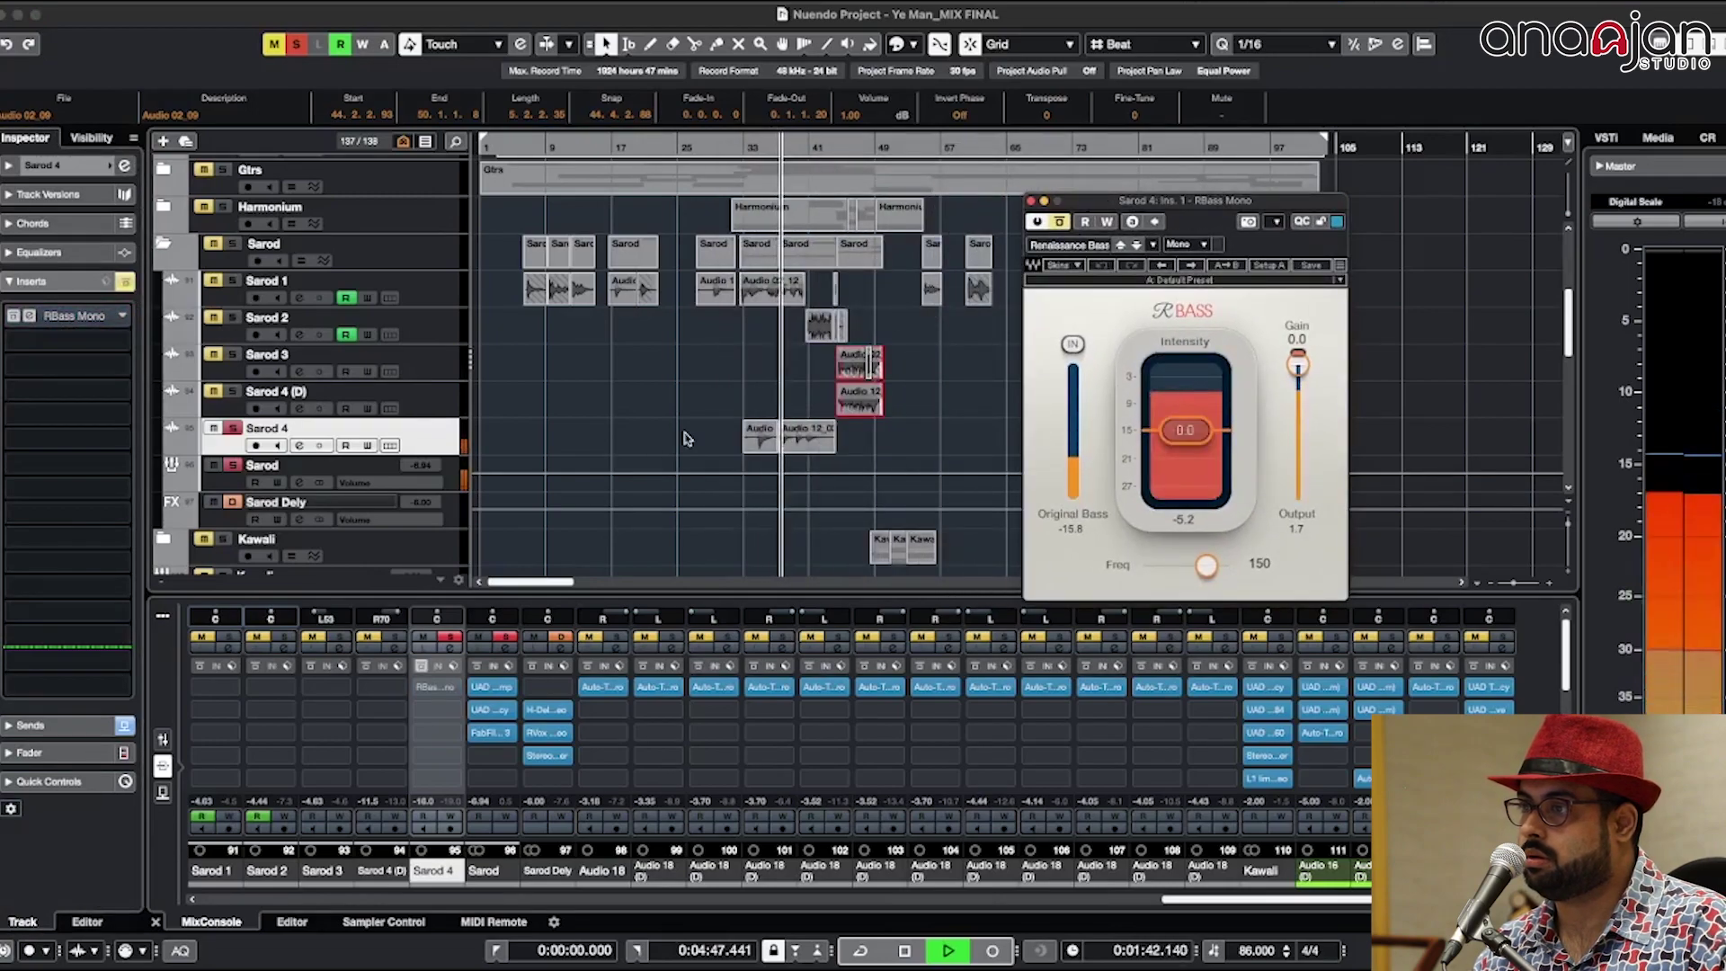
pyautogui.click(762, 443)
pyautogui.click(833, 444)
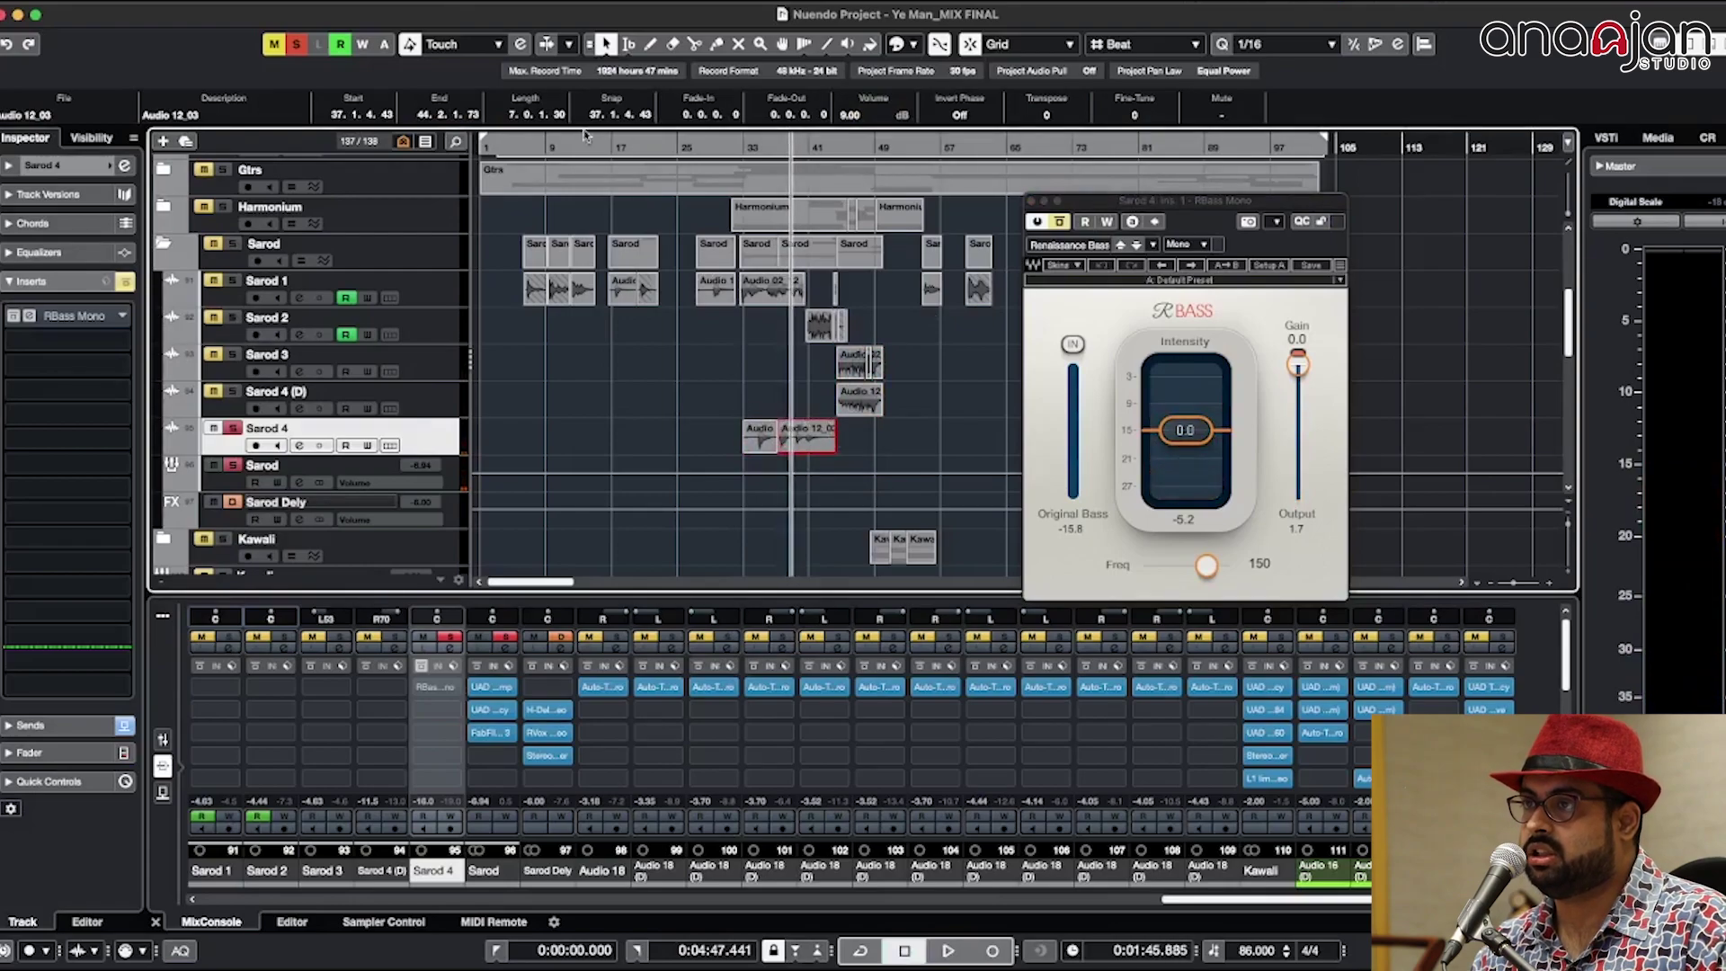
pyautogui.click(299, 47)
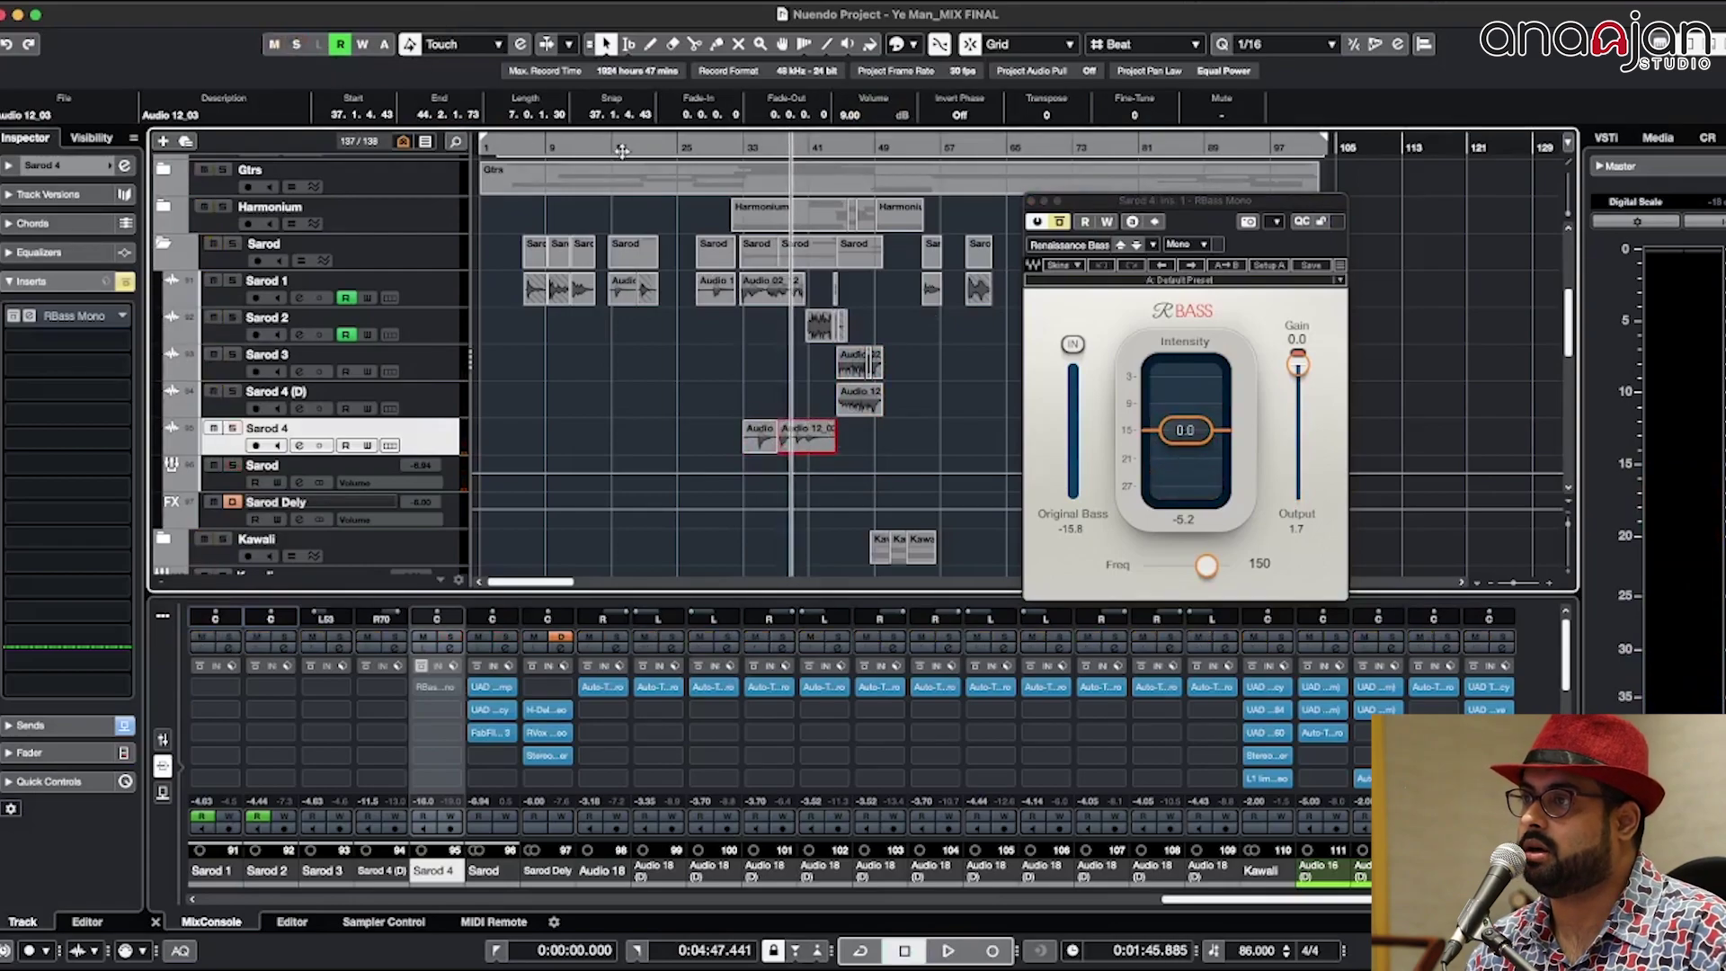
pyautogui.click(760, 148)
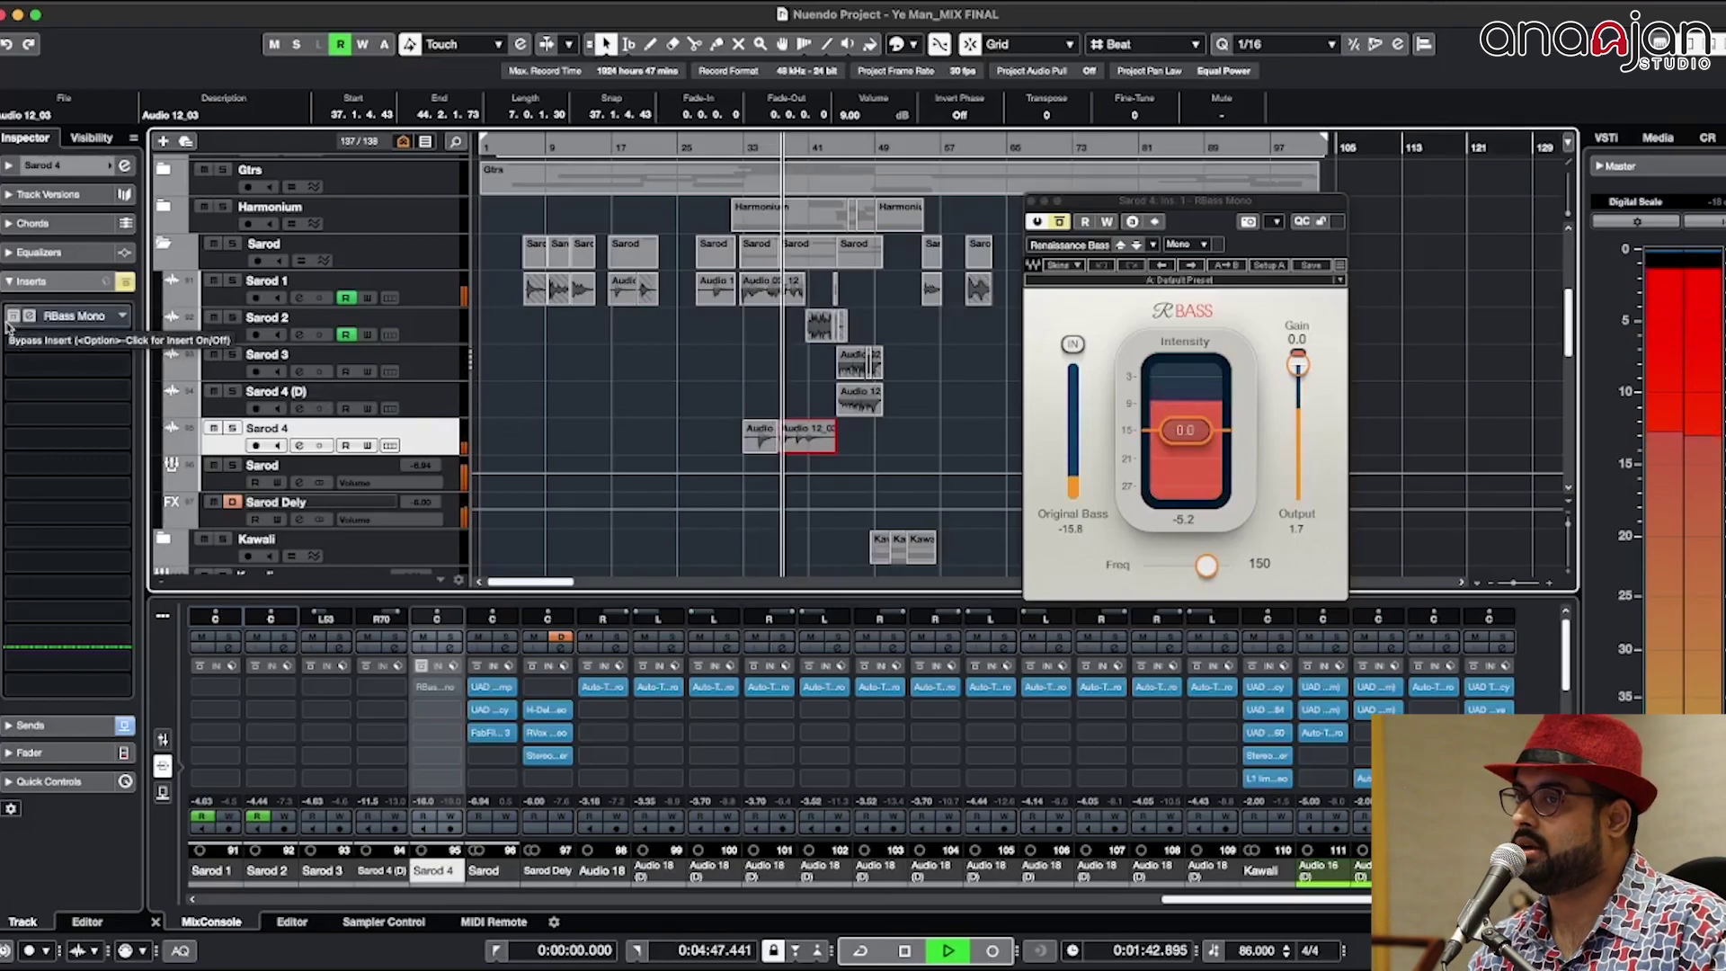
# Step: Re-enable RBass on Sarod 4, audition from bar 31, and adjust its Intensity
pyautogui.press('space')
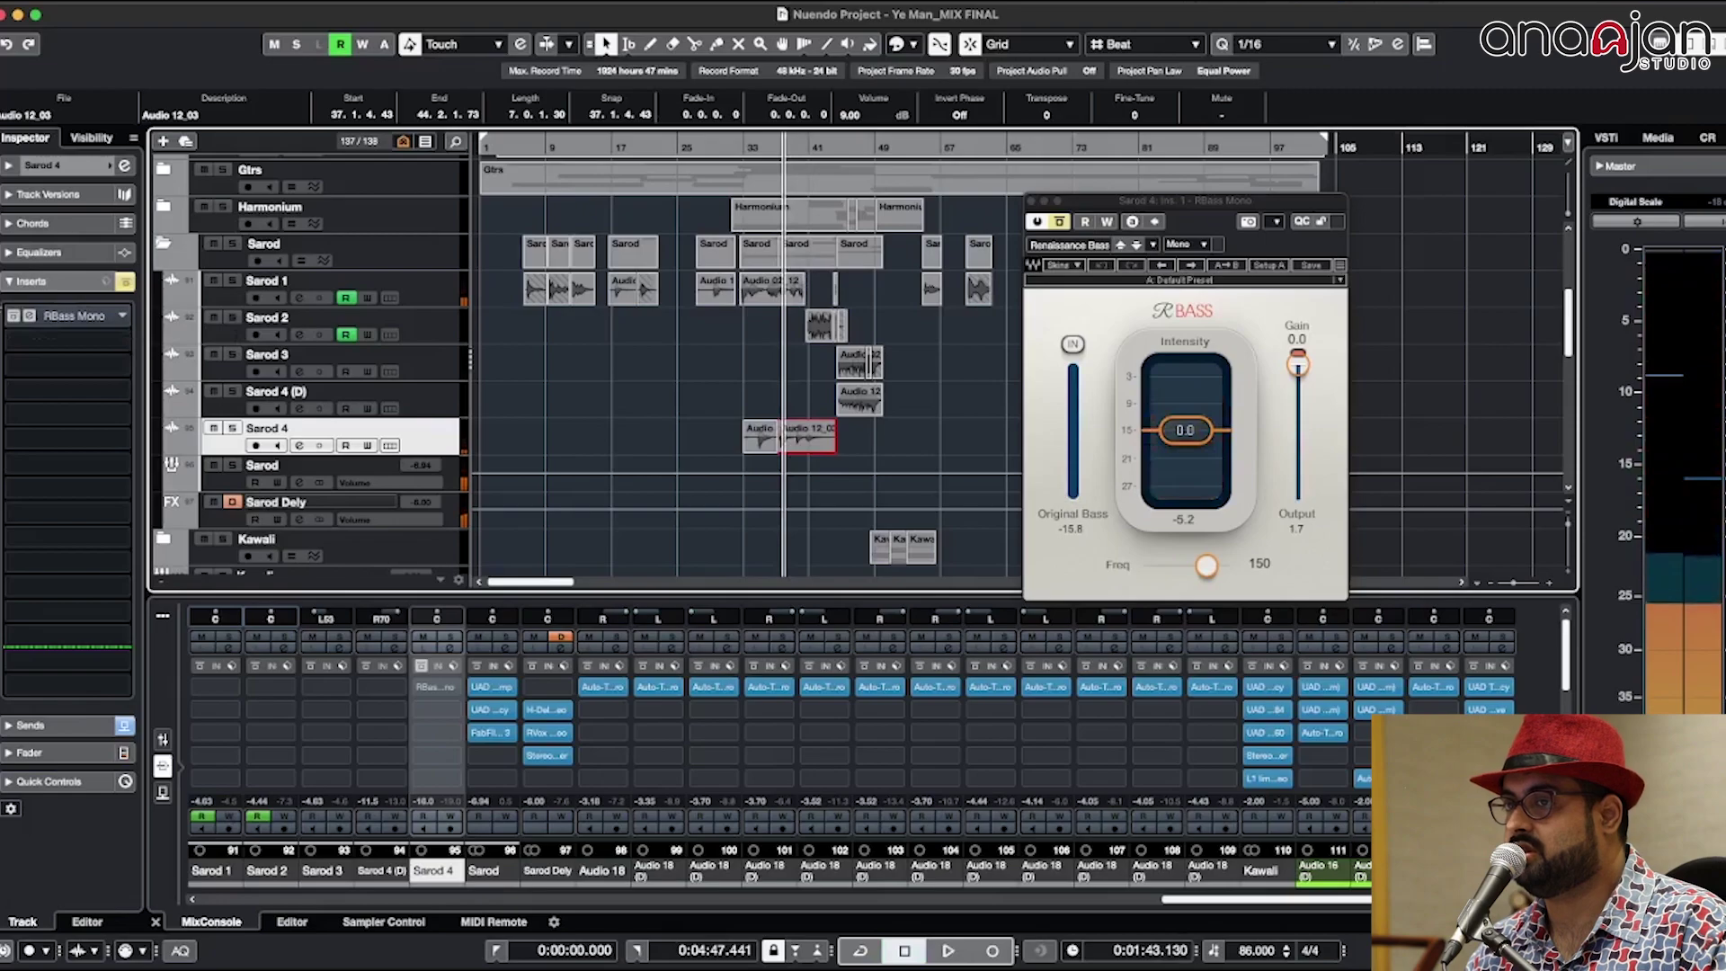
pyautogui.click(12, 315)
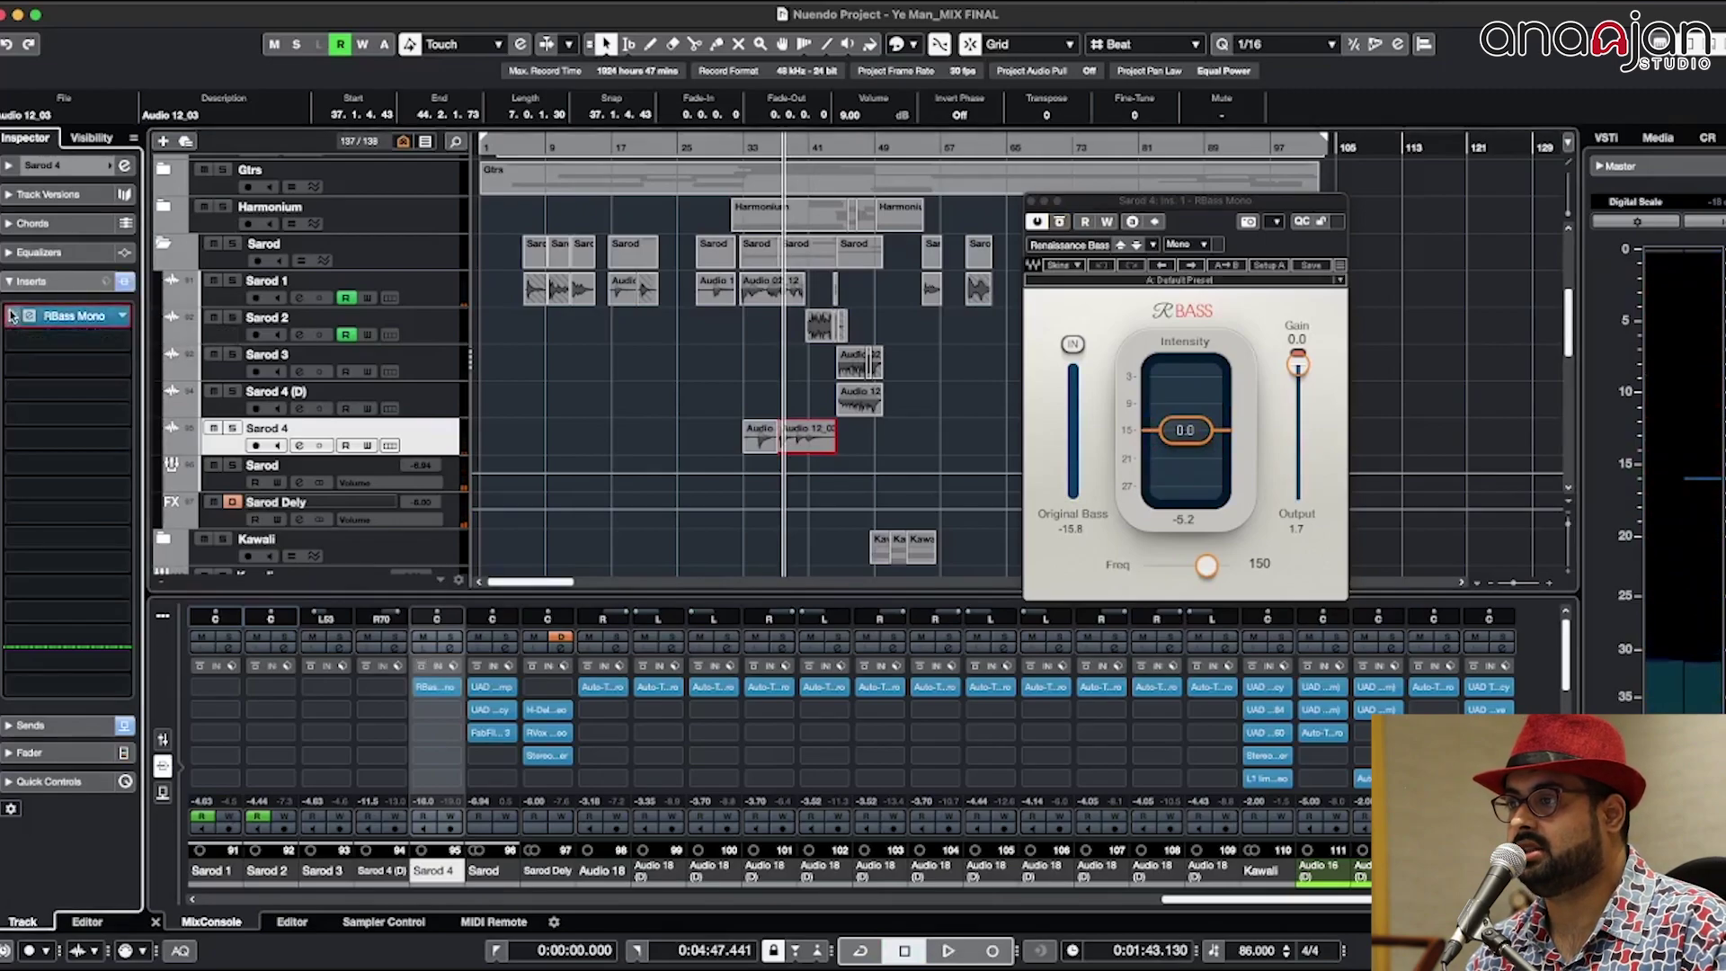
pyautogui.click(729, 150)
pyautogui.press('space')
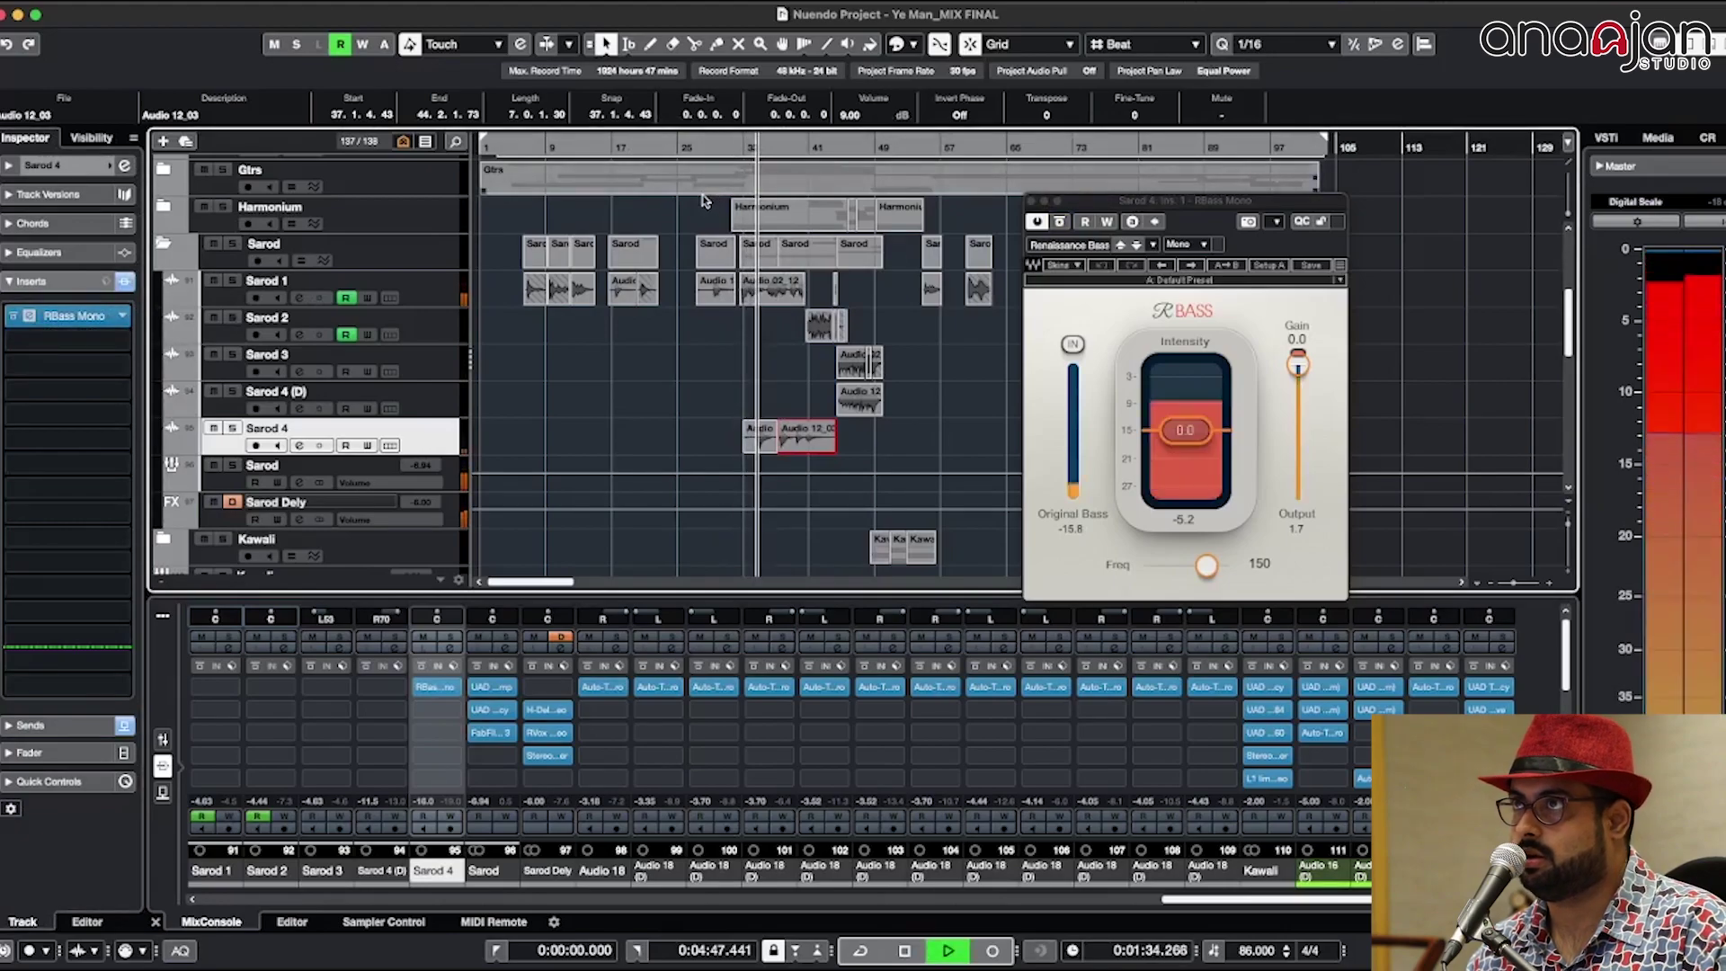
pyautogui.press('space')
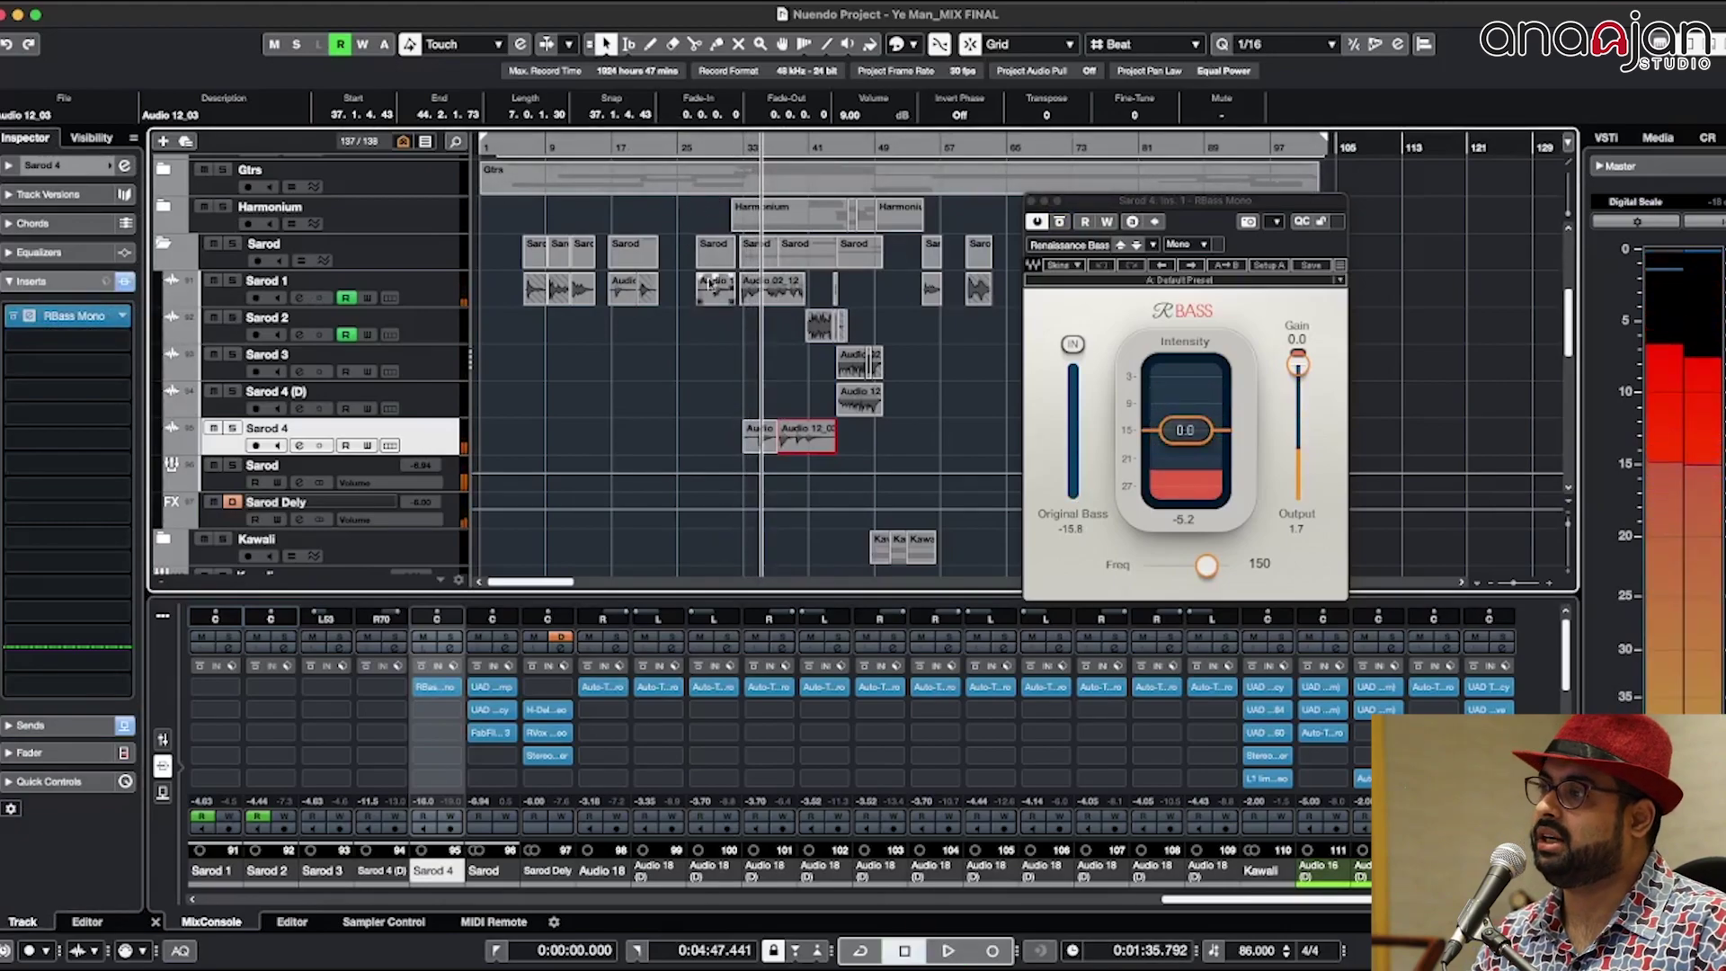
pyautogui.moveTo(1186, 432); pyautogui.dragTo(1187, 426)
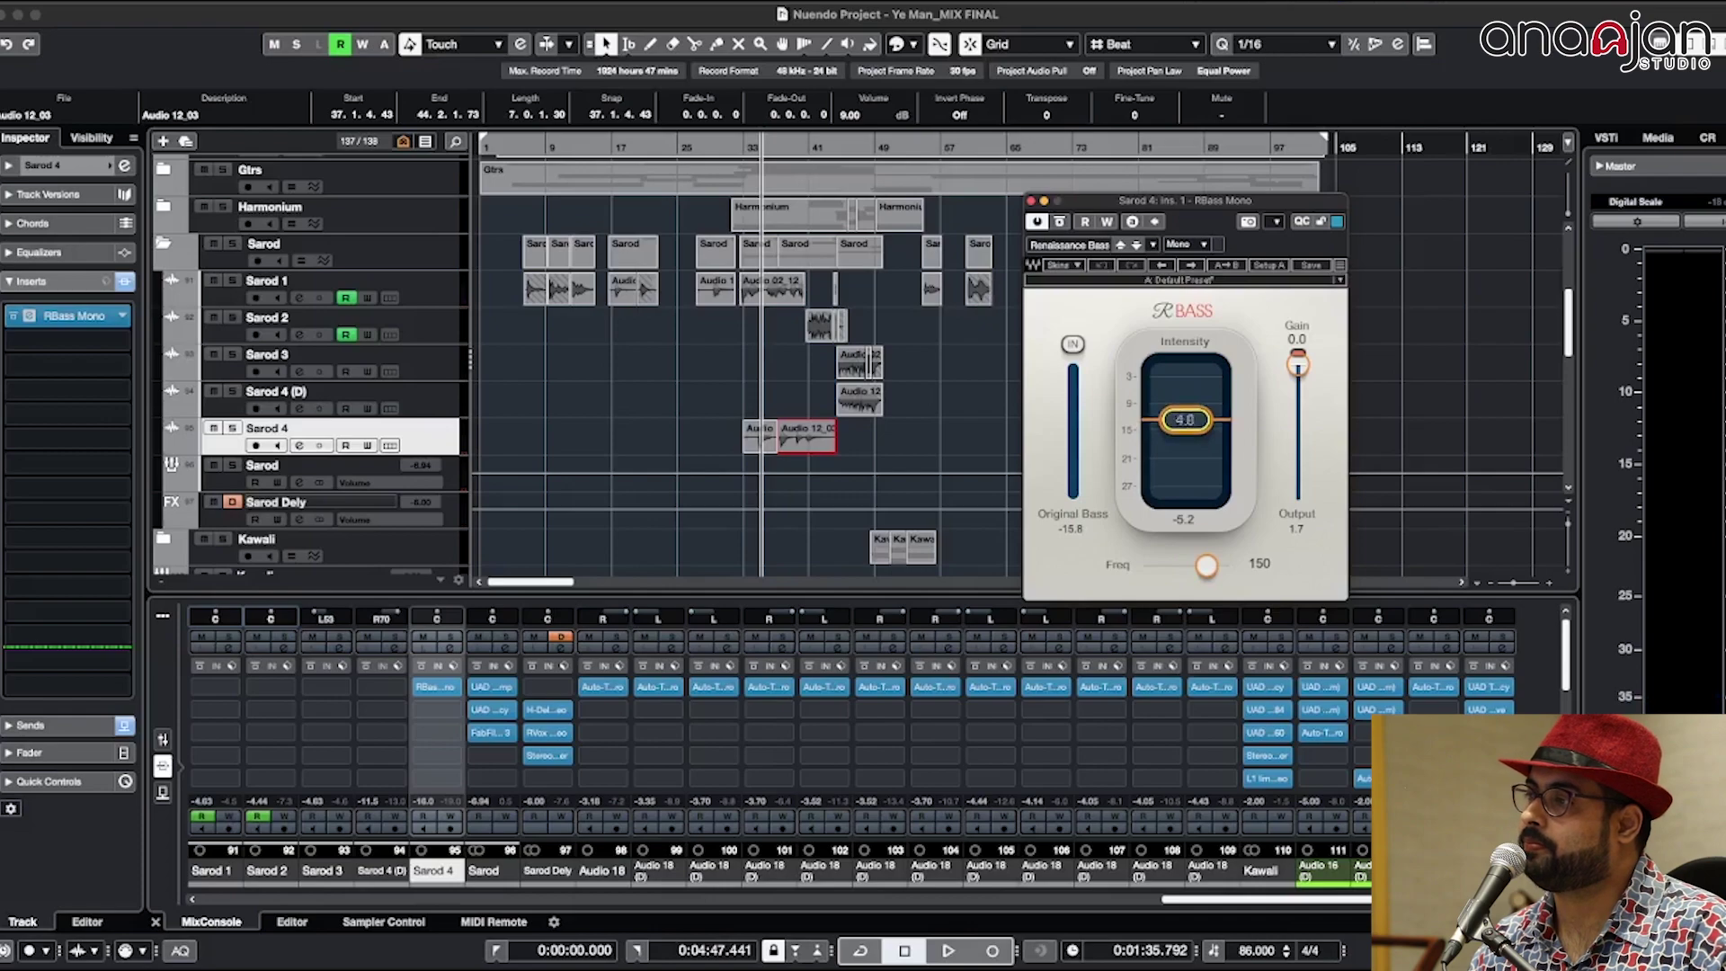
# Step: During playback, raise the Sarod 4 fader from -16.0 to -15.3 dB, then stop and select the Sarod group track
pyautogui.press('space')
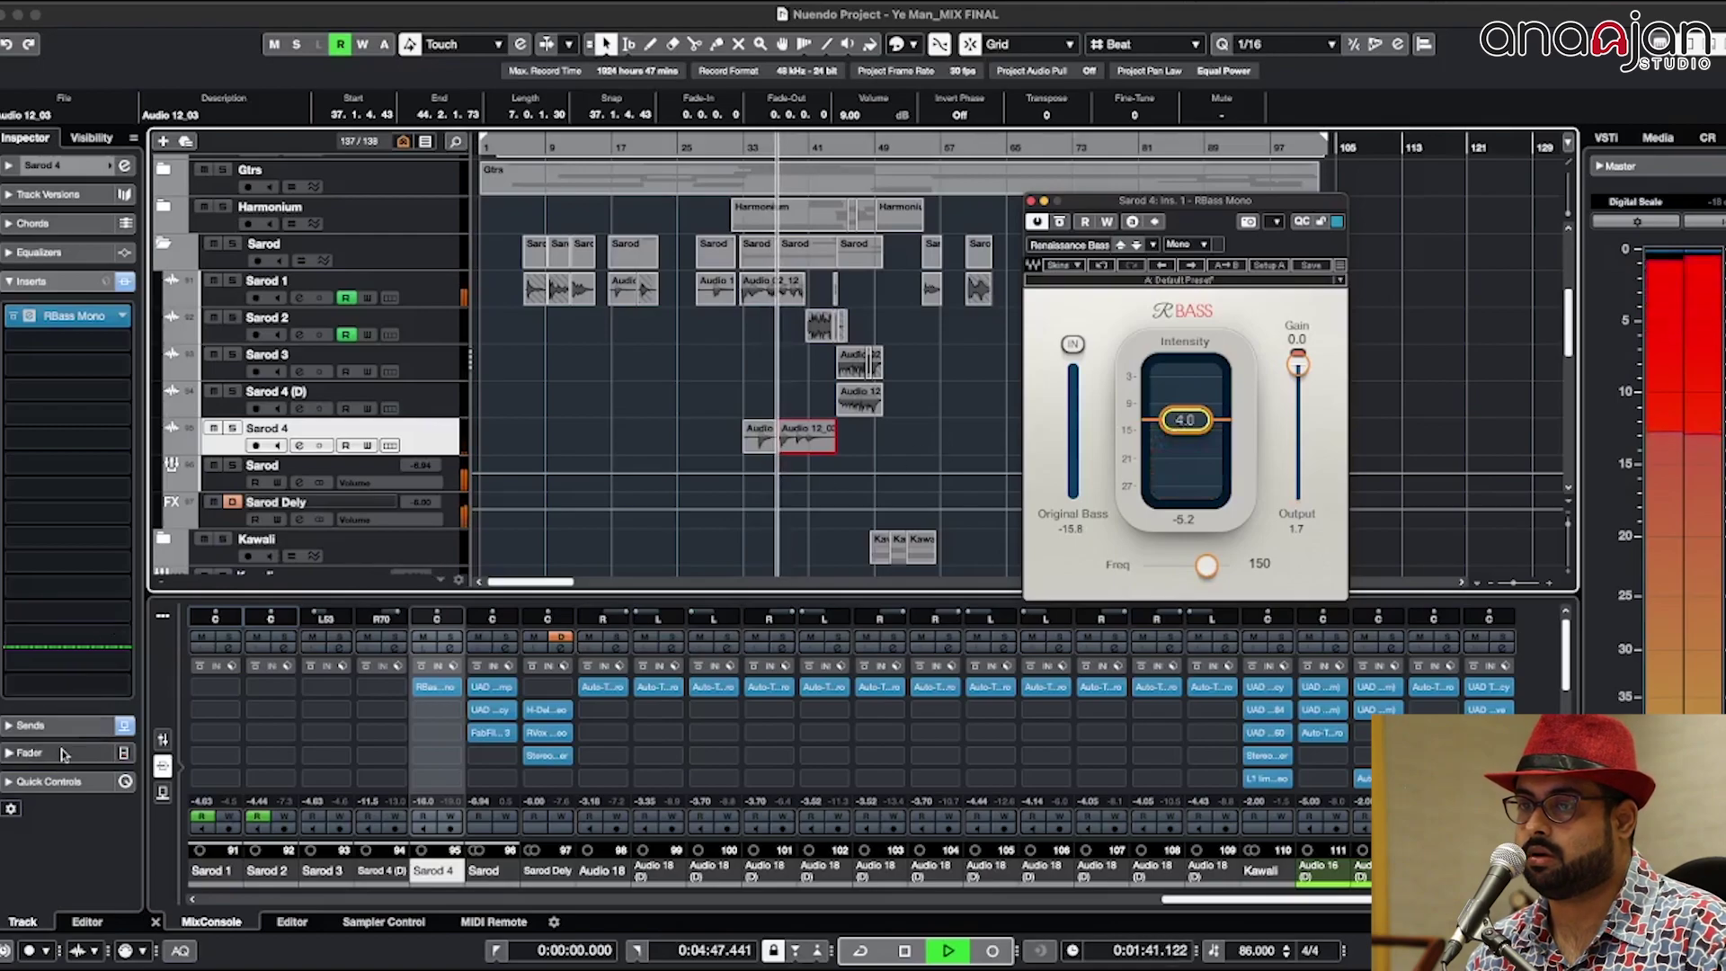
pyautogui.click(30, 752)
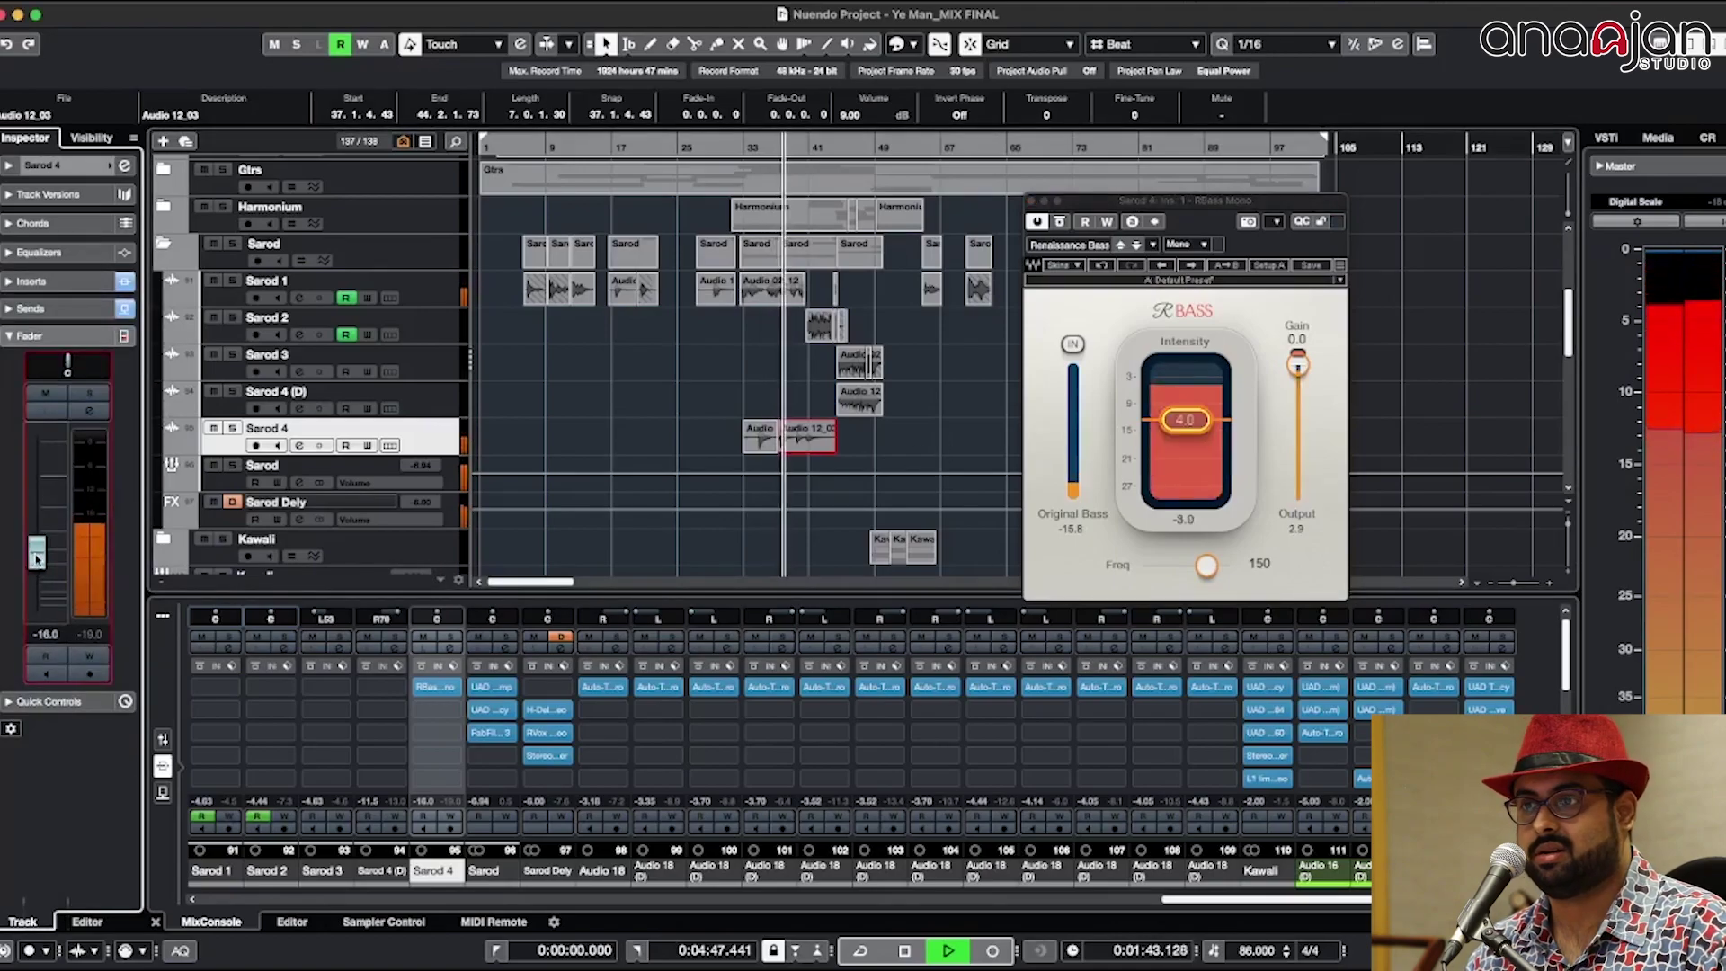
pyautogui.moveTo(36, 558); pyautogui.dragTo(38, 555)
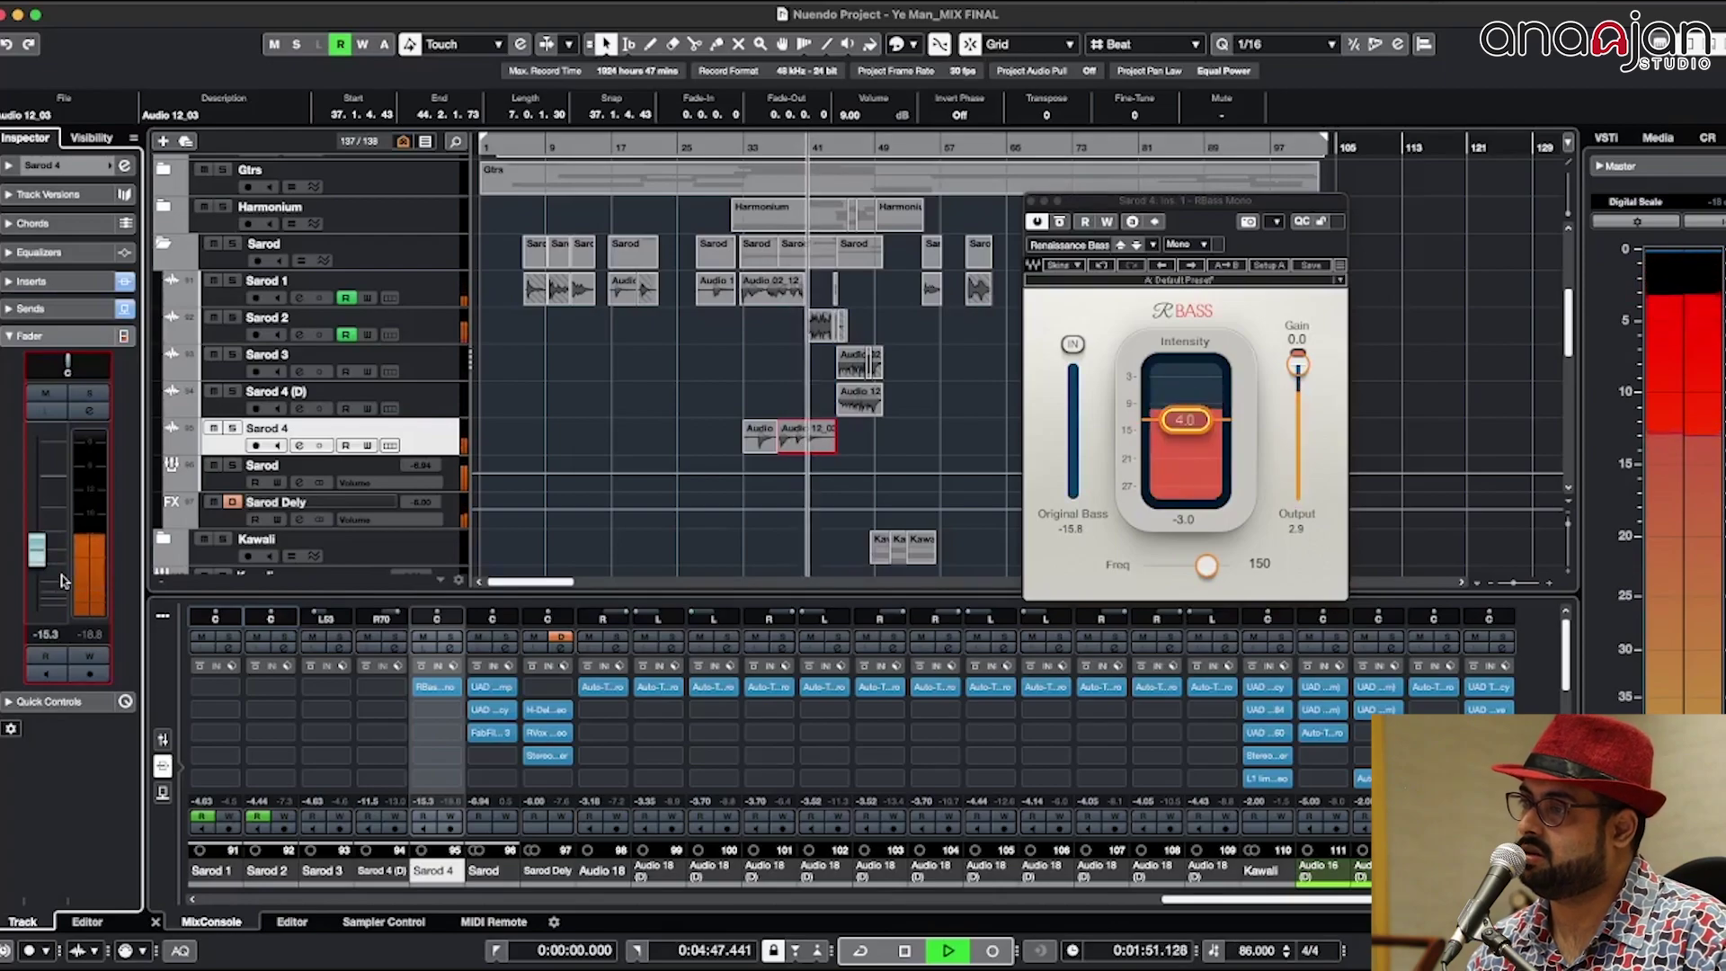
pyautogui.press('space')
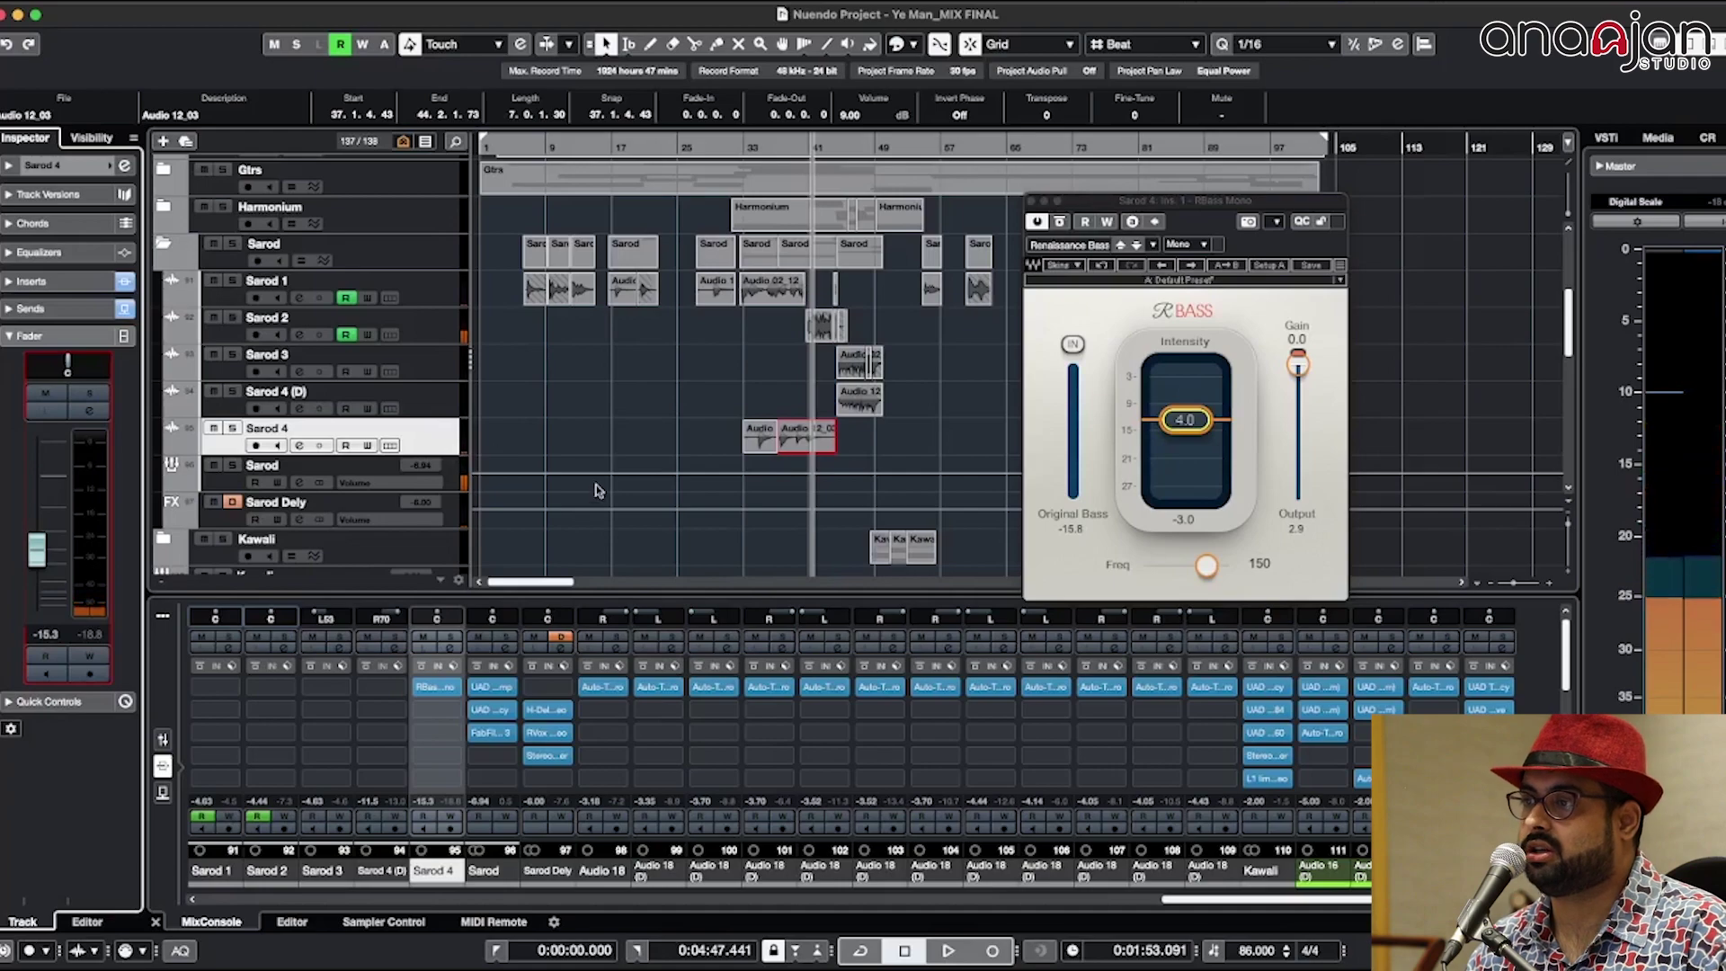
pyautogui.click(369, 462)
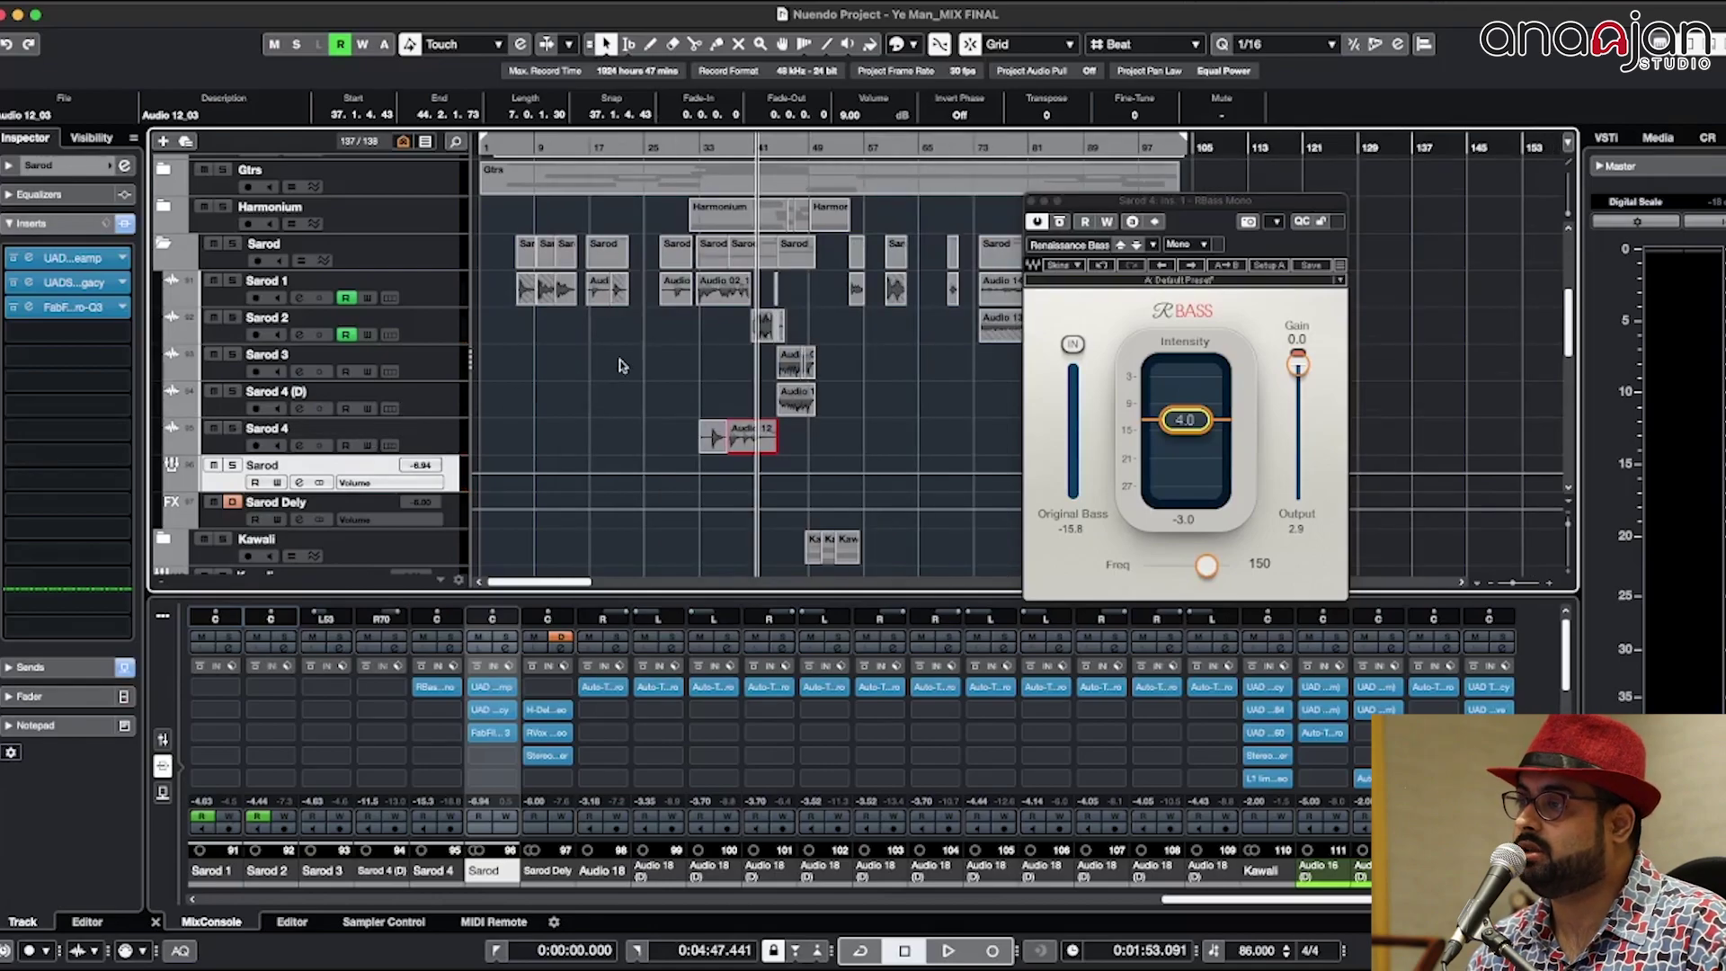
pyautogui.scroll(-2, 620, 365)
pyautogui.scroll(8, 717, 414)
pyautogui.scroll(-7, 710, 416)
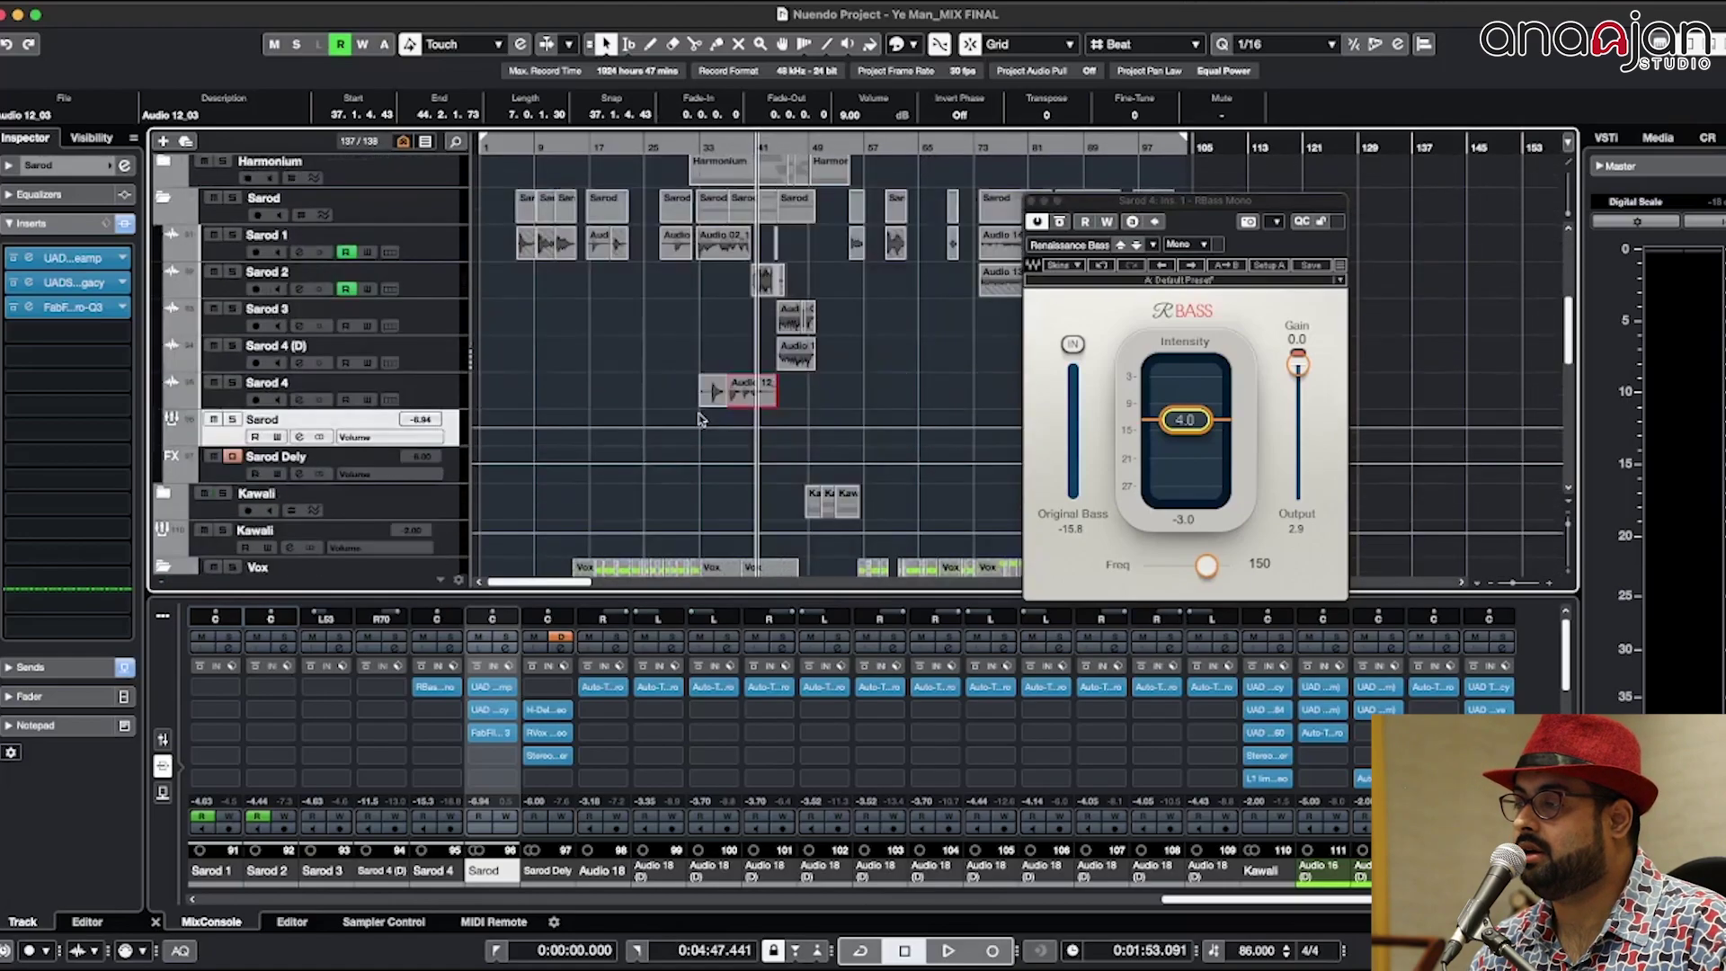
pyautogui.scroll(-3, 701, 421)
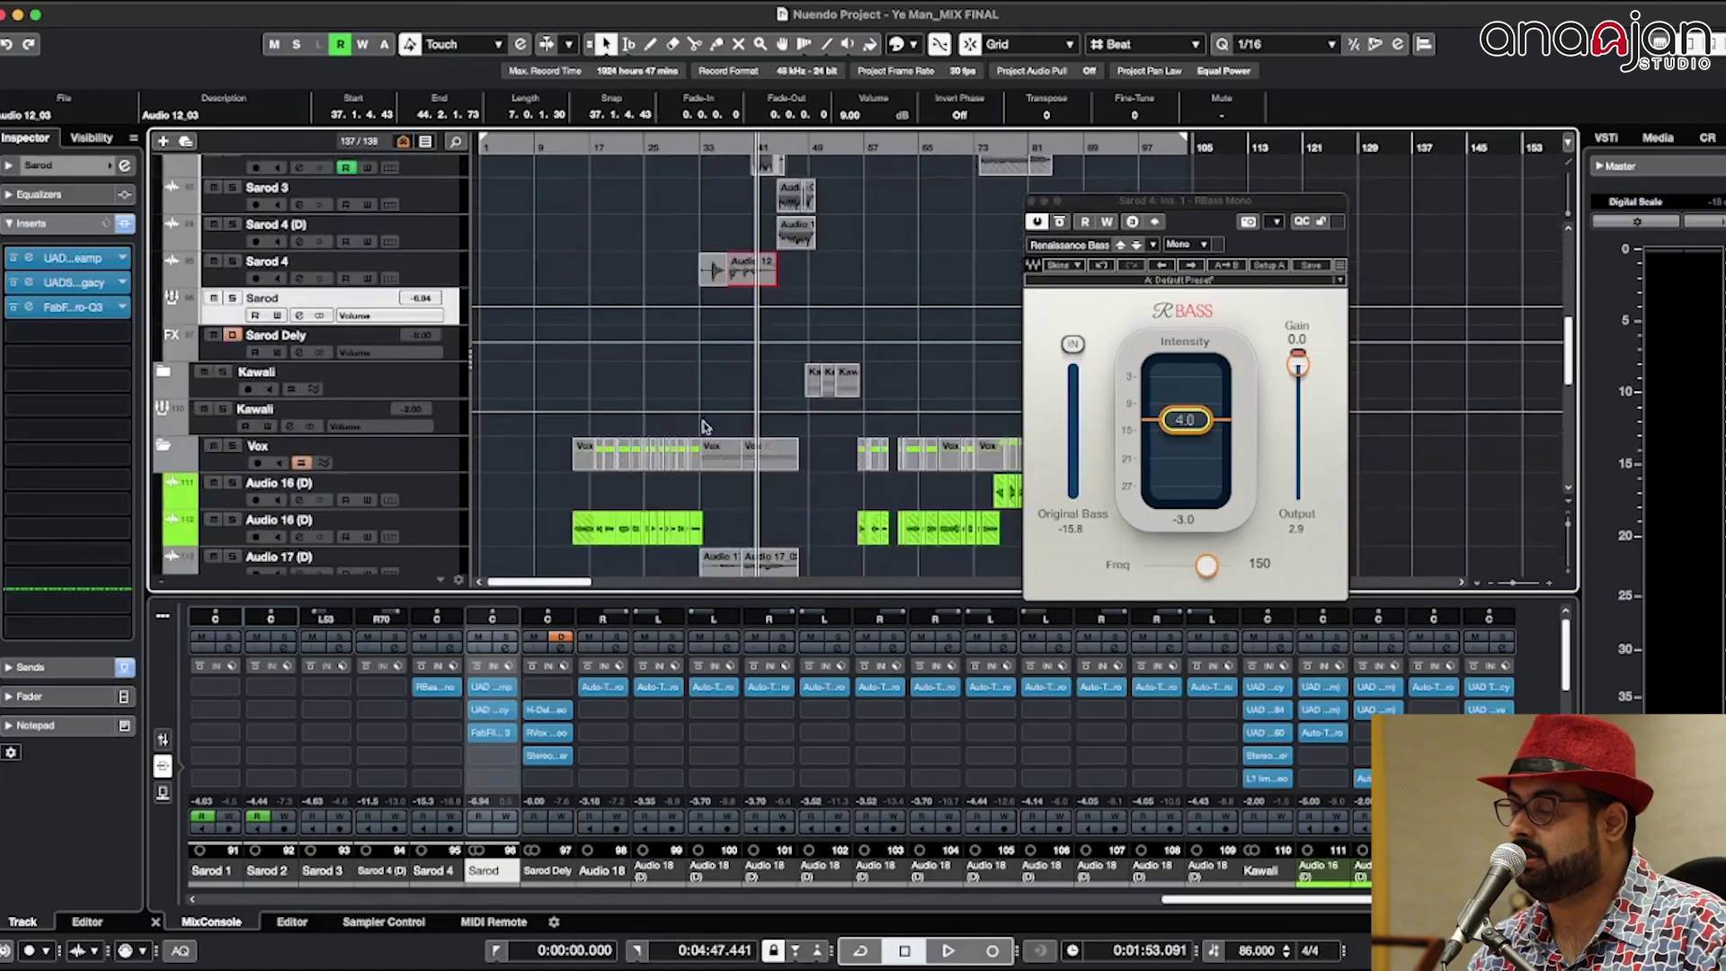